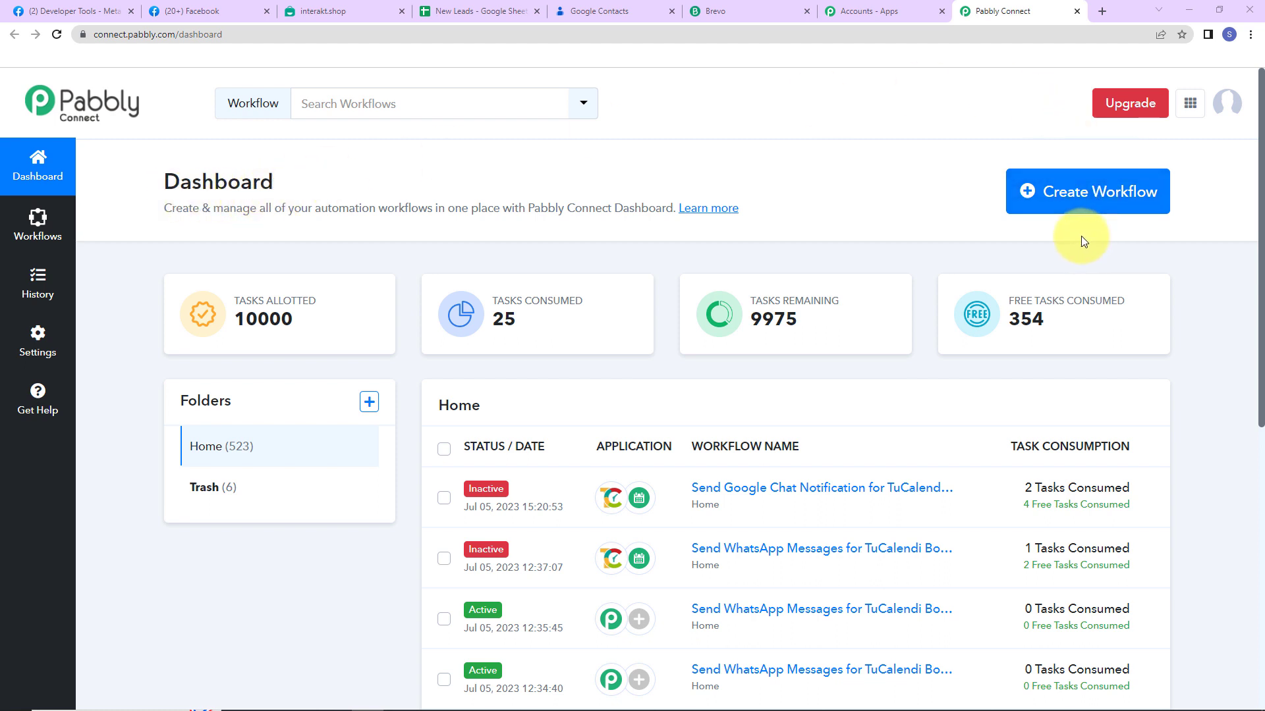
Create a workflow named 'Add Facebook Lead Ads to Google Sheets, Google Contacts, Send on WhatsApp and Email'
left_click(1087, 197)
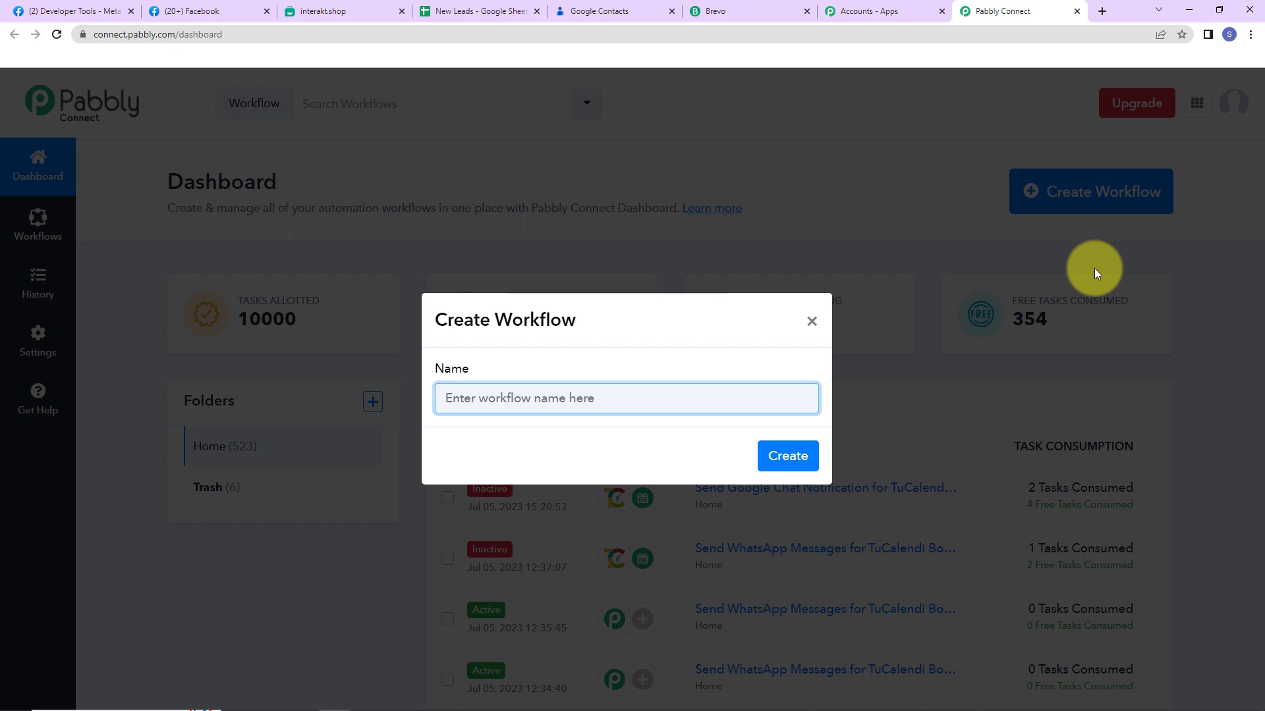
key("ctrl+v")
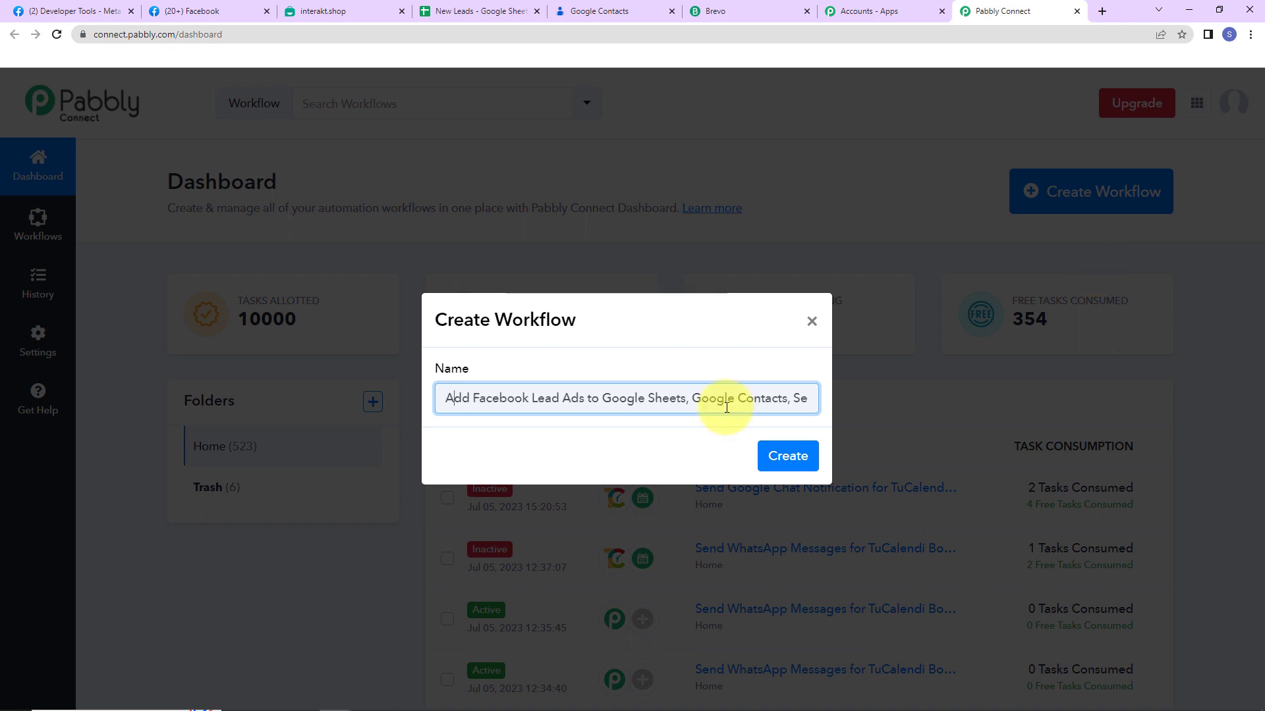
key("ctrl+Right")
key("ctrl+Right")
key("Right")
key("Right")
key("Right")
key("Right")
key("Right")
key("Right")
key("Right")
key("Right")
key("Right")
key("Right")
key("Right")
key("Right")
key("Right")
key("Right")
key("Right")
key("Right")
key("Right")
key("Right")
key("Right")
key("Right")
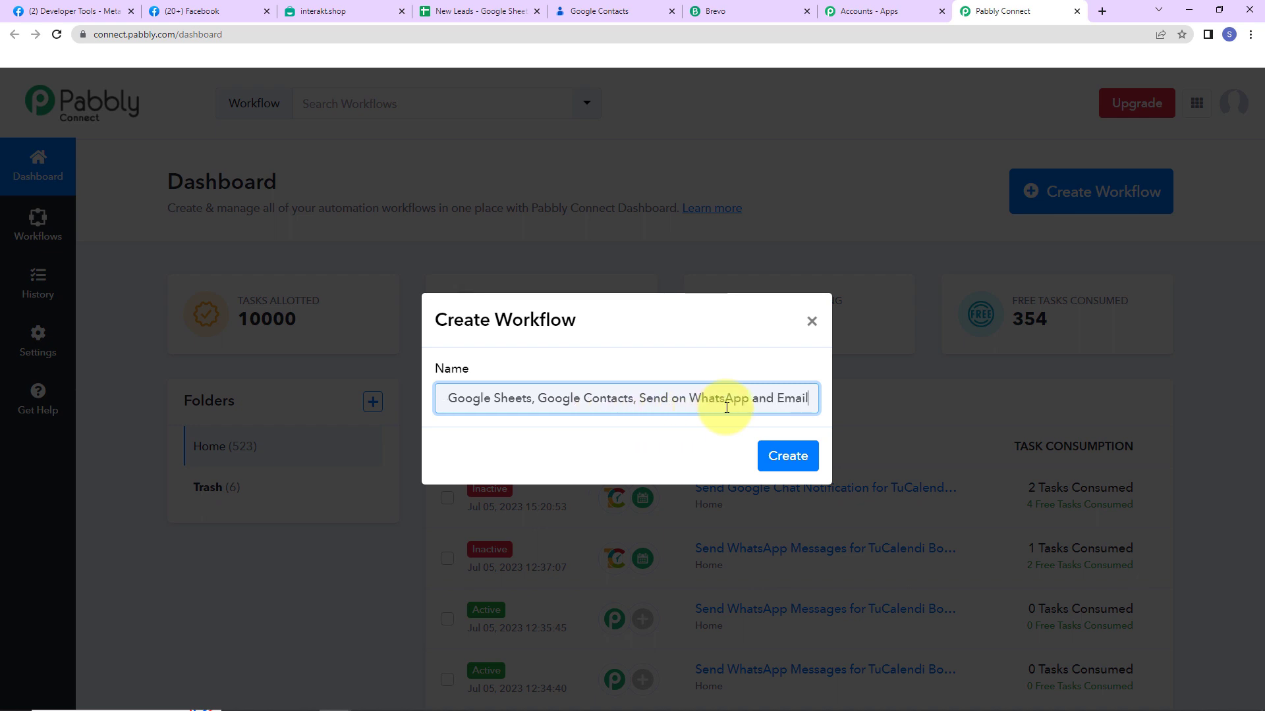
left_click(786, 455)
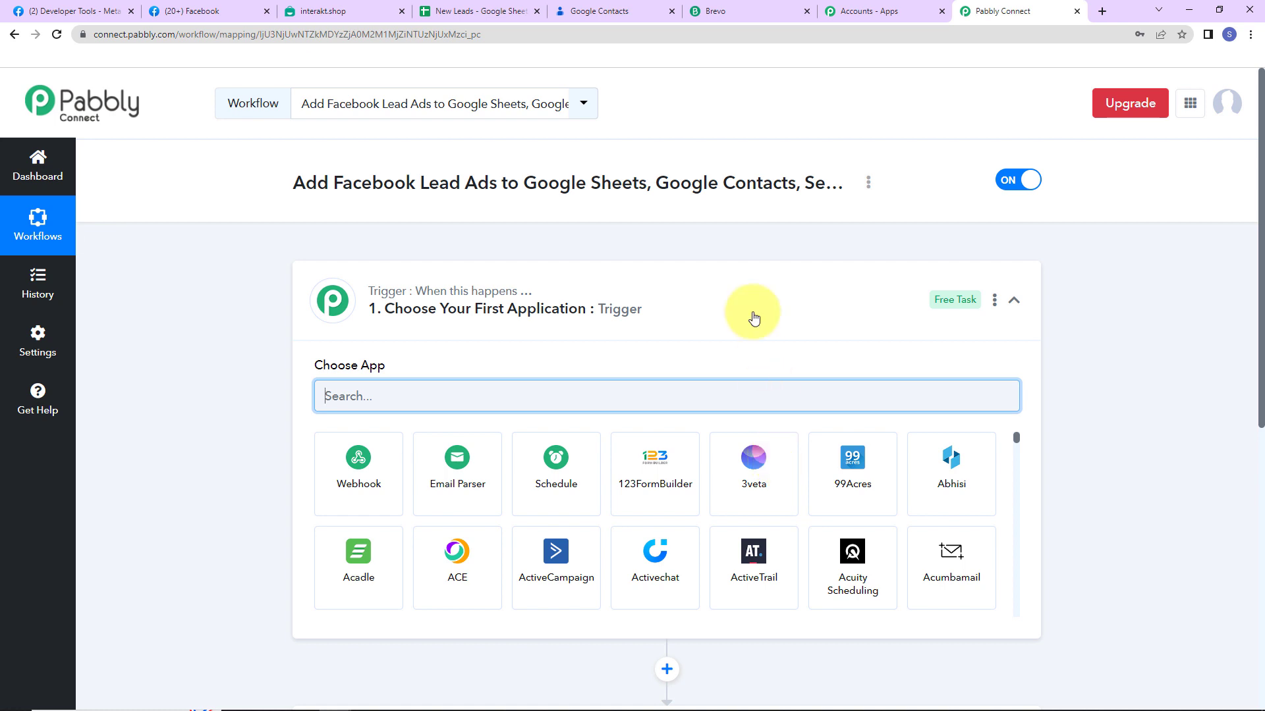
Set the trigger to Facebook Lead Ads with the New Lead (Instant) event
scroll(636, 395, "down", 2)
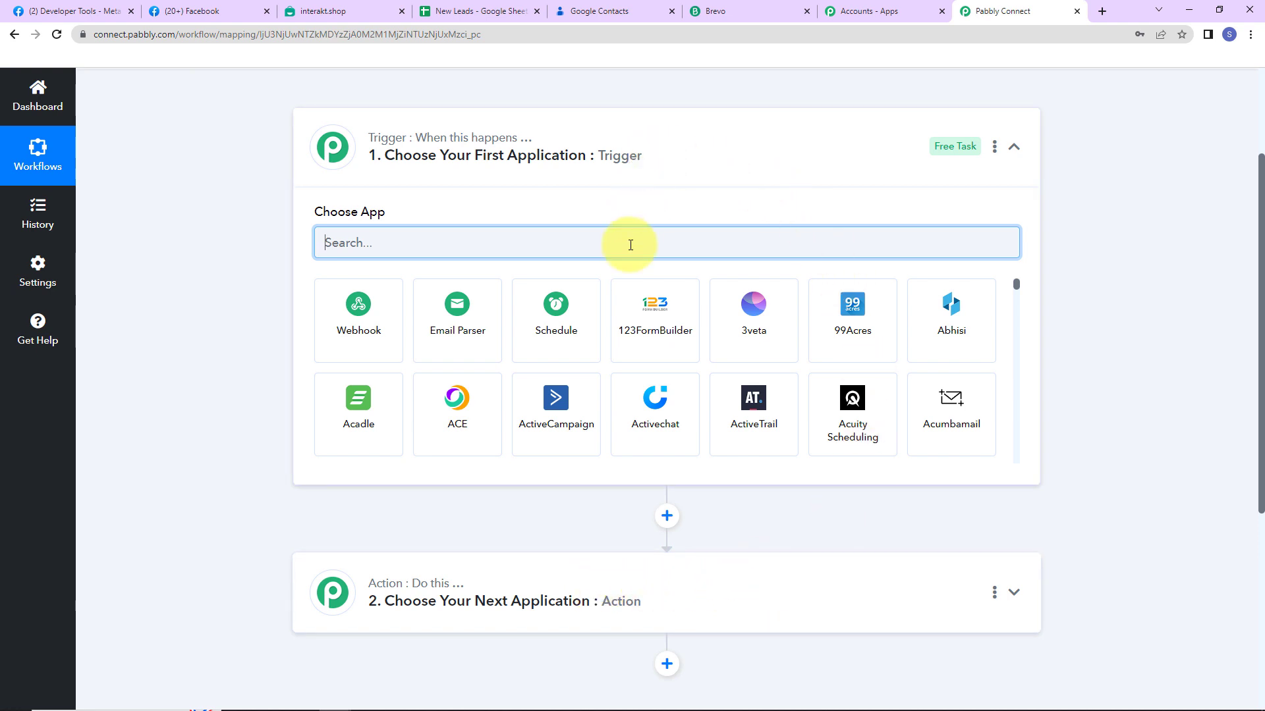
type("facebook")
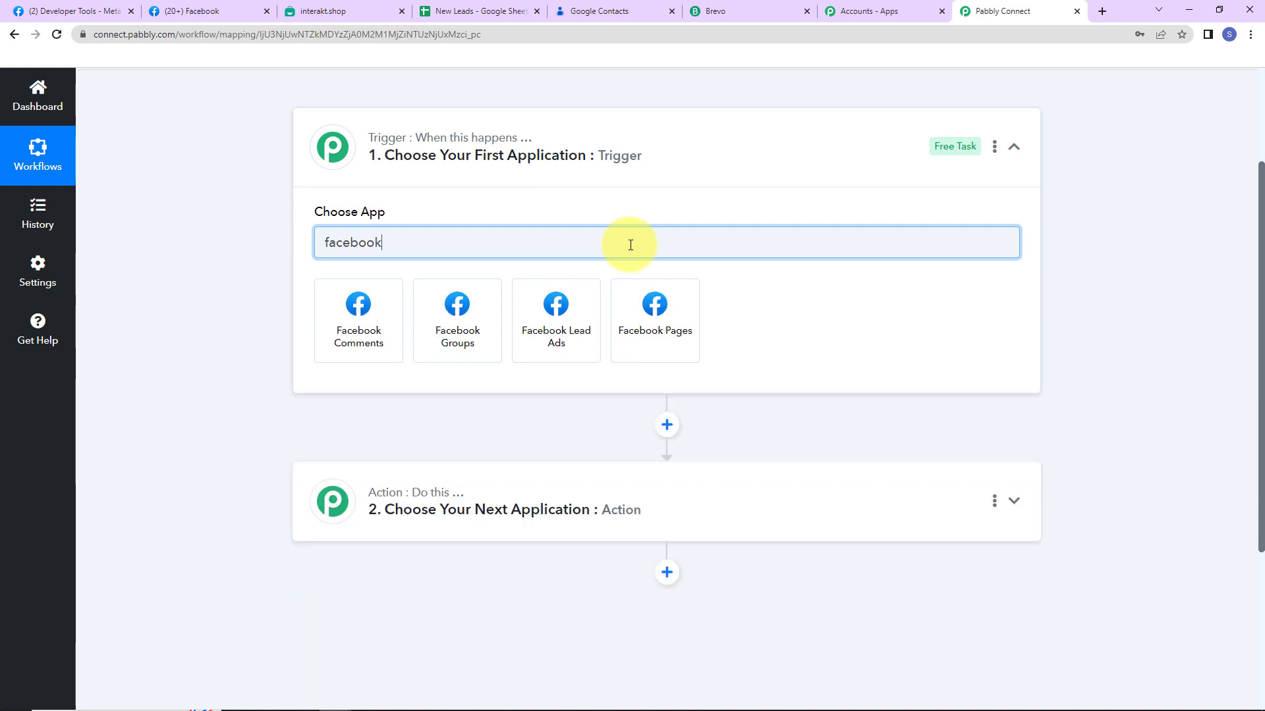
left_click(572, 316)
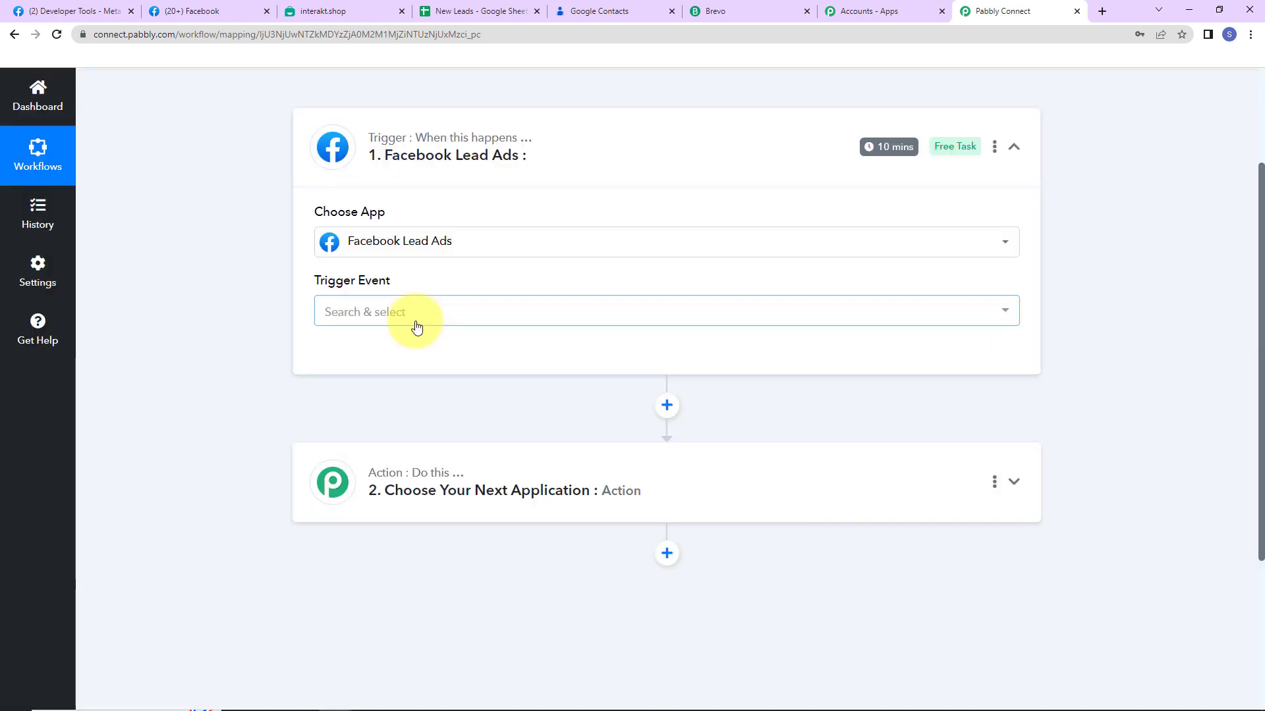
left_click(417, 323)
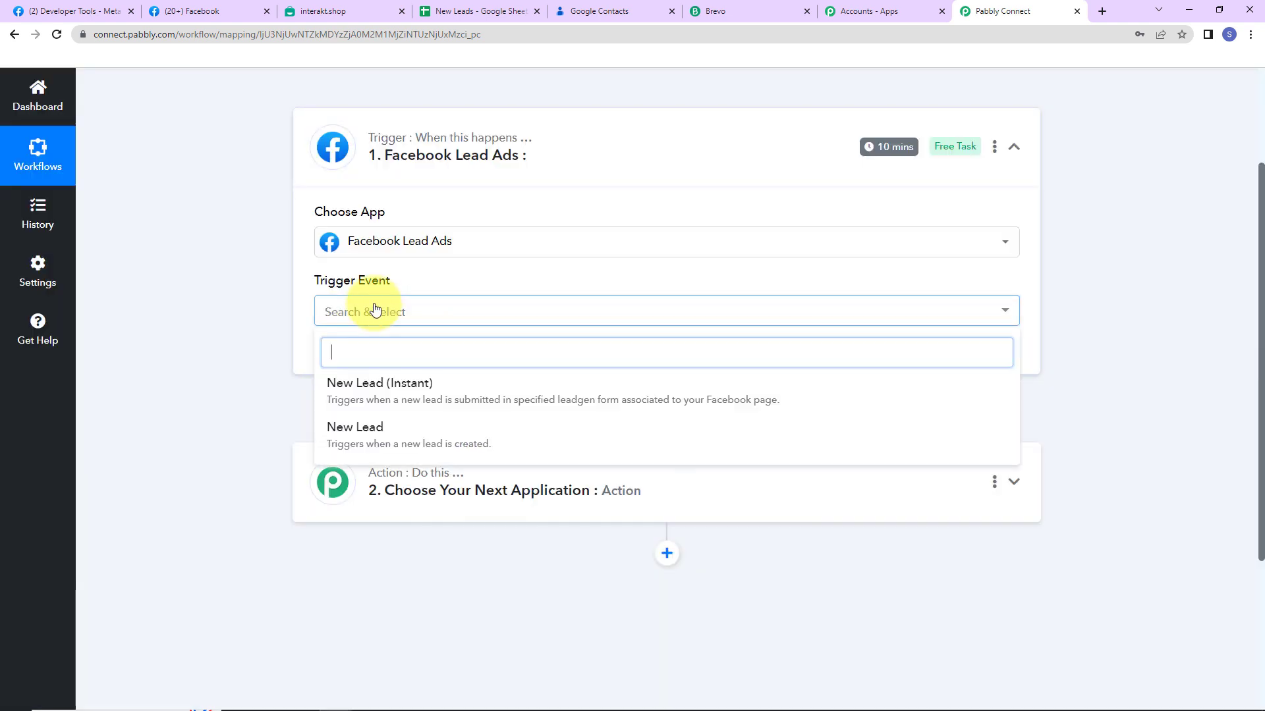
left_click(370, 409)
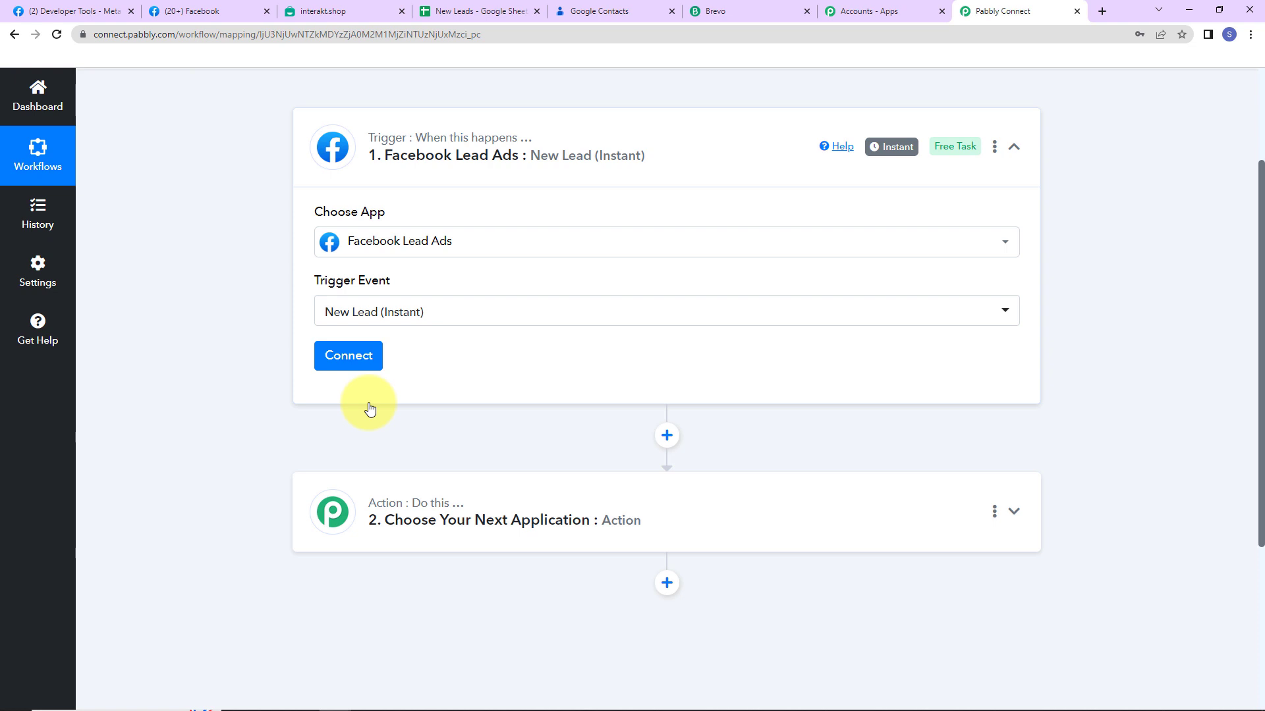
Authorize a new Facebook Lead Ads connection, then check the available pages in Facebook
left_click(349, 365)
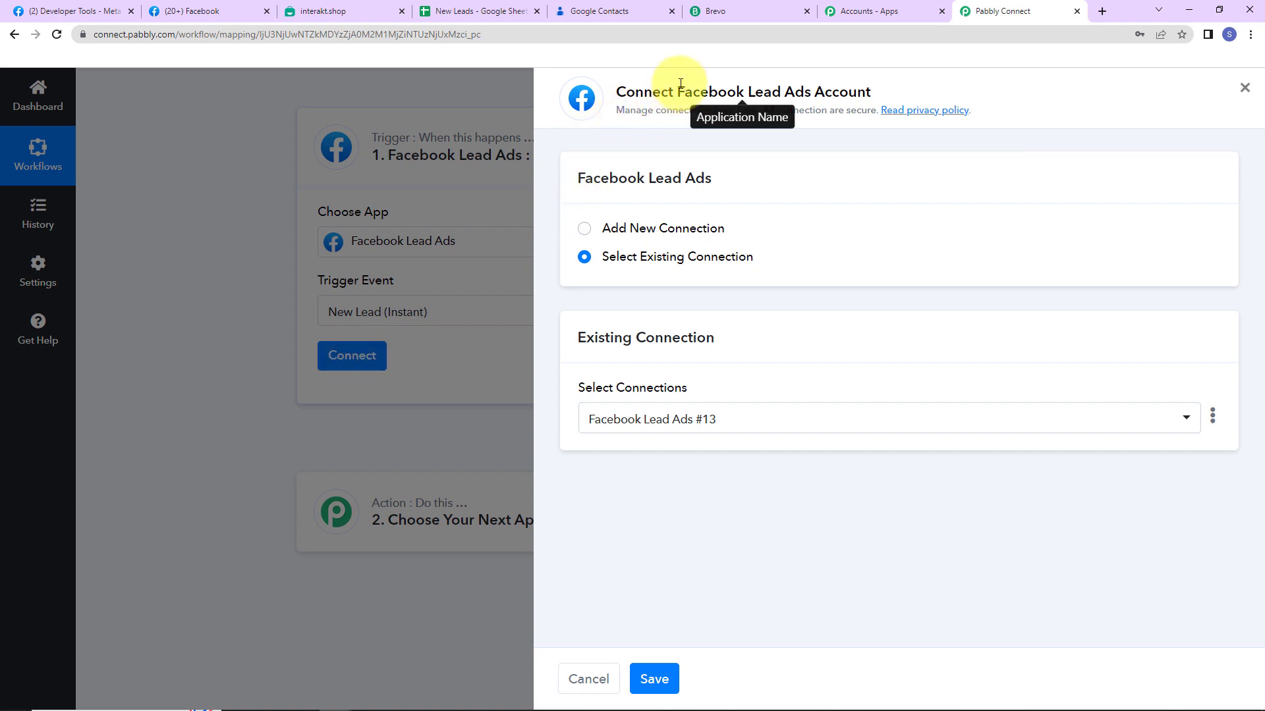
left_click_drag(677, 92, 874, 99)
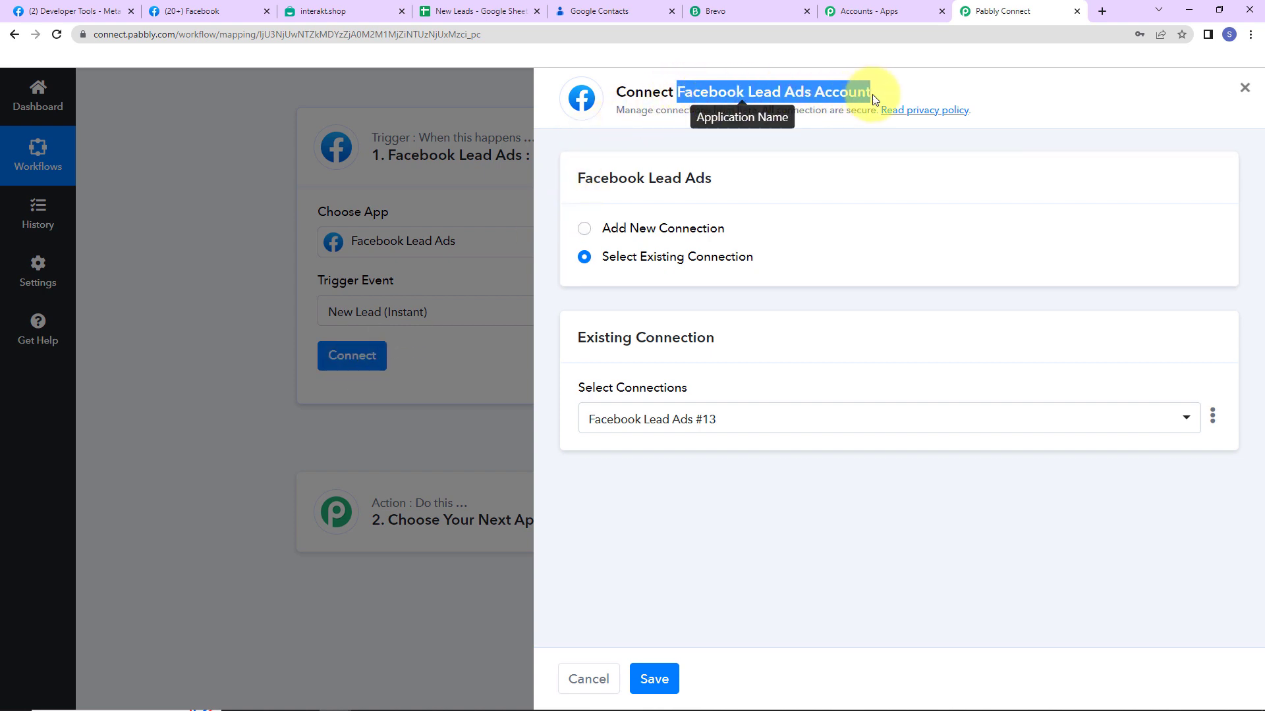
left_click(586, 231)
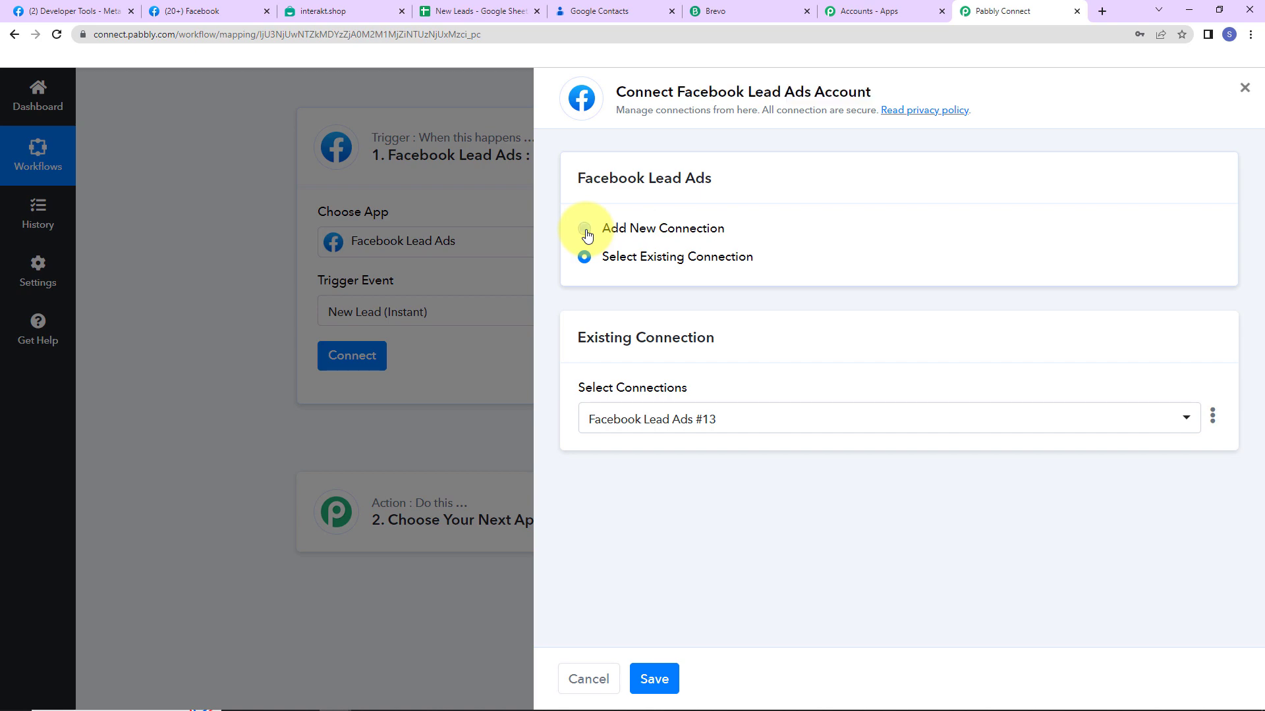
left_click(729, 398)
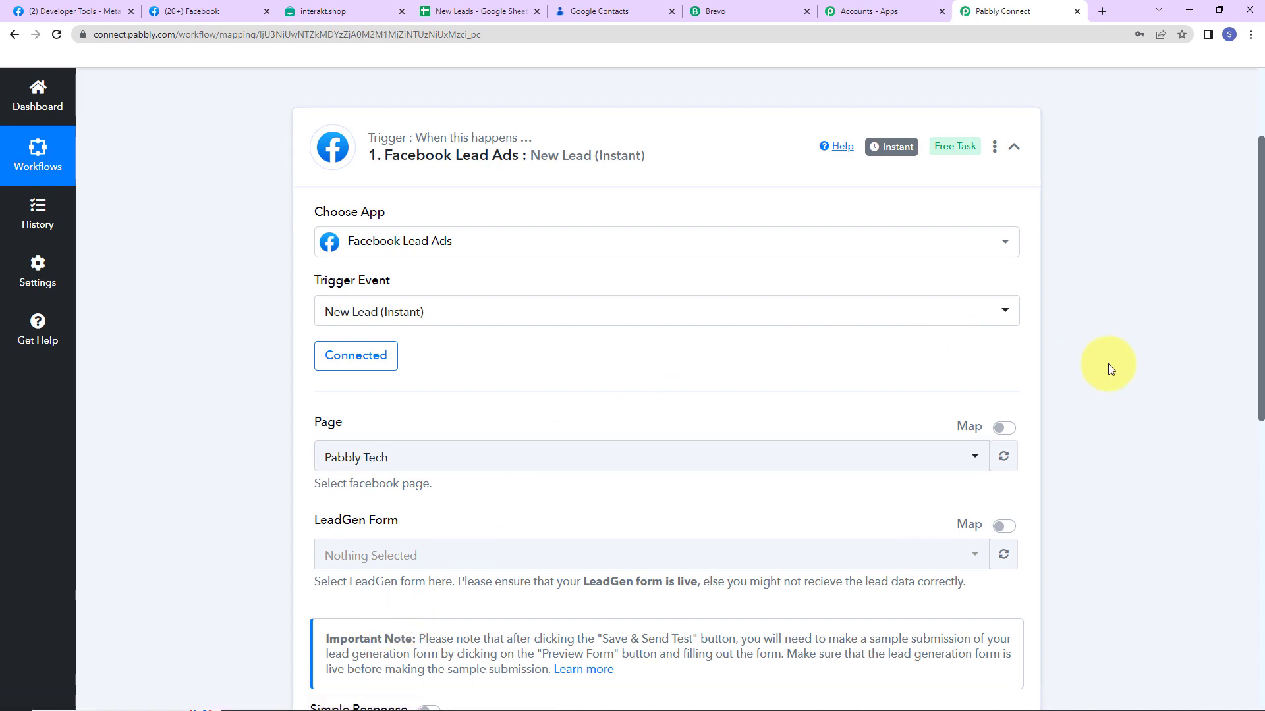
scroll(1108, 363, "down", 2)
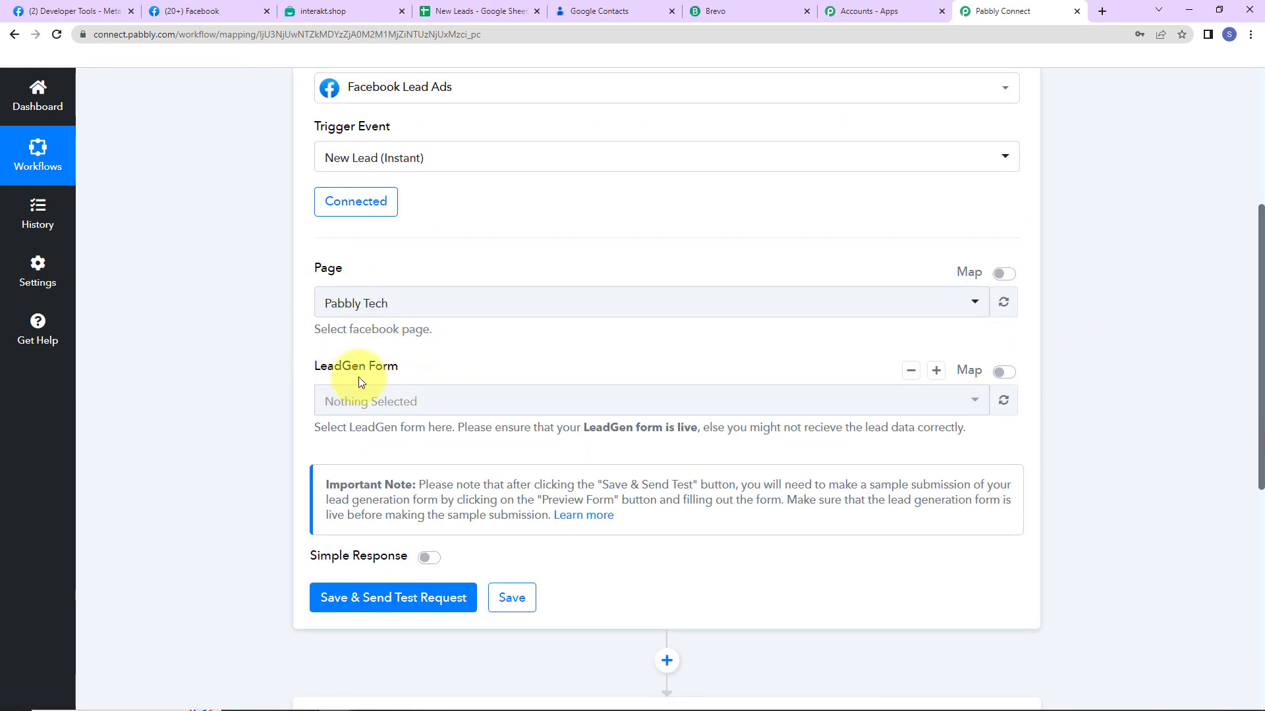
left_click(421, 307)
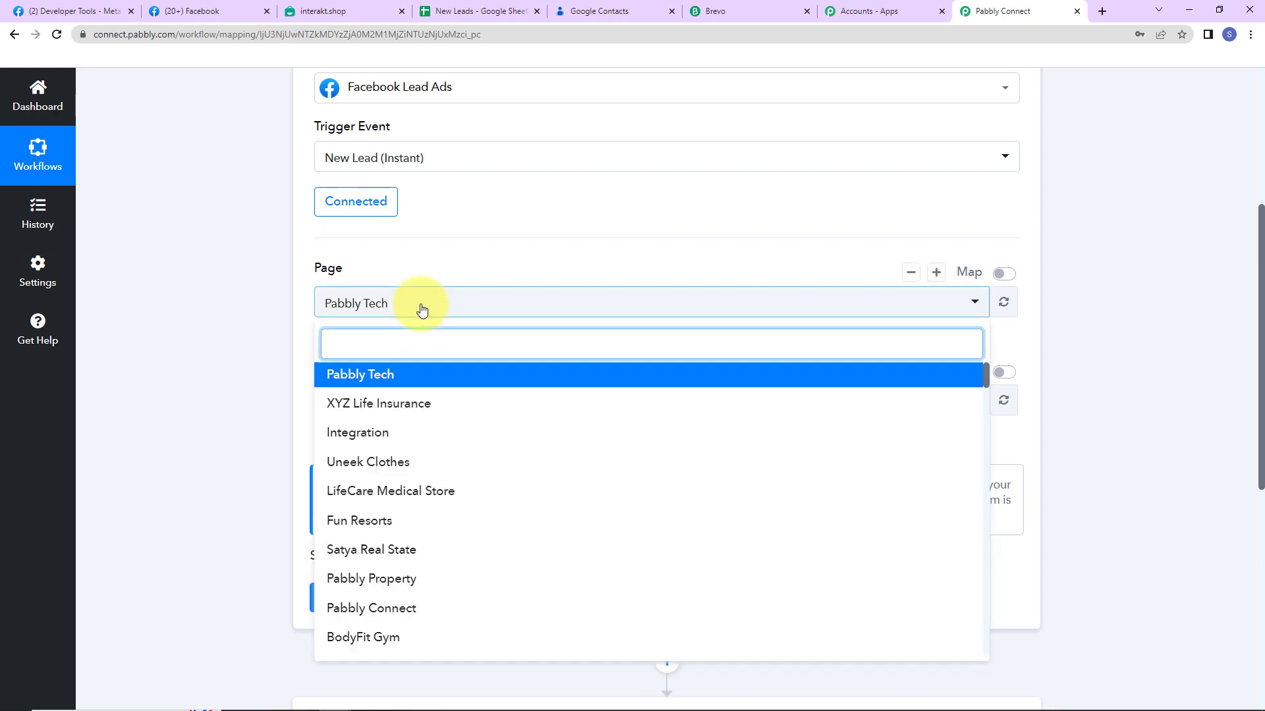
left_click(221, 8)
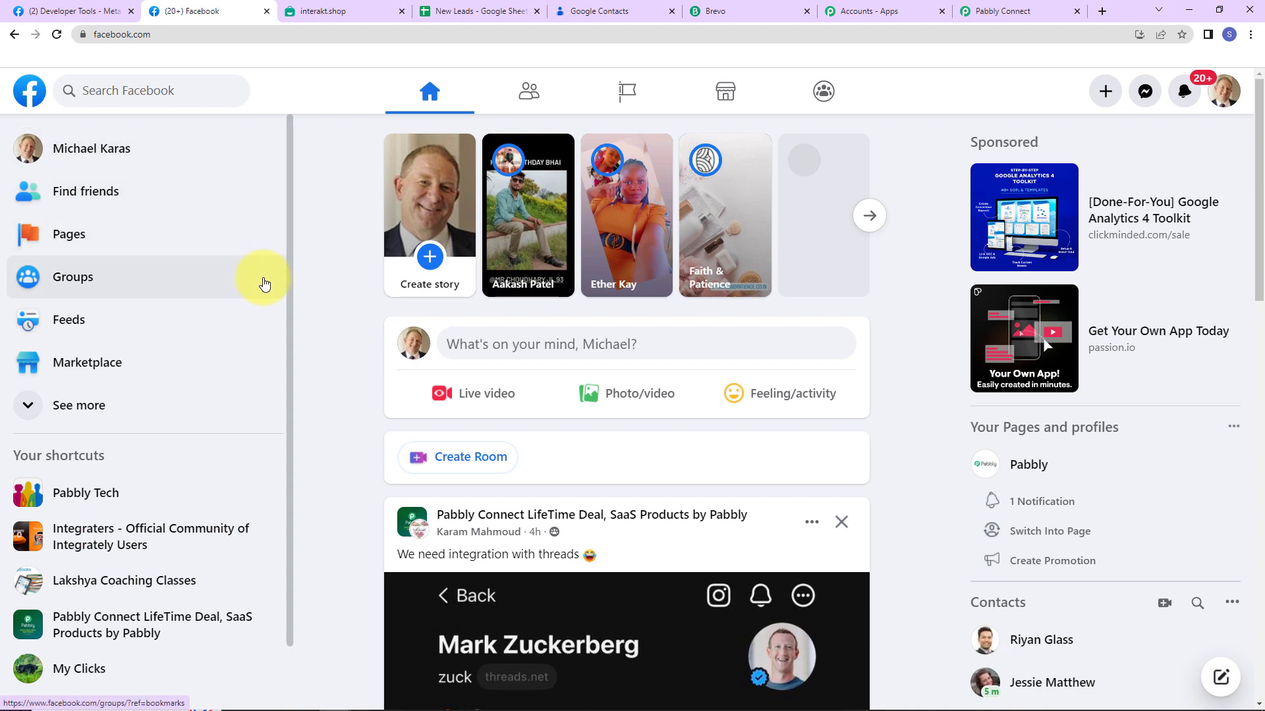
Browse Facebook's Pages you manage list down to A-Z Ayurvedic Store, then return to the trigger's Page dropdown
left_click(113, 237)
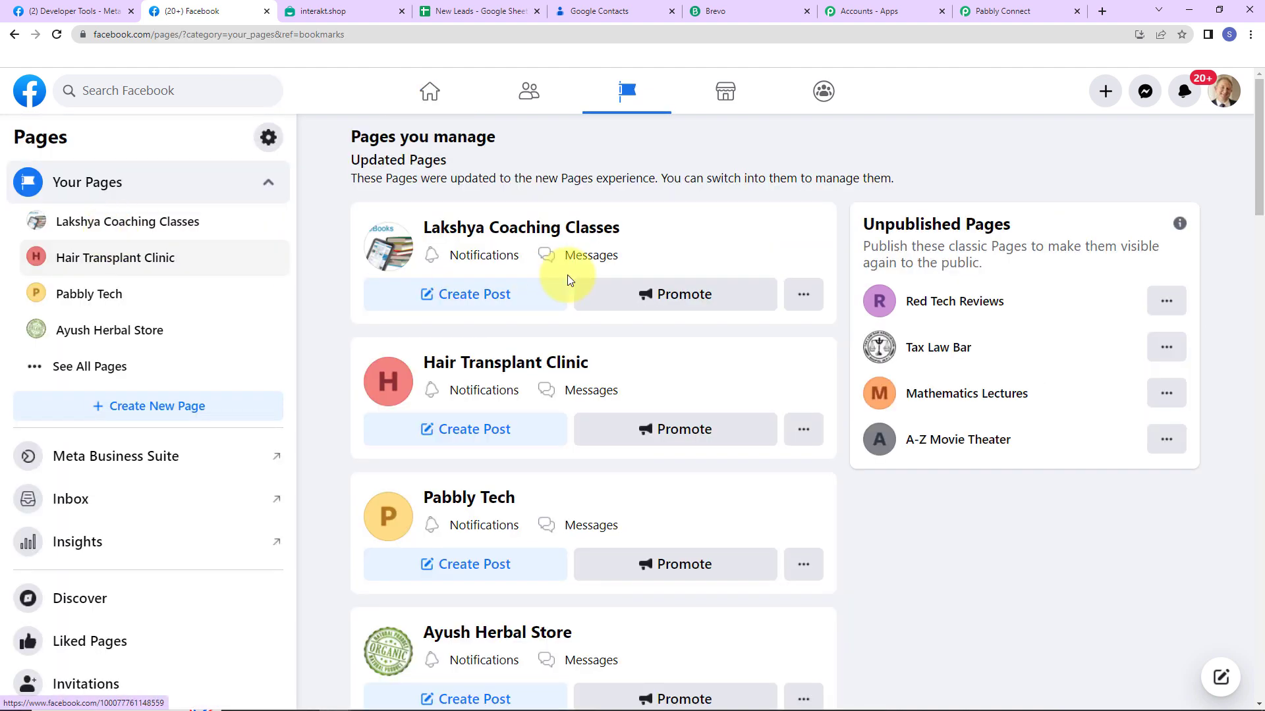
scroll(669, 313, "down", 7)
scroll(668, 313, "down", 9)
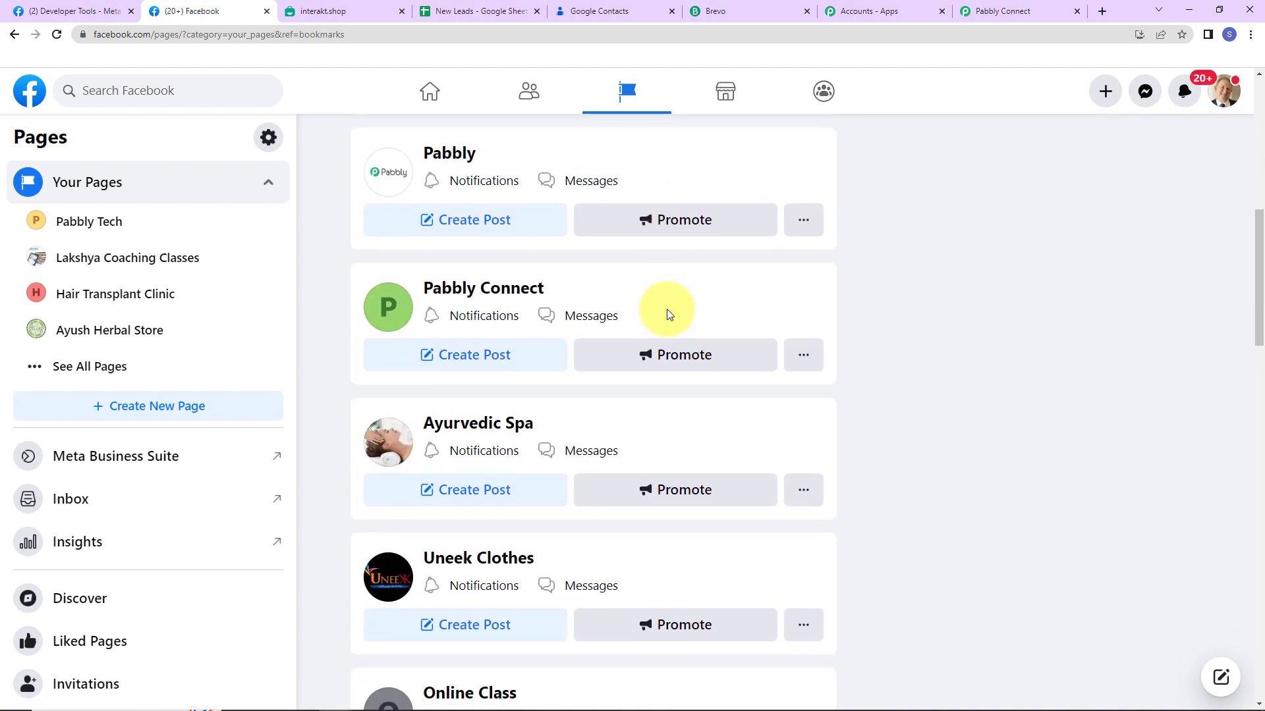
scroll(668, 314, "down", 5)
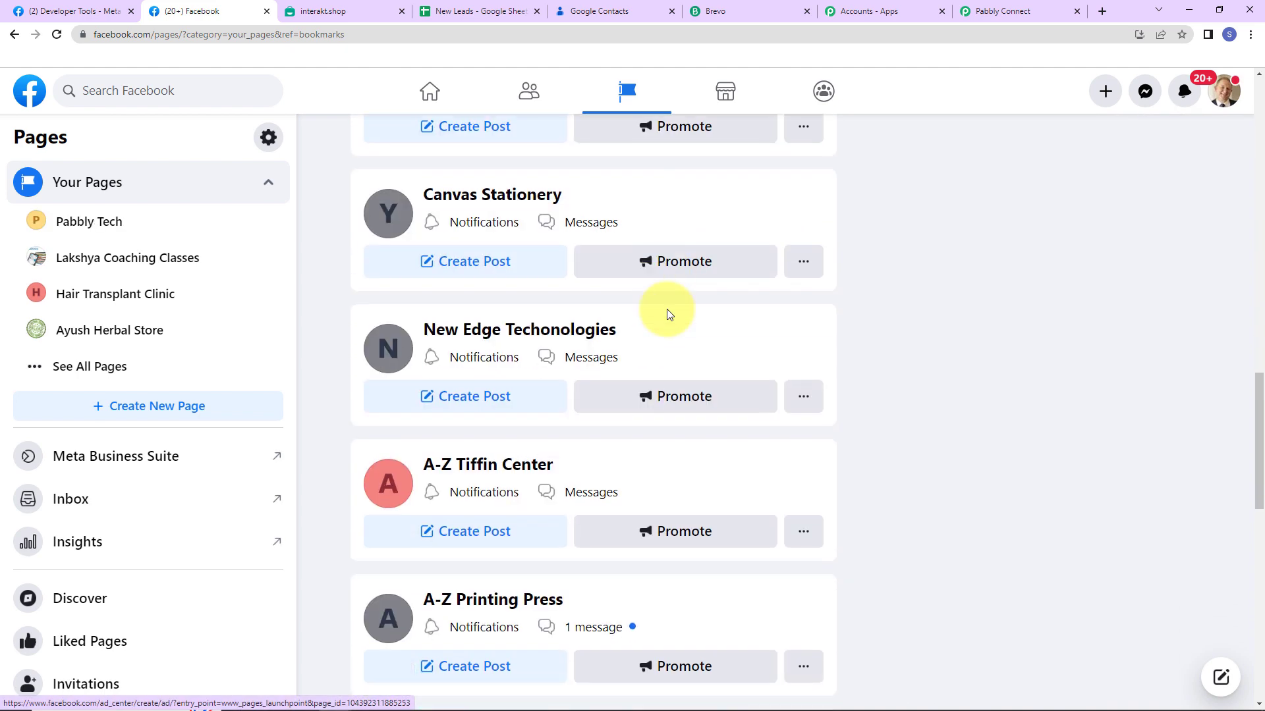
scroll(668, 313, "down", 5)
scroll(668, 314, "down", 9)
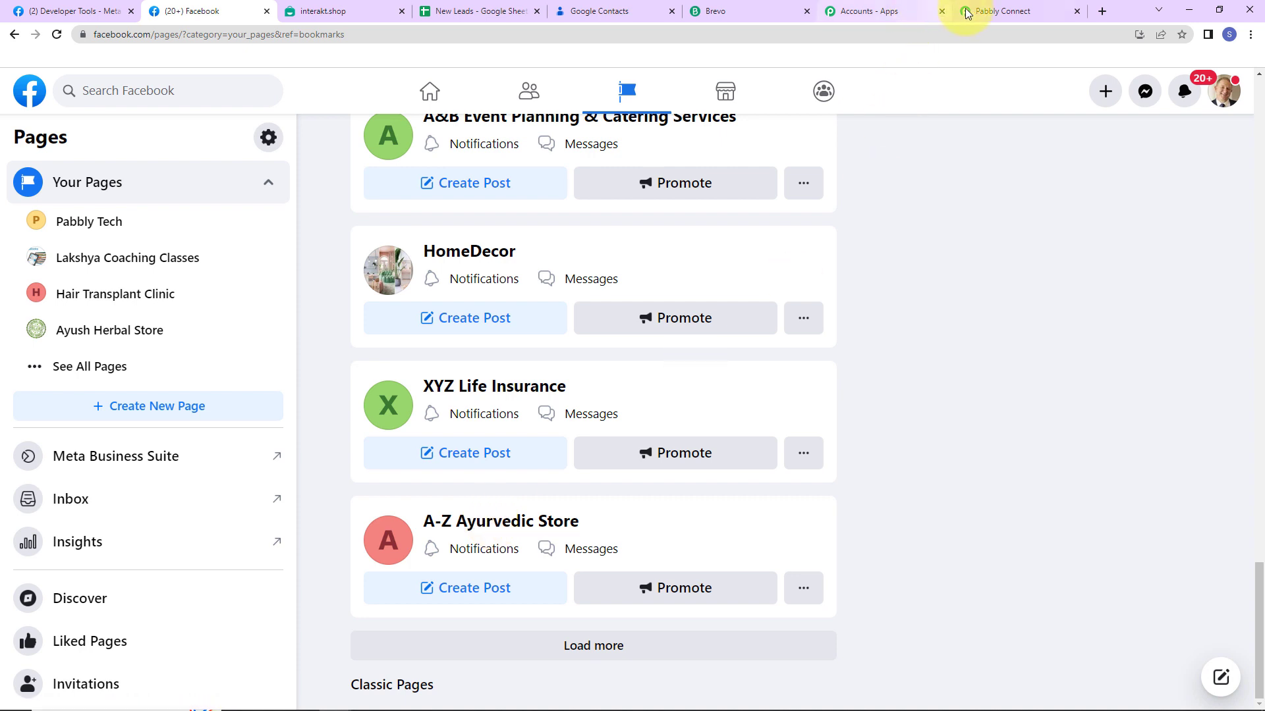
left_click(983, 13)
left_click(422, 306)
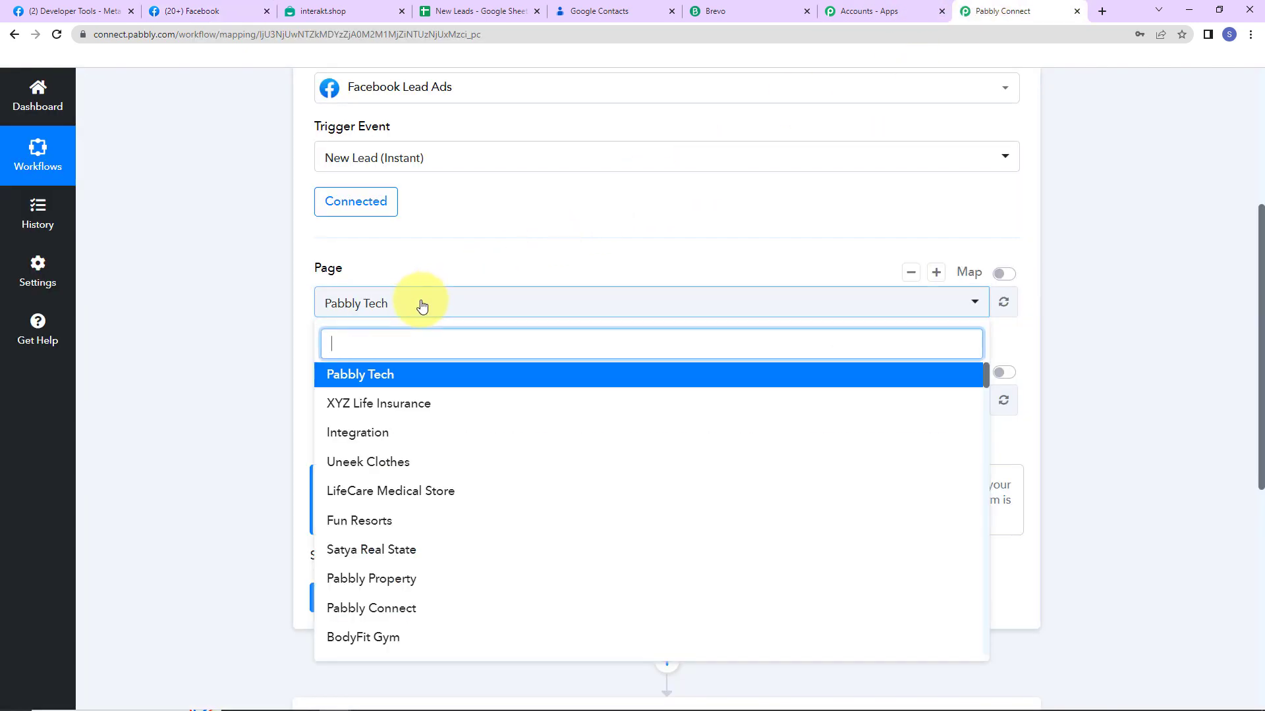
Set the trigger page to A-Z Ayurvedic Store with the Ayurvedic Product Brochure Form
type("Ayur")
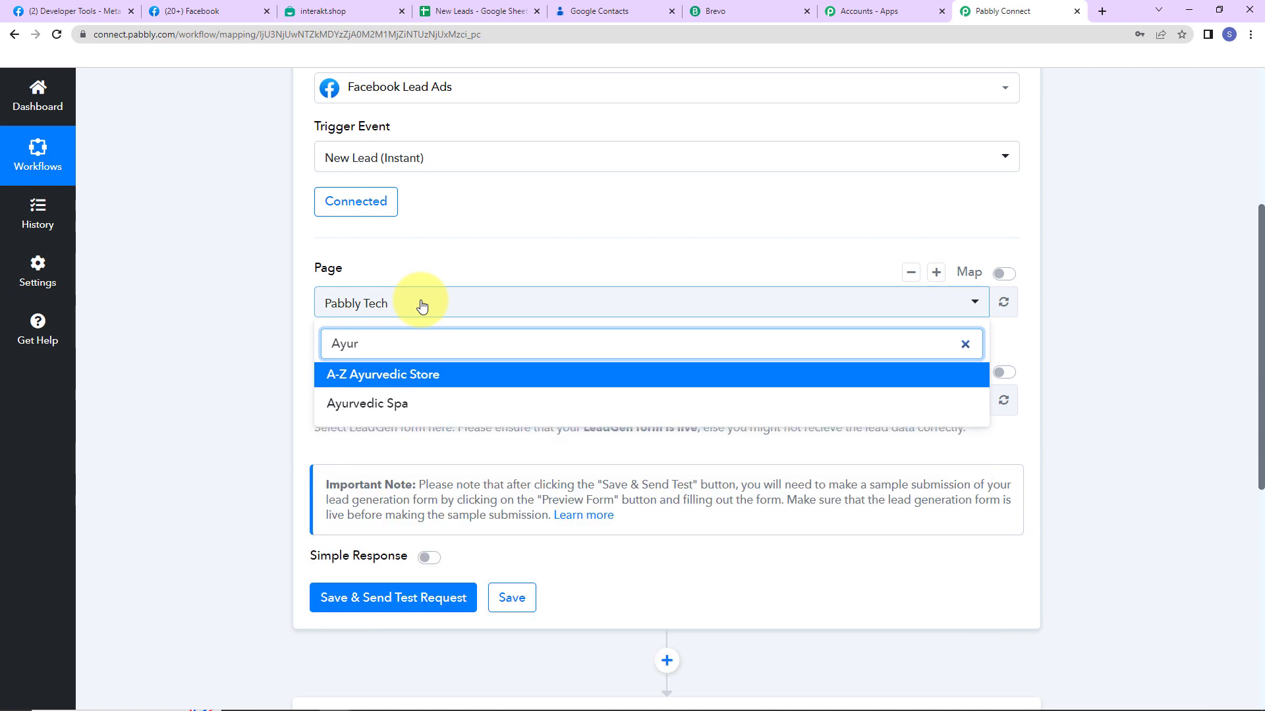
left_click(417, 375)
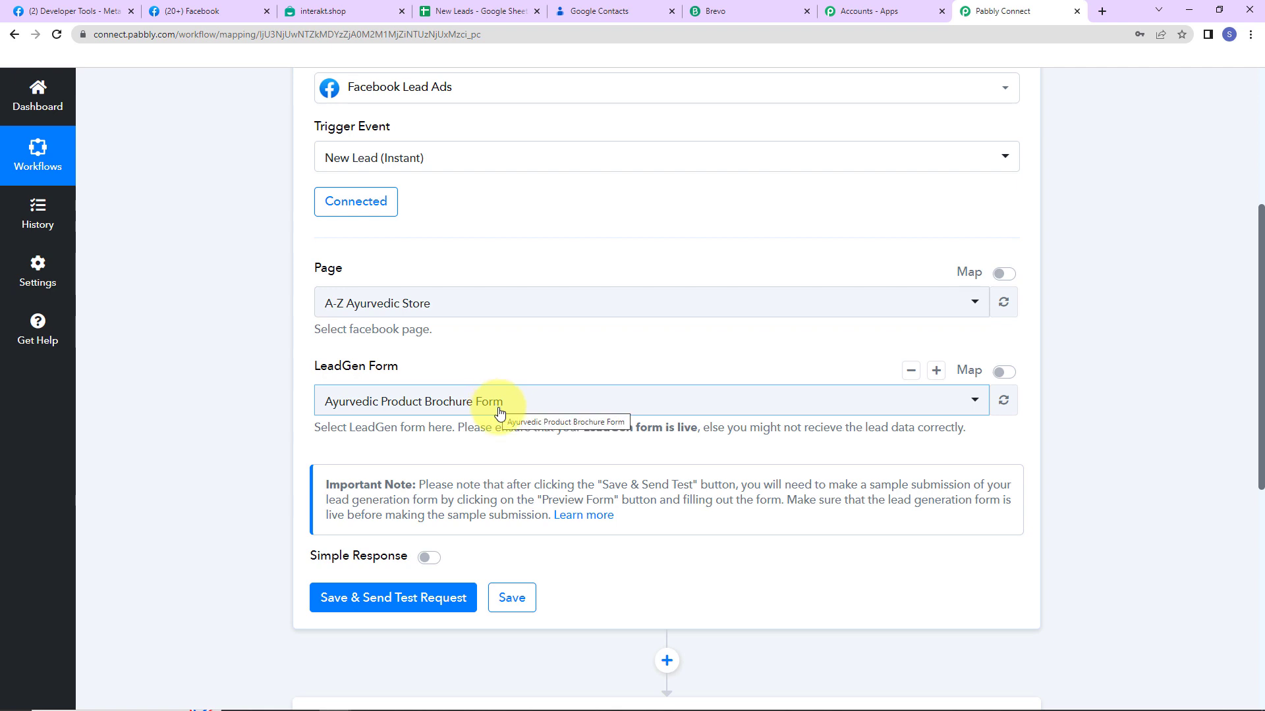
left_click(555, 408)
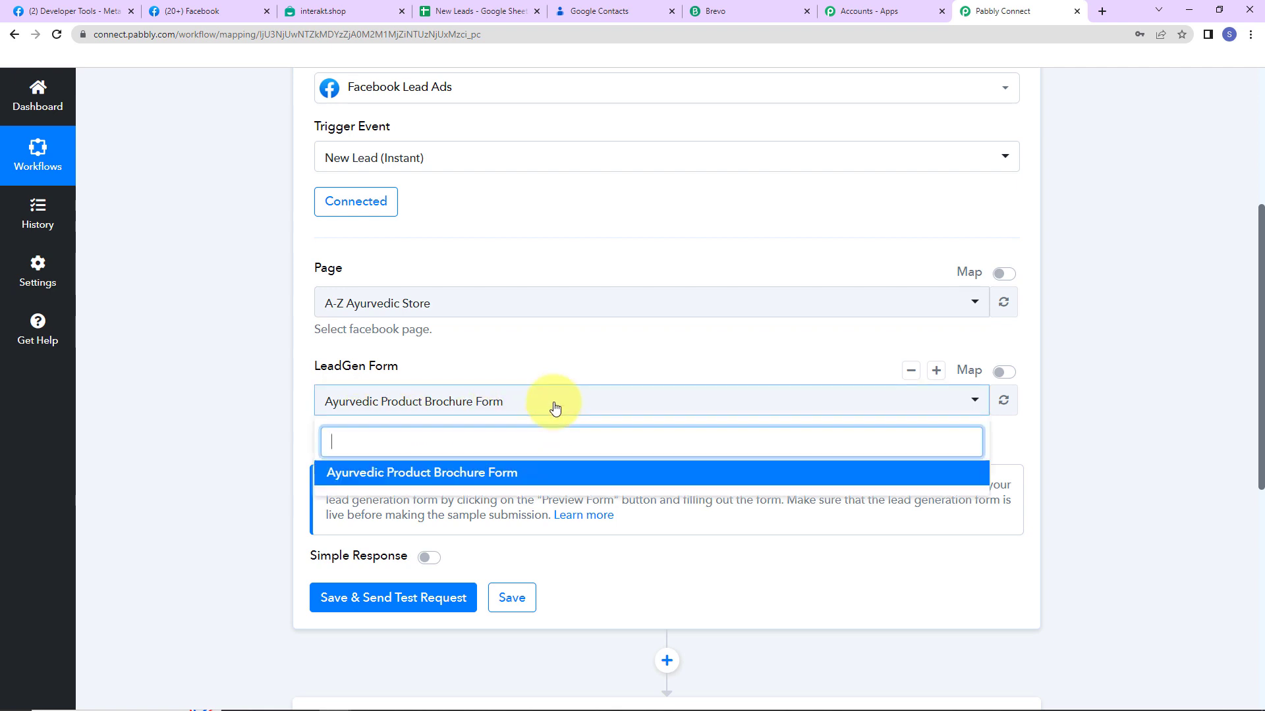
left_click(555, 407)
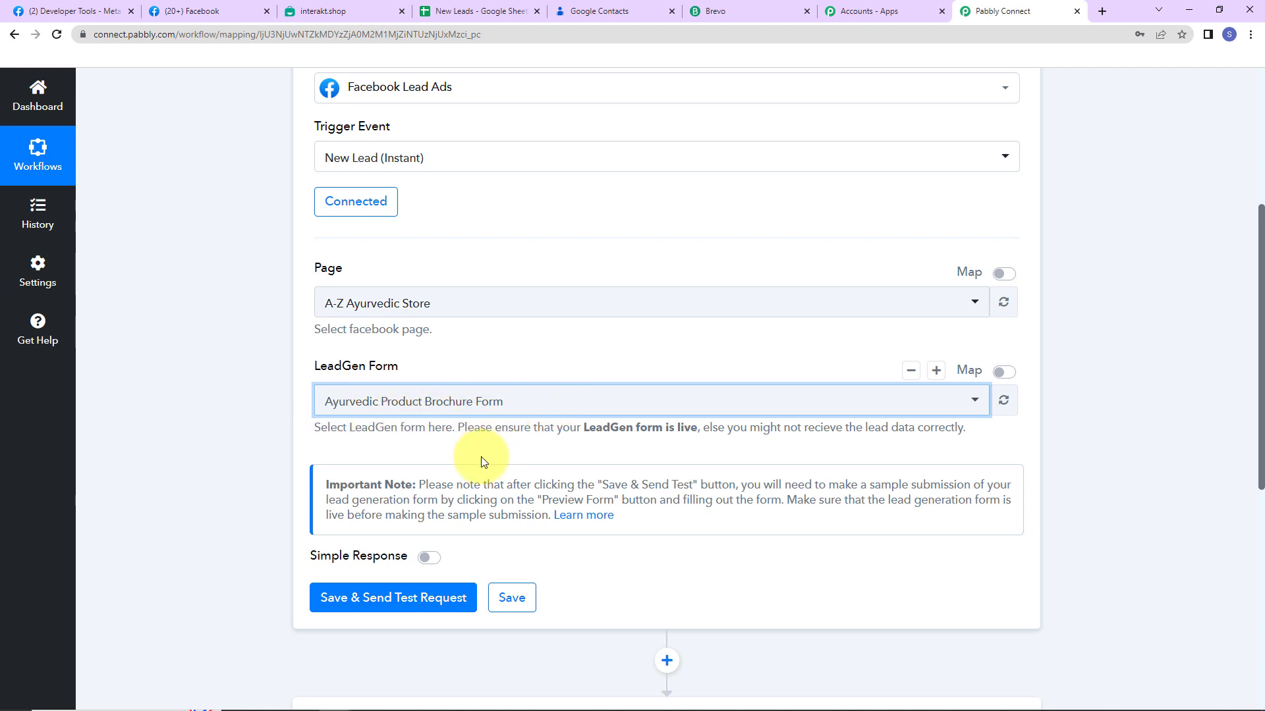
Save the trigger and send a test request, then go to Meta's Developer Tools
left_click(393, 596)
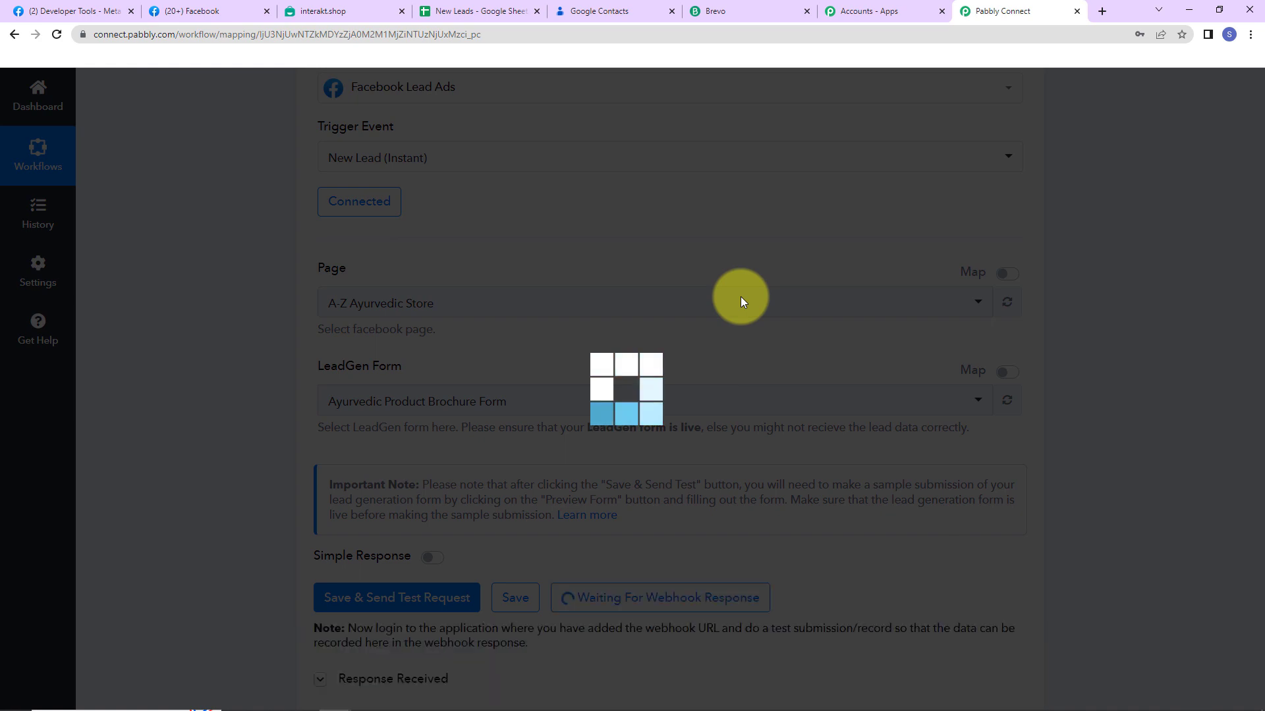
scroll(741, 302, "down", 2)
scroll(742, 302, "down", 3)
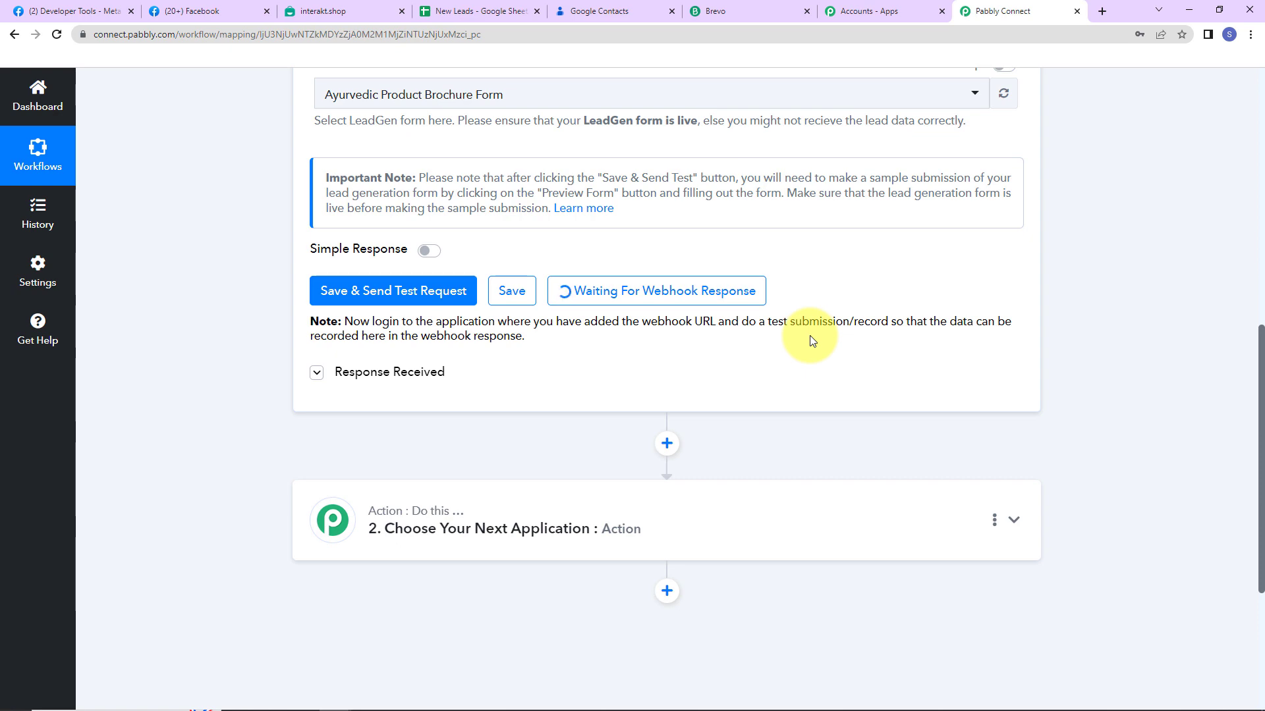
left_click(82, 15)
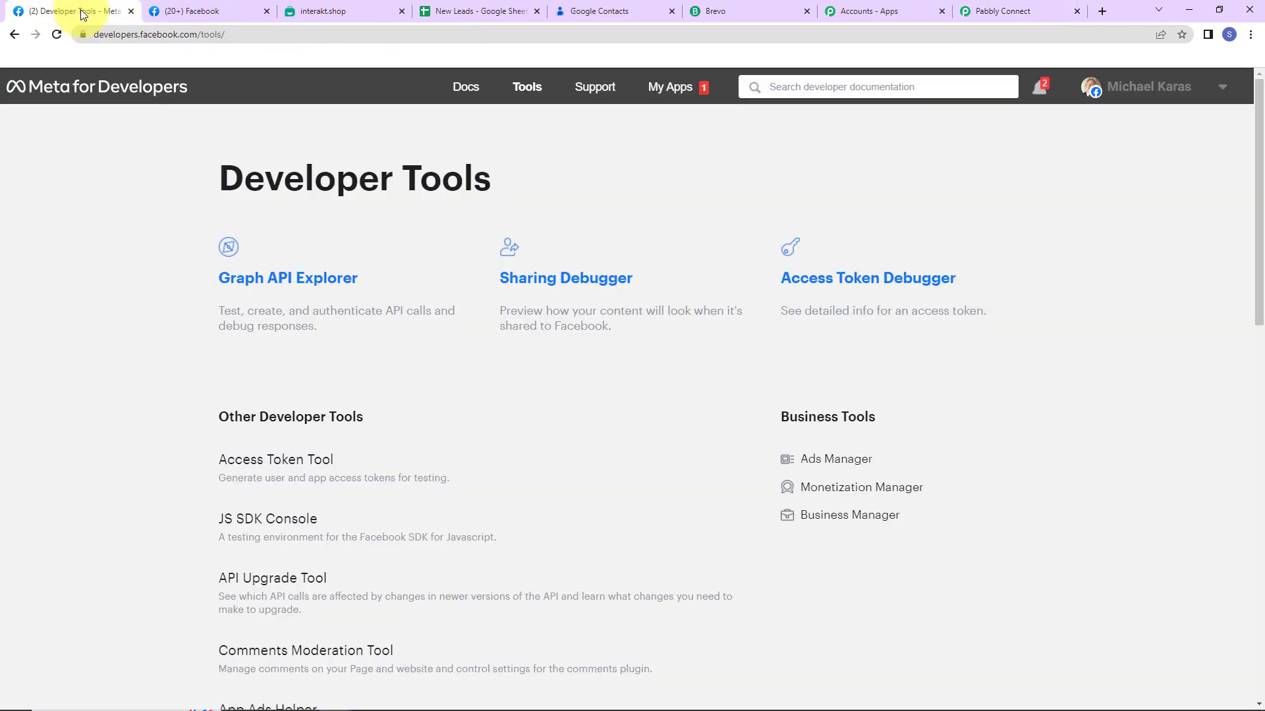
In the Lead Ads Testing Tool, select the A-Z Ayurvedic Store page and preview its lead form
left_click(519, 96)
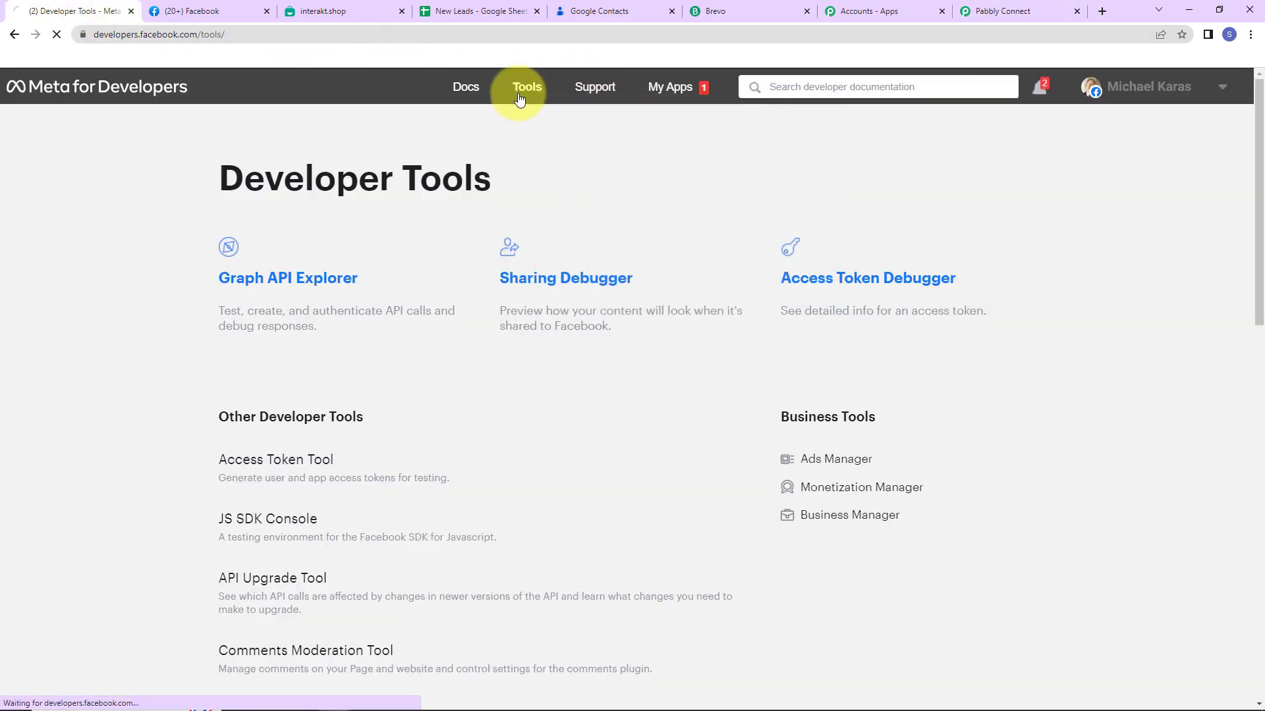
scroll(362, 329, "down", 5)
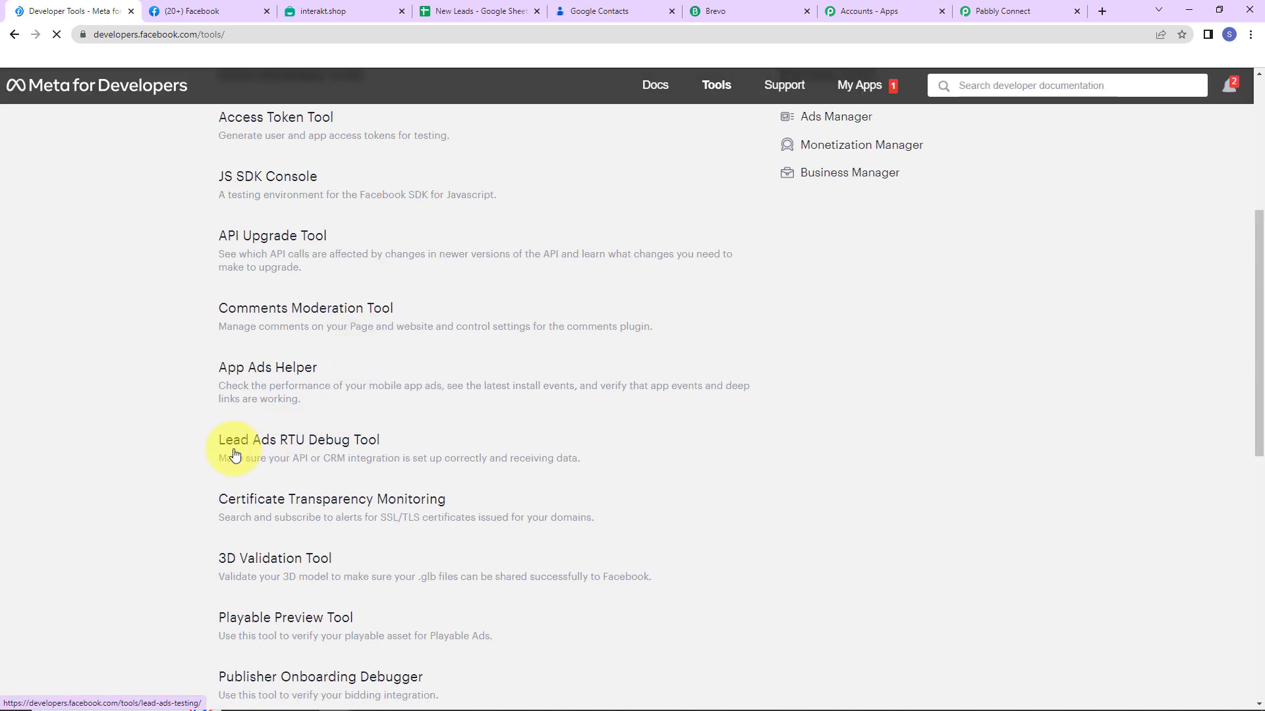
left_click(342, 445)
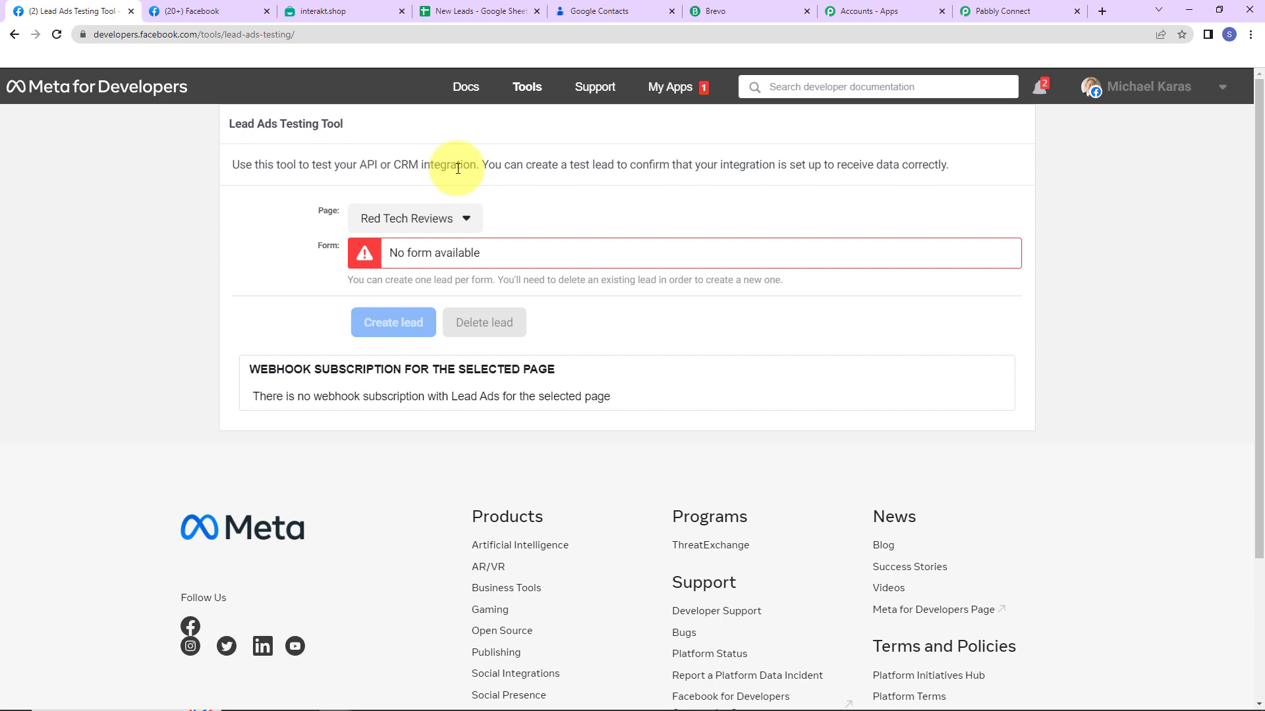
left_click(467, 221)
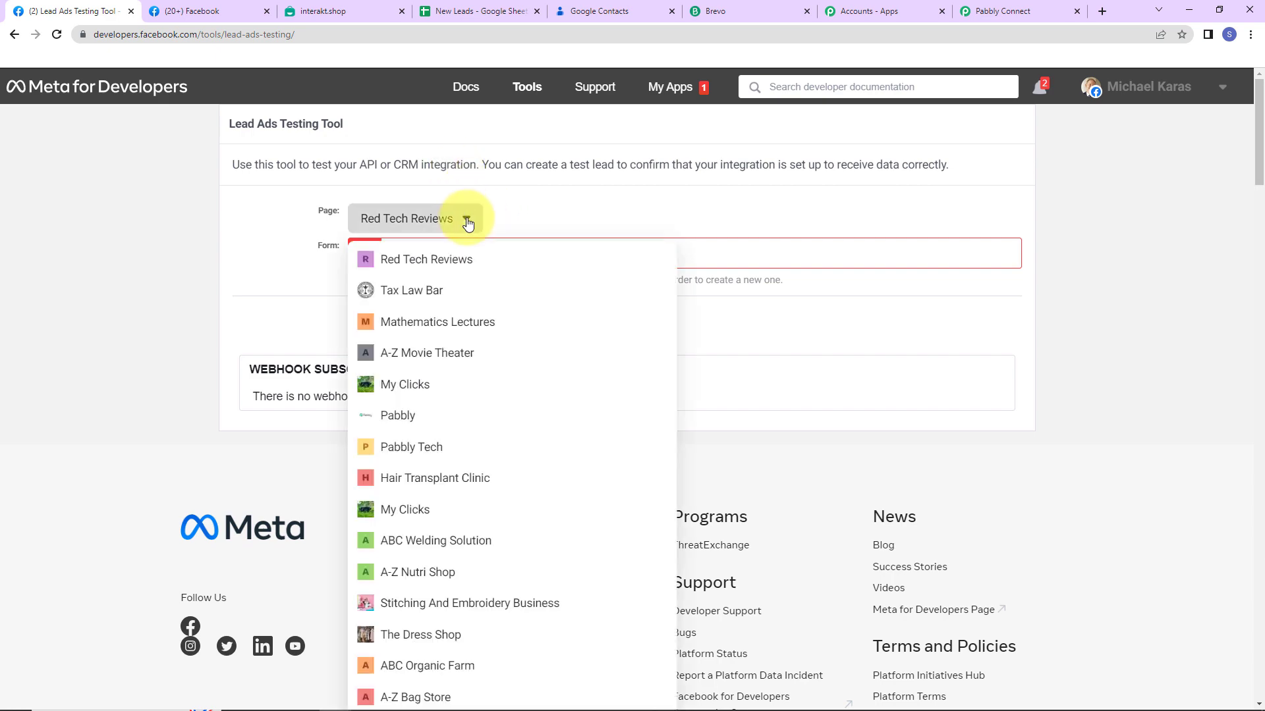
key("ctrl+f")
type("Ayurvedic Sto")
left_click(422, 400)
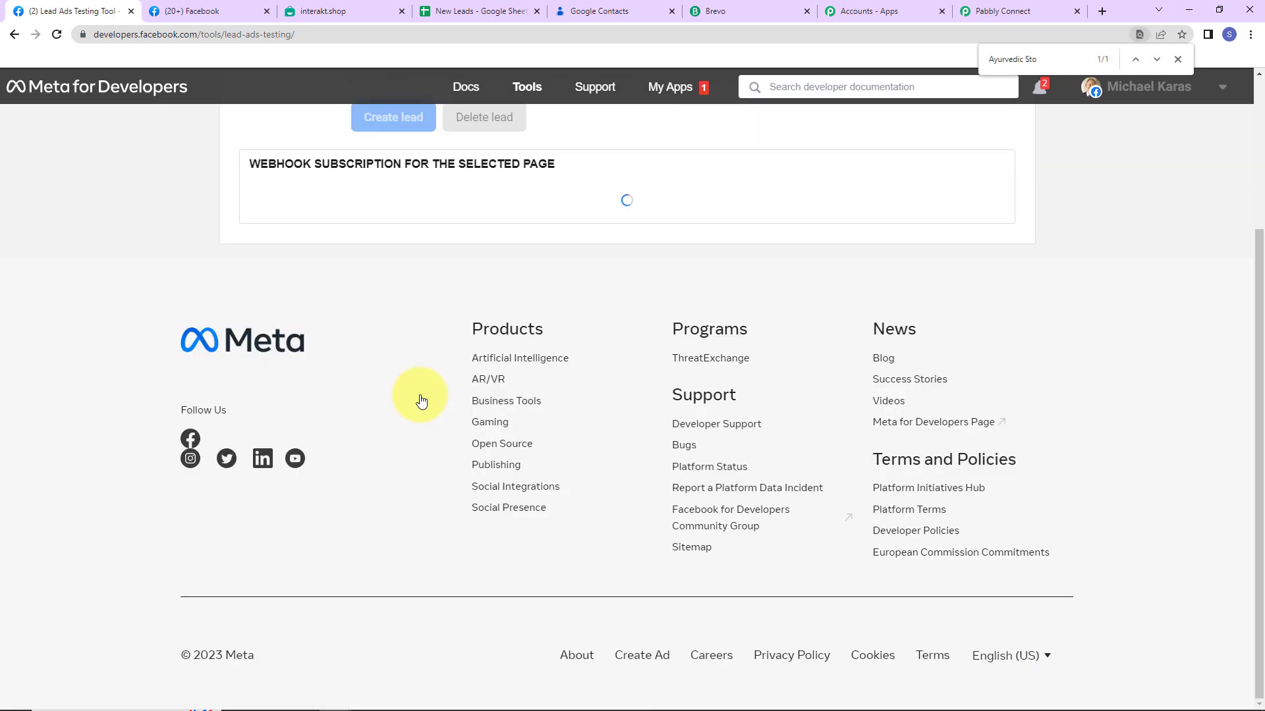
scroll(421, 395, "up", 4)
left_click(614, 281)
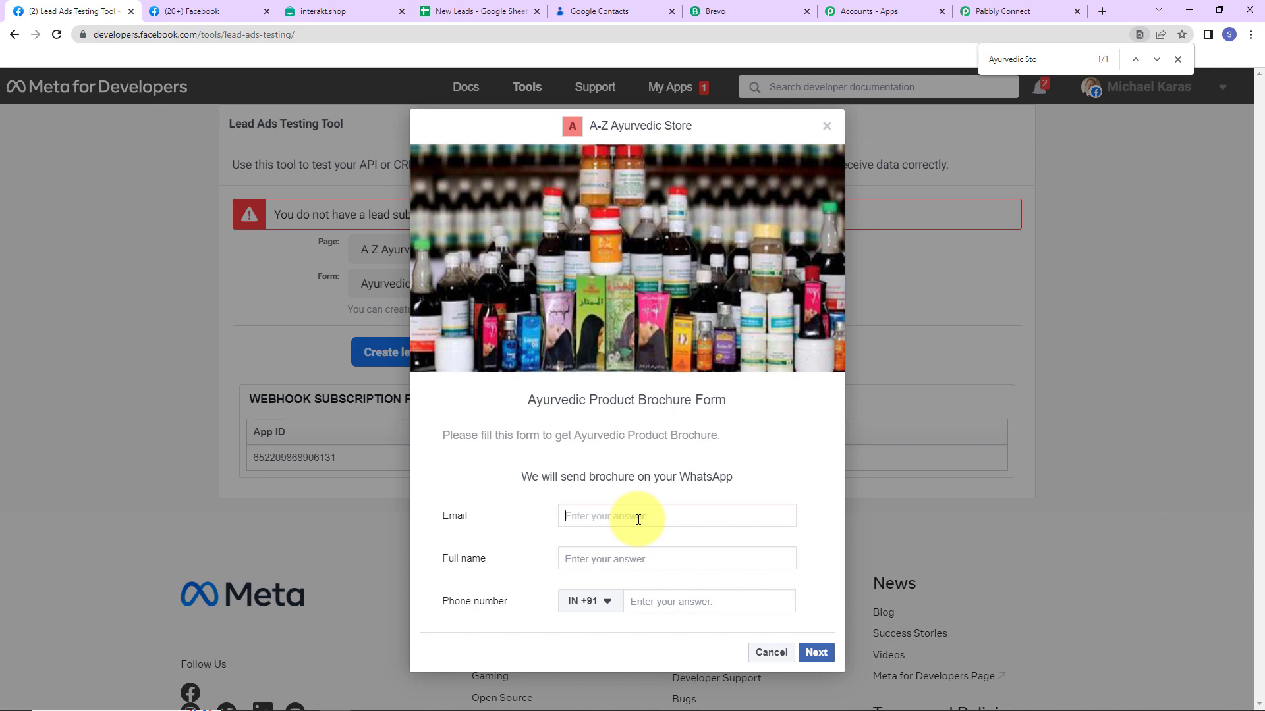
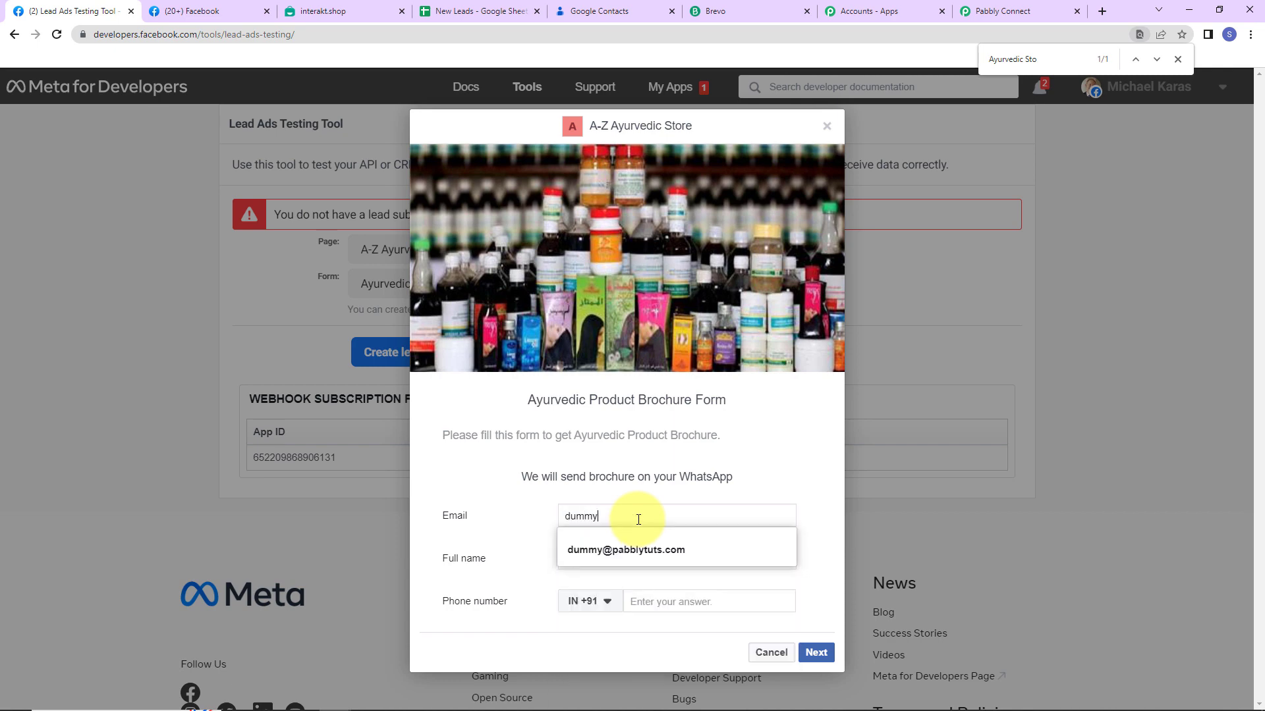
Fill the test lead's email, full name and phone number, then submit the form
left_click(626, 553)
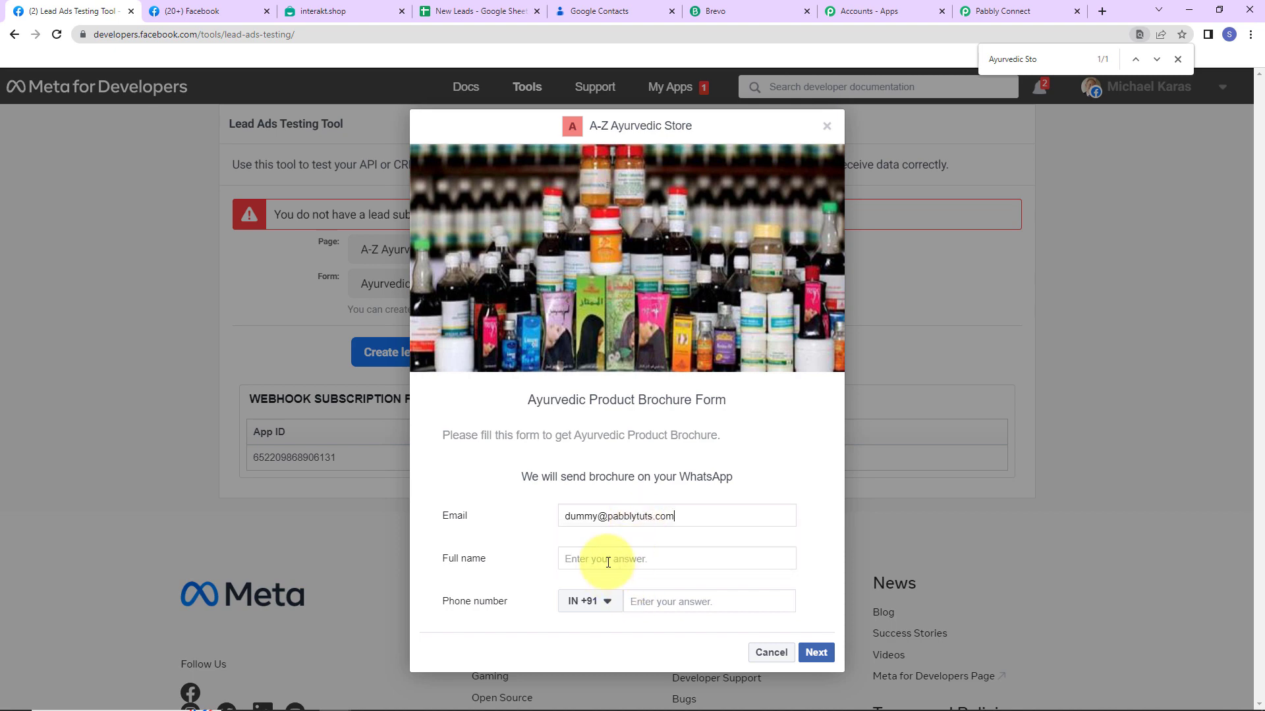
left_click(609, 561)
type("Dummy New1")
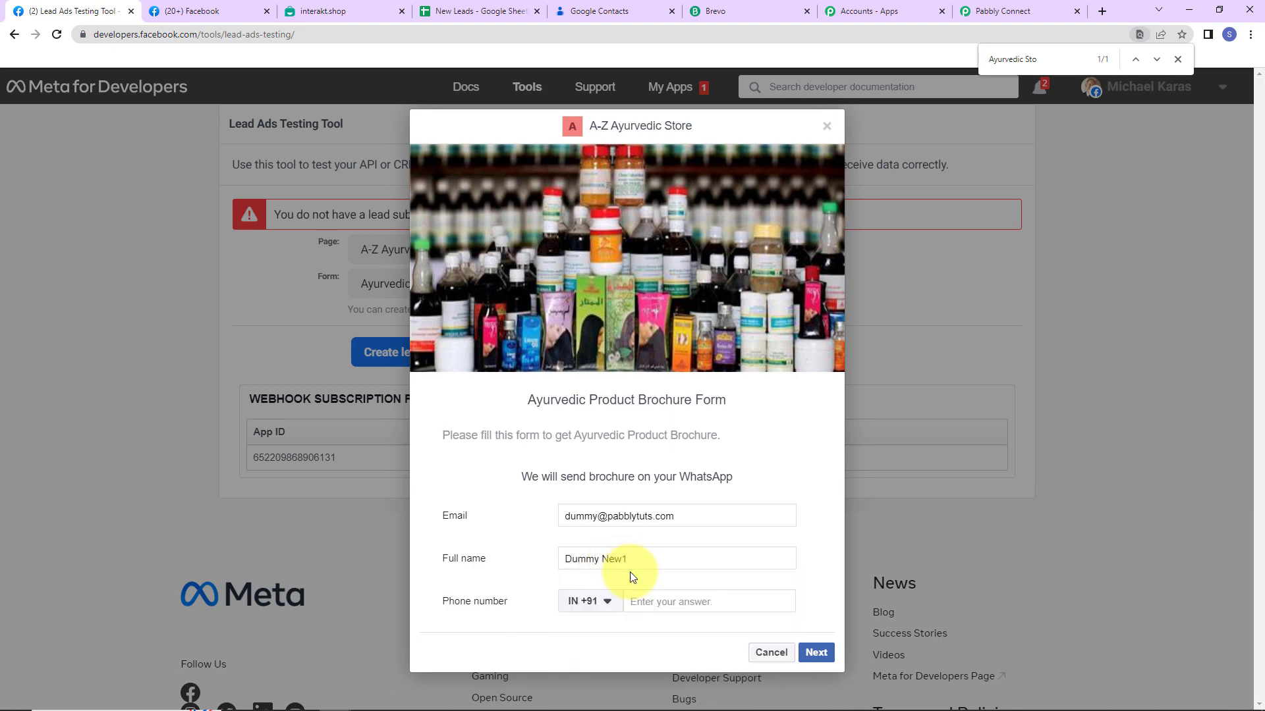
left_click(653, 603)
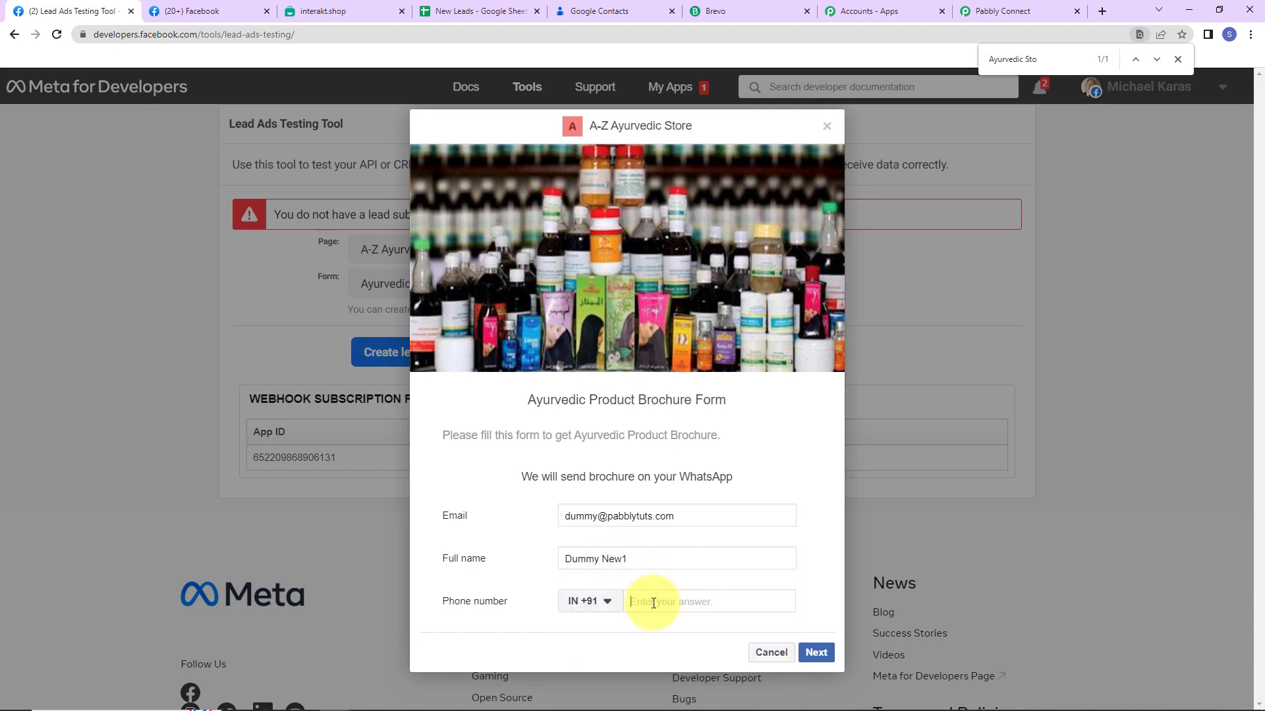
type("91111 11111")
left_click(813, 654)
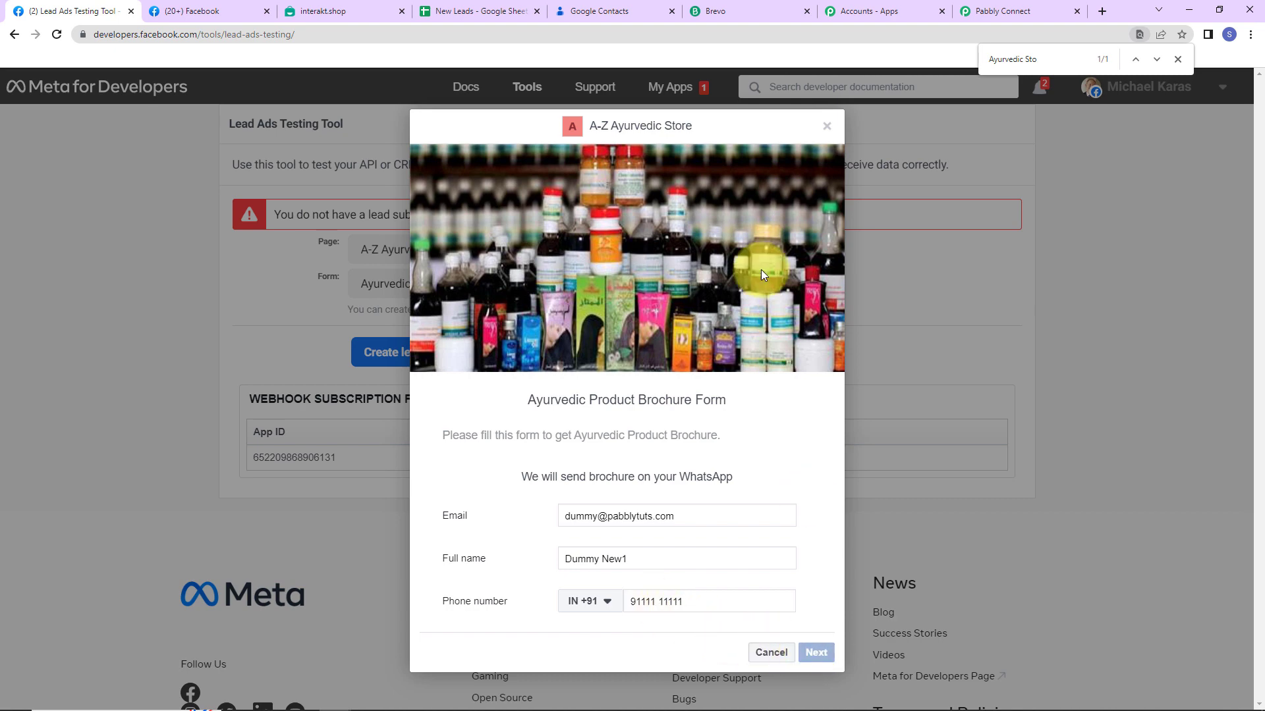
left_click(820, 511)
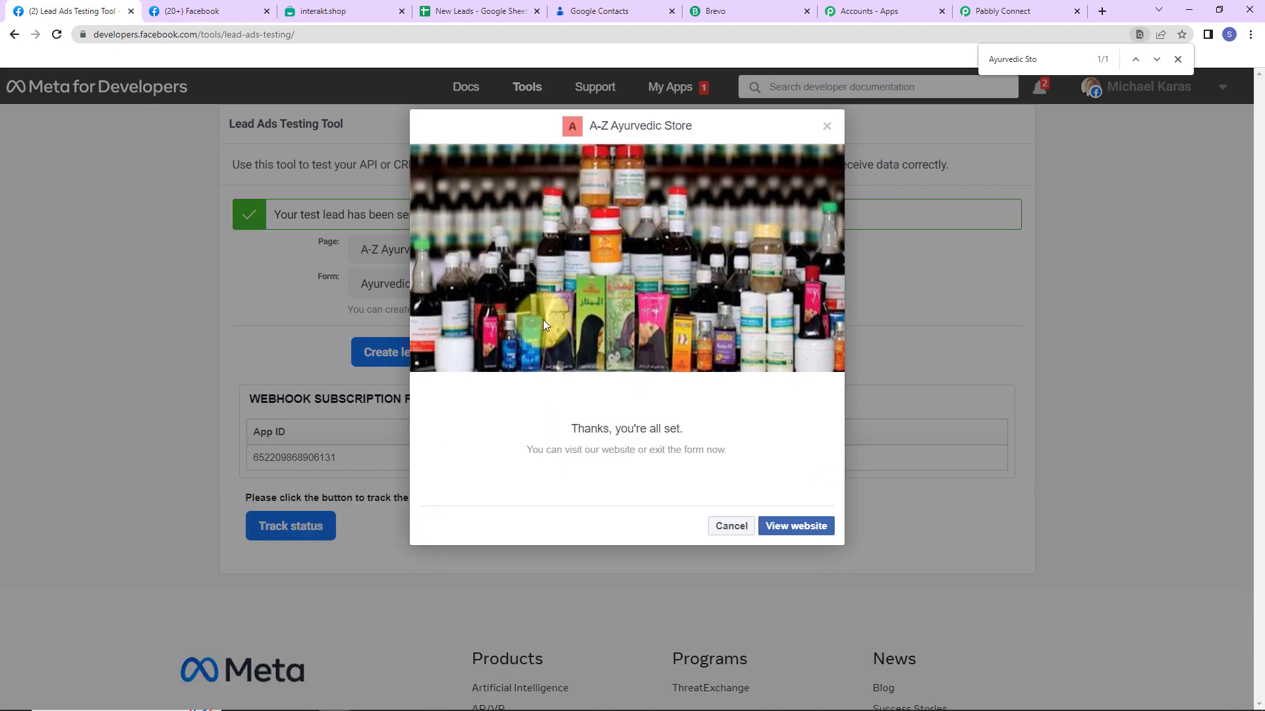
Review the captured lead's email, full name, phone, IDs and timestamps in the Pabbly Connect trigger
left_click(1006, 13)
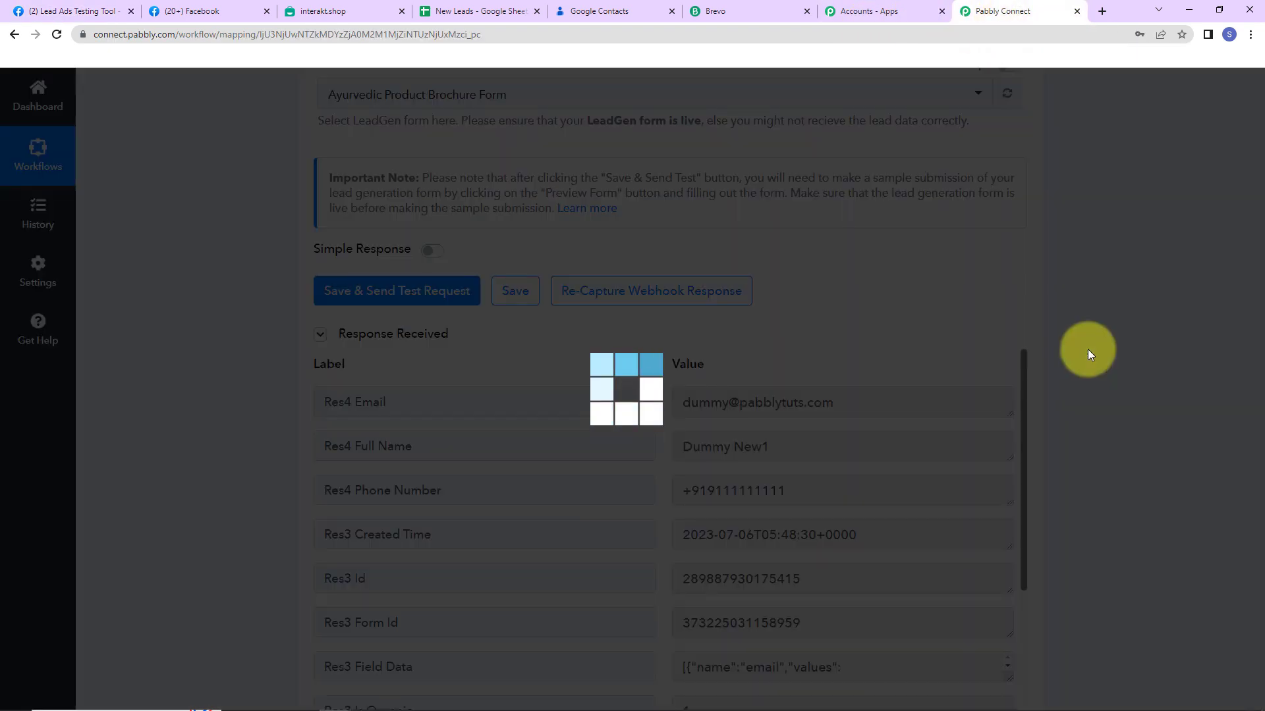
scroll(1087, 345, "down", 2)
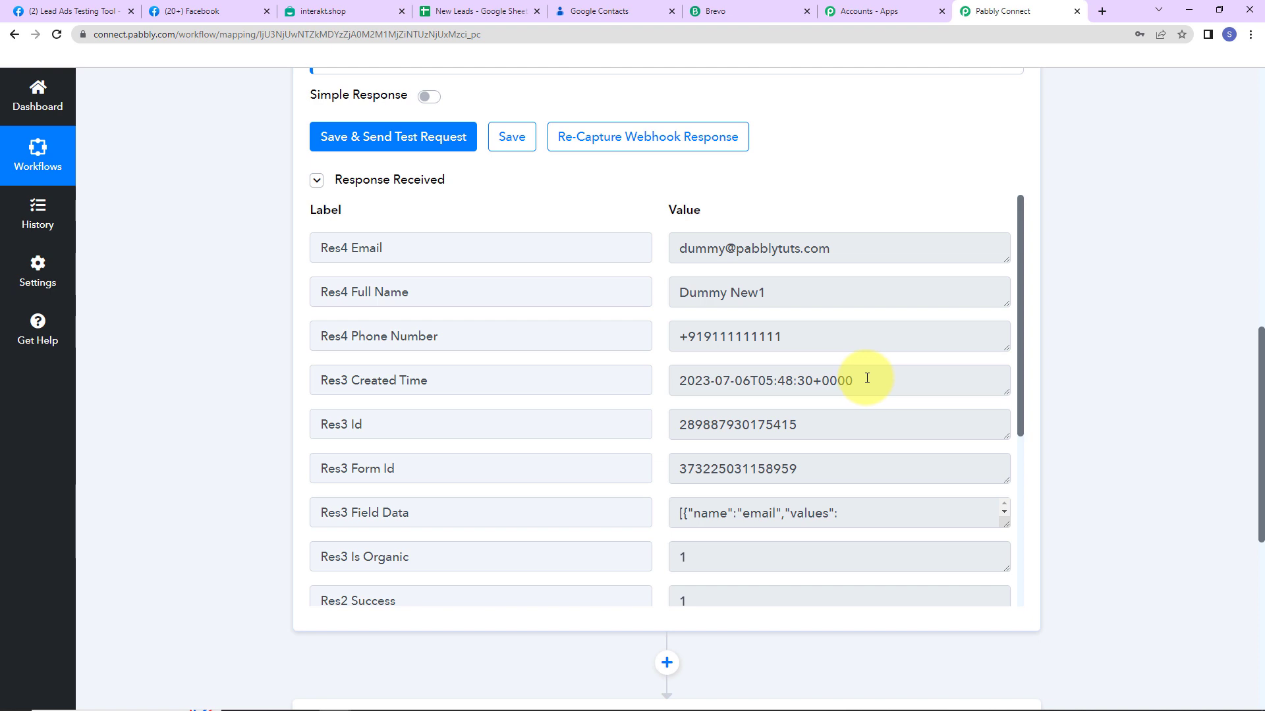
scroll(867, 378, "down", 5)
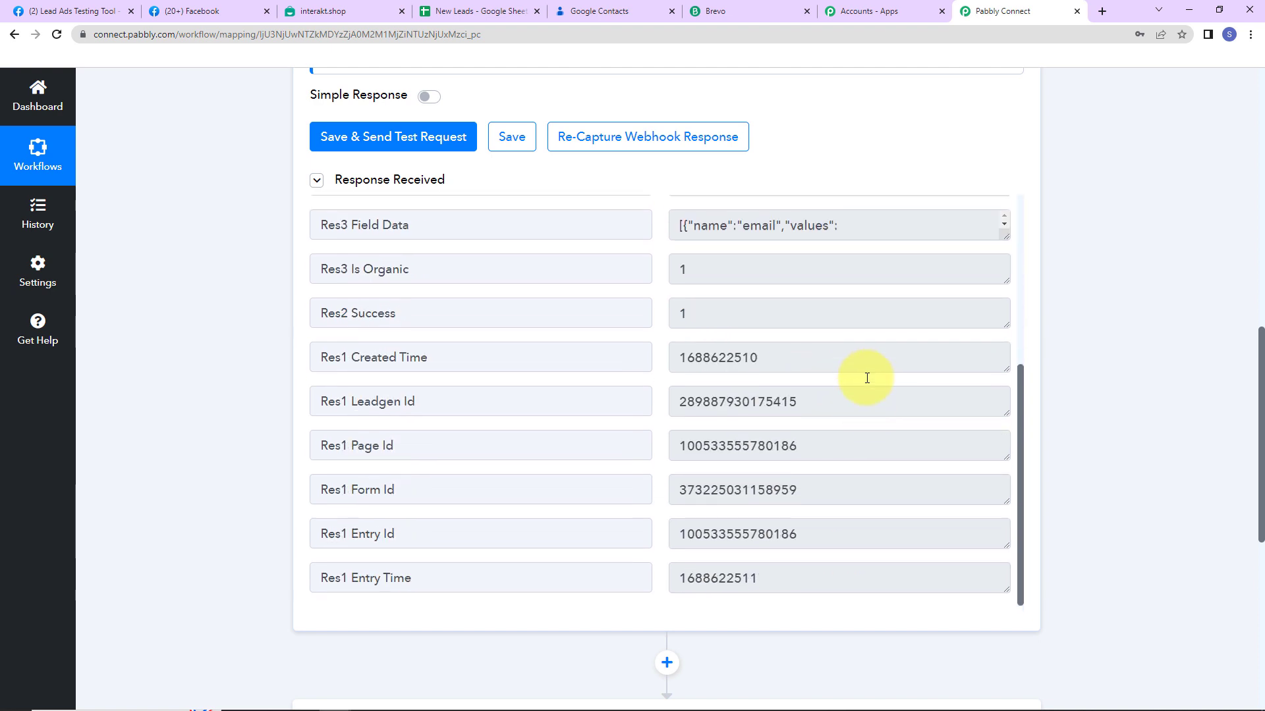
scroll(866, 378, "down", 7)
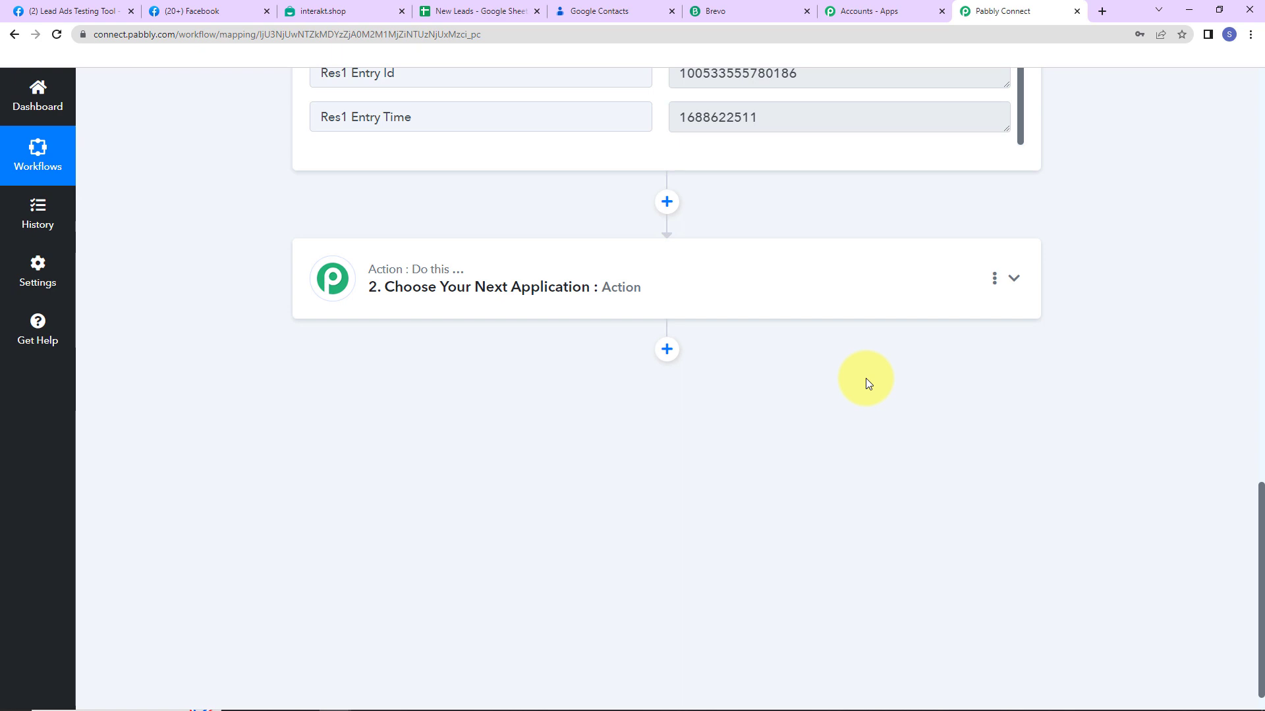
Set the second step to the Google Sheets Add New Row action
left_click(485, 270)
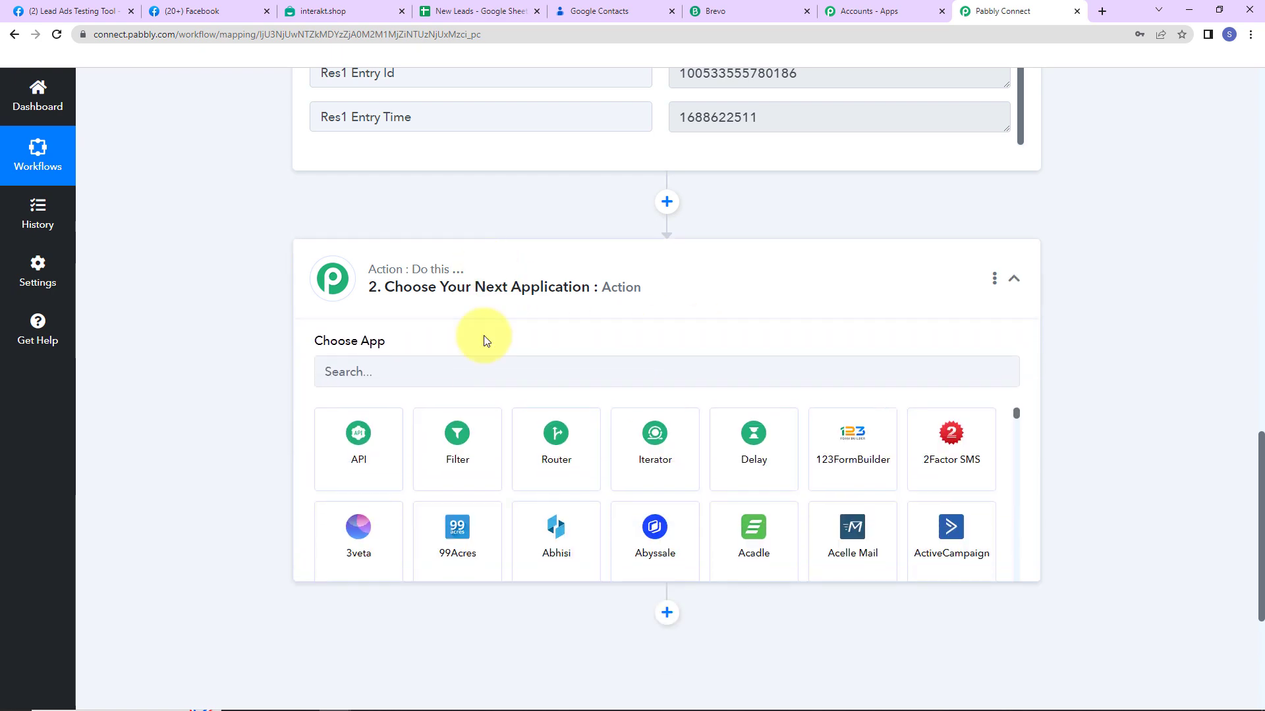
left_click(483, 376)
type("Google ")
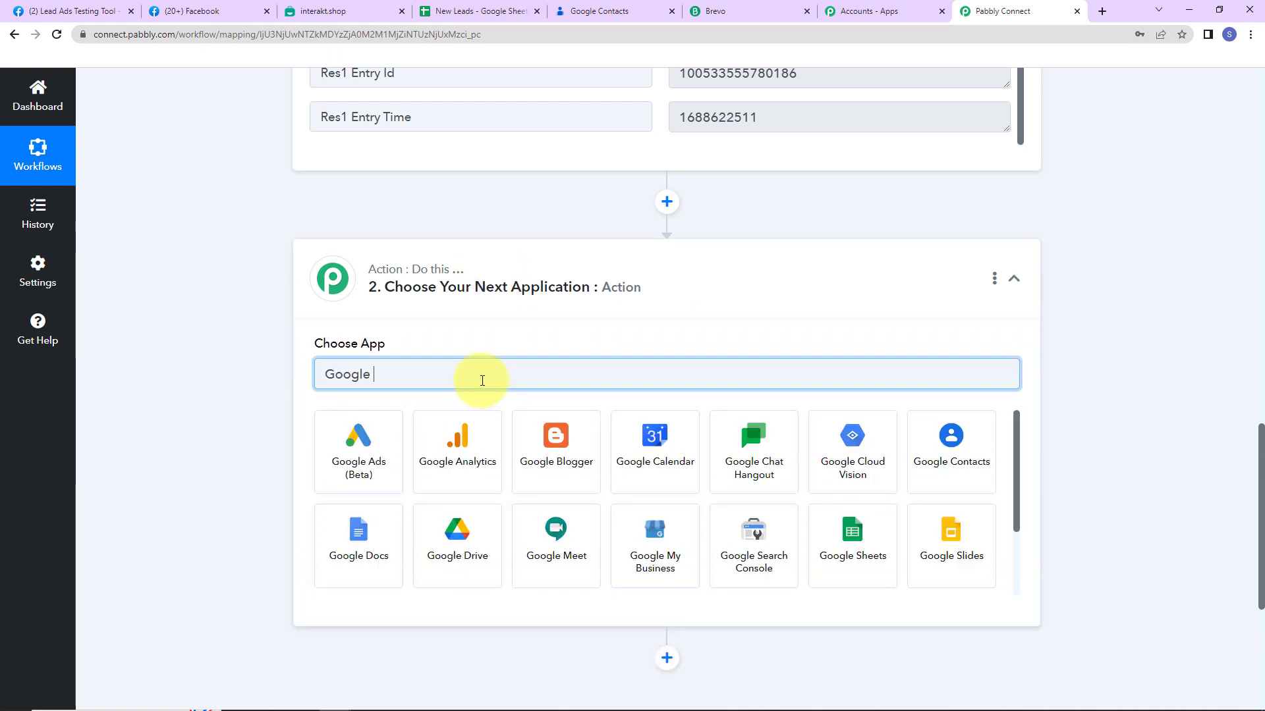
type("Sheets")
left_click(480, 432)
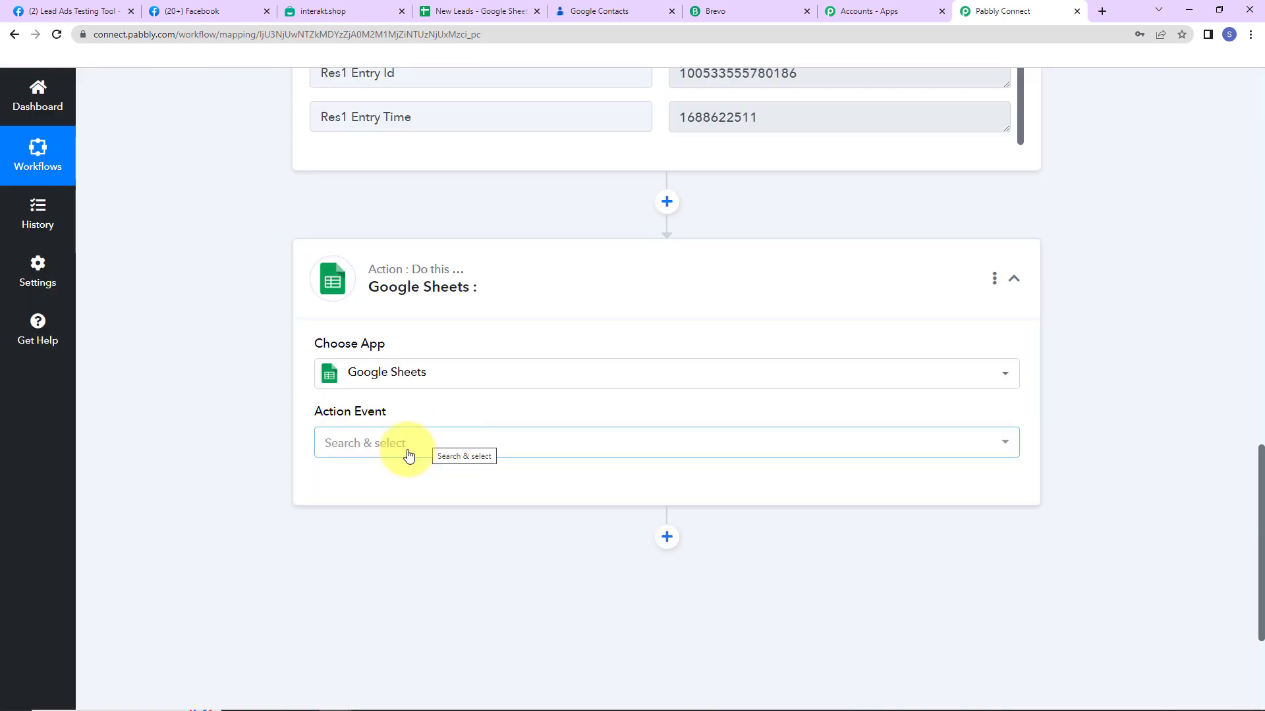
left_click(408, 455)
left_click(349, 175)
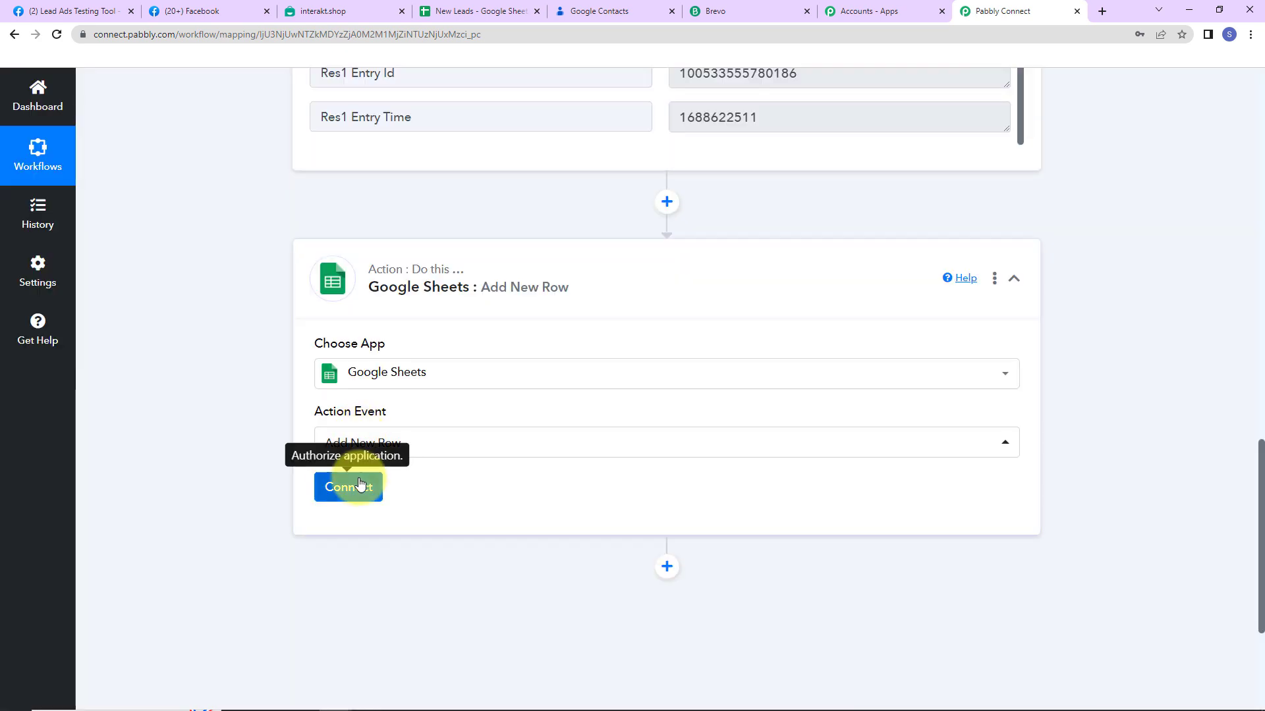
Connect a new Google account and grant Pabbly access to Drive and Sheets
left_click(349, 487)
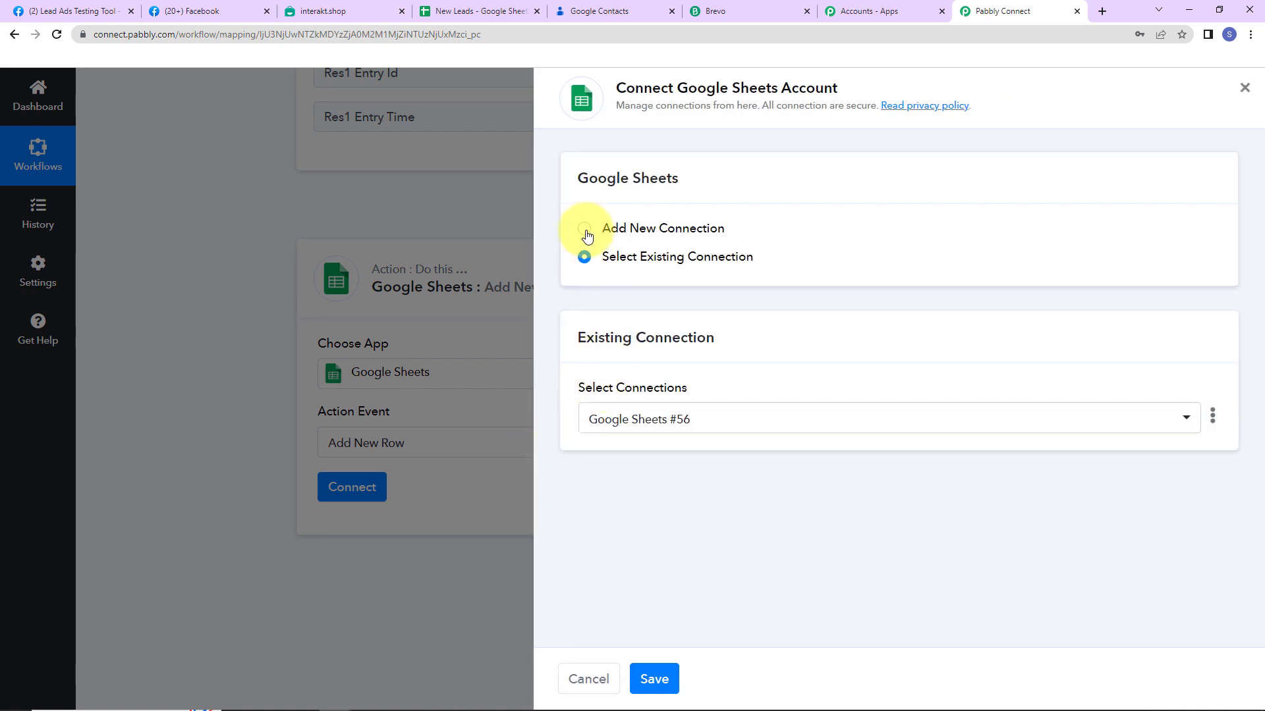
left_click(585, 231)
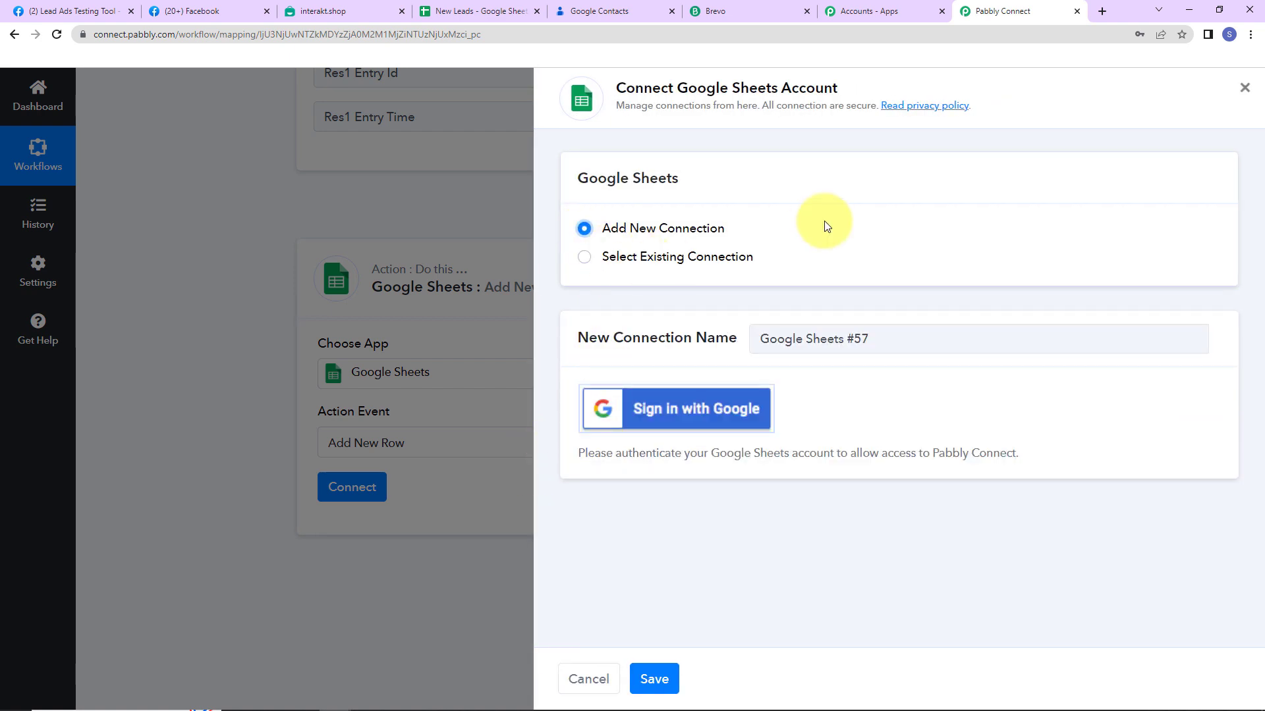
left_click(736, 427)
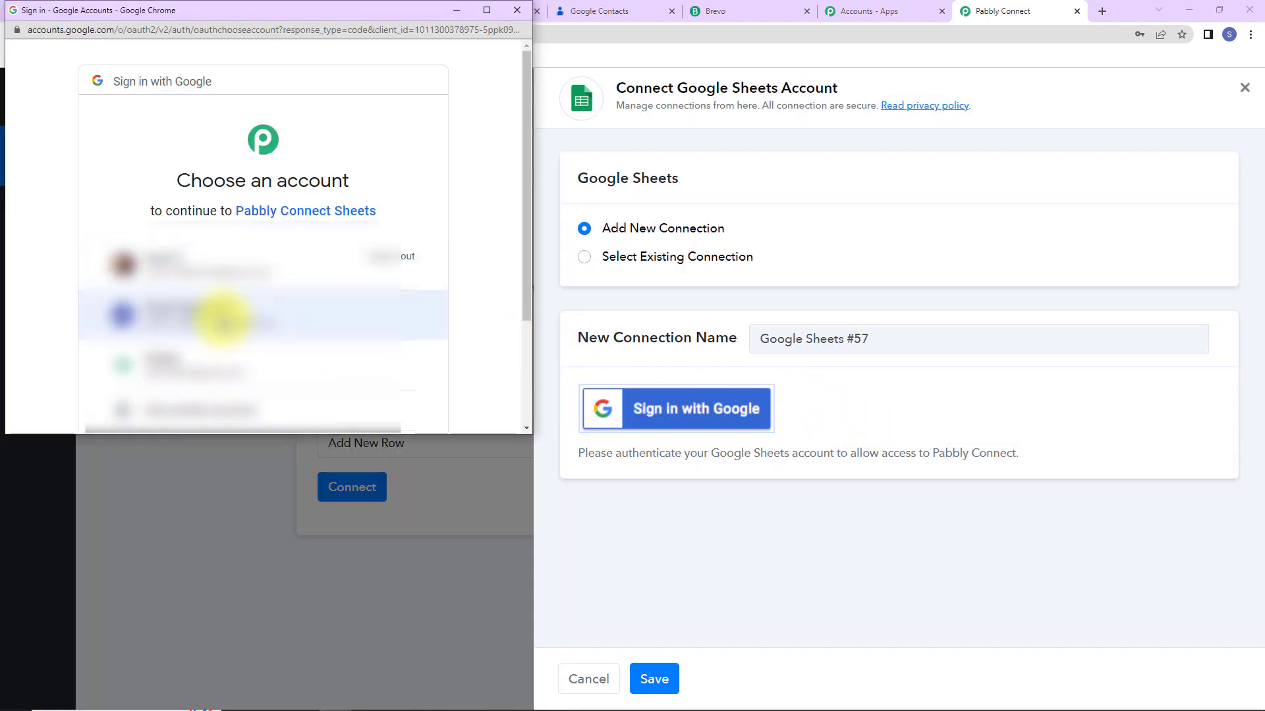
left_click(226, 312)
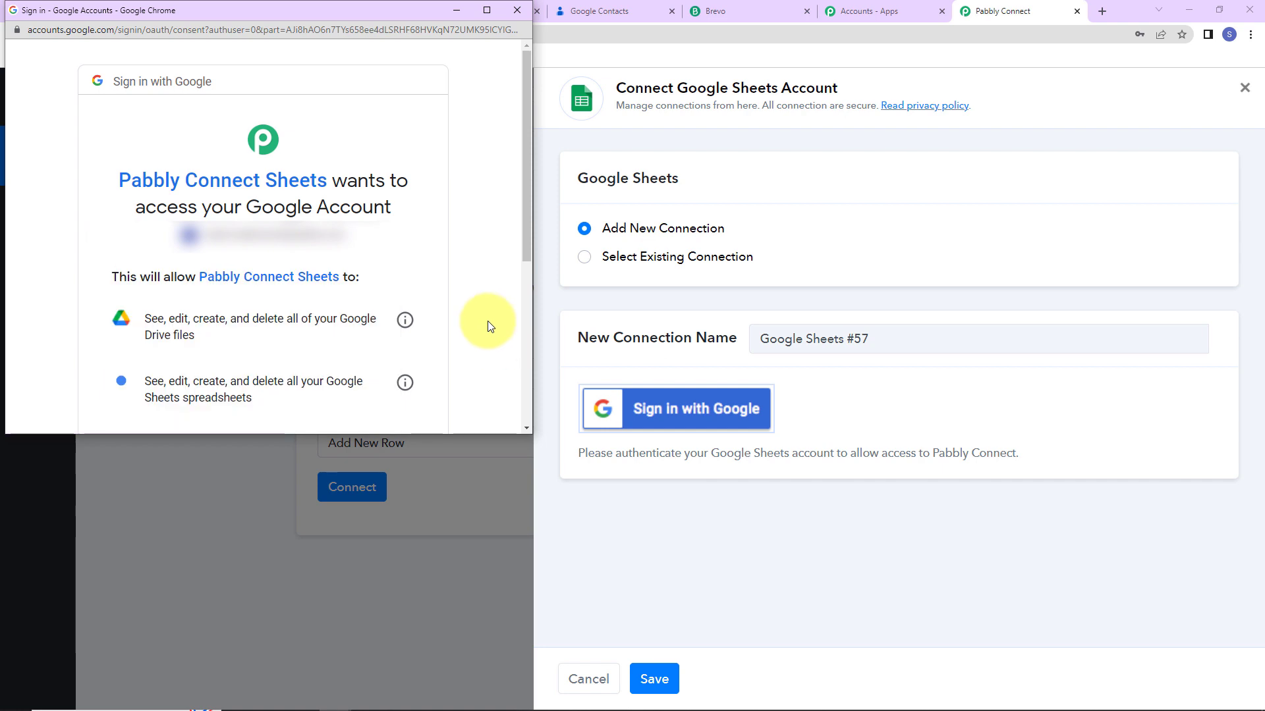
scroll(486, 319, "down", 5)
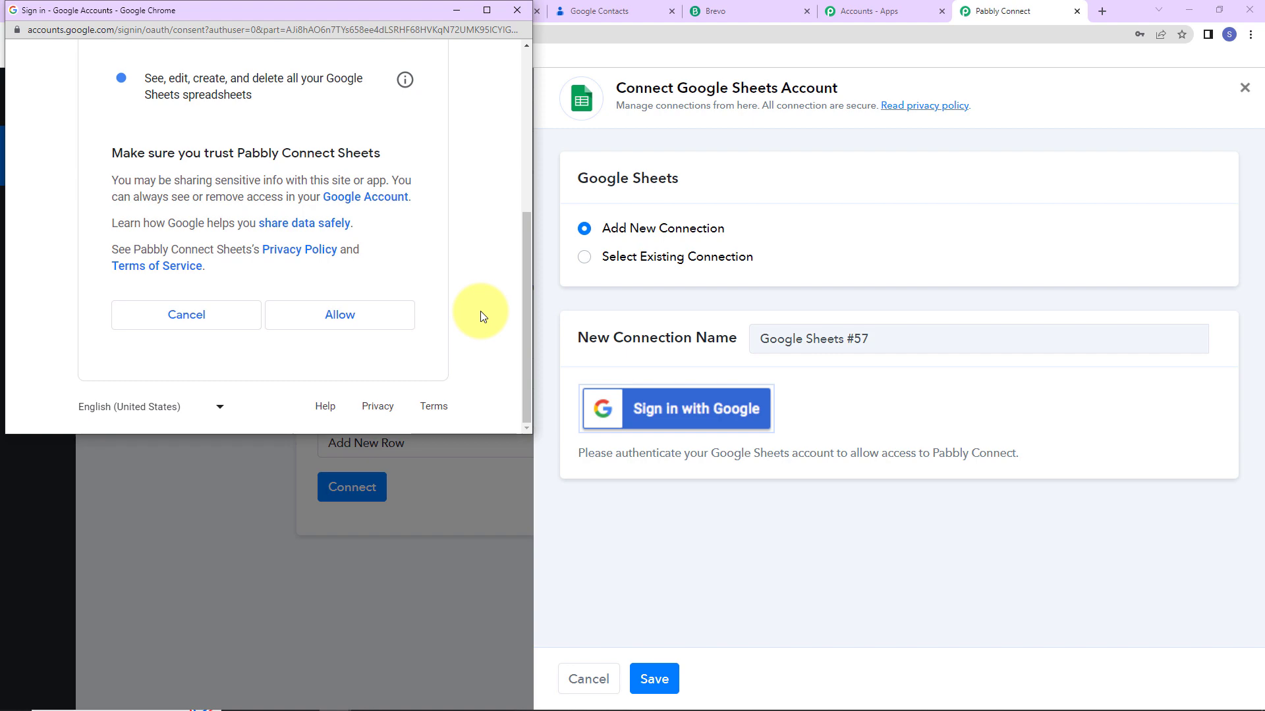
left_click(407, 317)
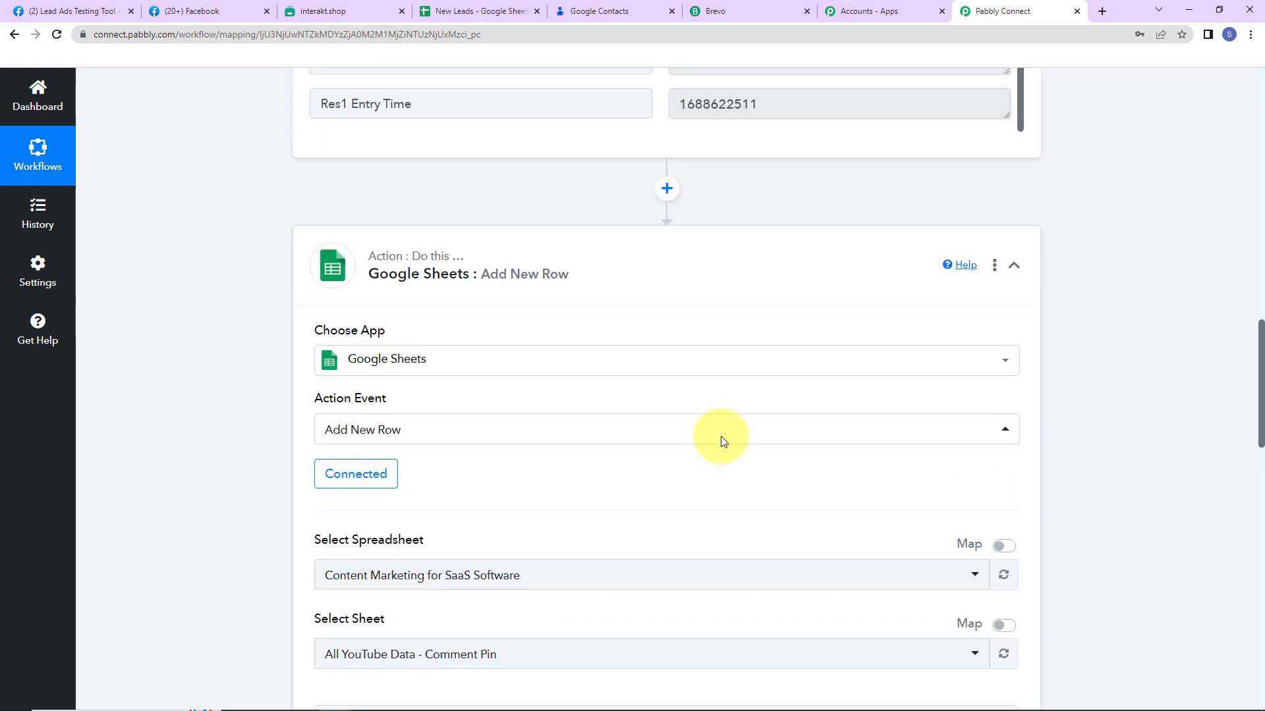
Check the New Leads sheet's column headers, then select spreadsheet New Leads and Sheet1
scroll(1180, 509, "down", 5)
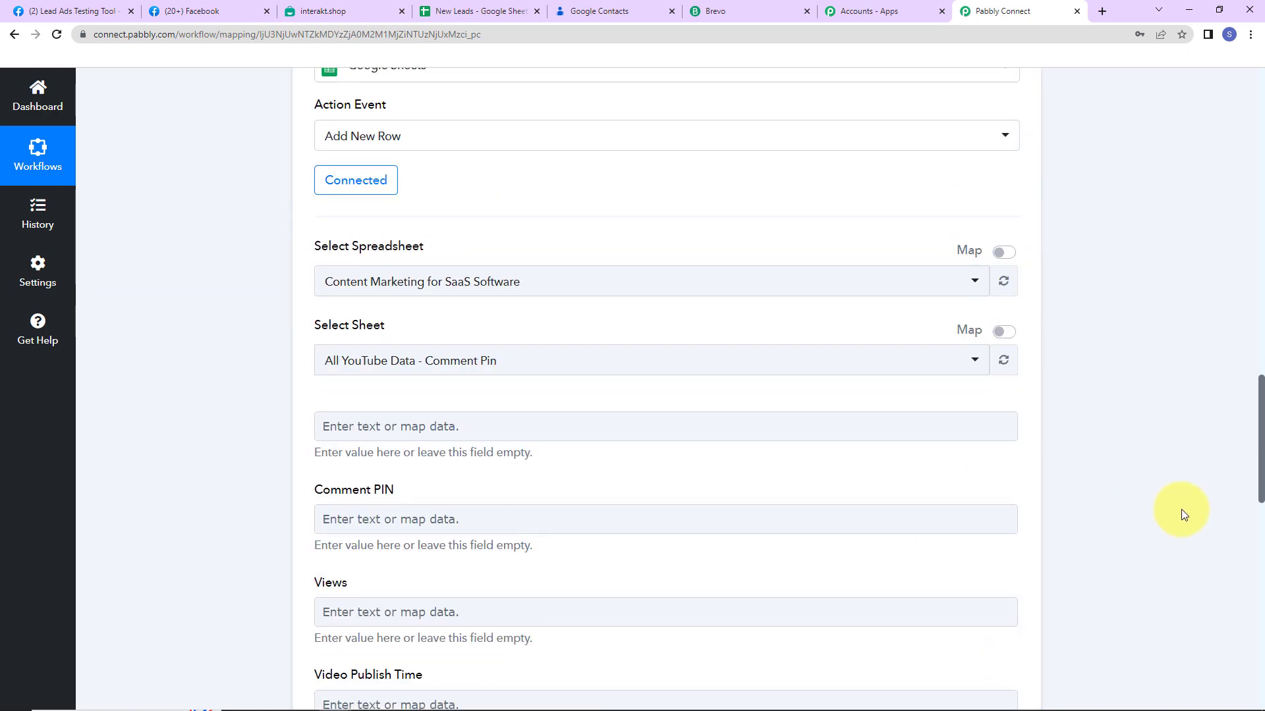
left_click(461, 11)
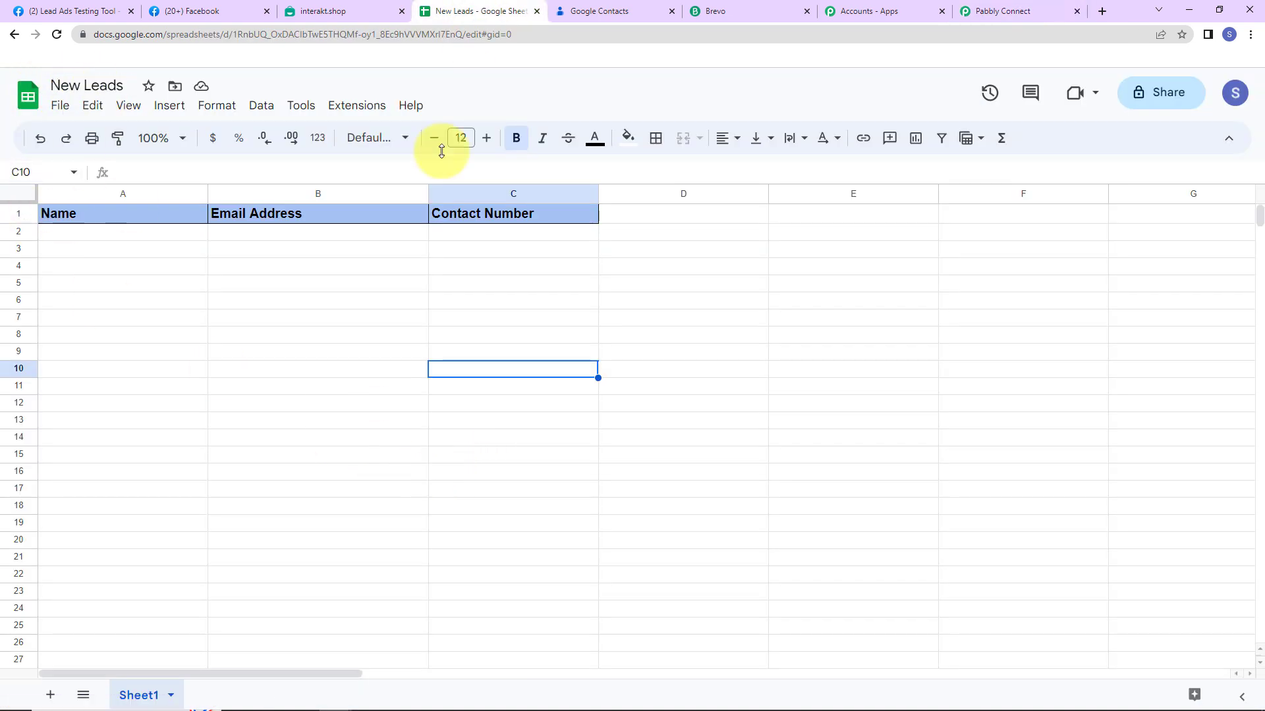
left_click(996, 13)
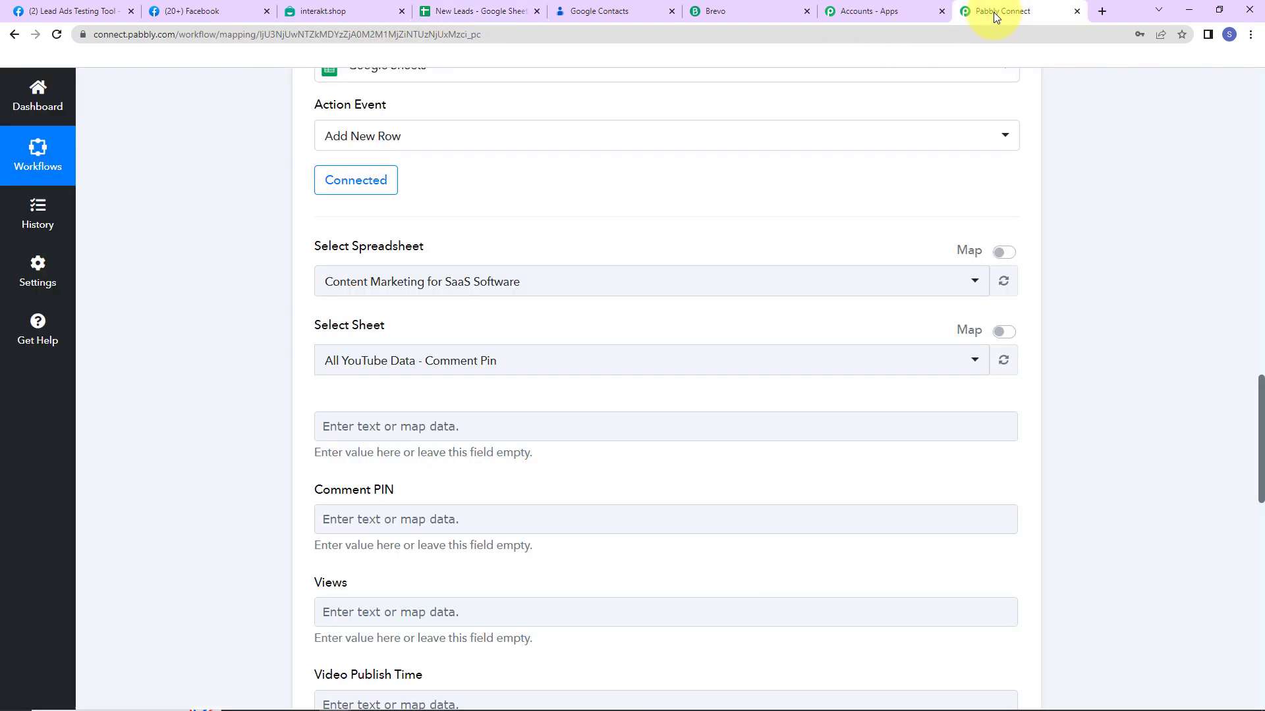
left_click(557, 286)
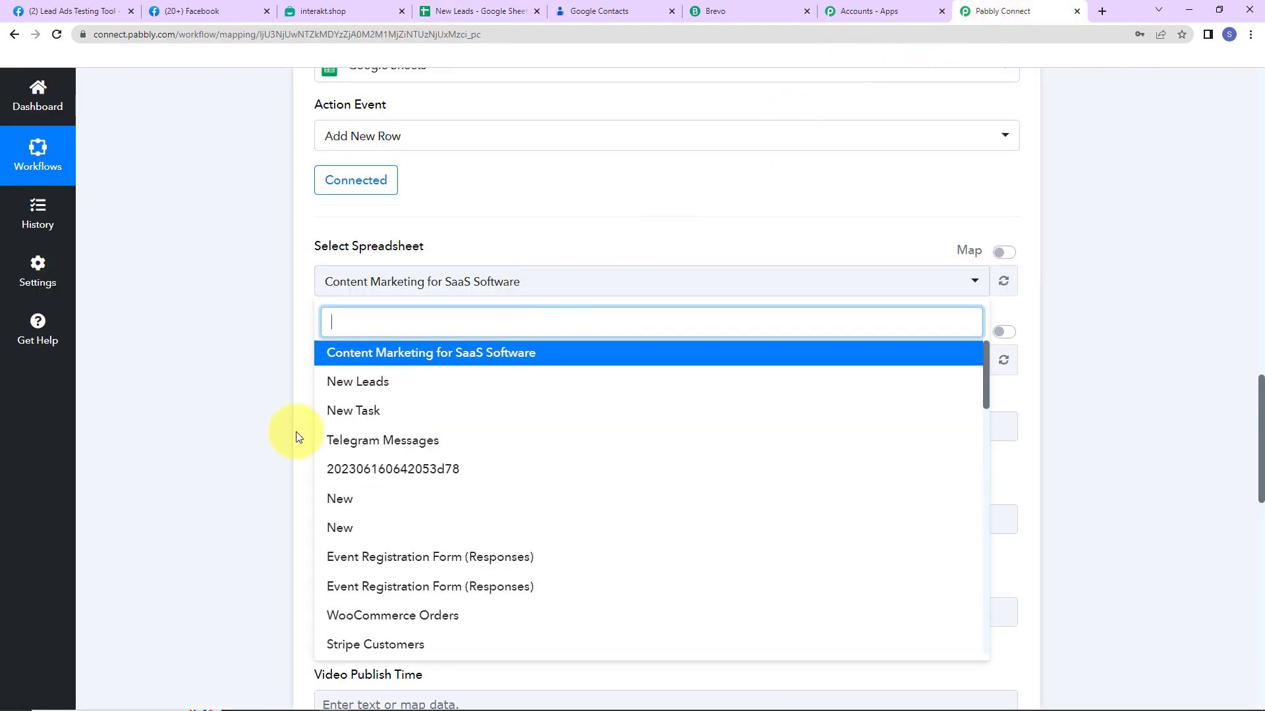
left_click(355, 383)
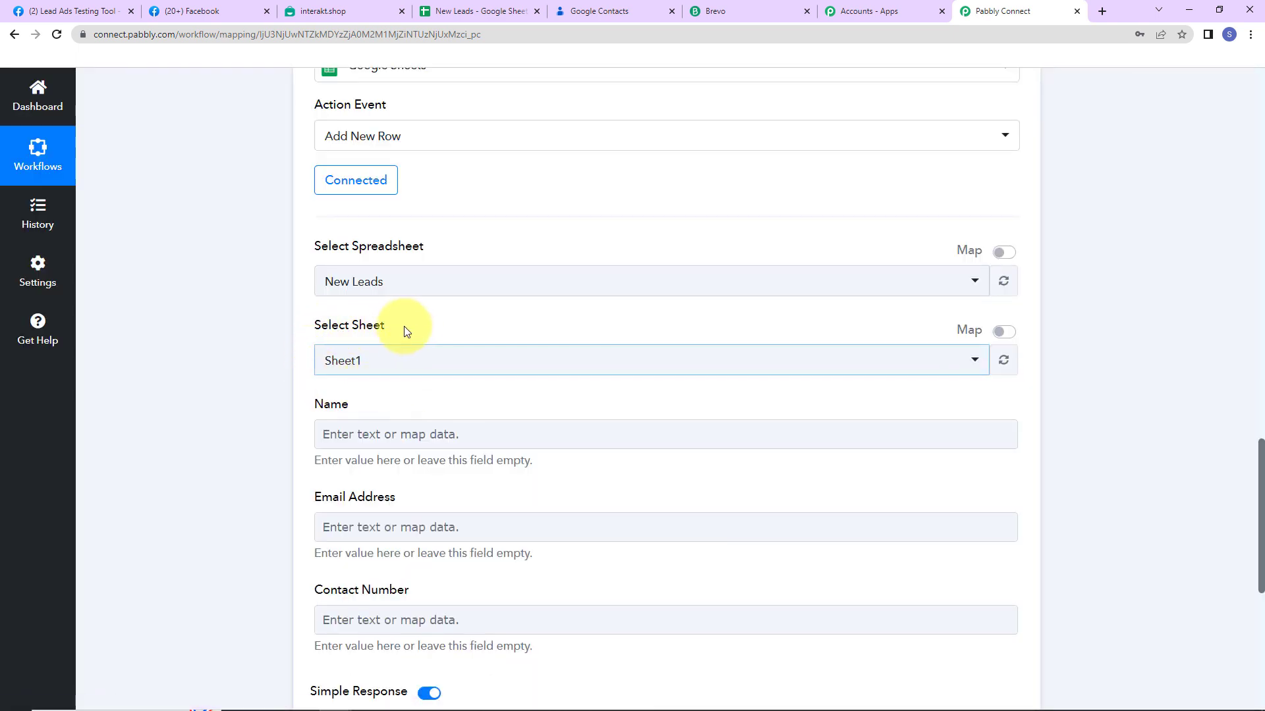
scroll(429, 365, "down", 2)
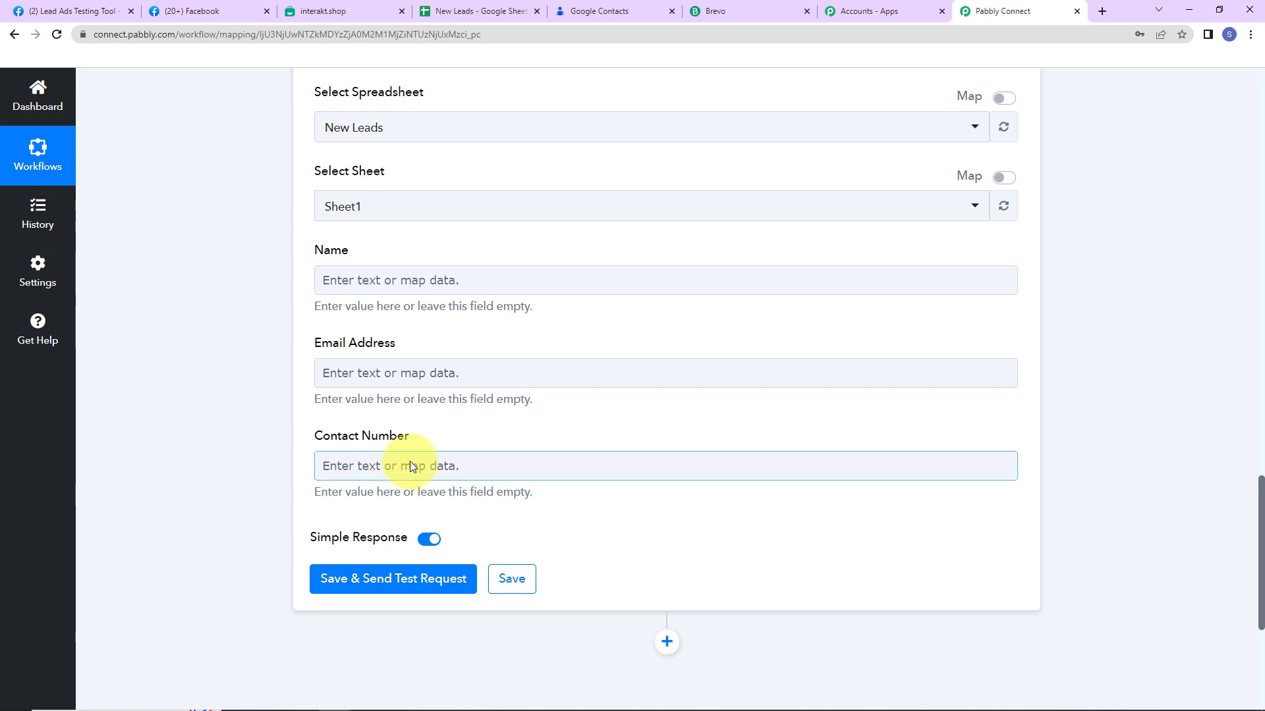
Map the lead's Full Name into Name and Email into Email Address
left_click(384, 281)
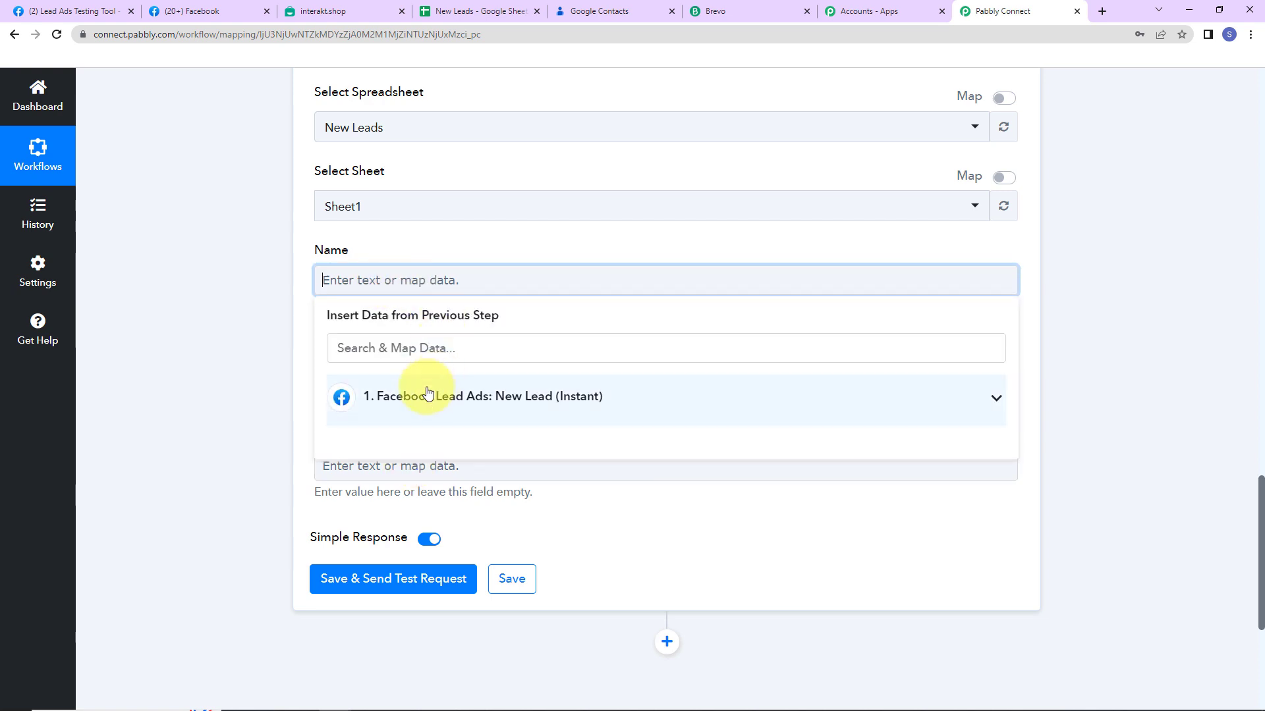
left_click(408, 403)
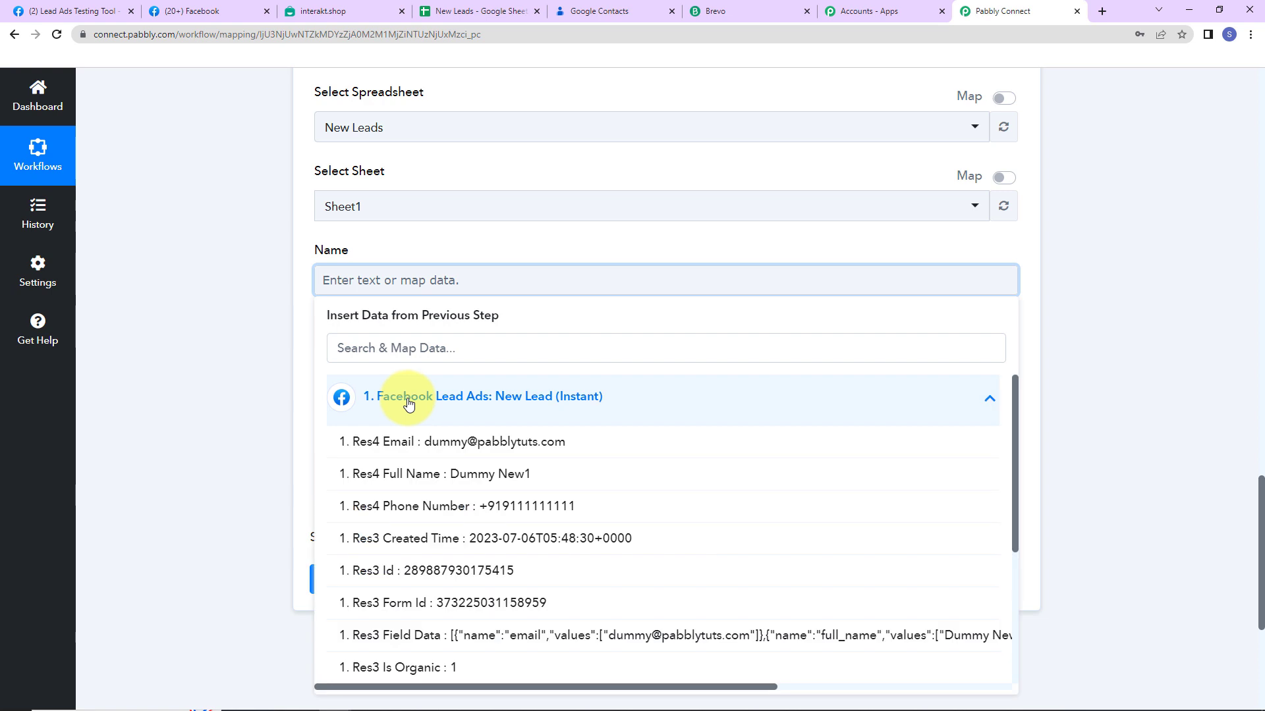
left_click(421, 474)
left_click(277, 358)
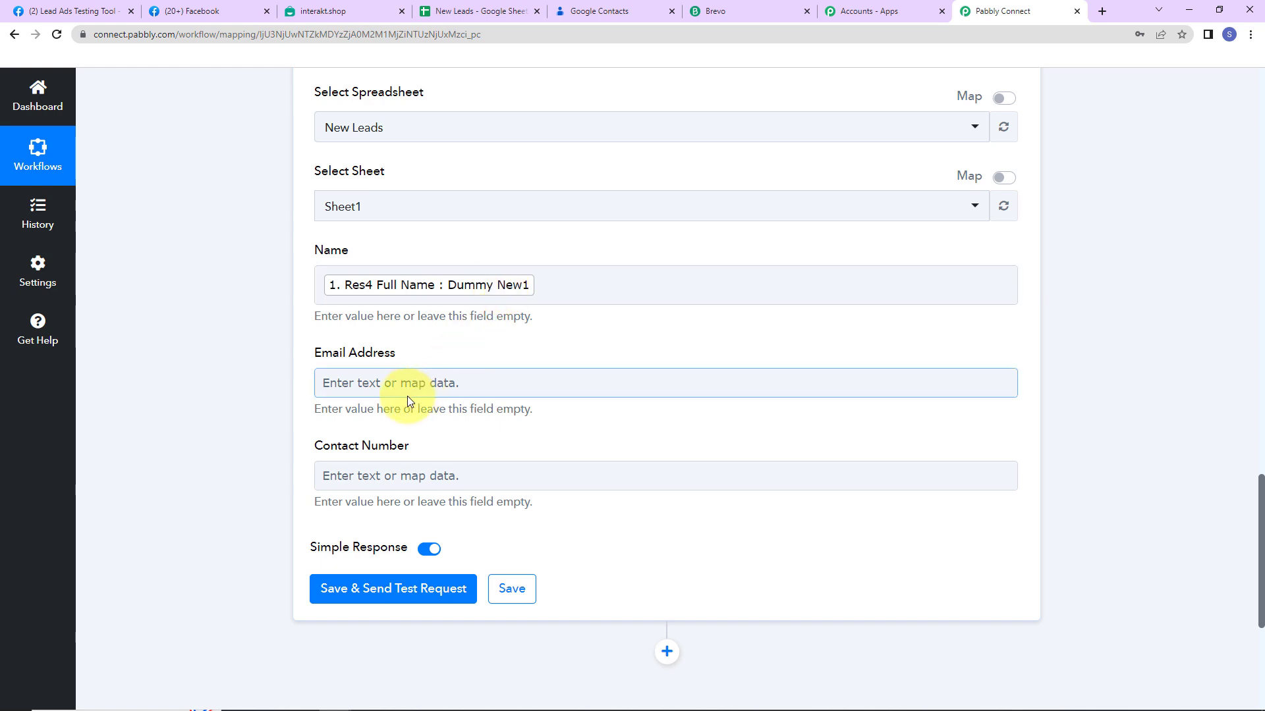
left_click(390, 381)
left_click(398, 504)
left_click(403, 473)
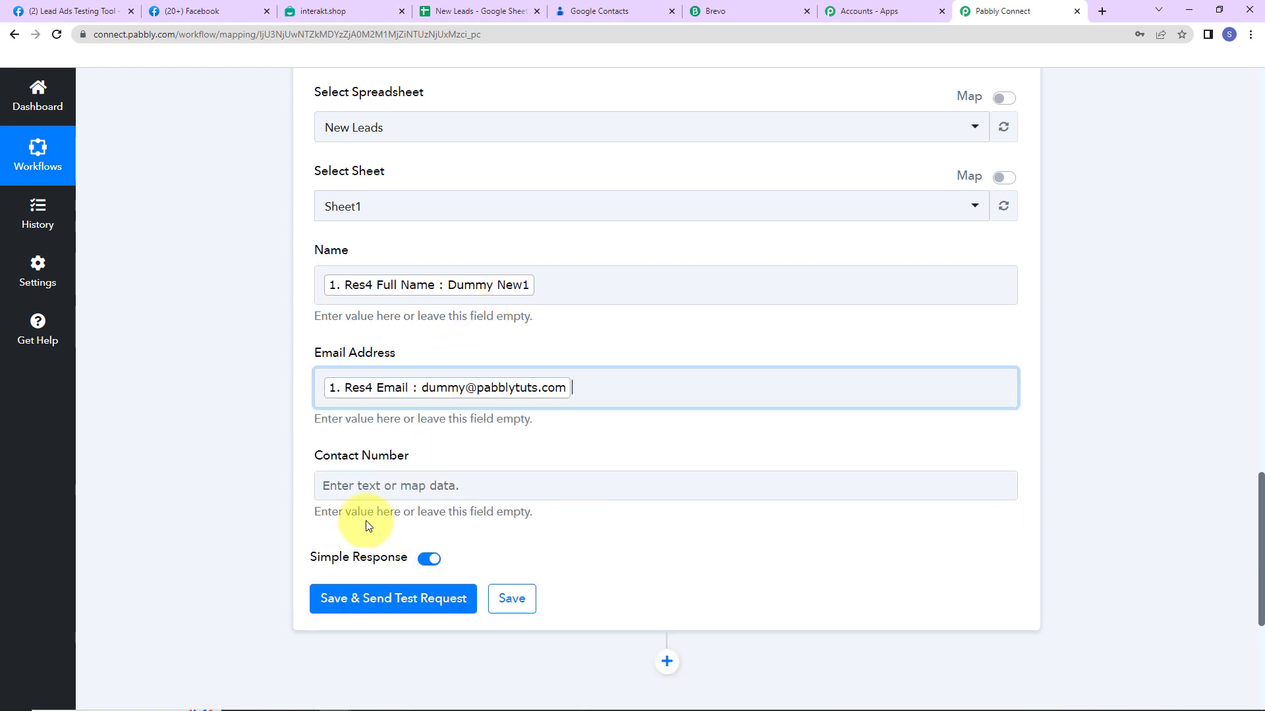
Map the lead's Phone Number into Contact Number and send a test request
left_click(379, 496)
left_click(352, 601)
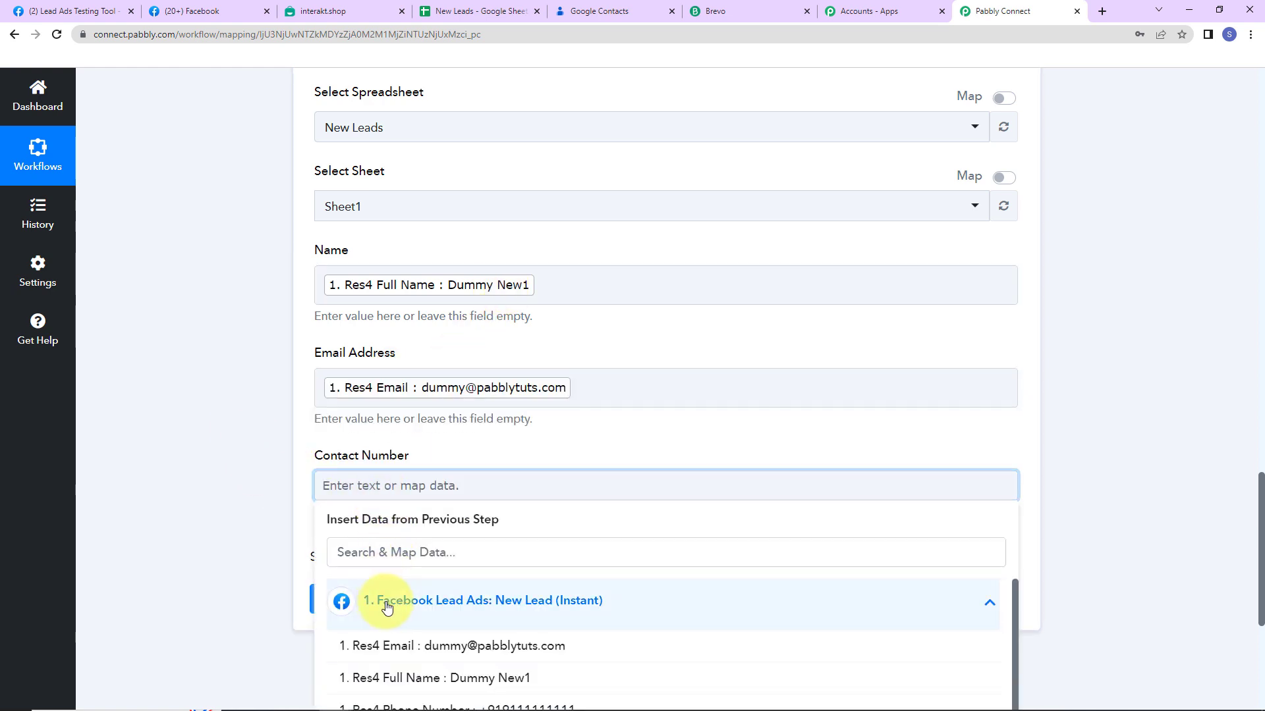
scroll(369, 625, "down", 2)
scroll(415, 625, "up", 2)
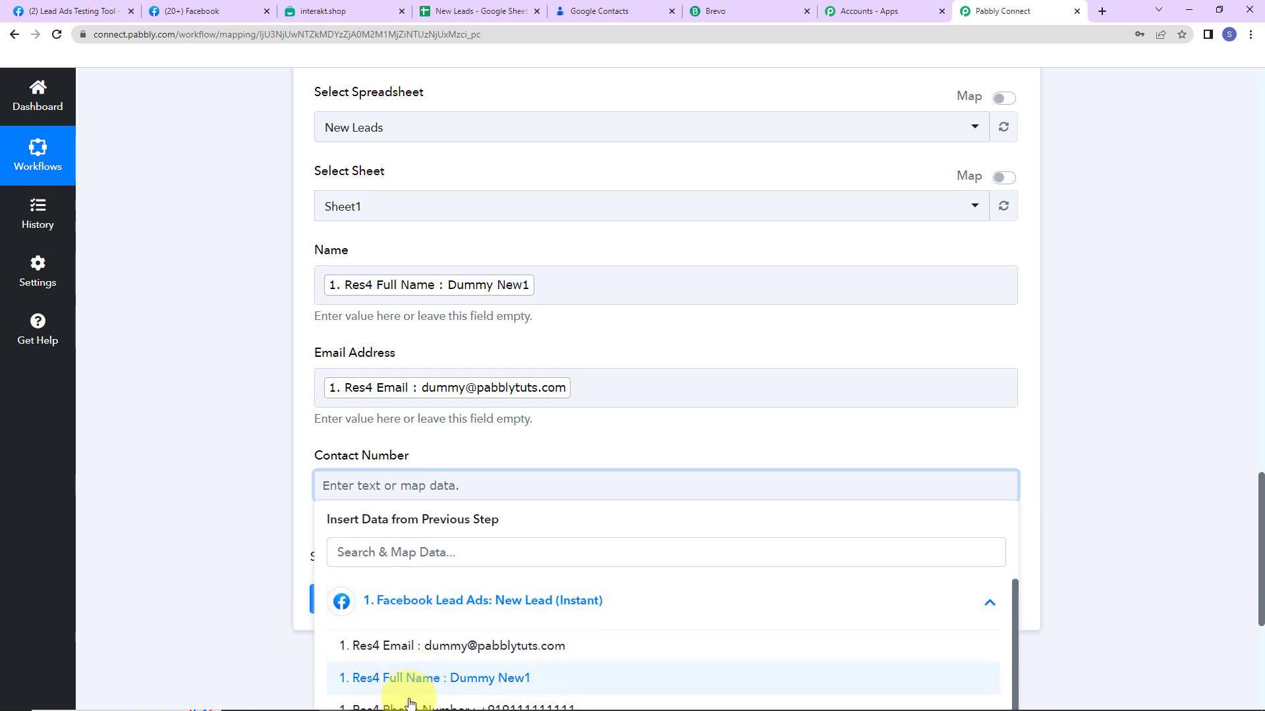
left_click(401, 695)
left_click(244, 512)
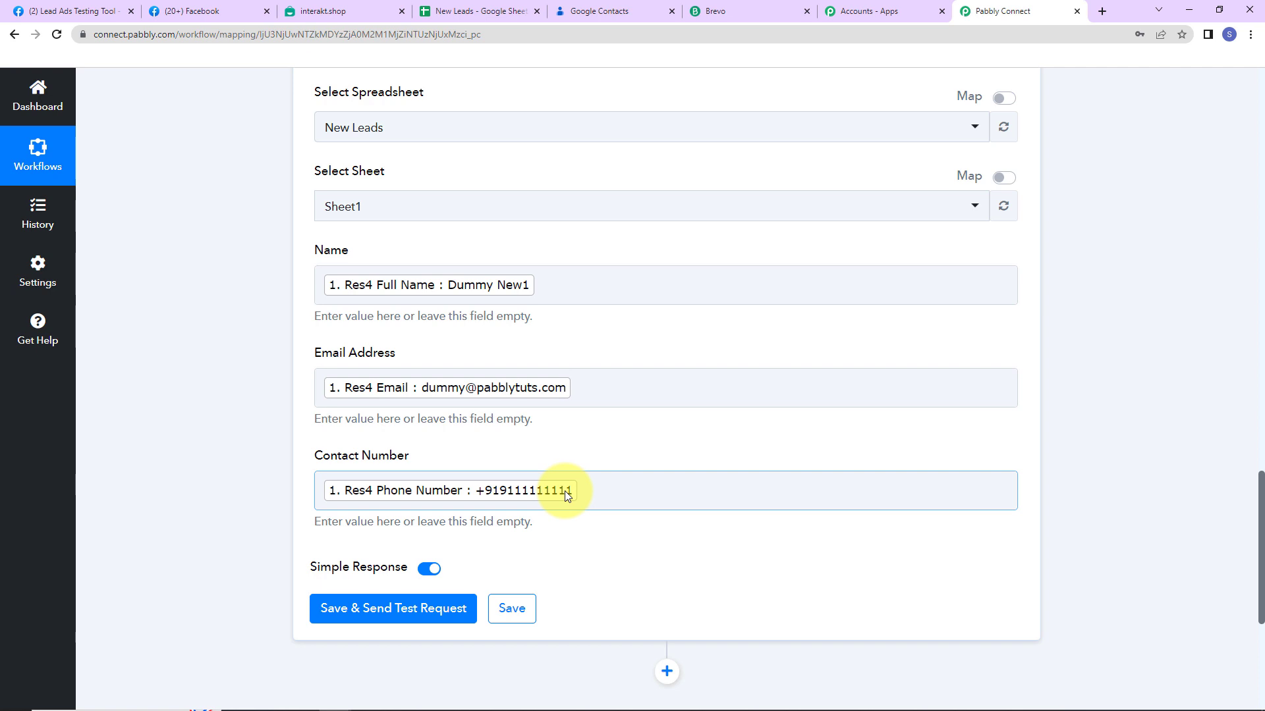
left_click(369, 609)
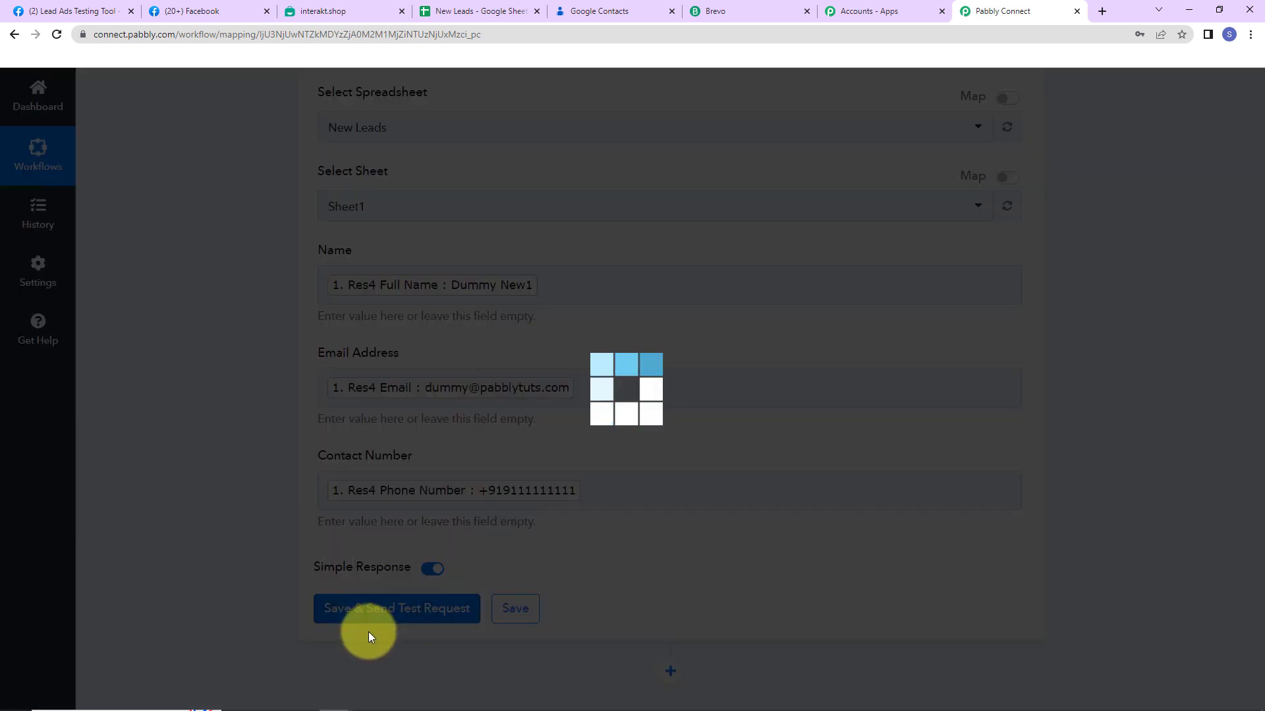
Confirm row 2 was added to the New Leads sheet, then add a step below Google Sheets
scroll(1148, 507, "down", 5)
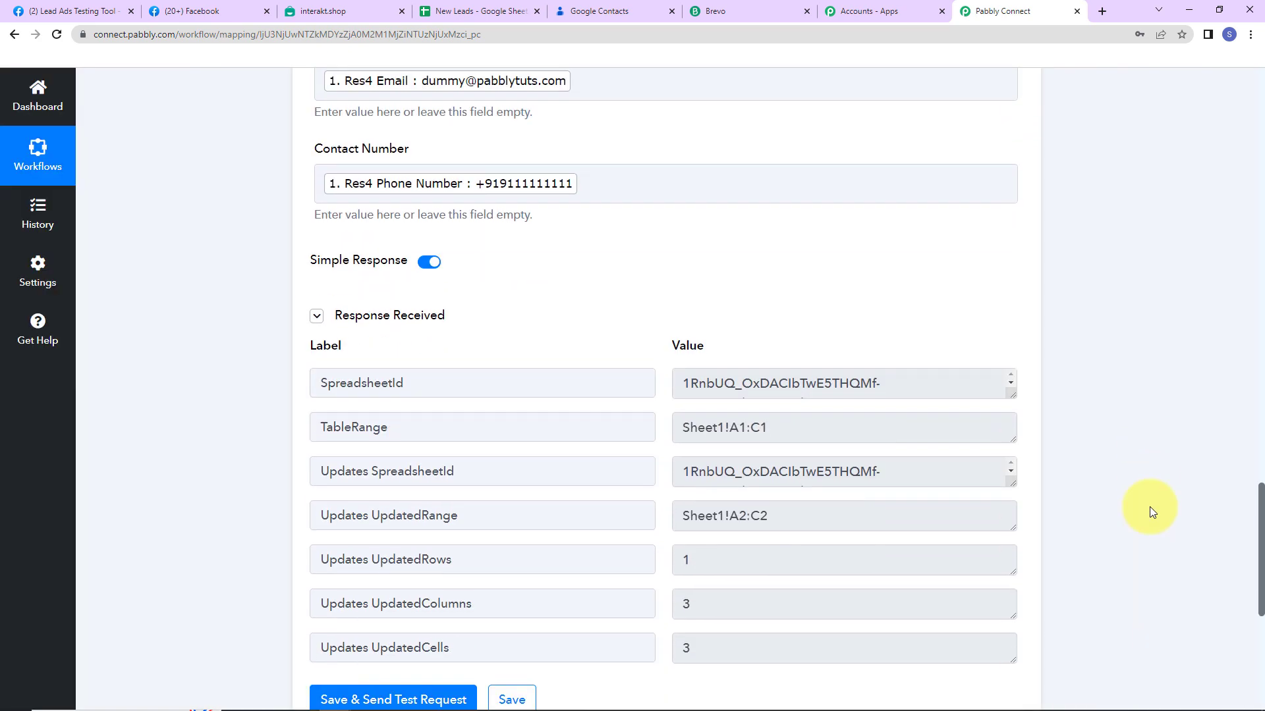
left_click(491, 11)
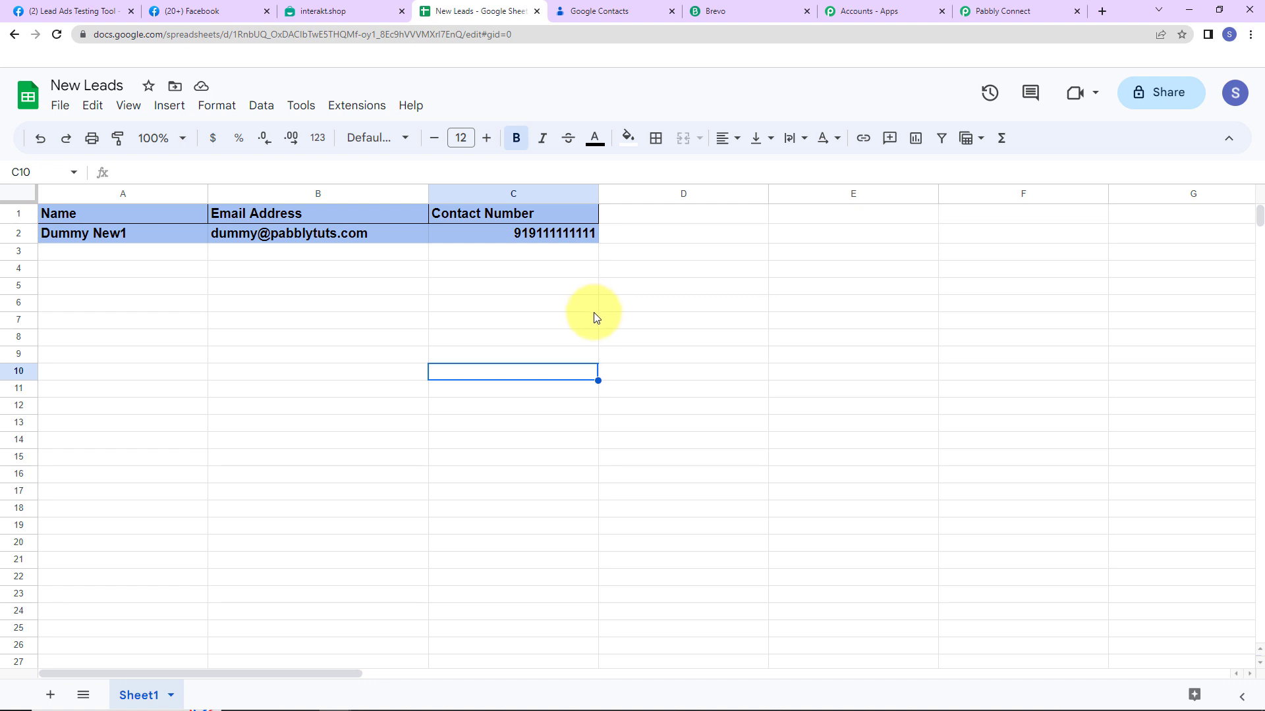
left_click(1015, 11)
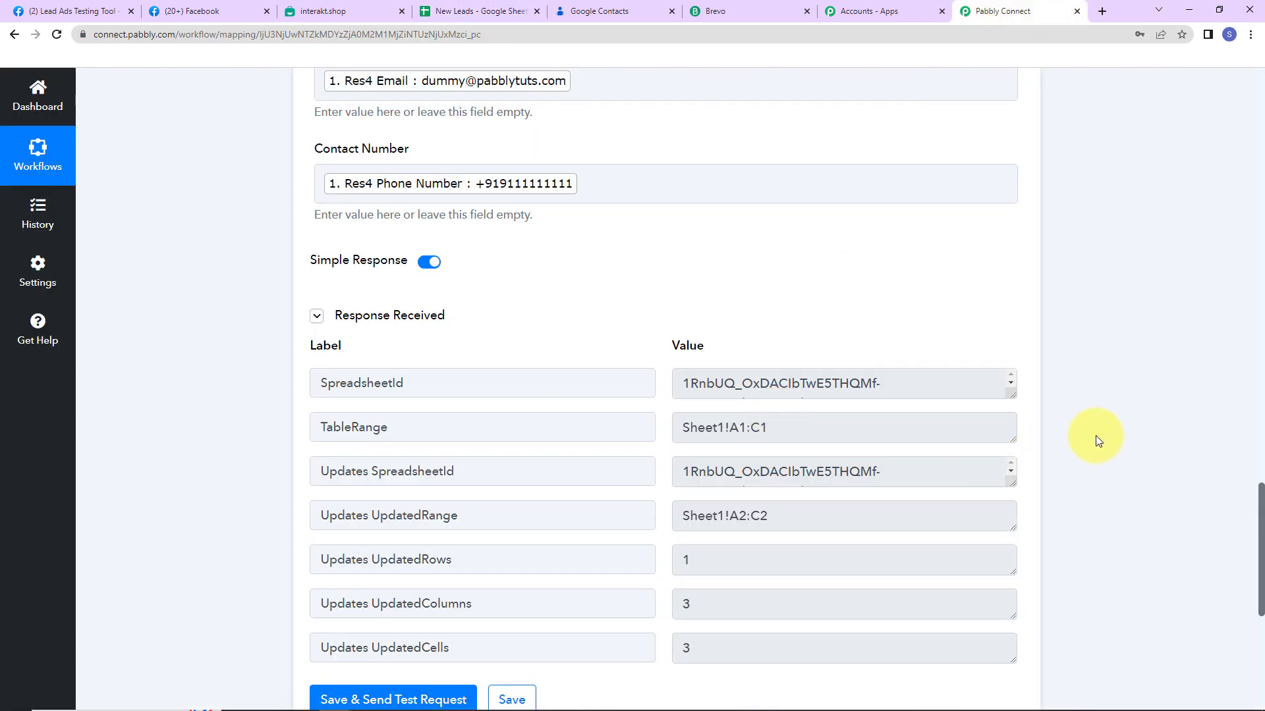
scroll(1096, 436, "down", 7)
left_click(664, 312)
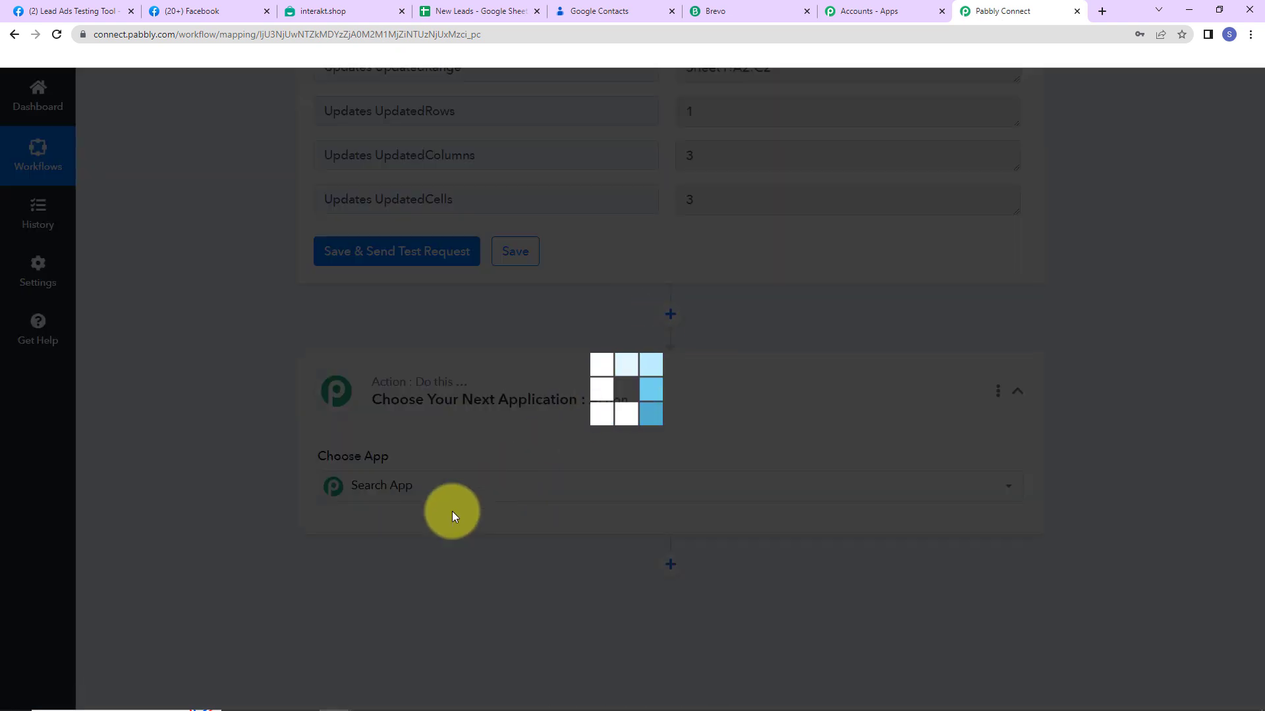
Set the new step to Google Contacts with the Create Contact action event
left_click(409, 491)
type("G")
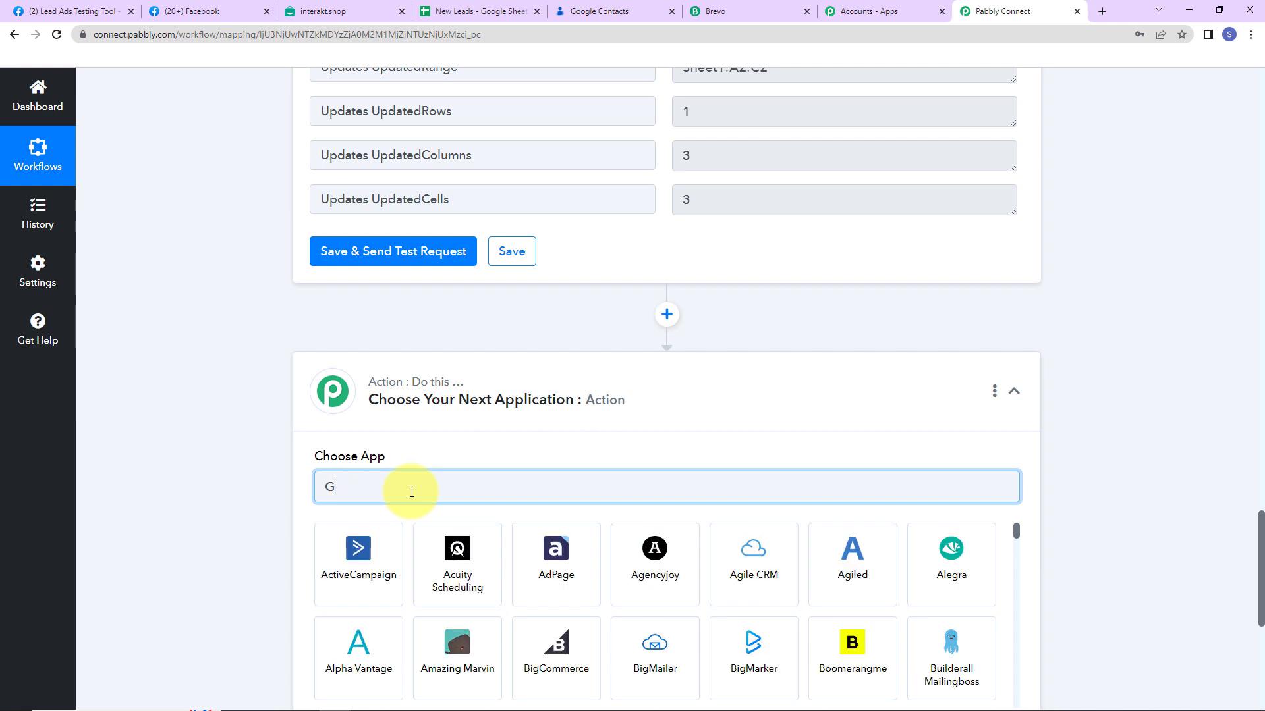
type("oogle Co")
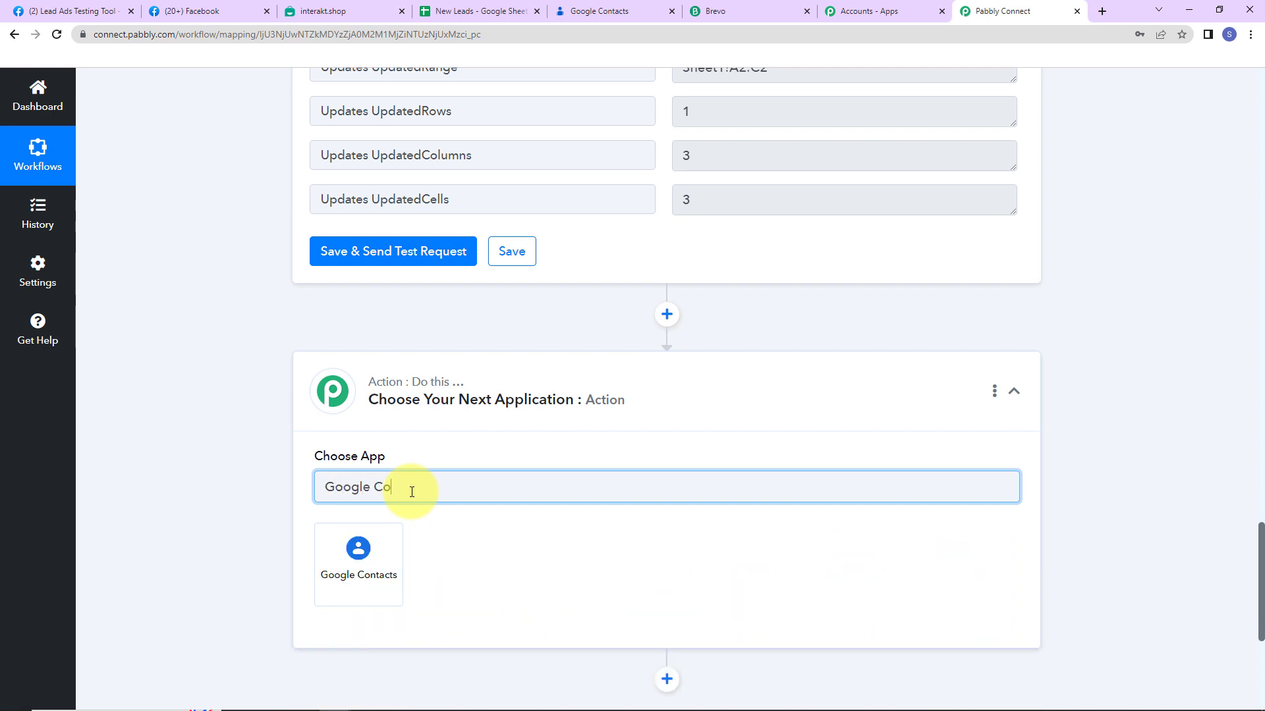
left_click(382, 551)
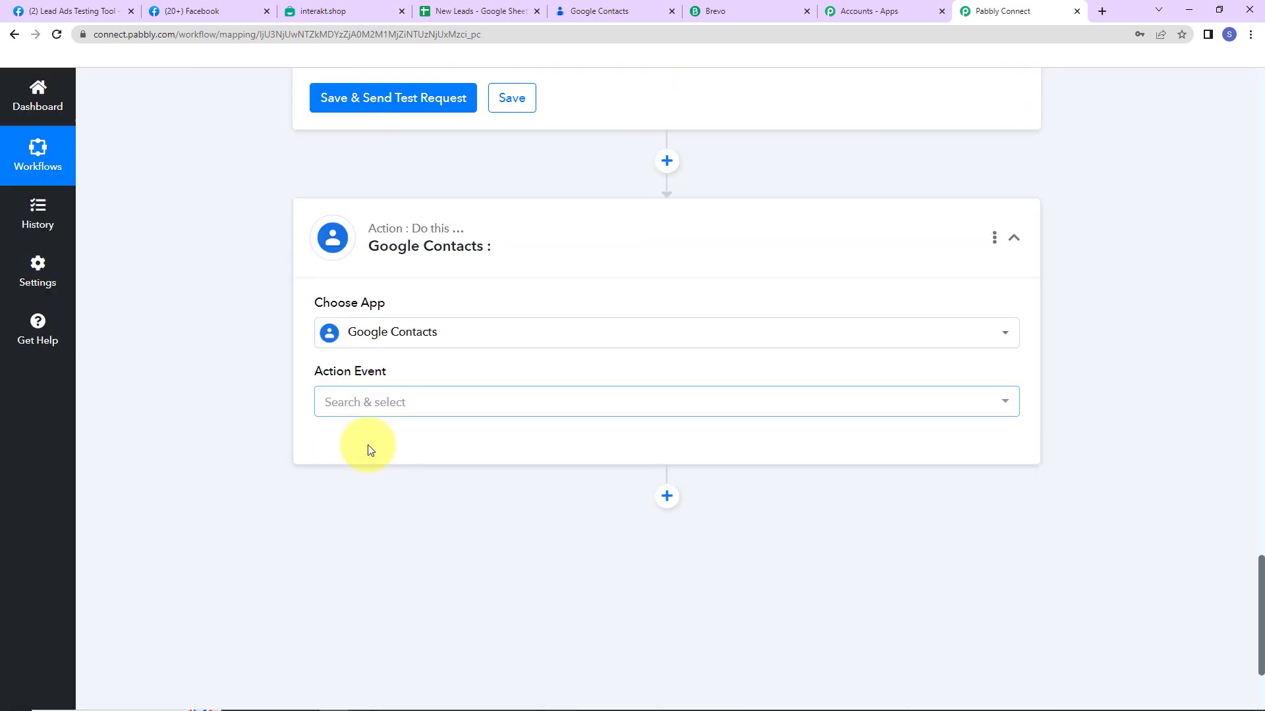
left_click(367, 410)
left_click(382, 191)
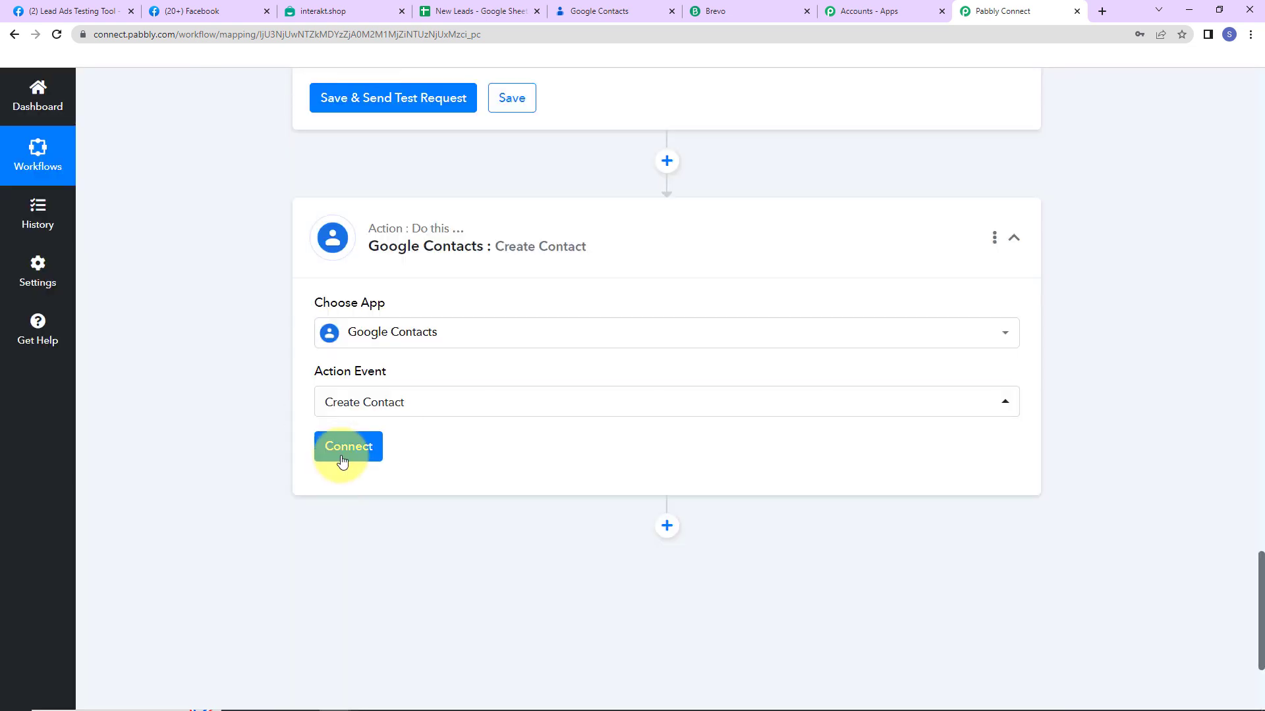
Add a new connection by signing in with a Google account and allowing contacts access
left_click(345, 450)
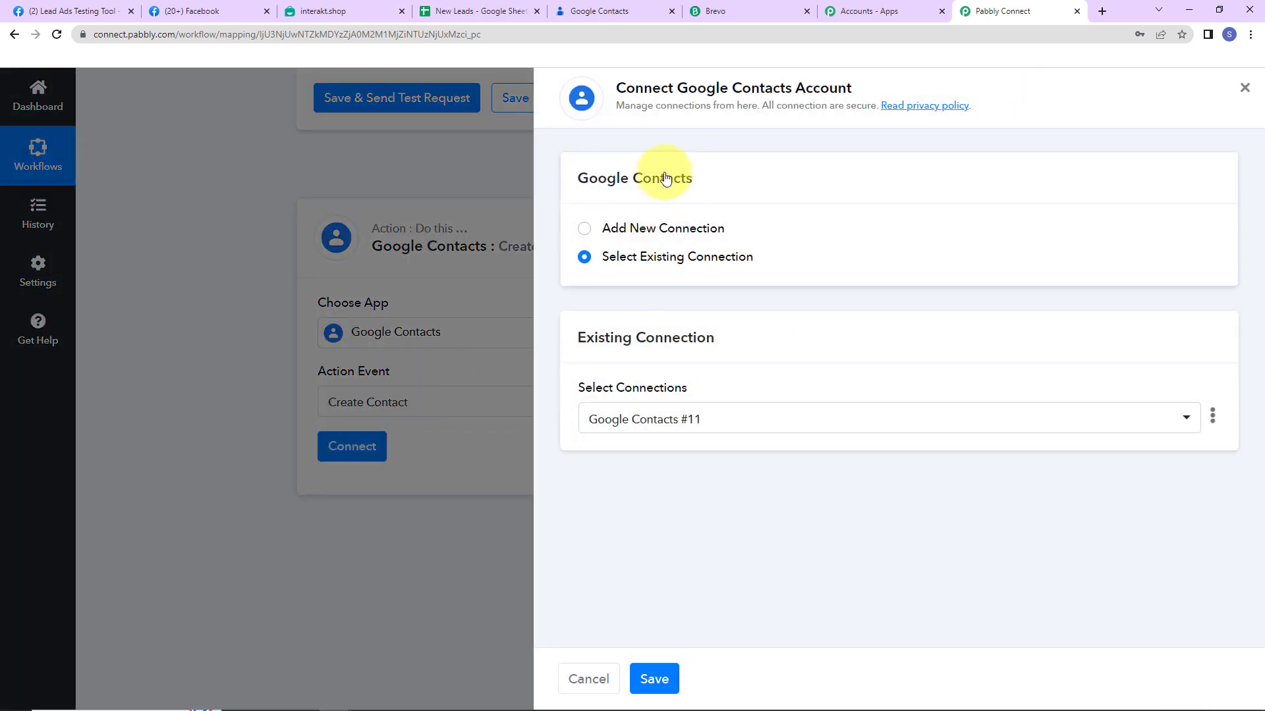
left_click(584, 230)
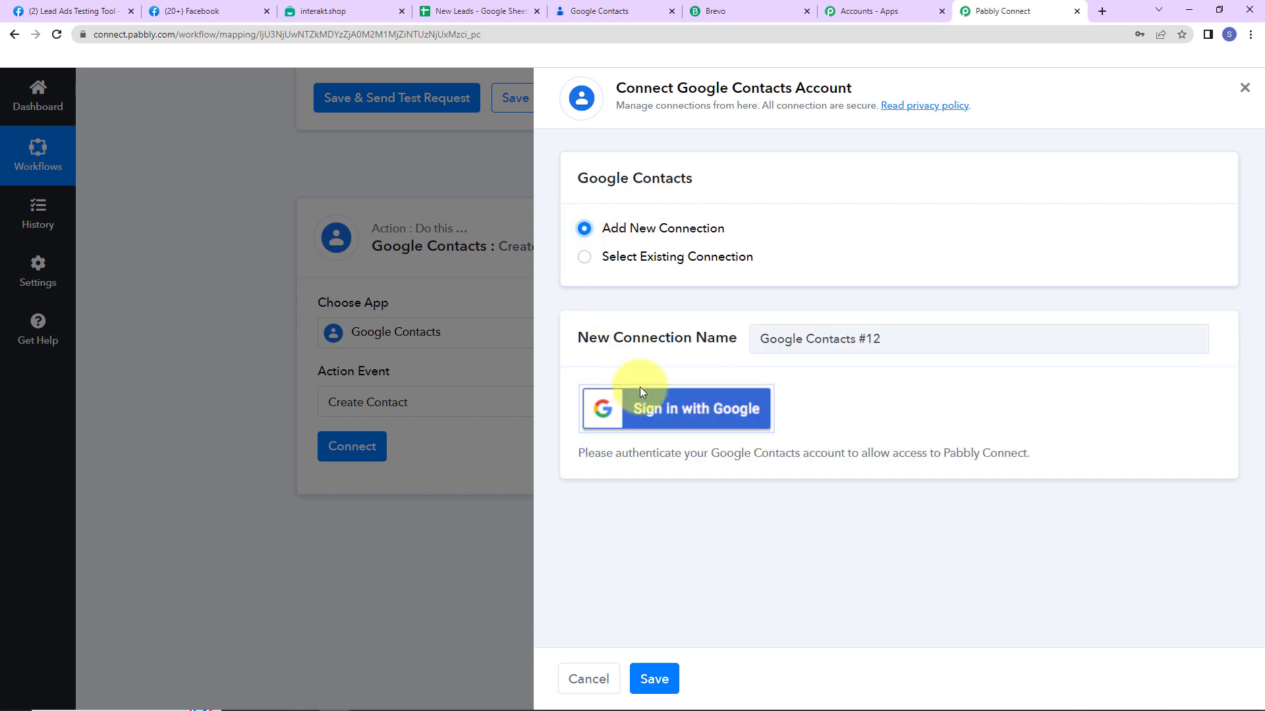
left_click(637, 419)
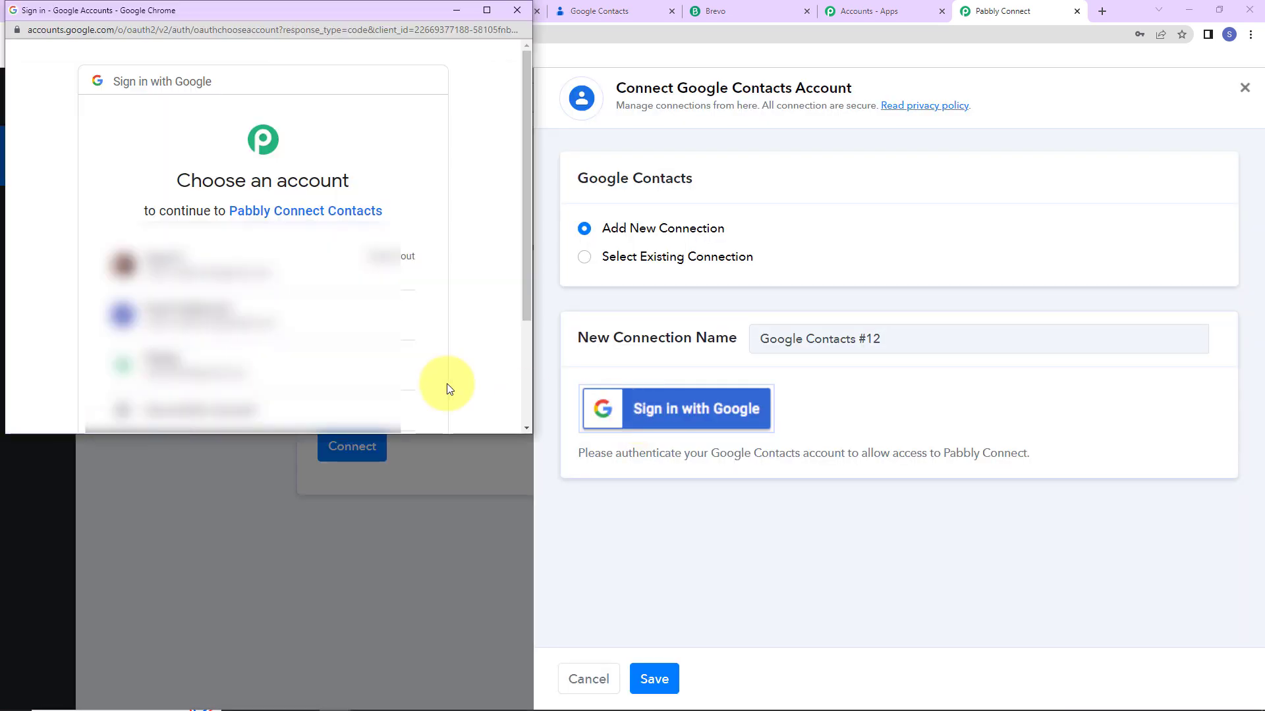
left_click(262, 324)
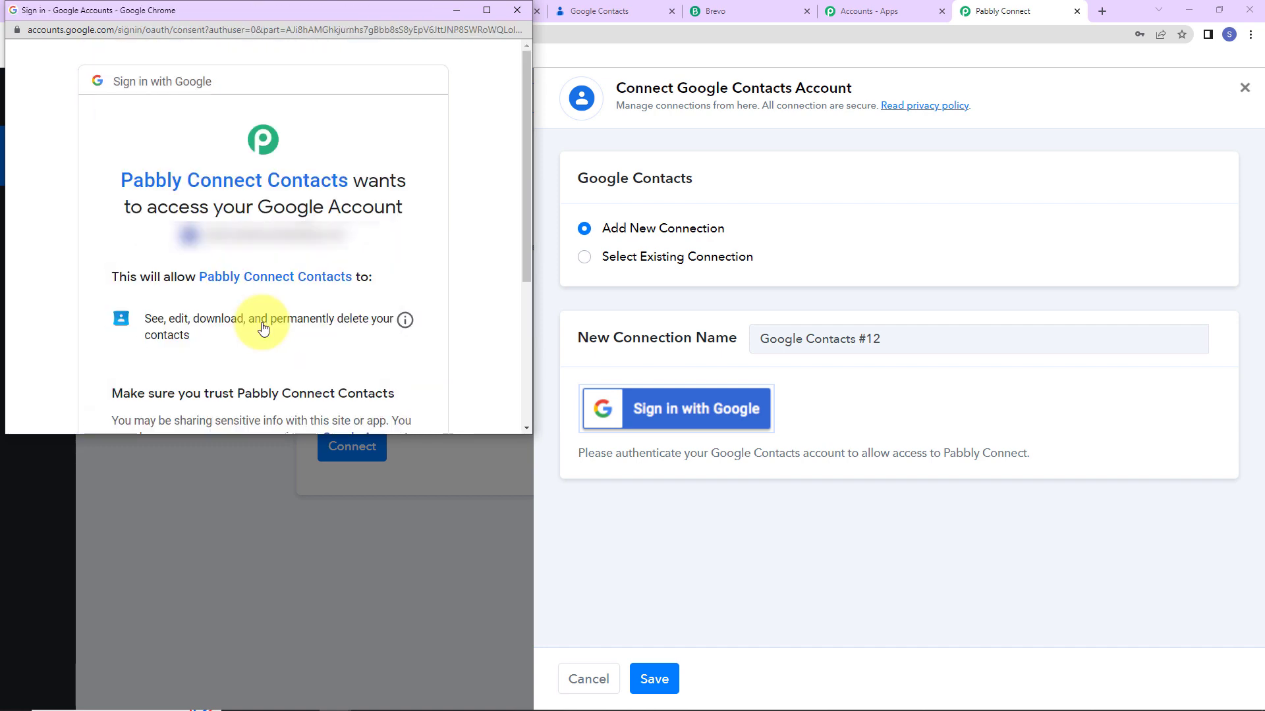
scroll(262, 324, "down", 4)
left_click(348, 320)
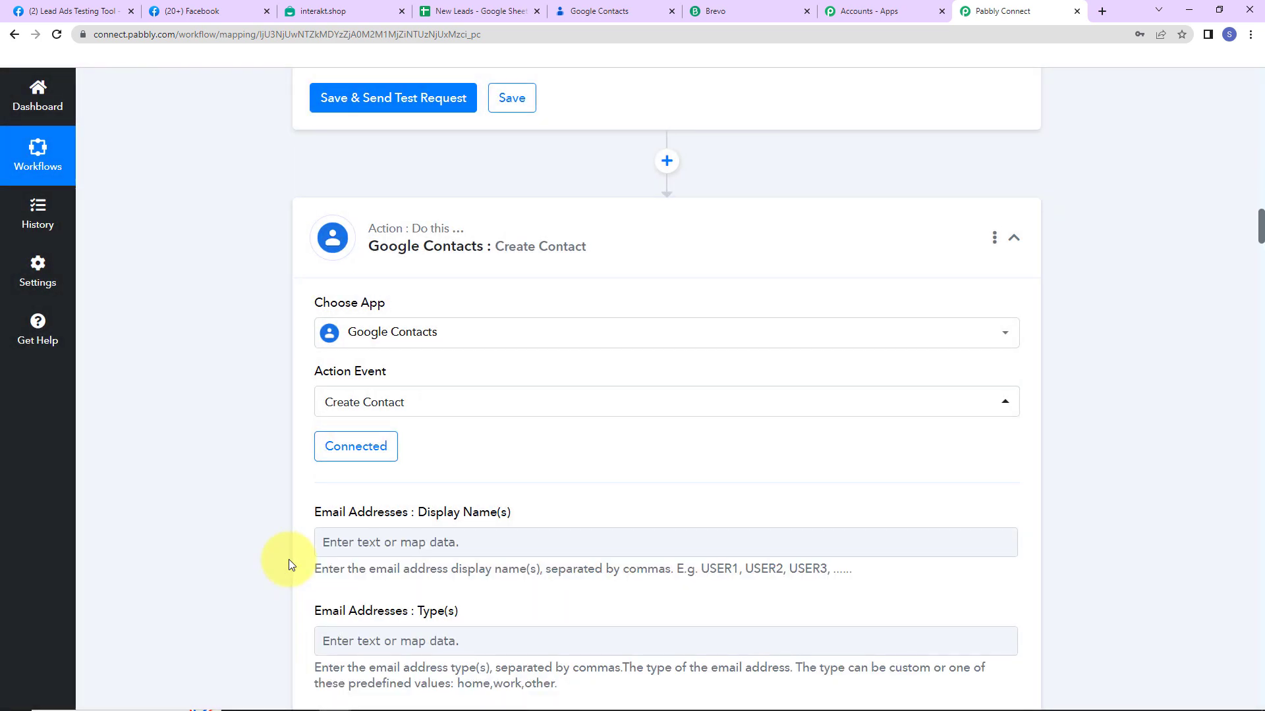
scroll(548, 474, "down", 5)
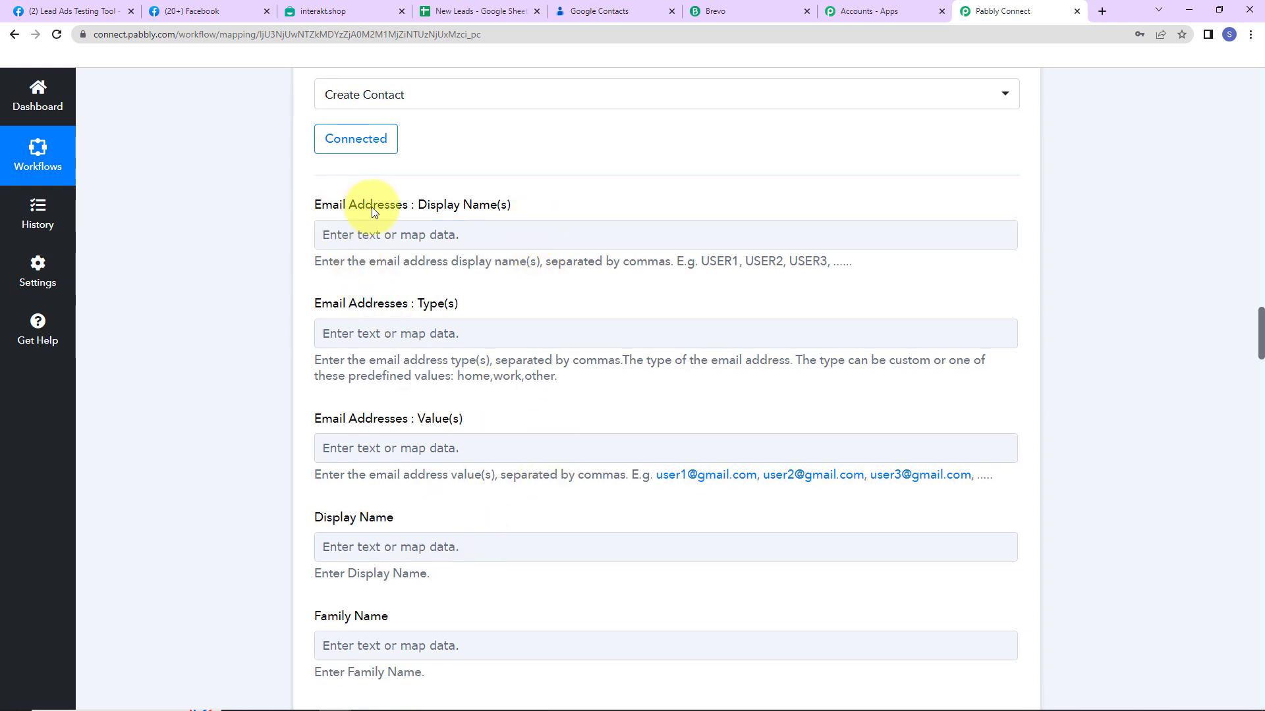
Map the Facebook lead's Res4 Email into the email Display Name(s) and Value(s) fields
left_click(457, 234)
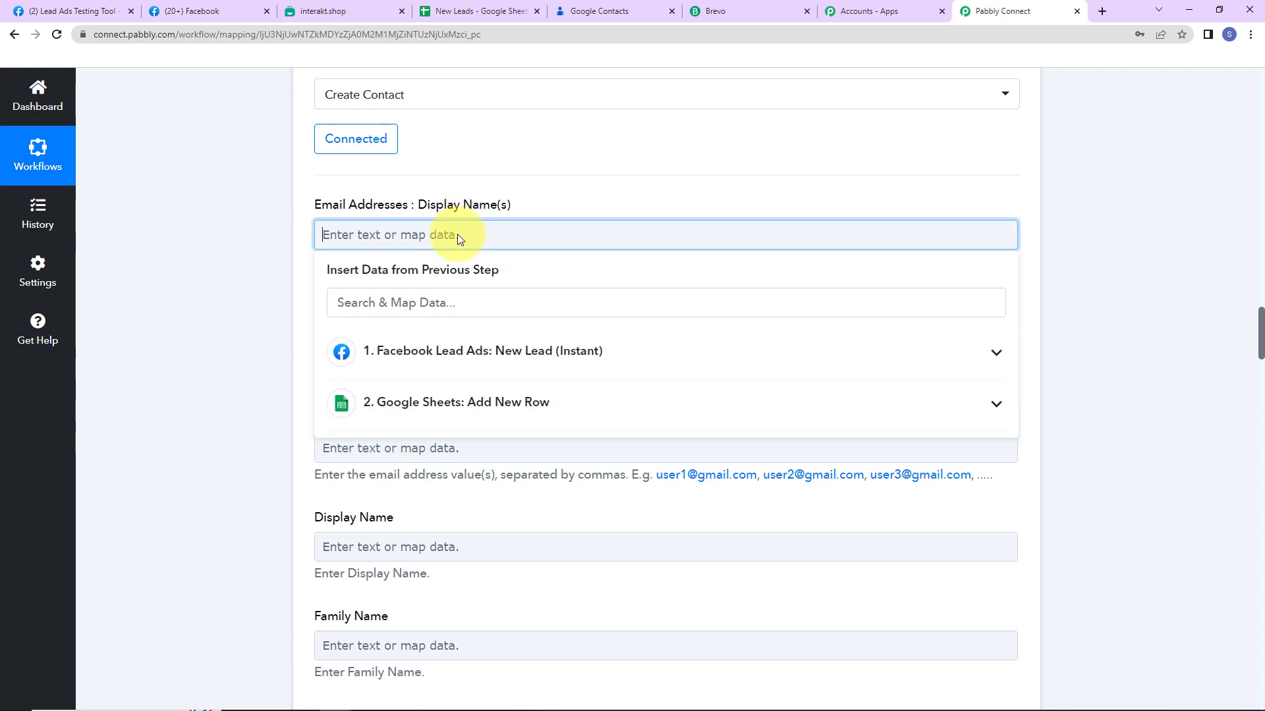
left_click(446, 342)
left_click(409, 398)
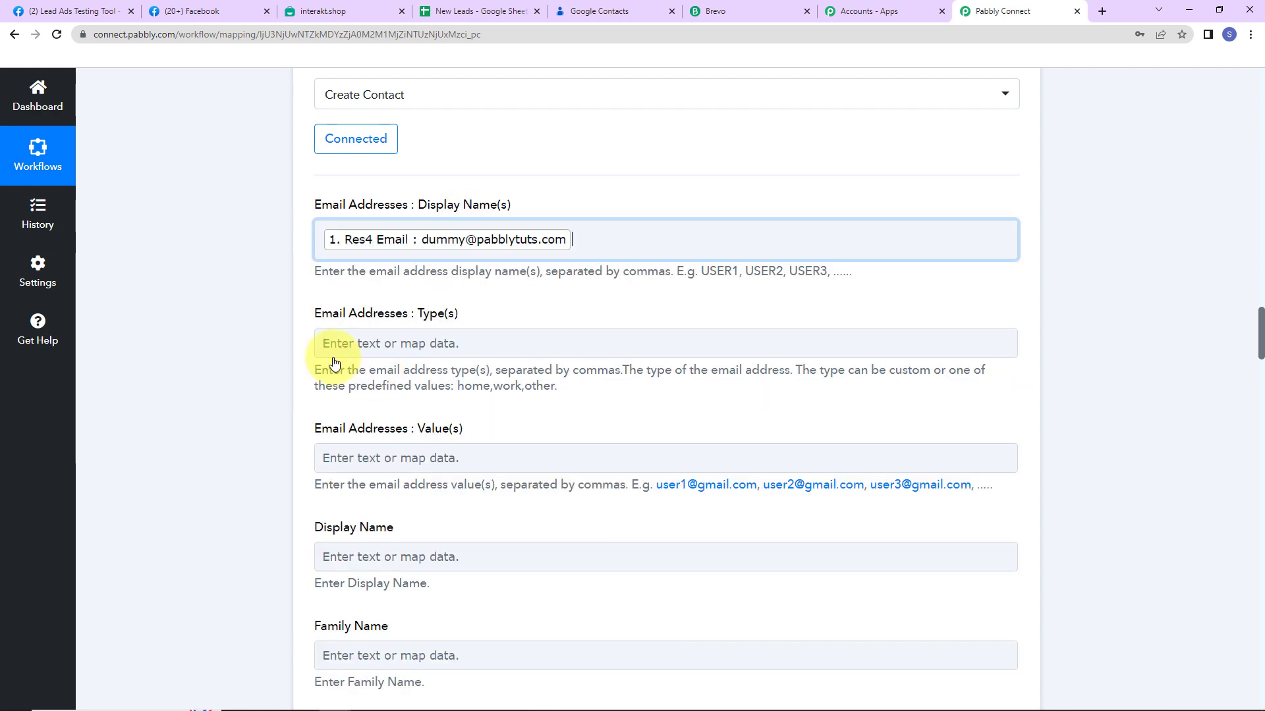
left_click(275, 298)
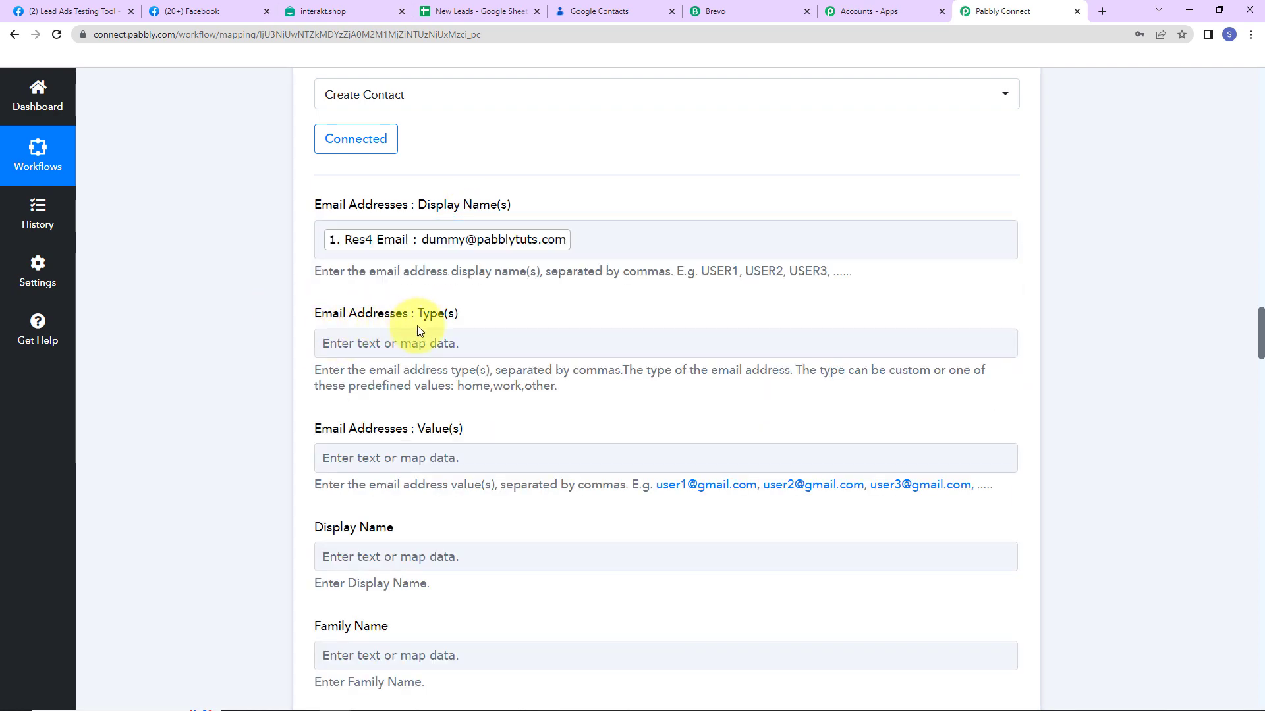
scroll(421, 333, "down", 2)
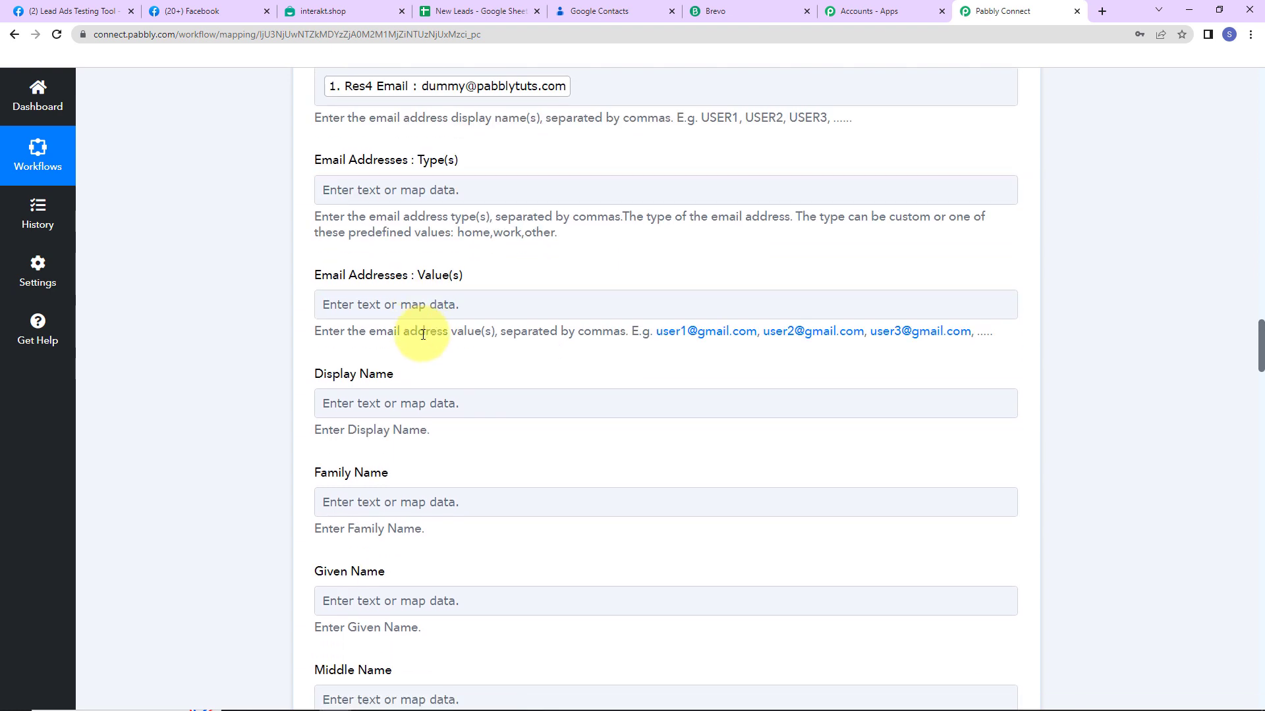
left_click(437, 315)
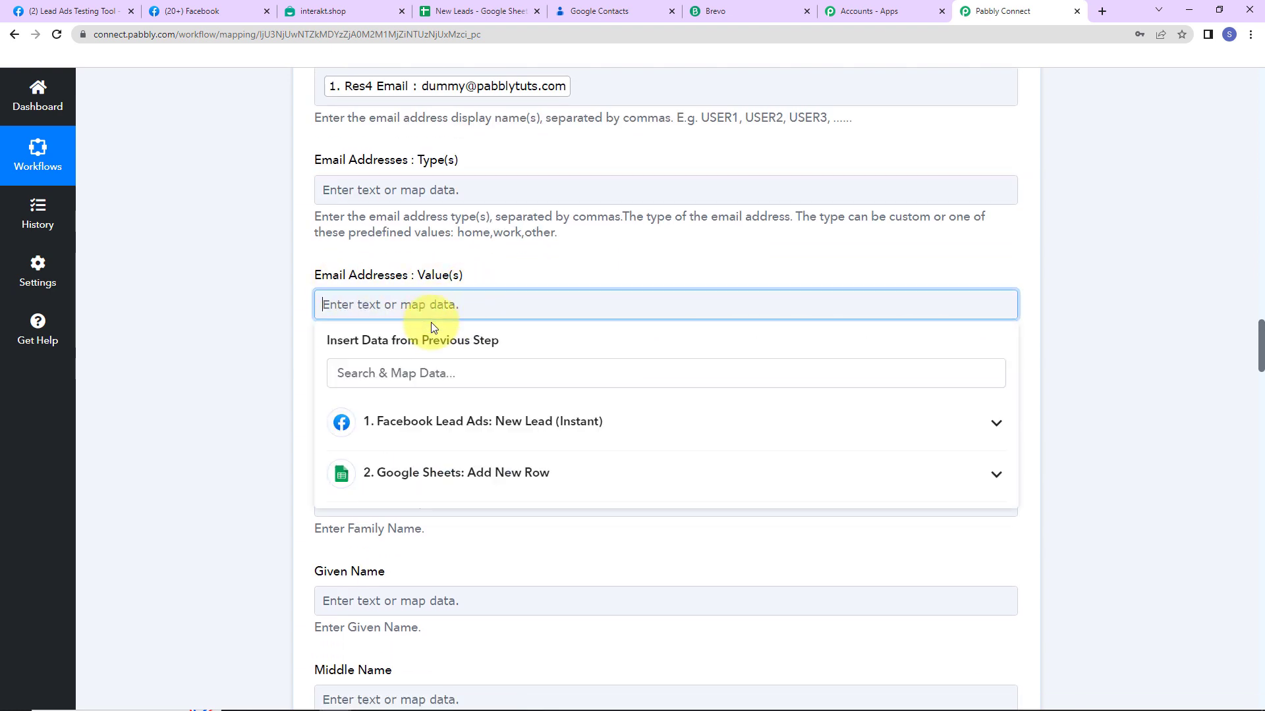
left_click(436, 421)
left_click(404, 462)
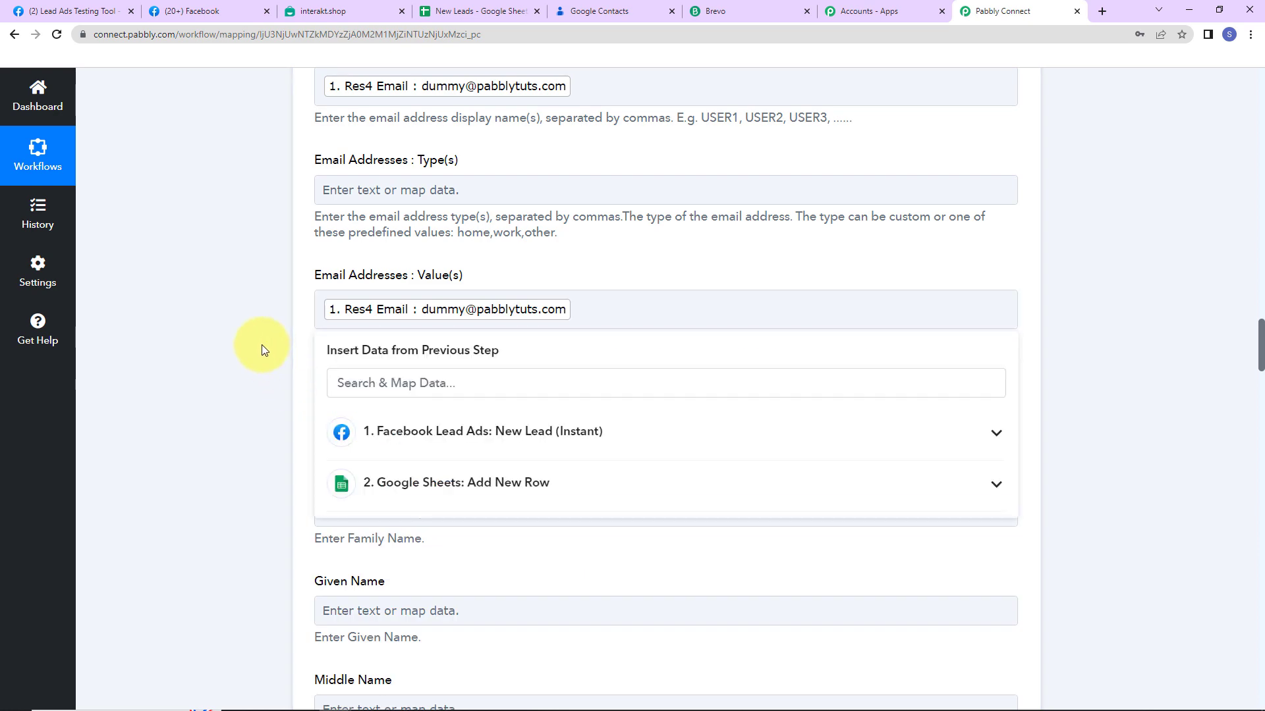
left_click(263, 346)
scroll(262, 345, "down", 2)
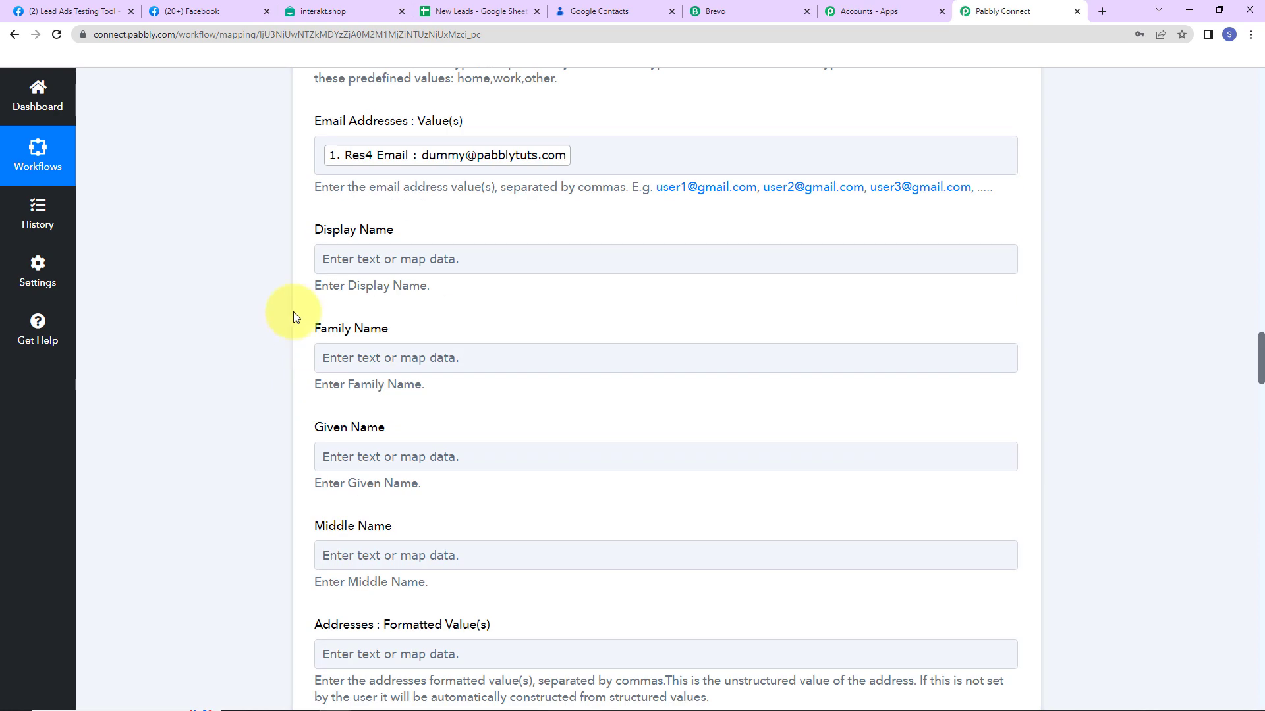
Map the lead's Res4 Full Name into the contact's Display Name field
left_click(332, 259)
left_click(382, 376)
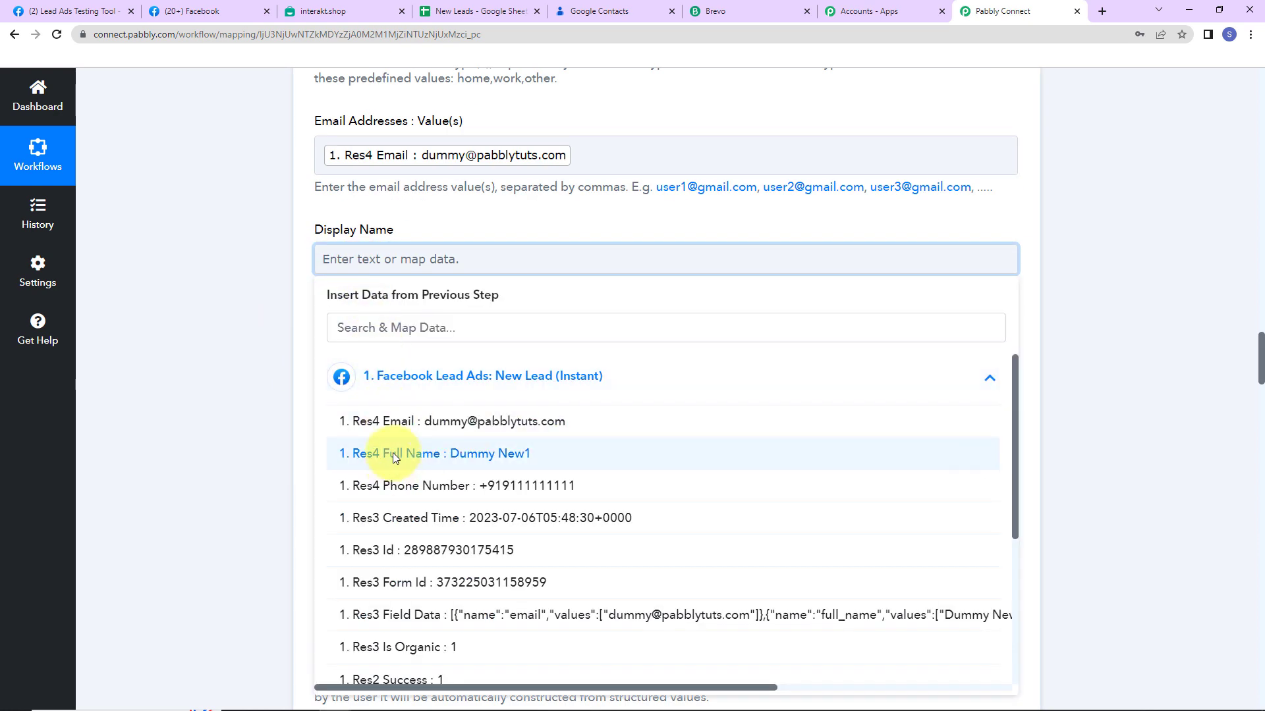
left_click(393, 453)
left_click(223, 394)
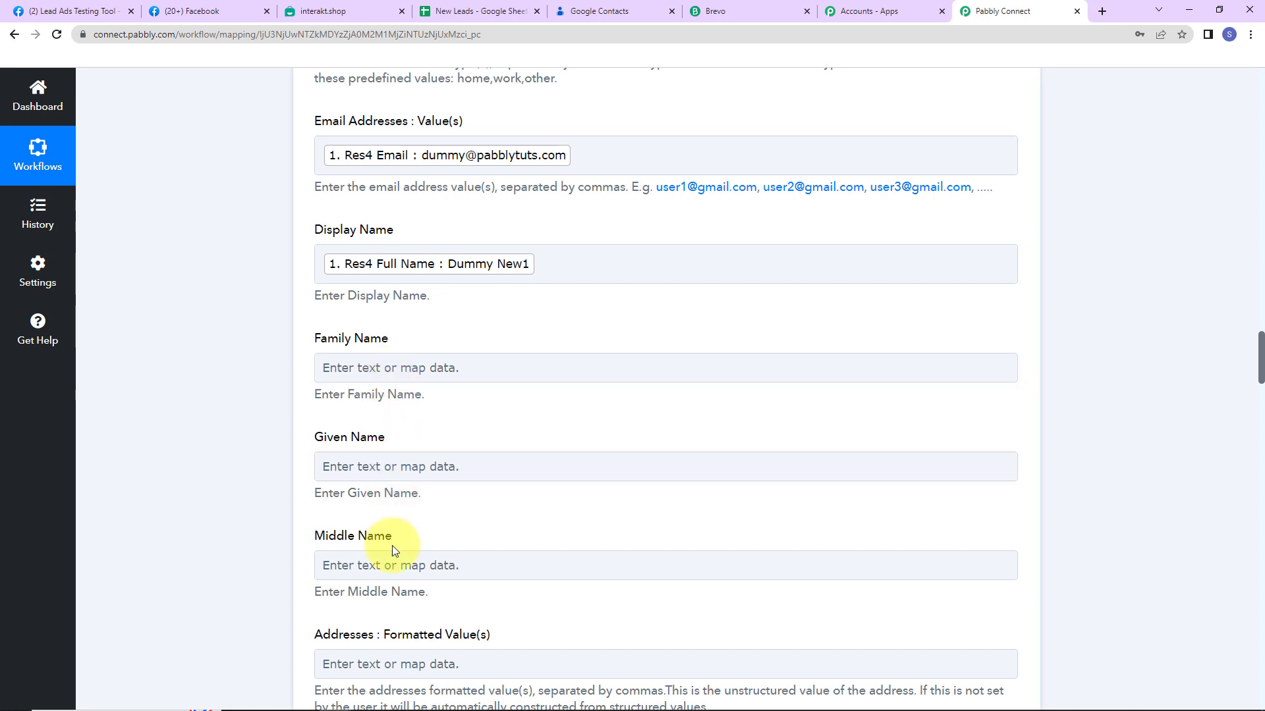
scroll(392, 545, "down", 2)
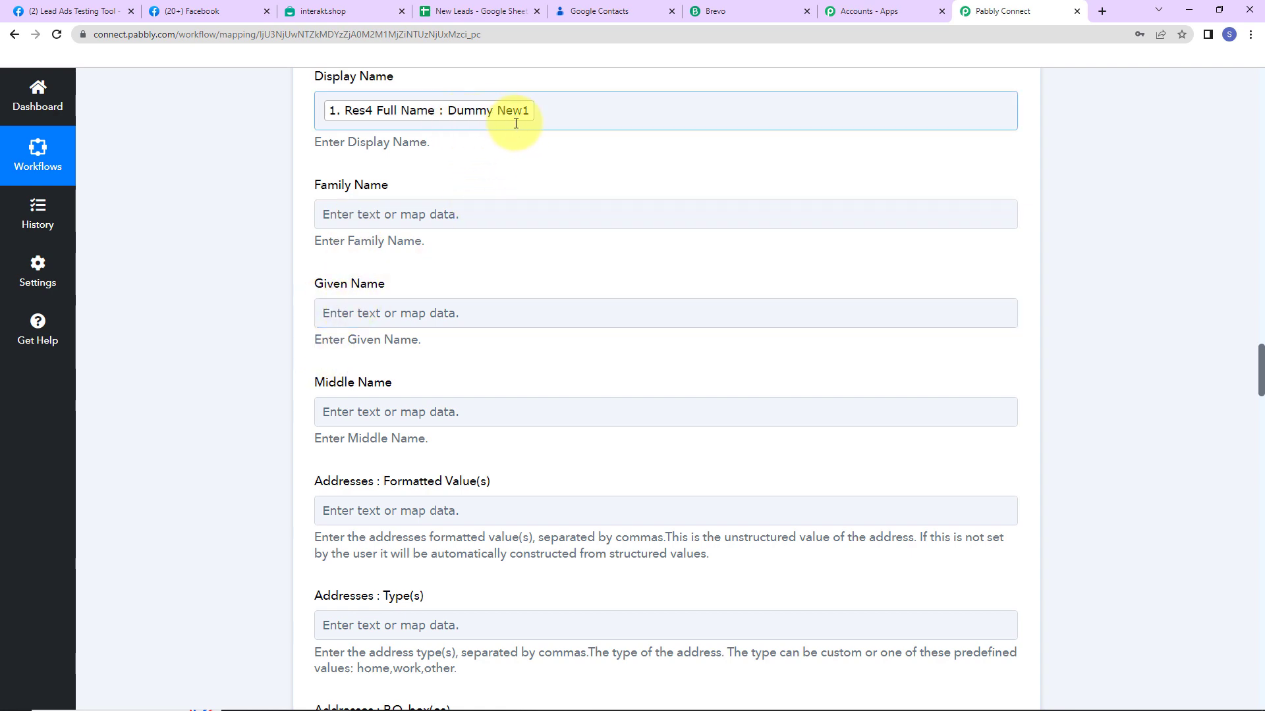
scroll(479, 259, "up", 8)
scroll(490, 287, "up", 4)
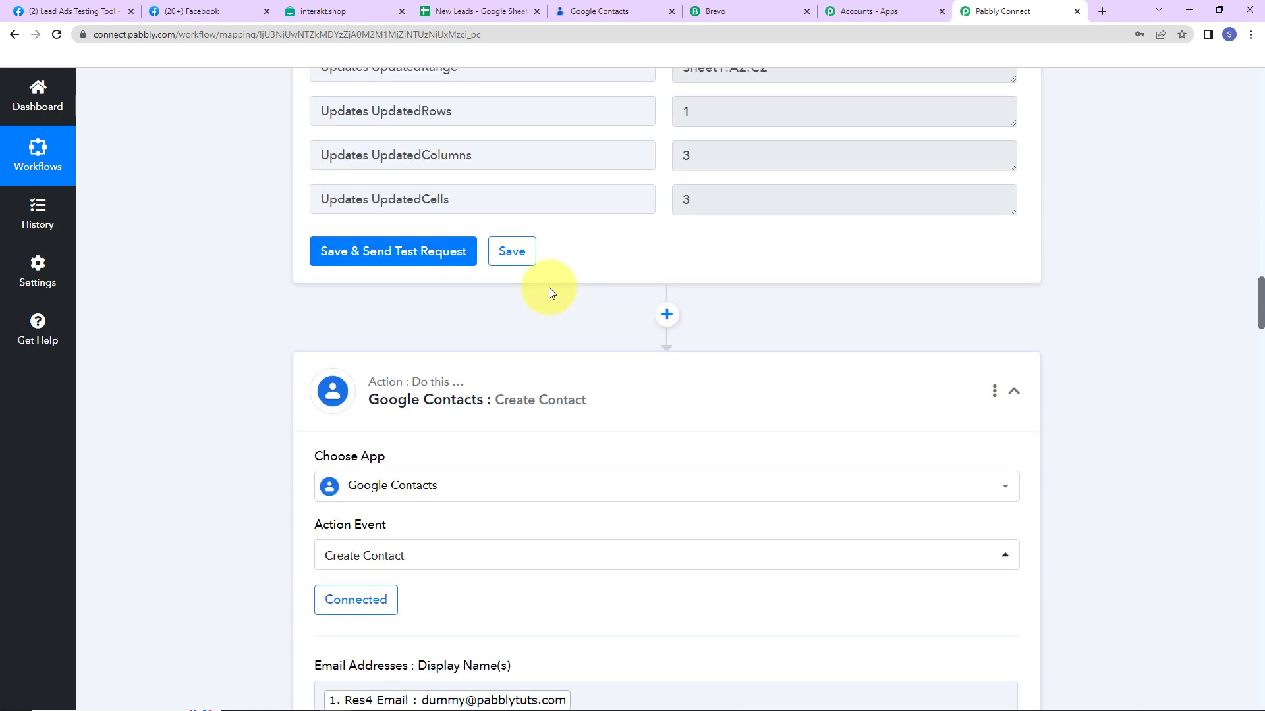
Insert a Text Formatter Split Text step after the Google Sheets step and connect it
left_click(670, 313)
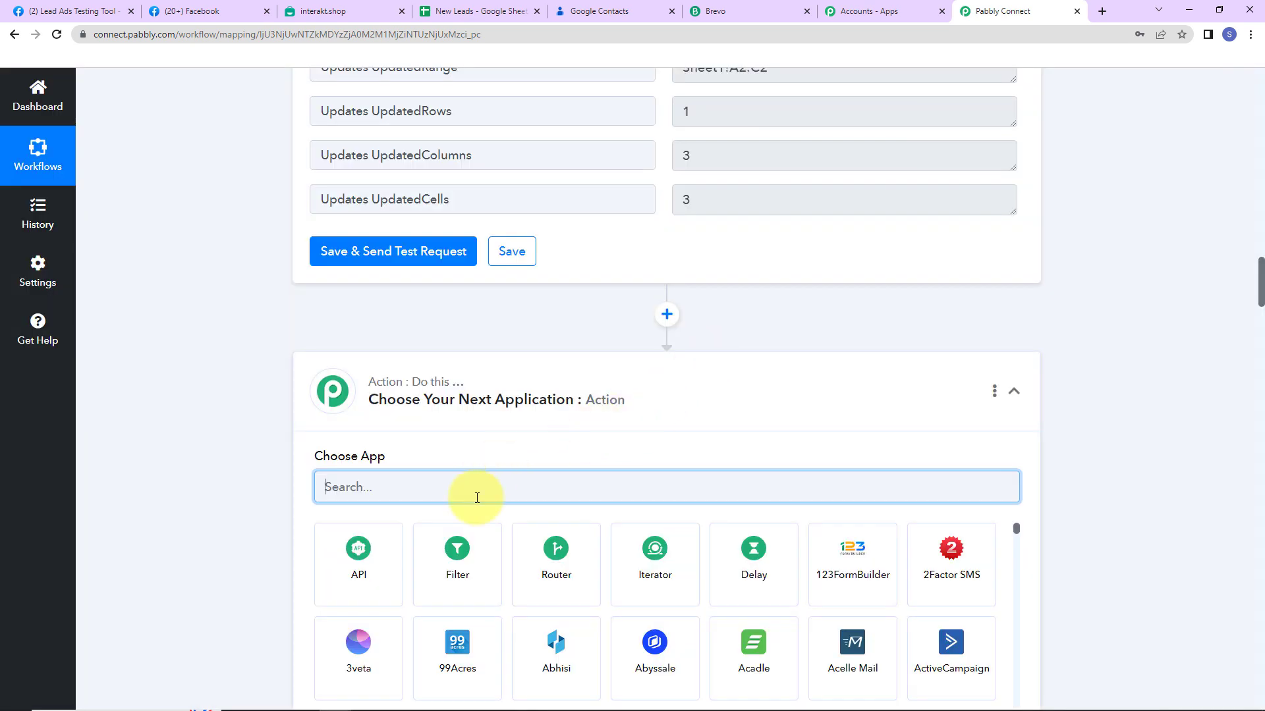
type("text")
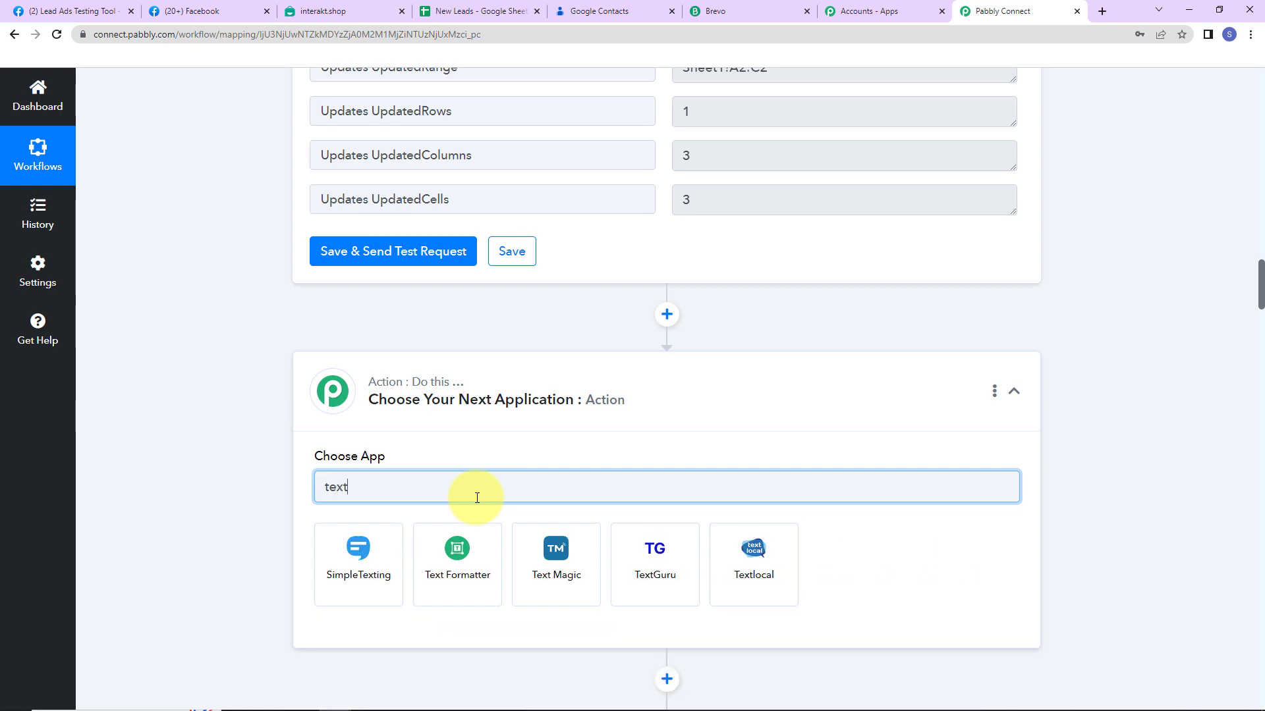
left_click(460, 552)
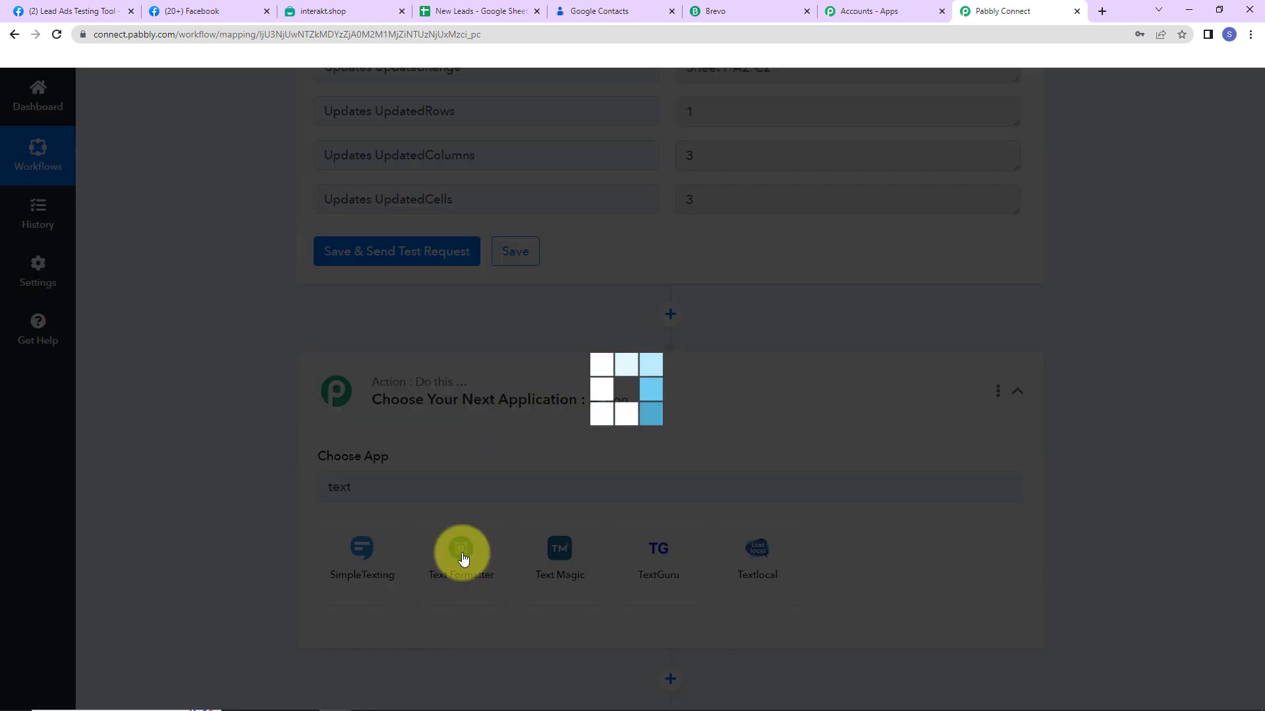
scroll(404, 282, "down", 5)
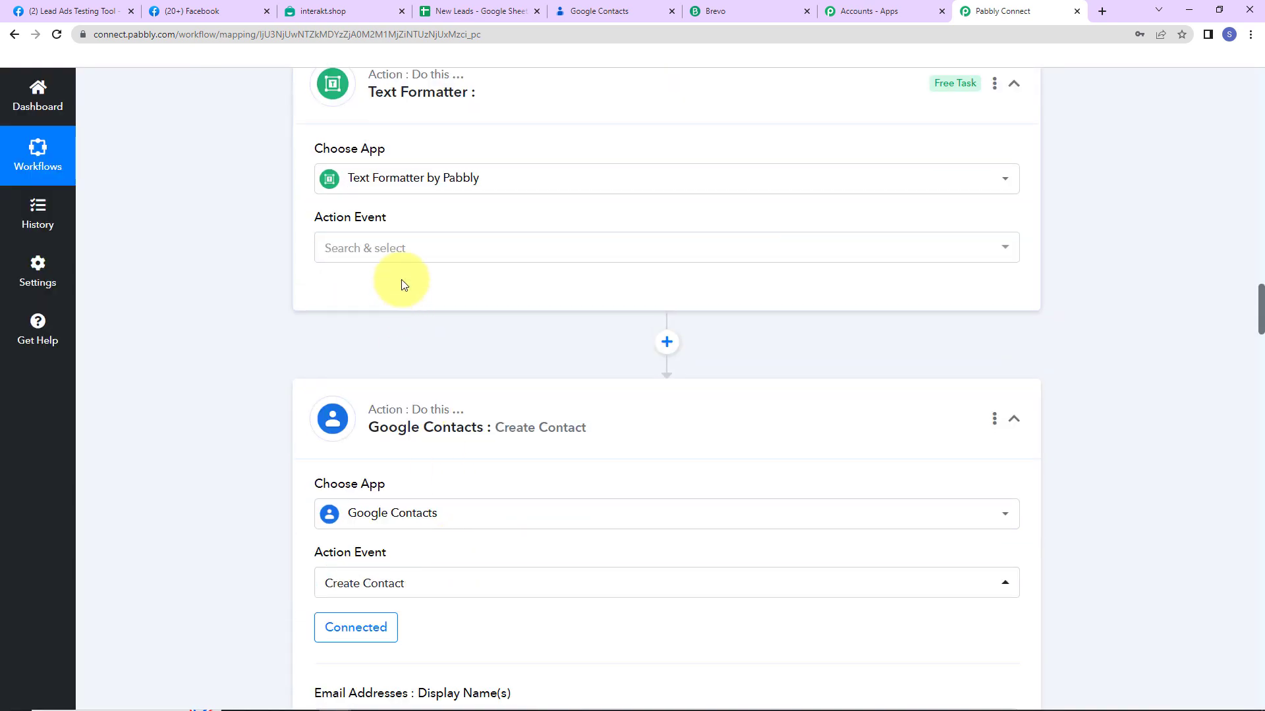
left_click(406, 253)
left_click(368, 495)
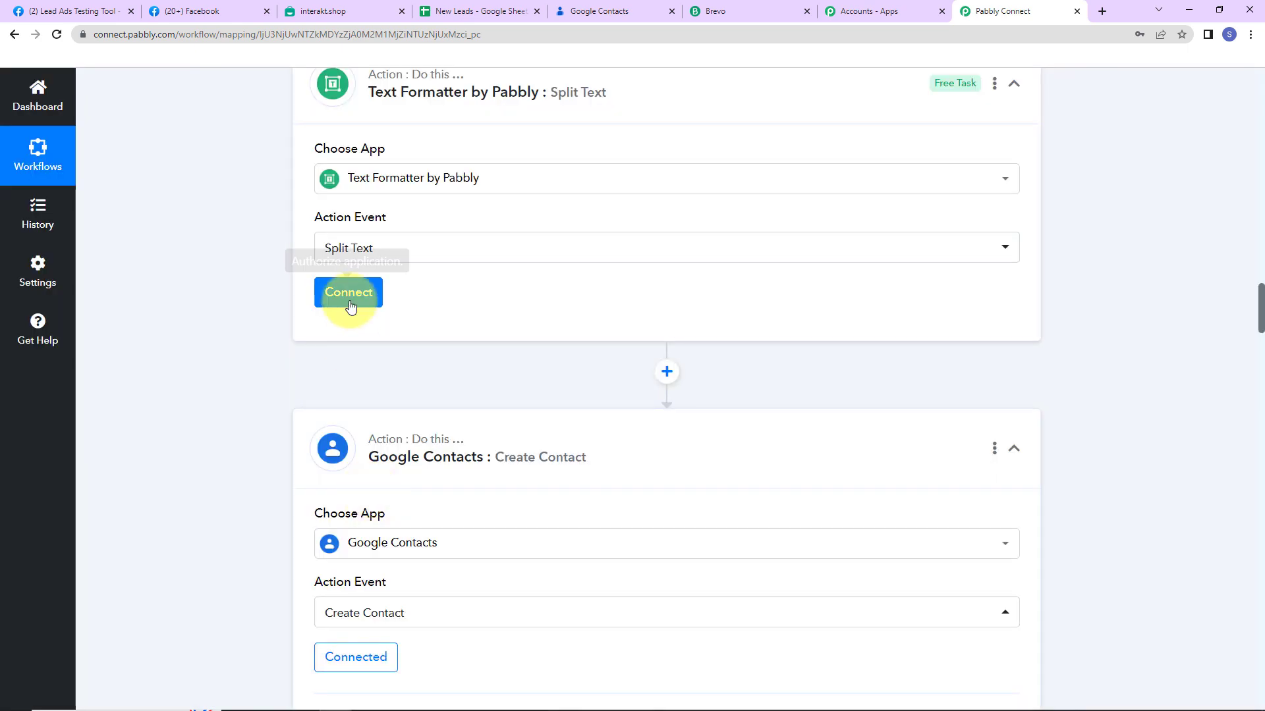
left_click(350, 302)
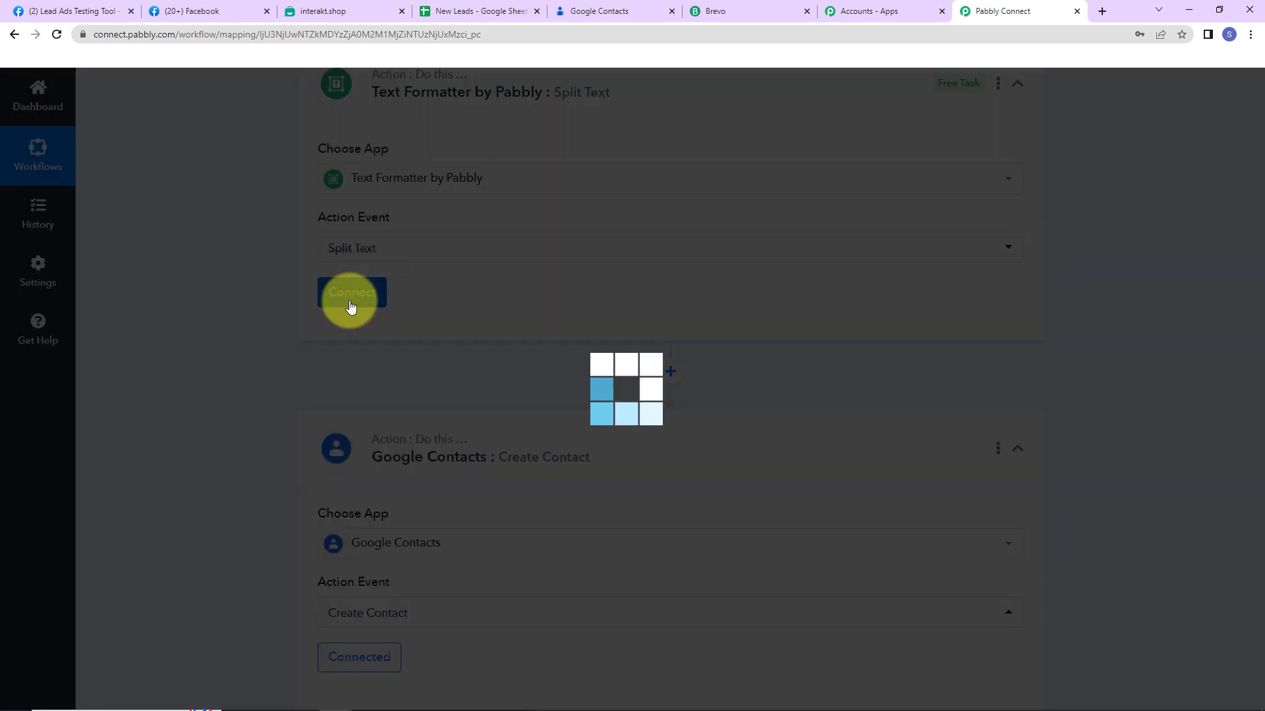
scroll(553, 400, "down", 3)
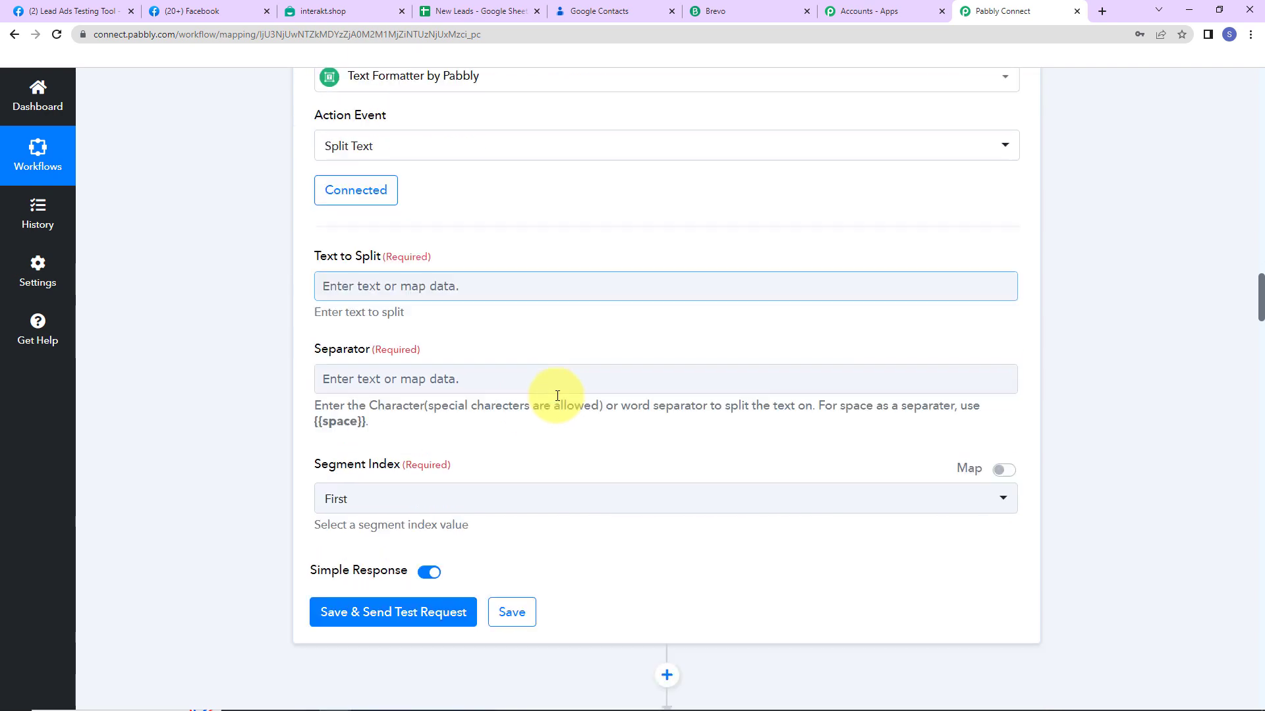
Split the lead's Full Name on {{space}} with Segment Index All, then save and test
left_click(475, 236)
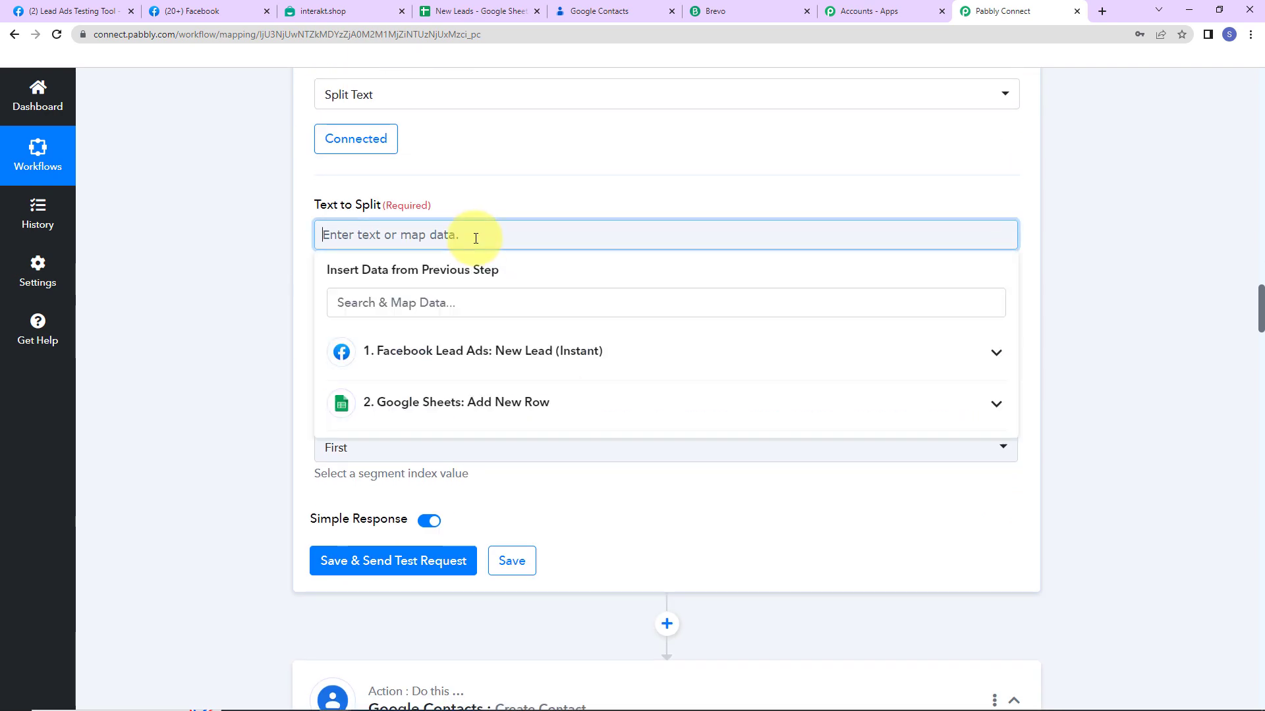
left_click(445, 351)
left_click(446, 428)
left_click(349, 336)
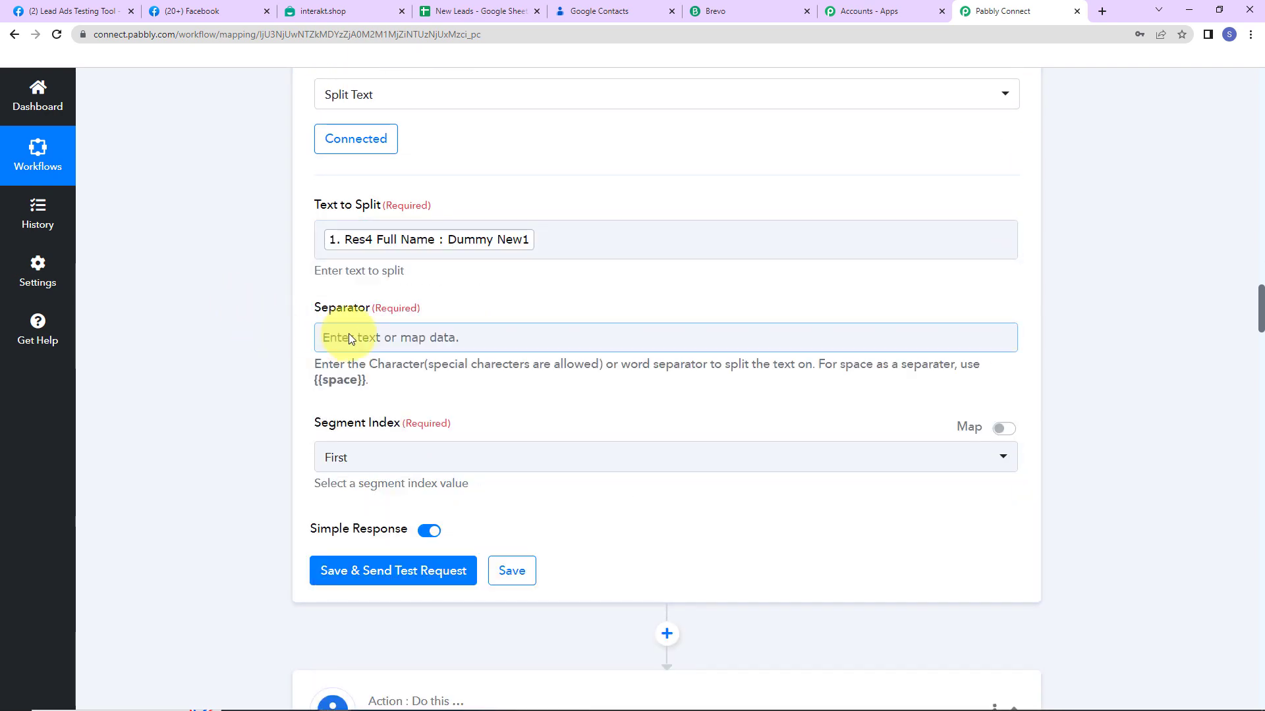
type("{{space")
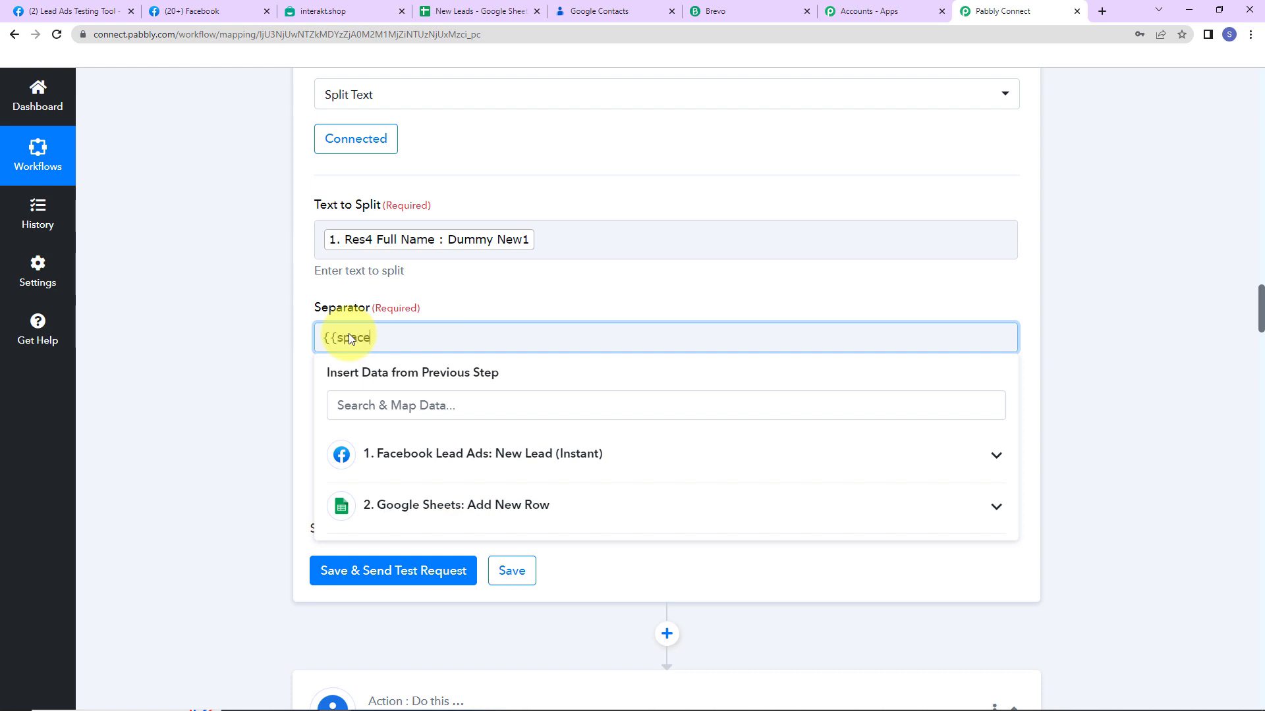
type("}}")
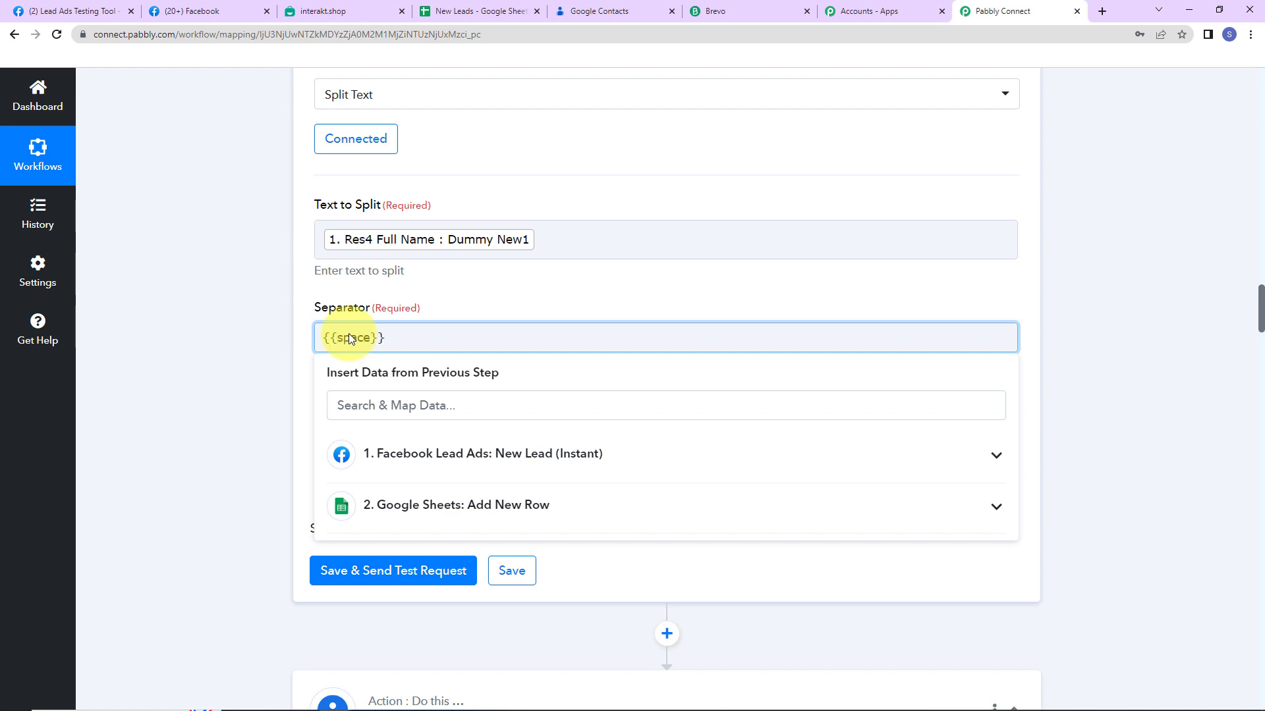
left_click(236, 377)
left_click(366, 458)
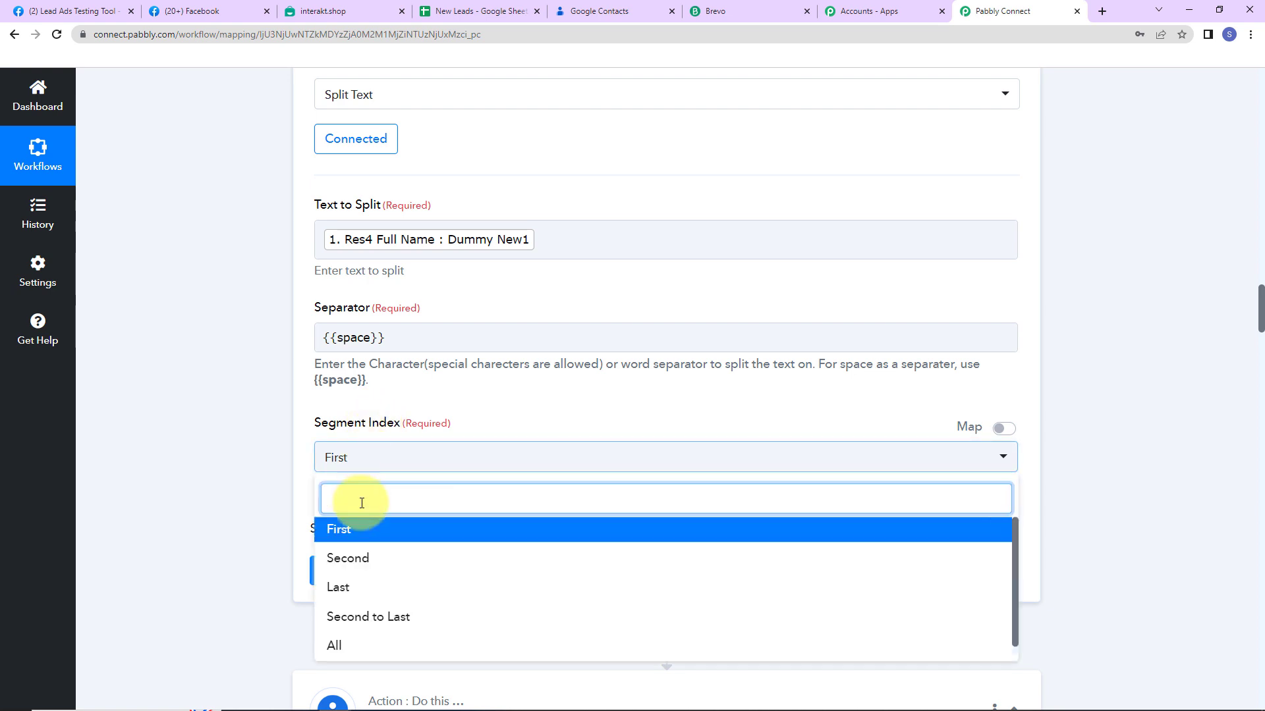
left_click(335, 644)
left_click(435, 572)
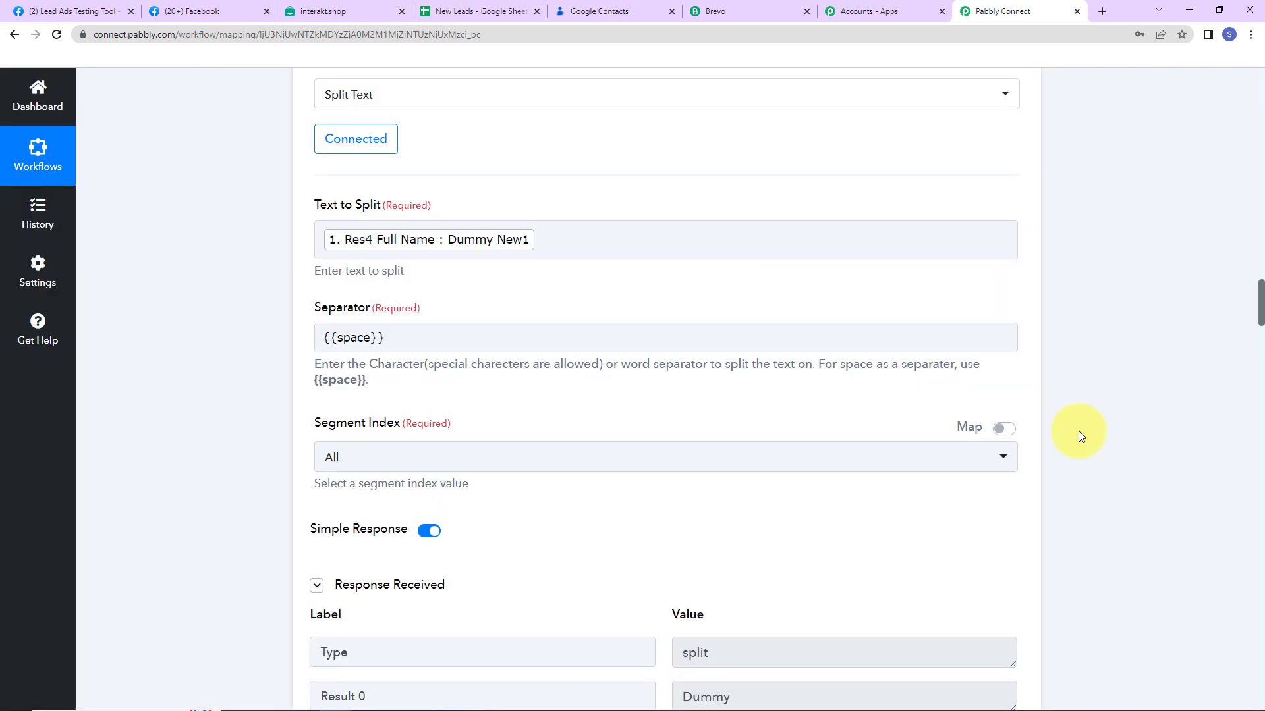
scroll(1078, 436, "down", 5)
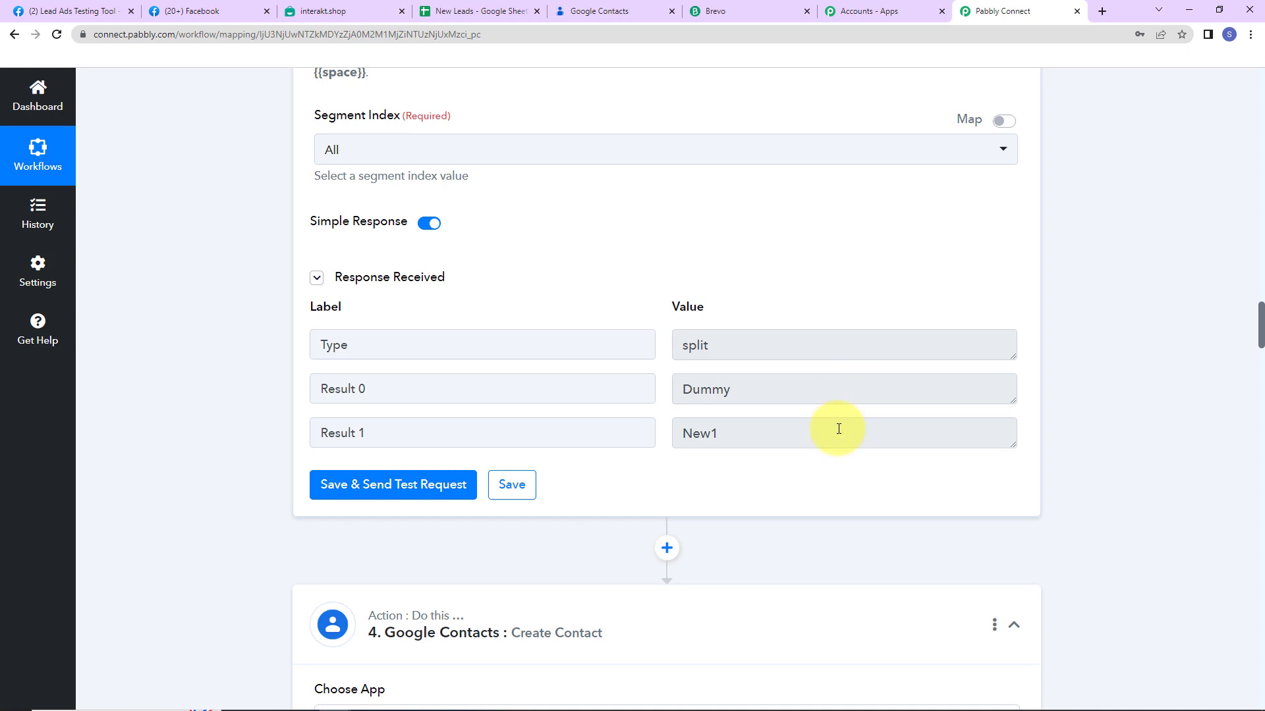
scroll(832, 402, "down", 7)
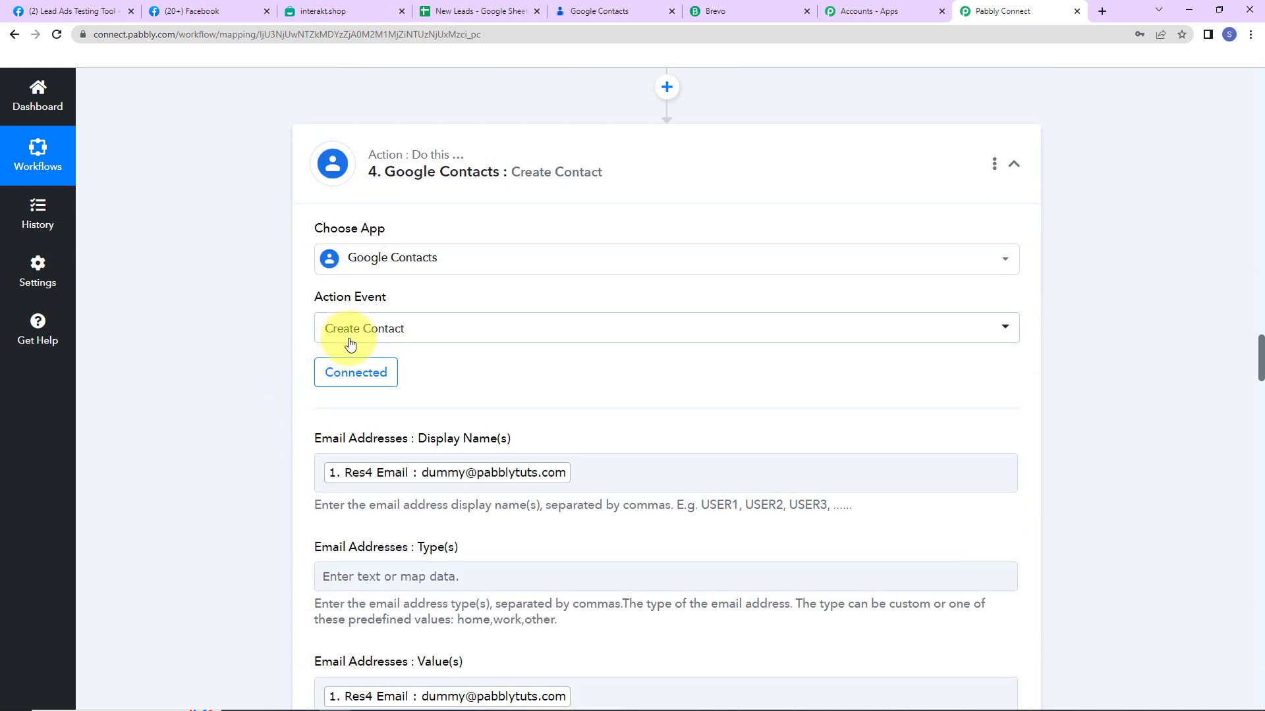
Keep the existing Google connection; map split Result 1 to Family Name, Result 0 to Given Name
left_click(346, 374)
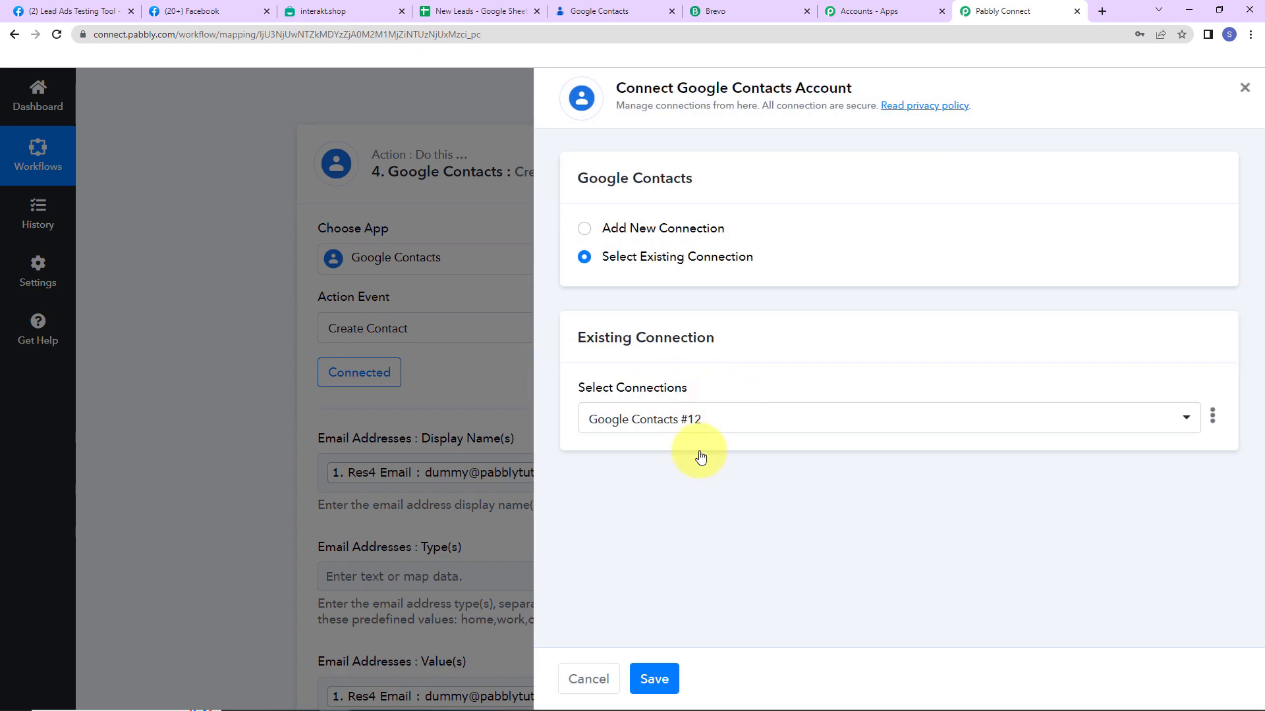
left_click(654, 678)
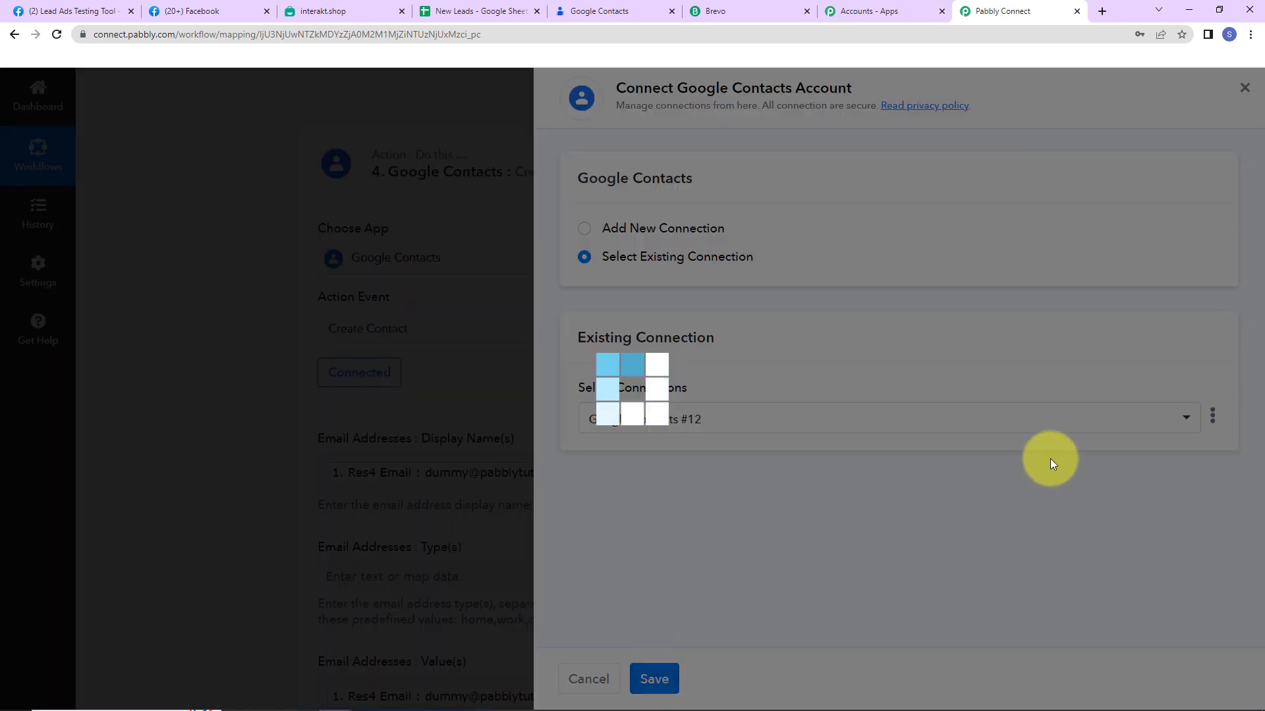
scroll(571, 376, "down", 9)
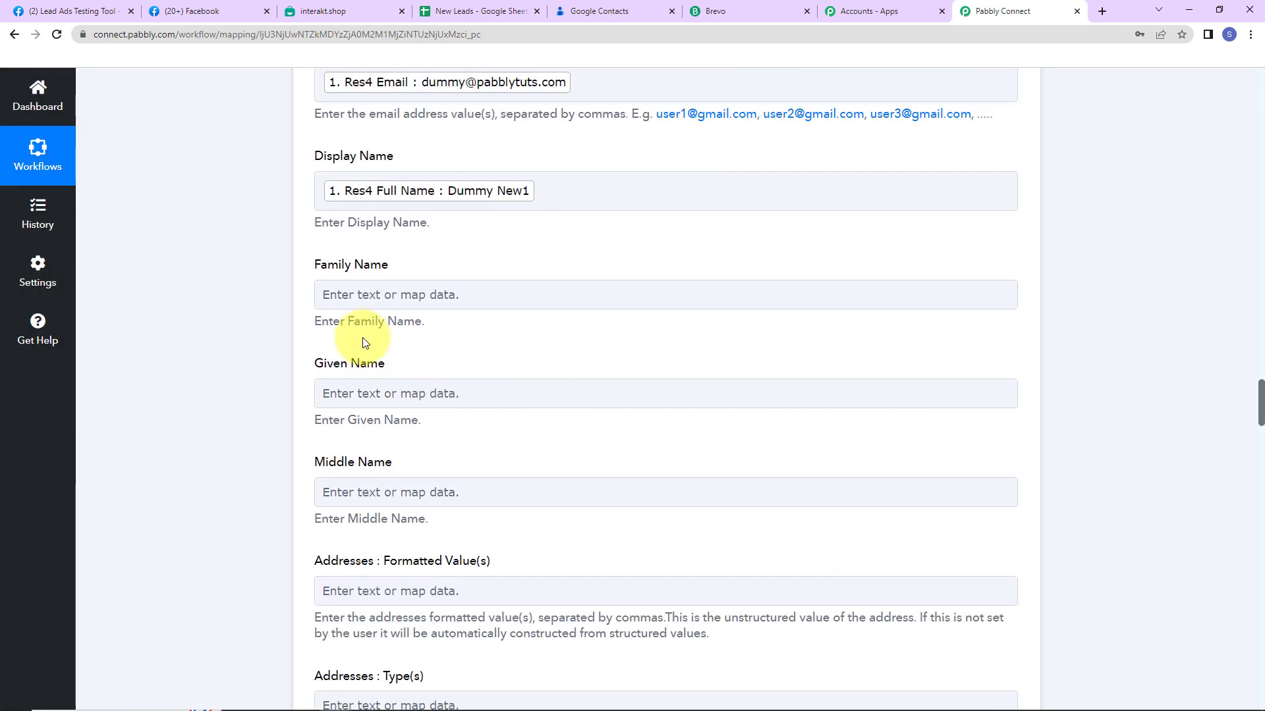
left_click(377, 296)
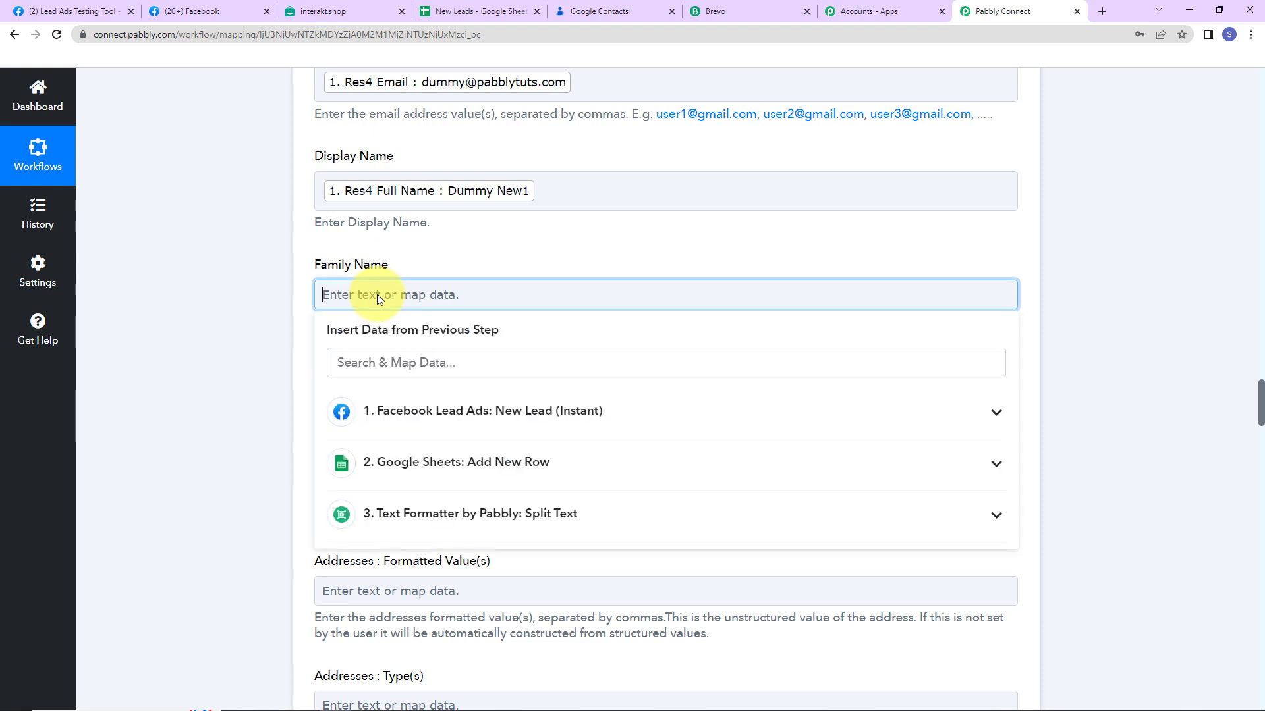
left_click(381, 516)
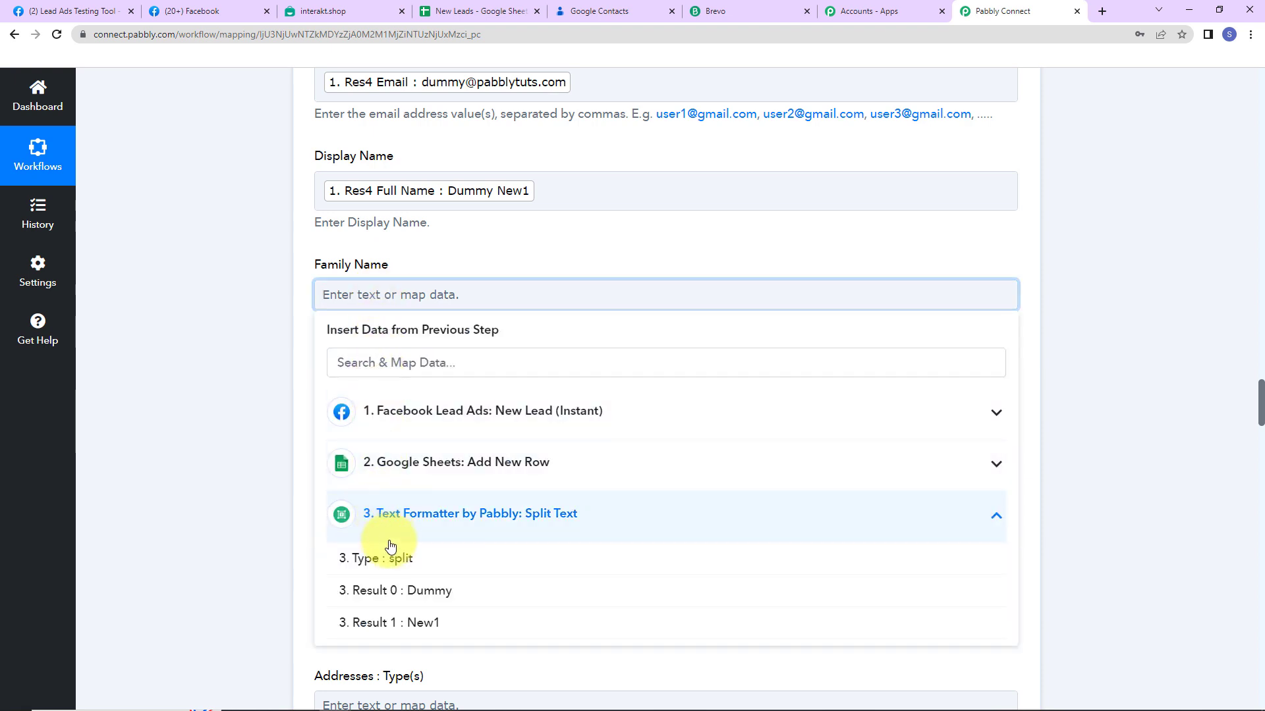
left_click(393, 623)
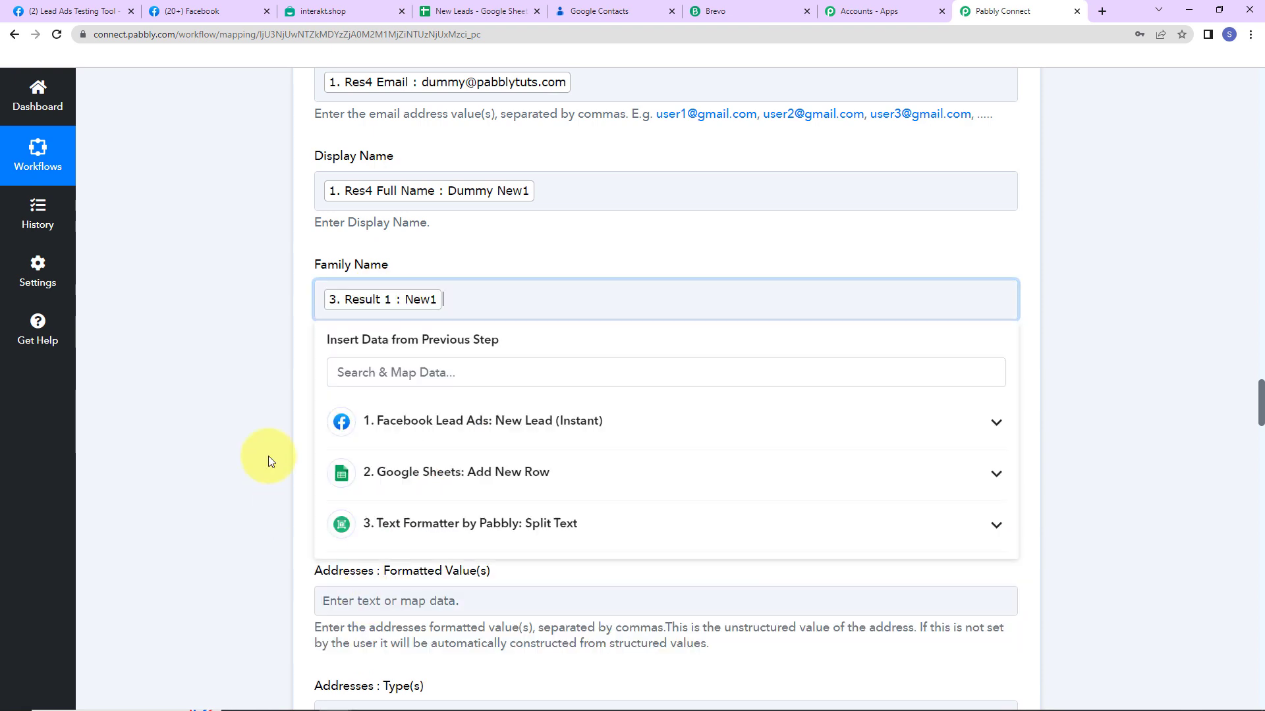
left_click(256, 427)
left_click(420, 405)
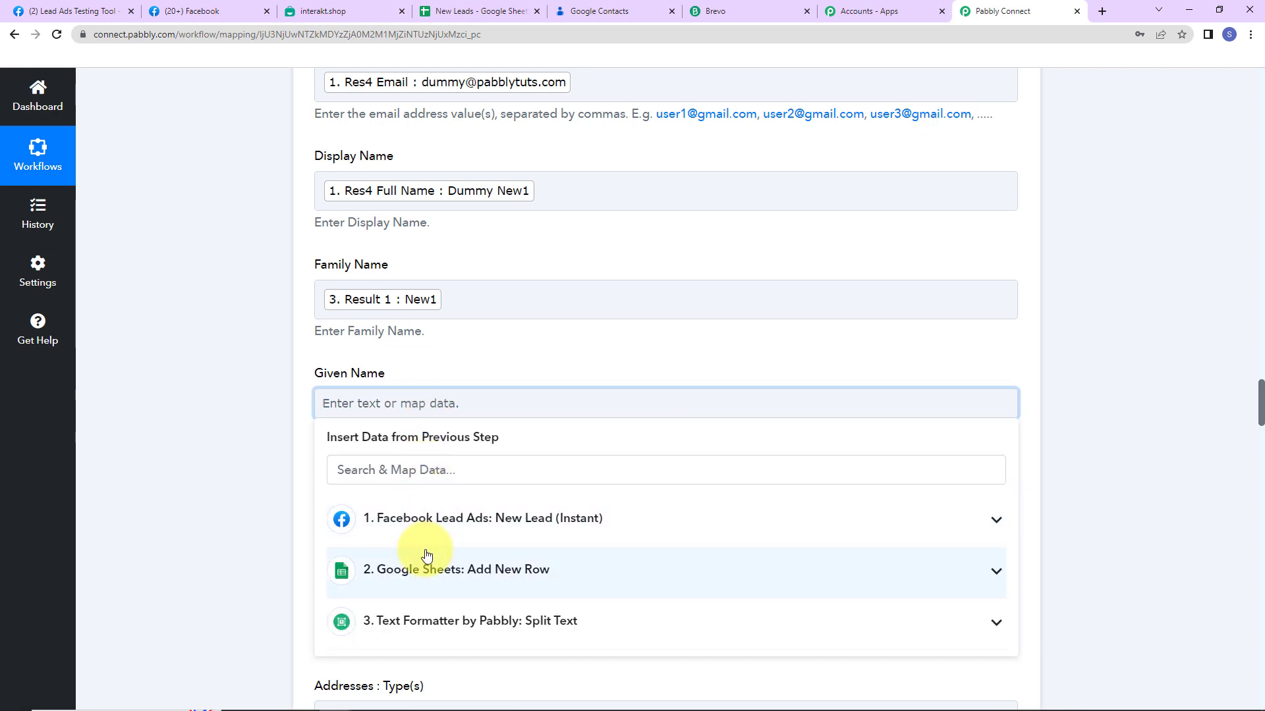
left_click(423, 623)
scroll(429, 625, "down", 2)
left_click(440, 556)
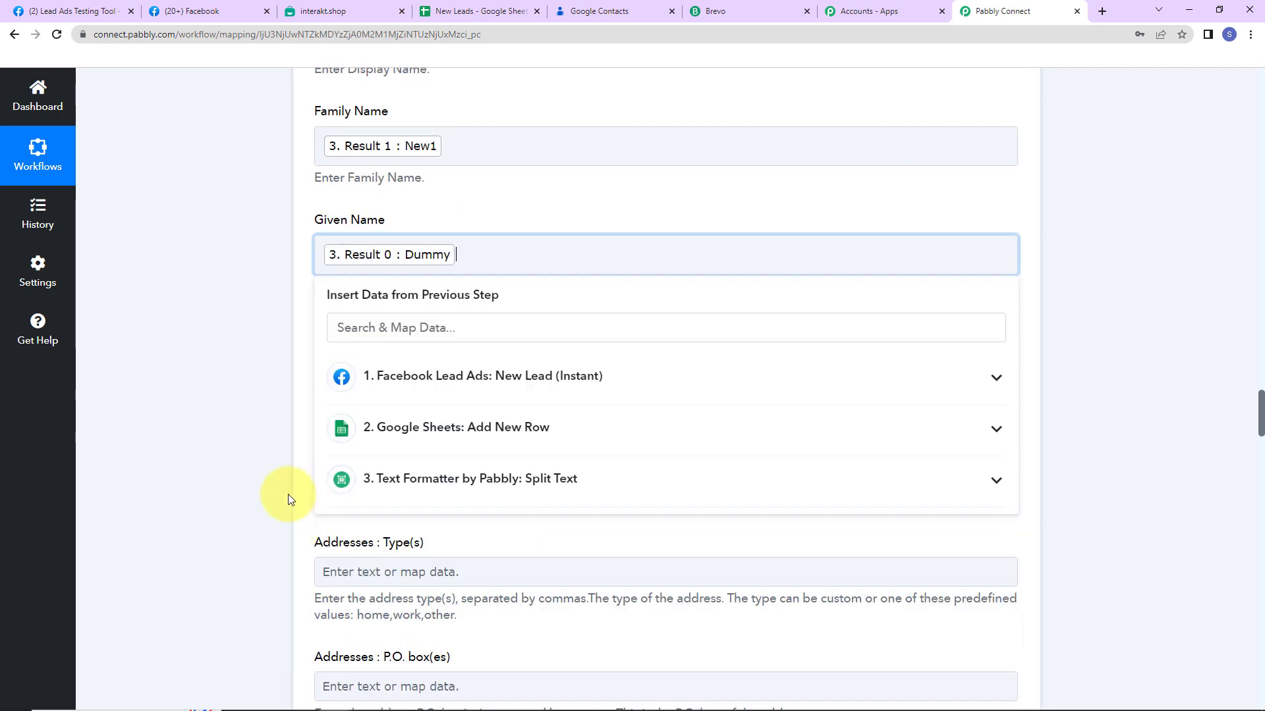
left_click(264, 451)
Map the lead's phone number into Phone Numbers, send a test, and check Google Contacts
scroll(264, 451, "down", 3)
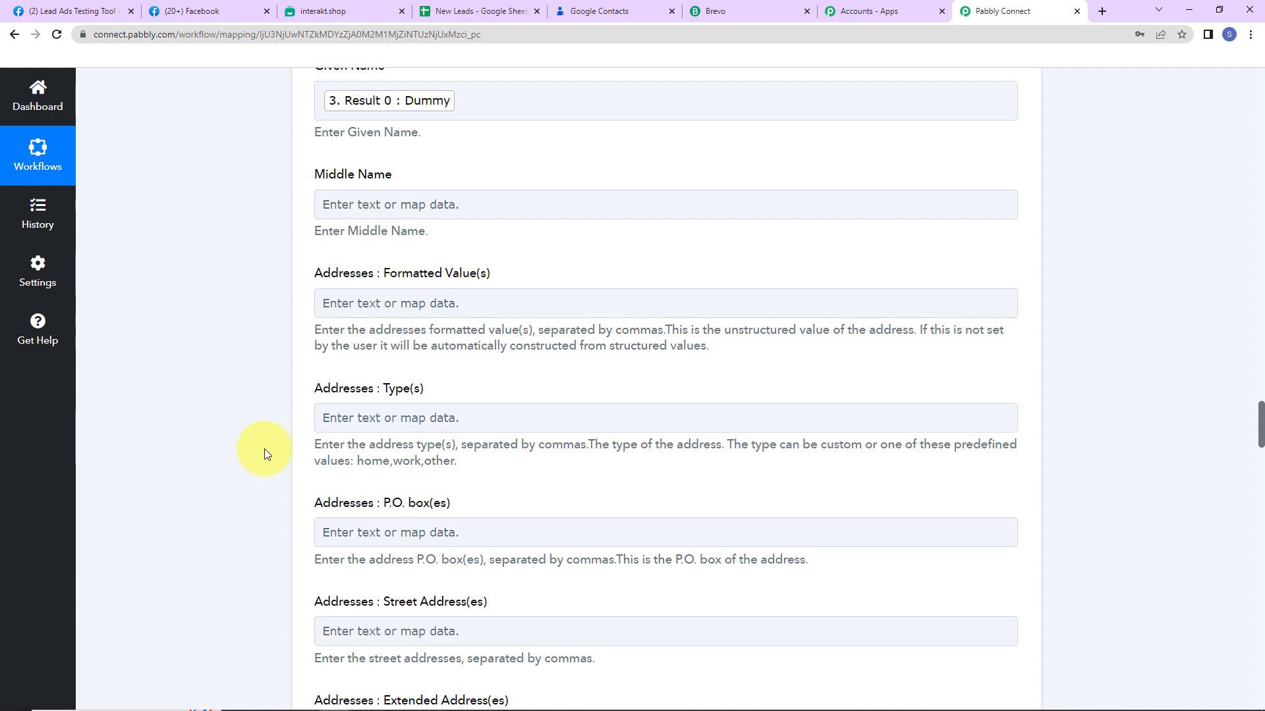
left_click(394, 542)
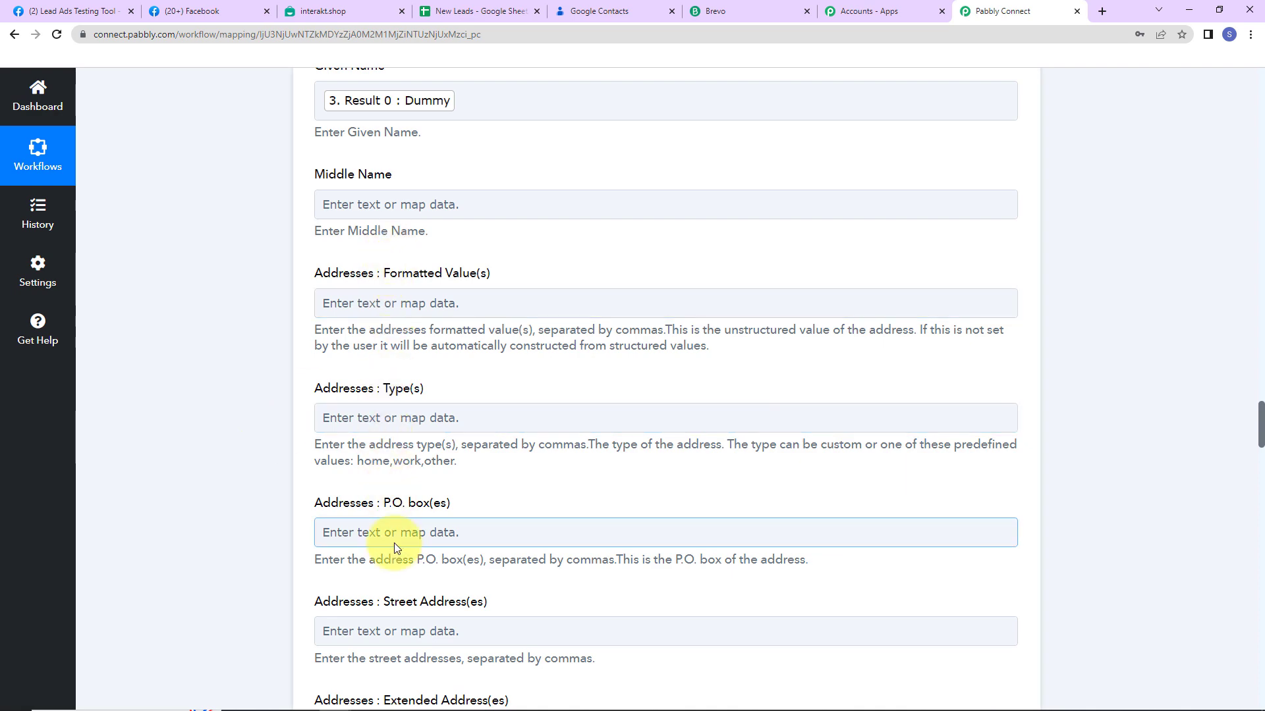
scroll(394, 543, "down", 11)
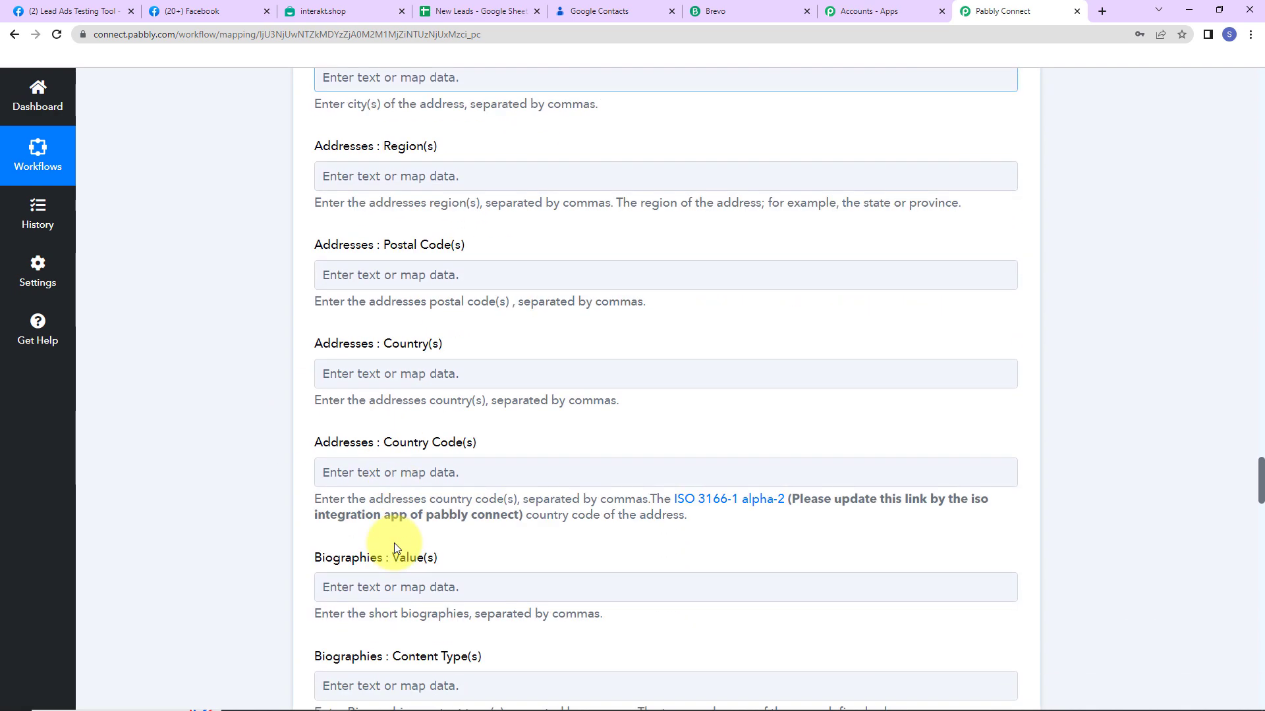
scroll(394, 543, "down", 9)
scroll(393, 542, "down", 7)
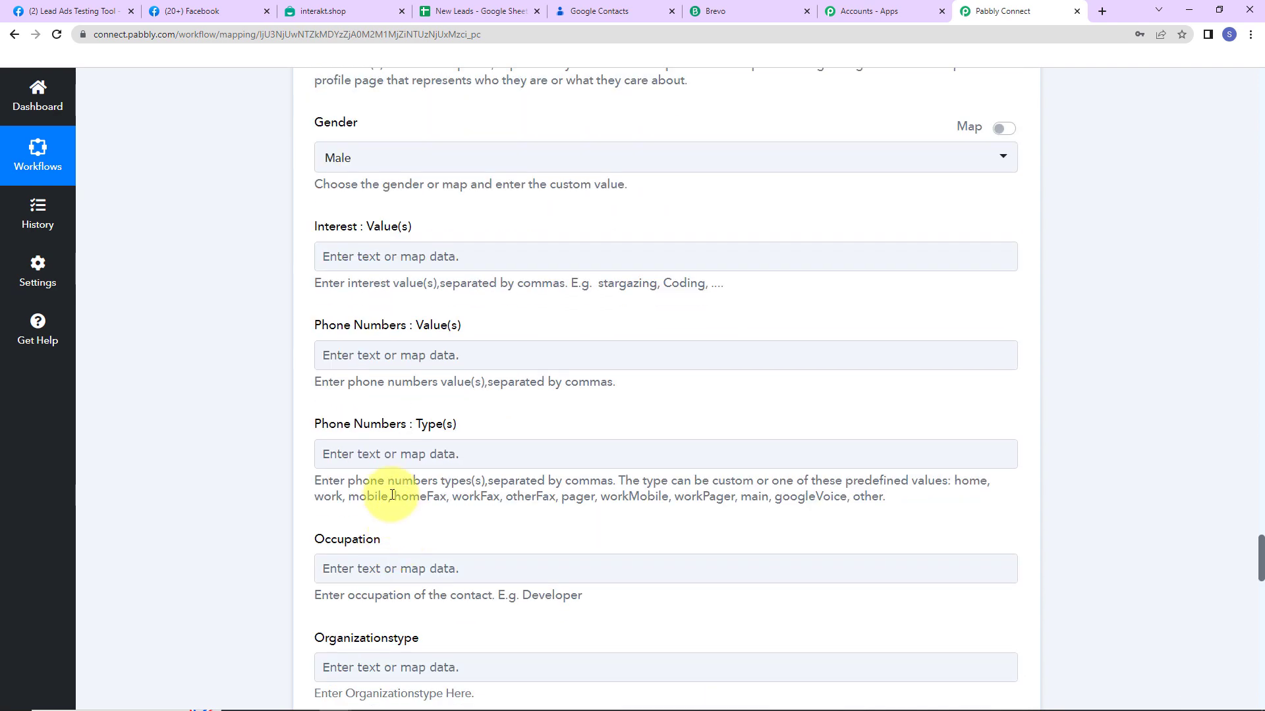
left_click(376, 359)
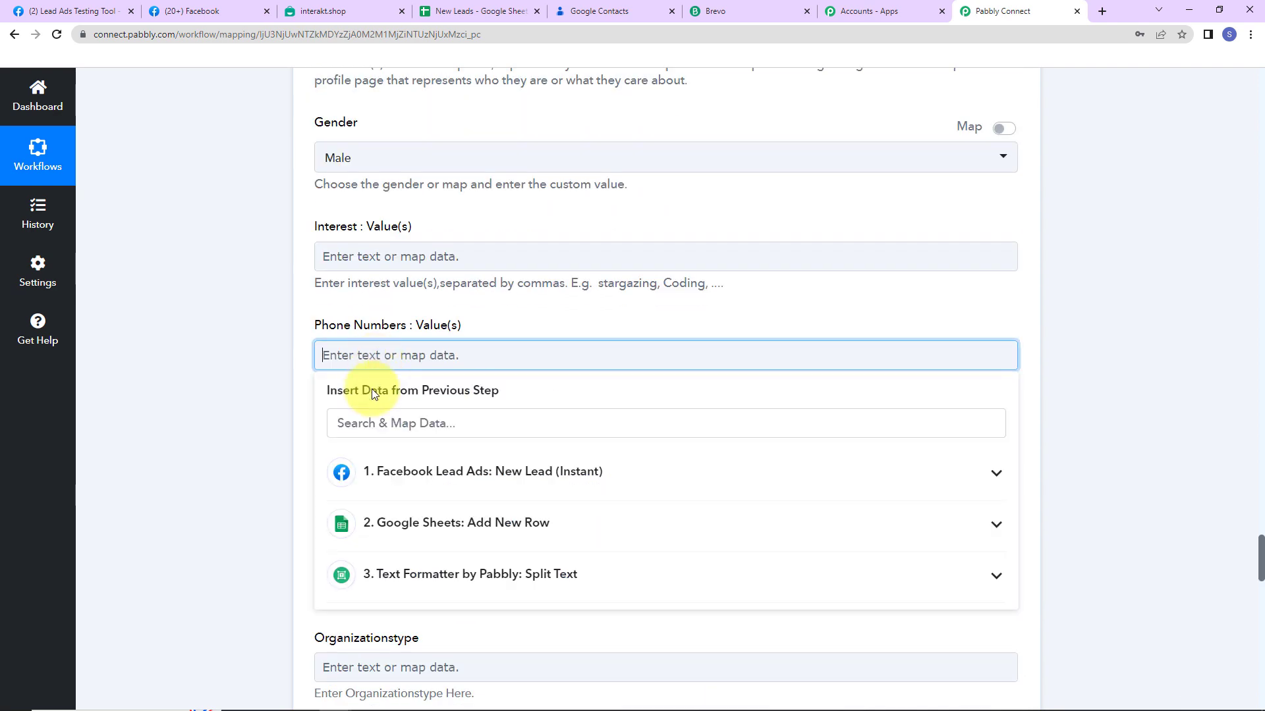
left_click(382, 477)
left_click(389, 502)
left_click(269, 480)
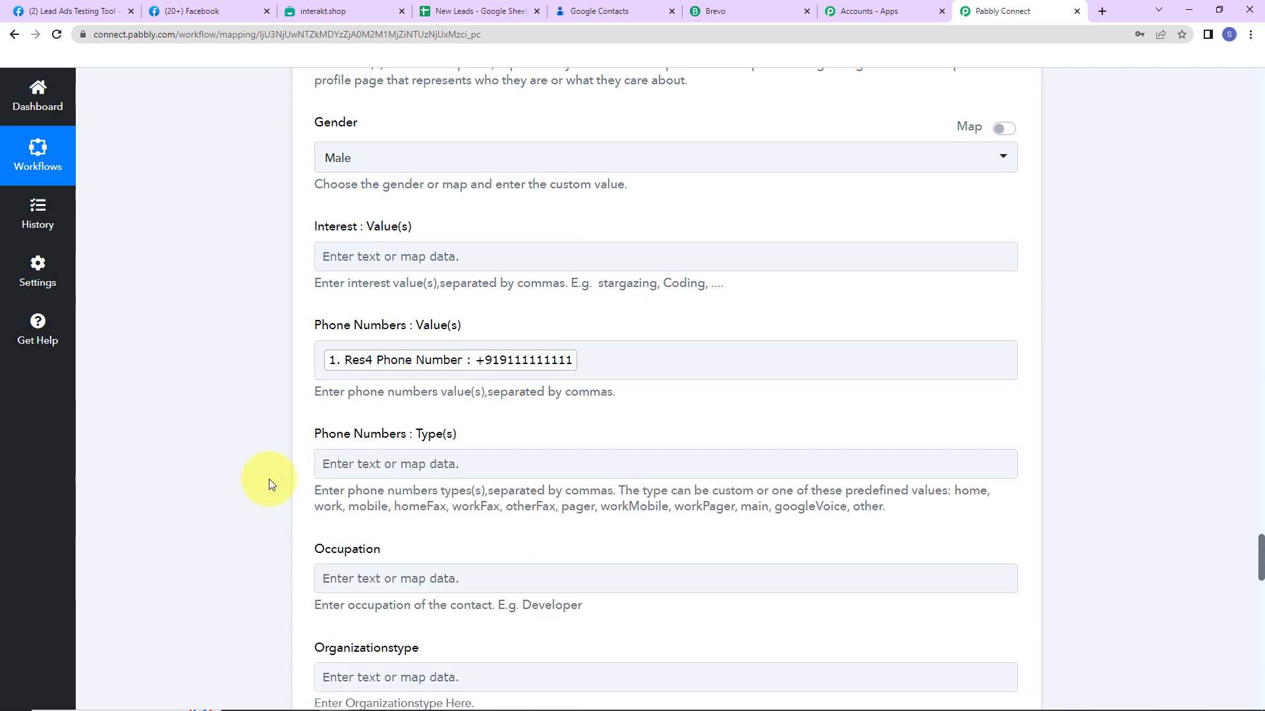
scroll(269, 480, "down", 10)
scroll(269, 479, "down", 15)
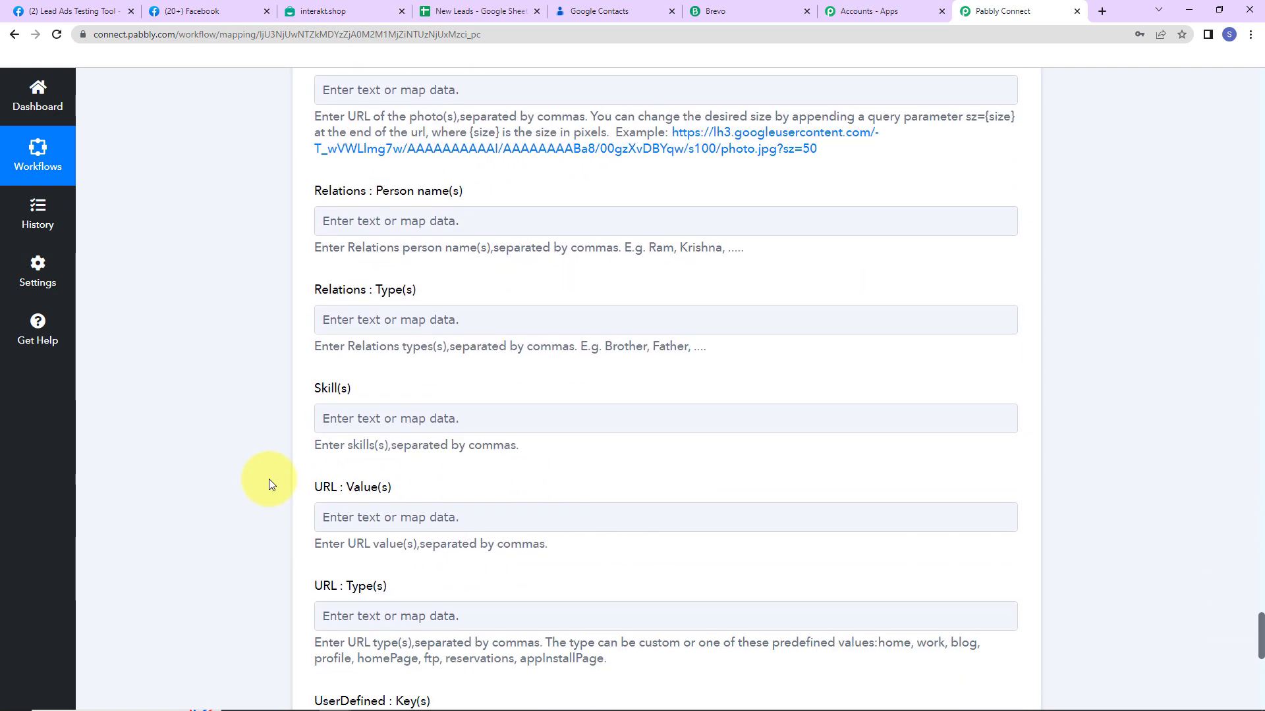
left_click(332, 253)
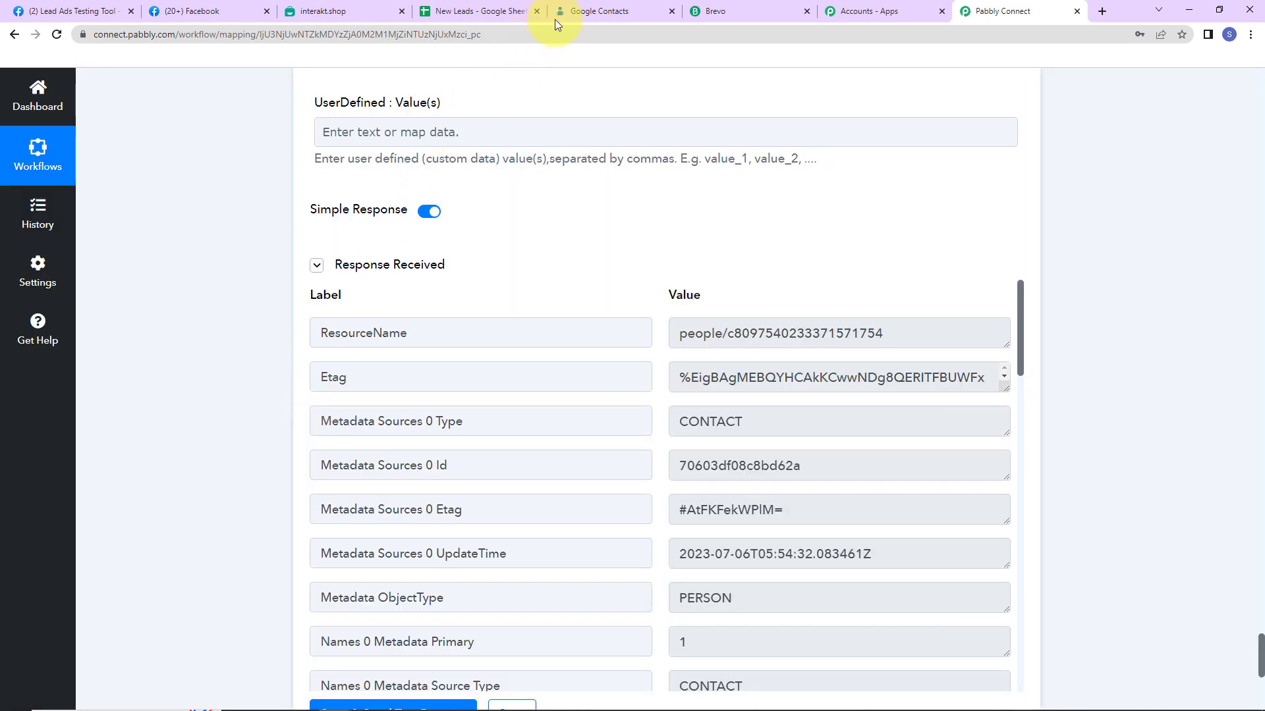
left_click(584, 12)
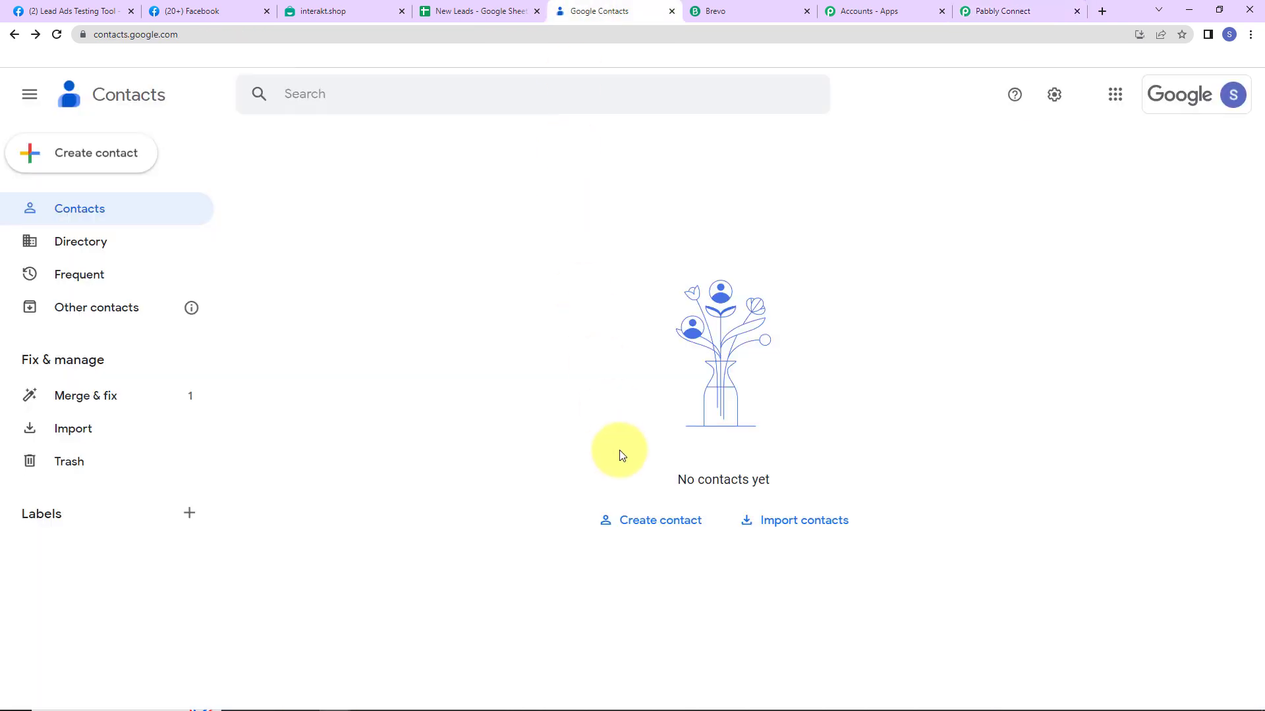
Reload Google Contacts to confirm Dummy New1 with email and phone, then return to Pabbly
left_click(59, 35)
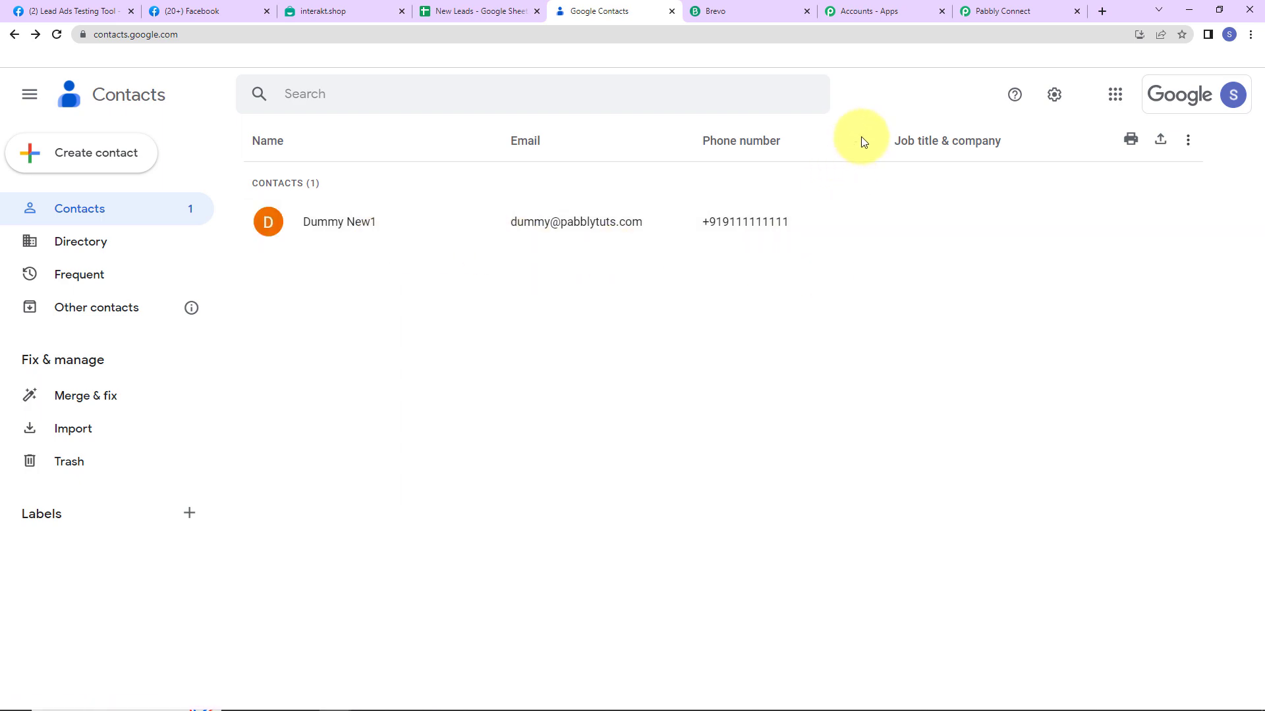
left_click(1006, 10)
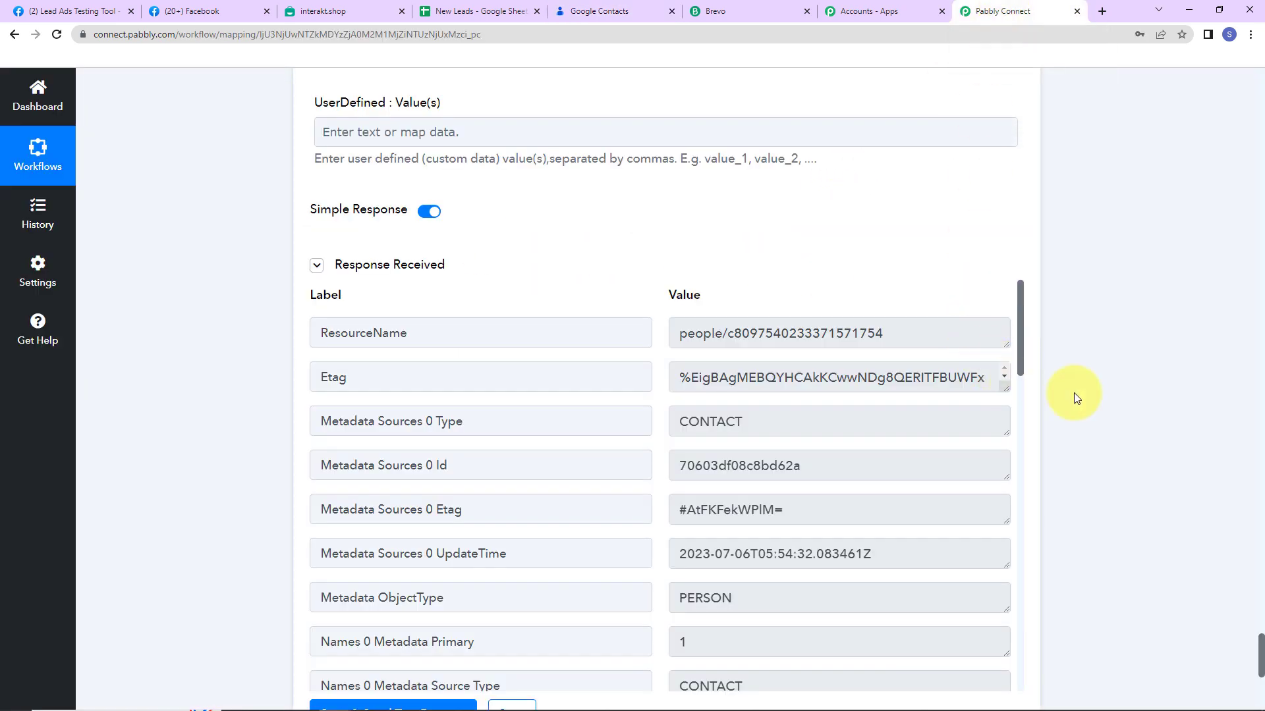
Add an Interakt step after Google Contacts using Send WhatsApp Template Message
scroll(1089, 358, "down", 5)
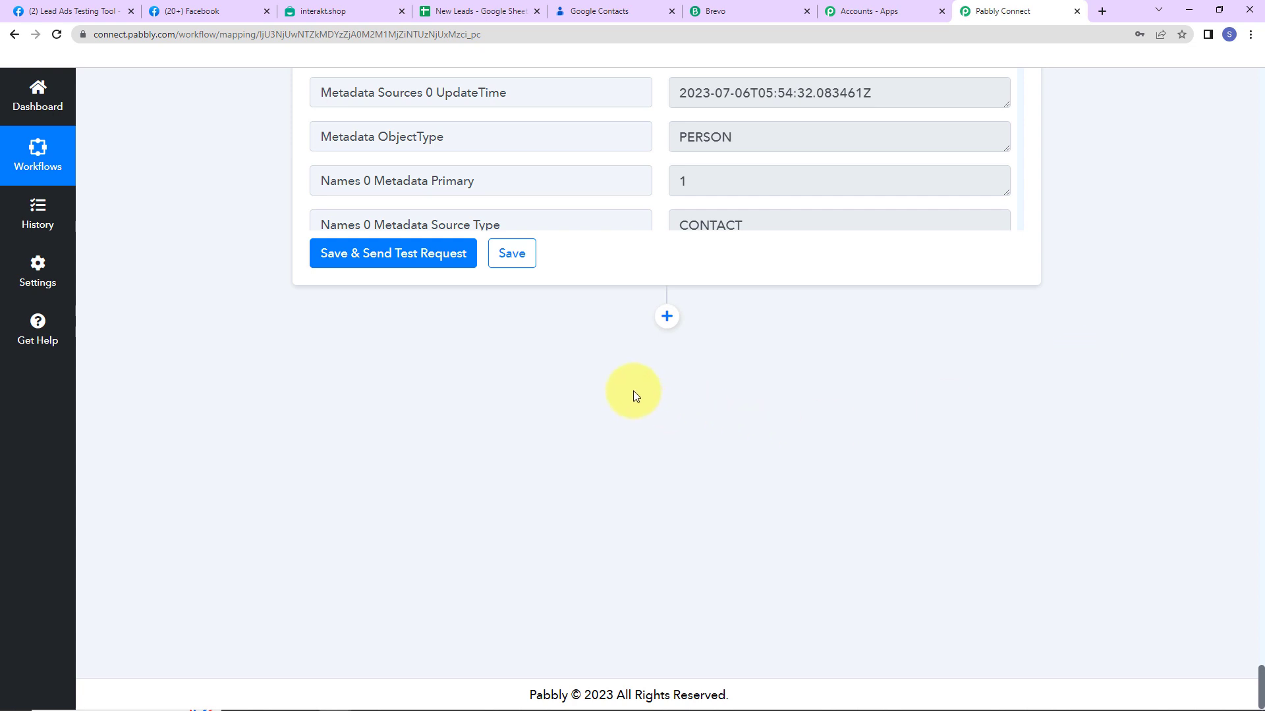
left_click(667, 316)
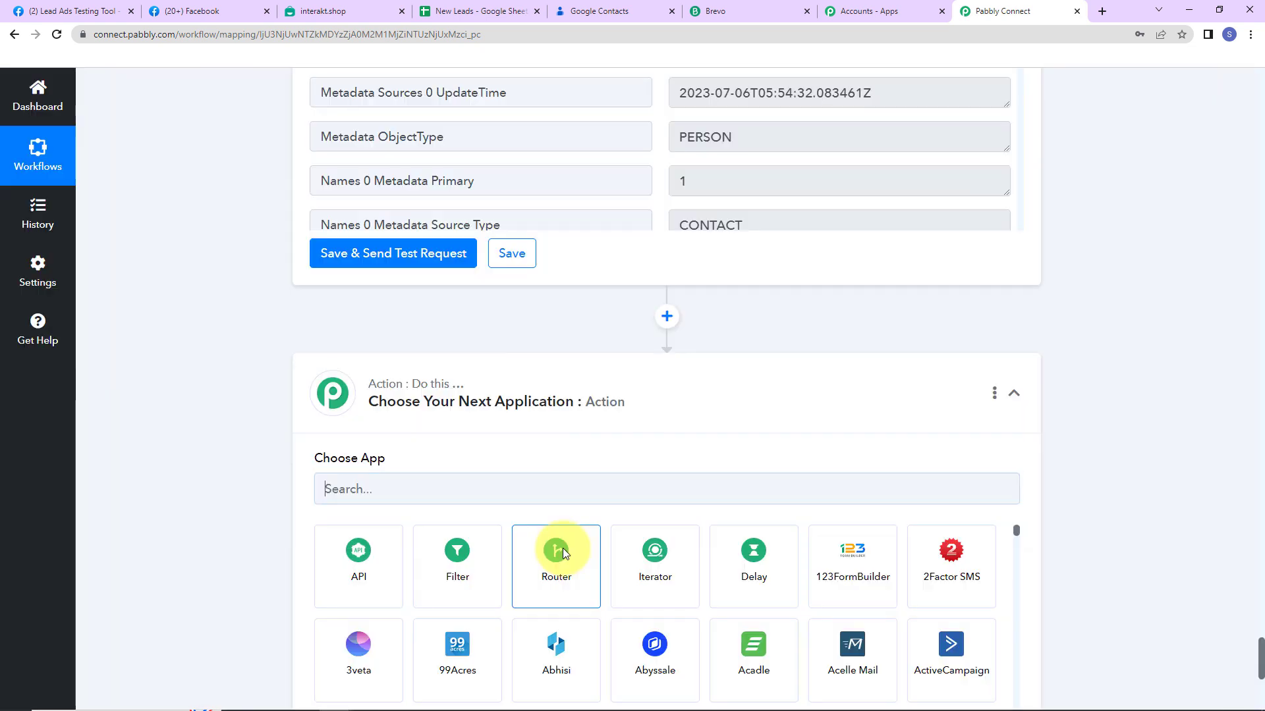
scroll(429, 615, "down", 2)
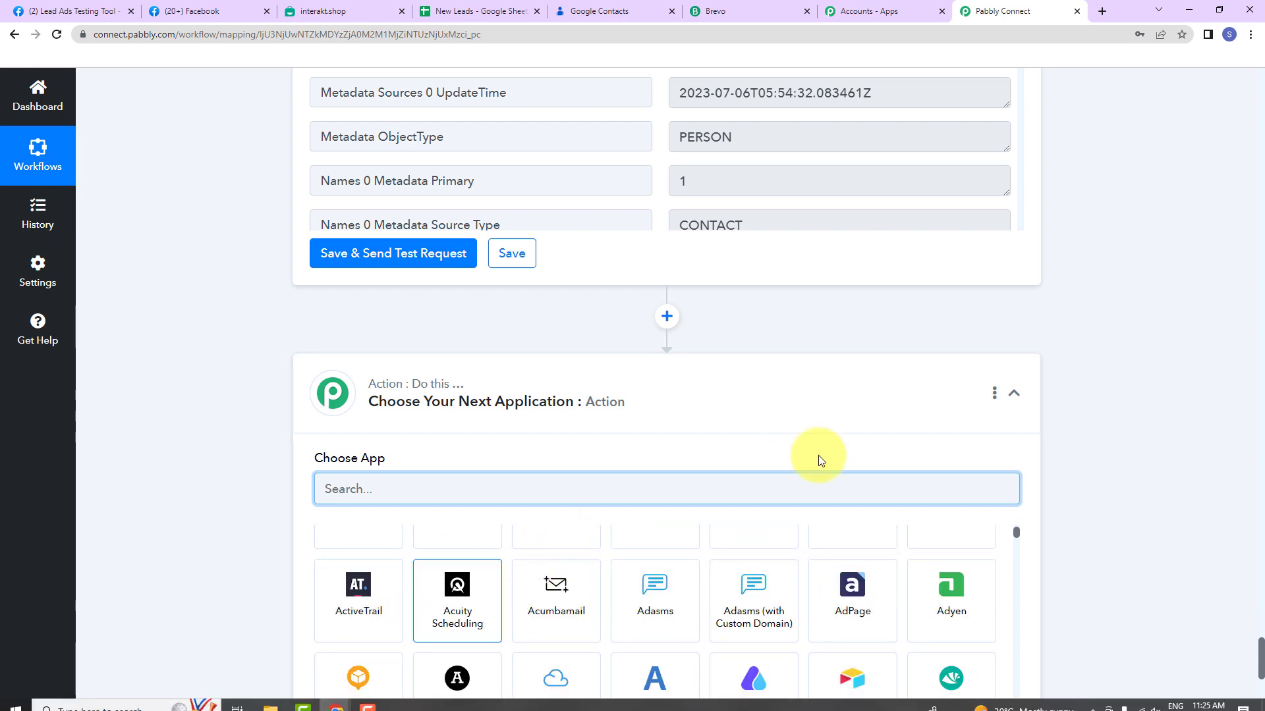
scroll(1106, 401, "down", 5)
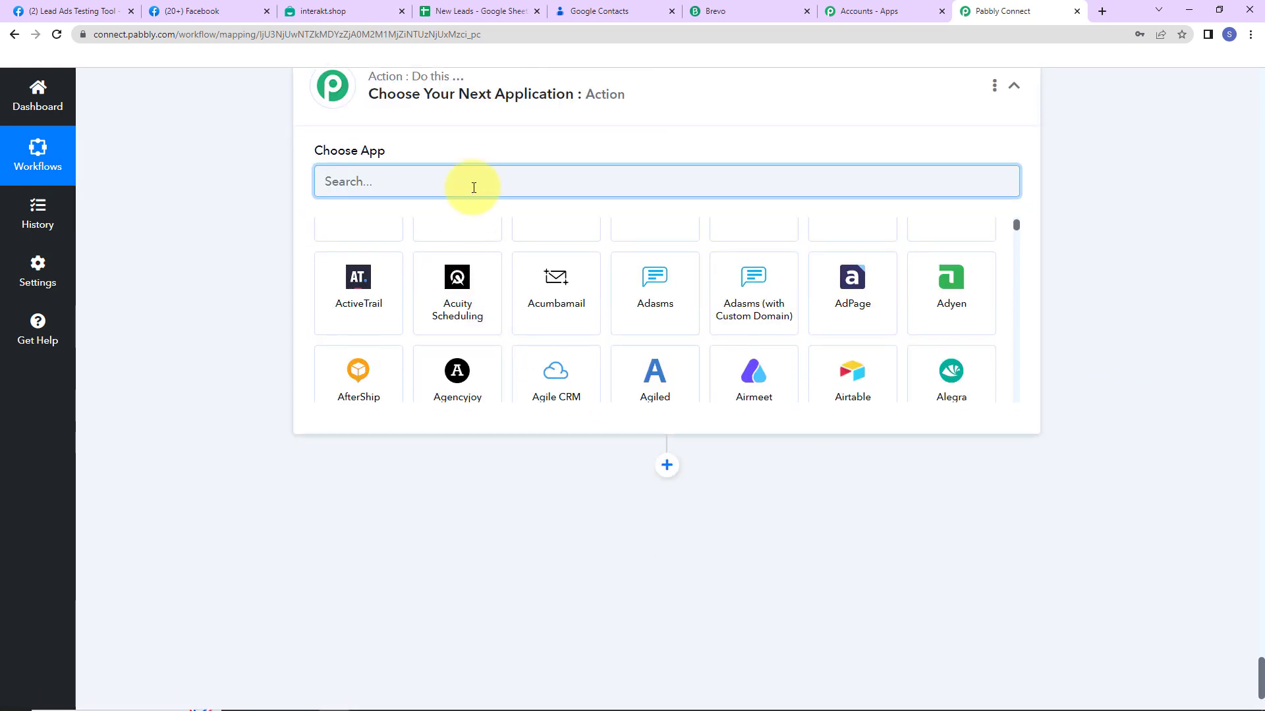
type("intera")
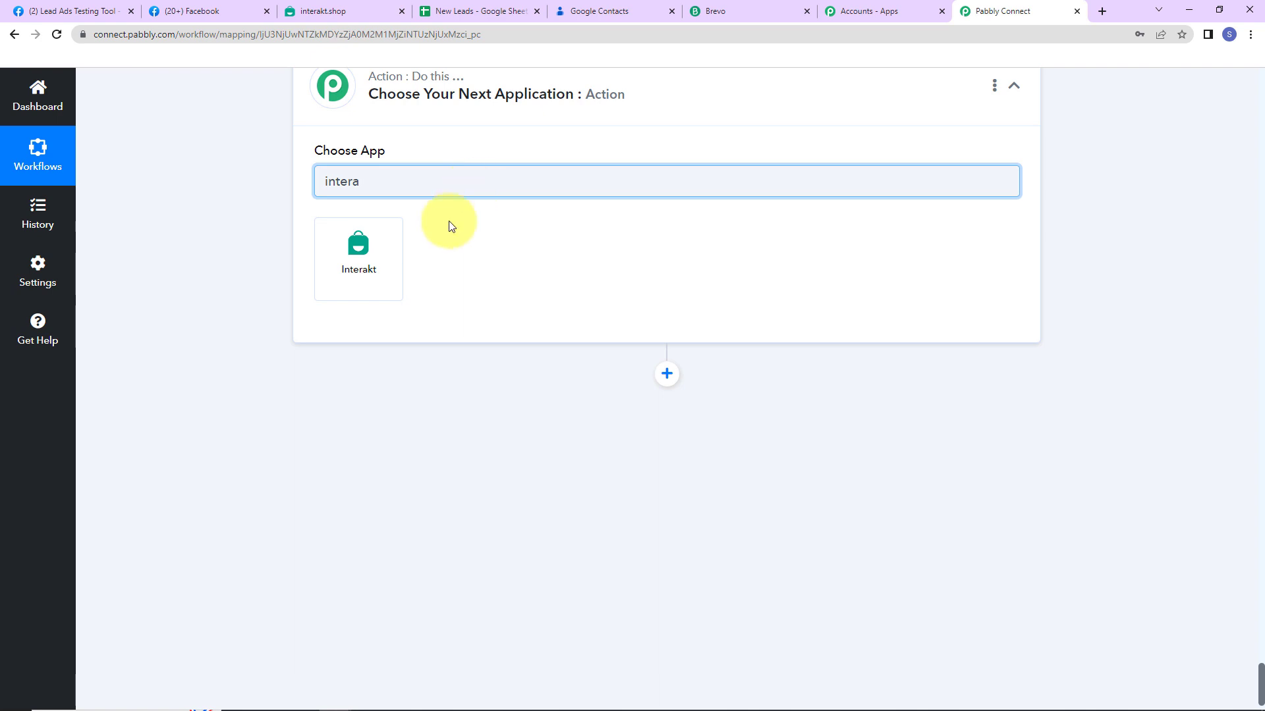
left_click(381, 253)
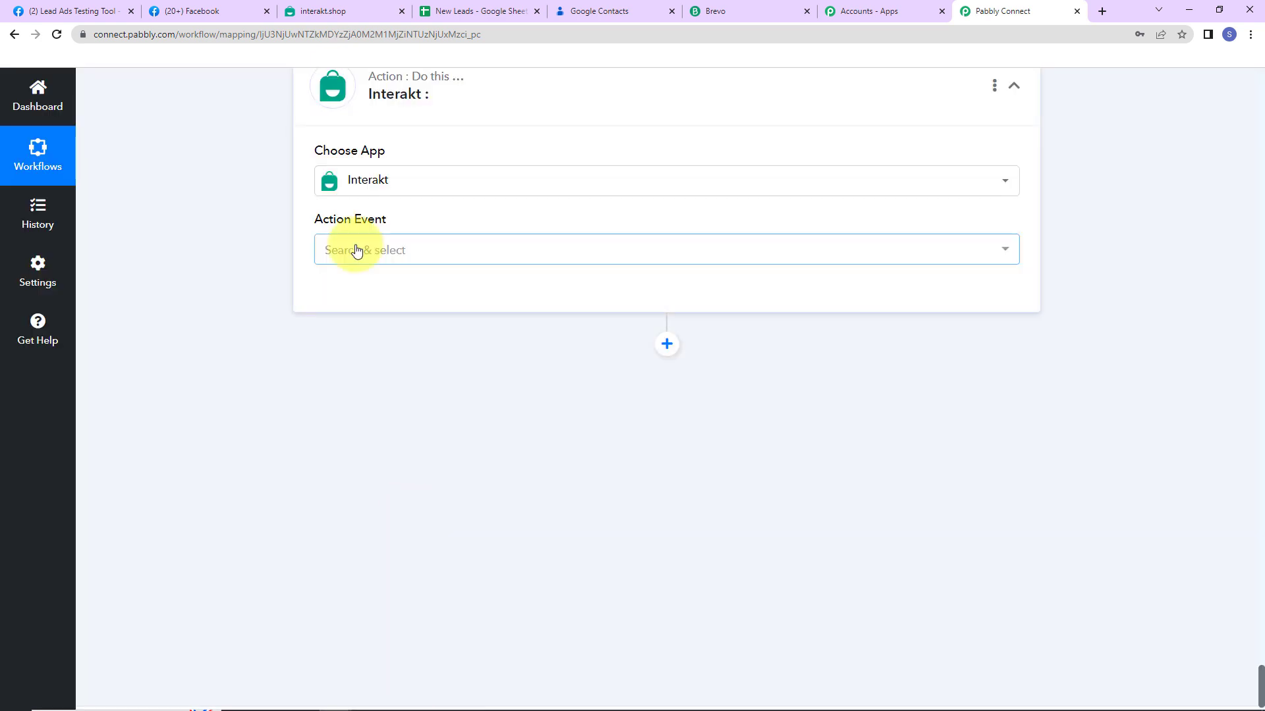
left_click(353, 250)
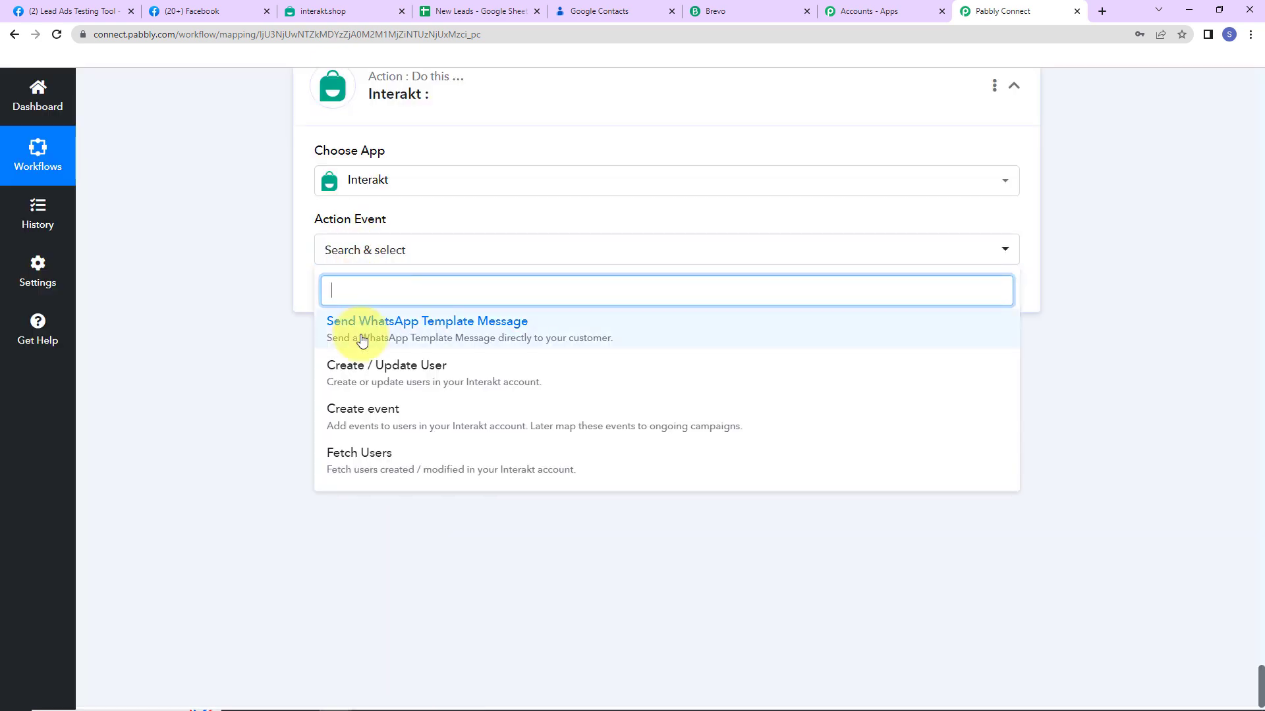
left_click(362, 340)
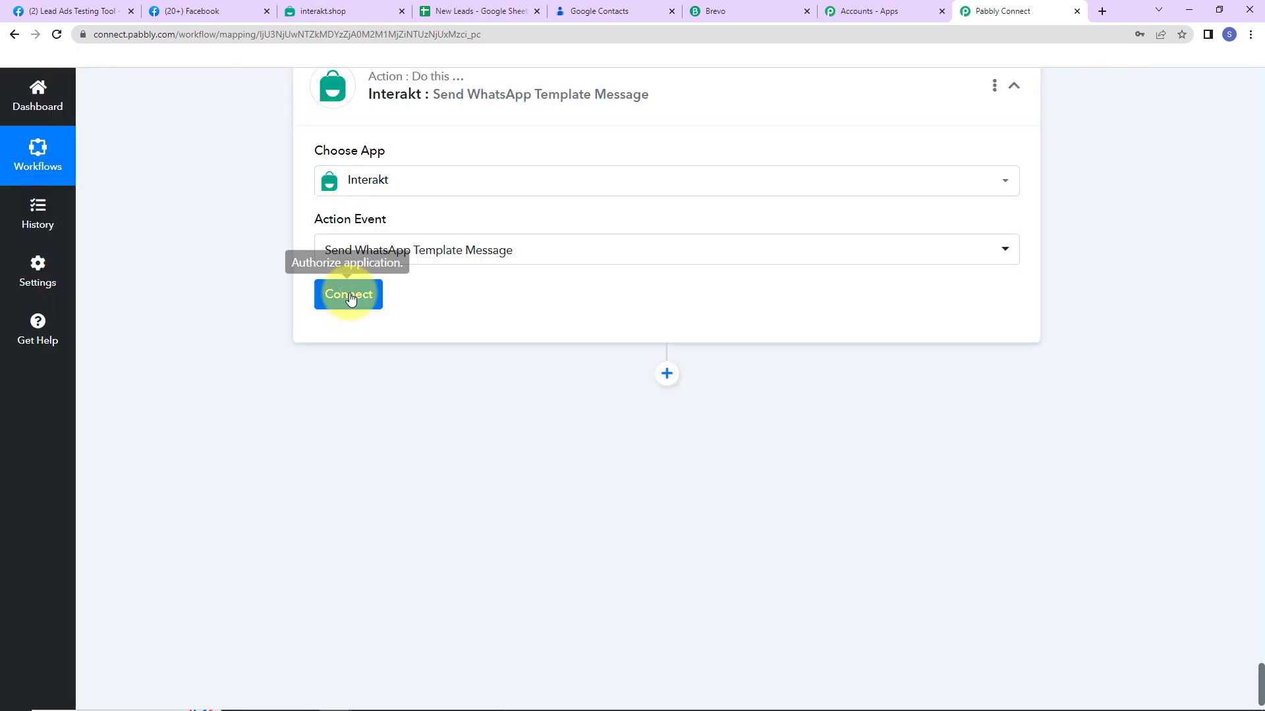
Start adding a new Interakt connection, Interakt #54
left_click(350, 298)
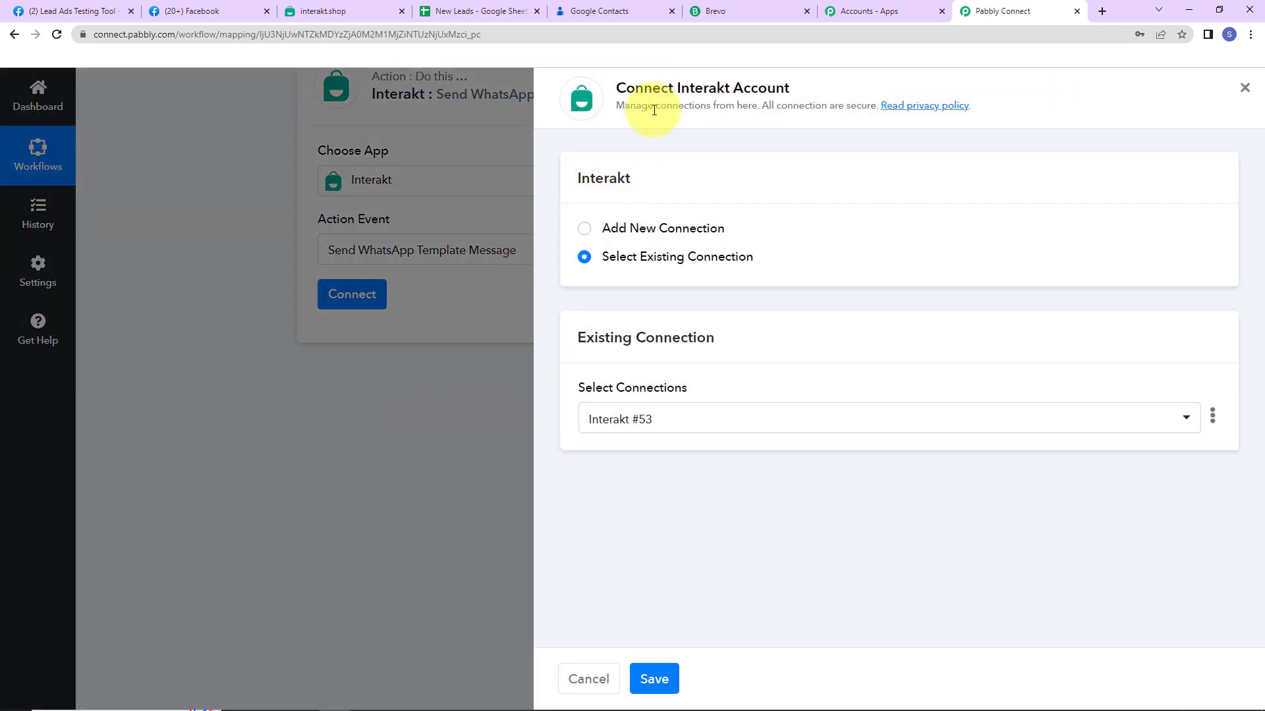
left_click_drag(674, 88, 838, 95)
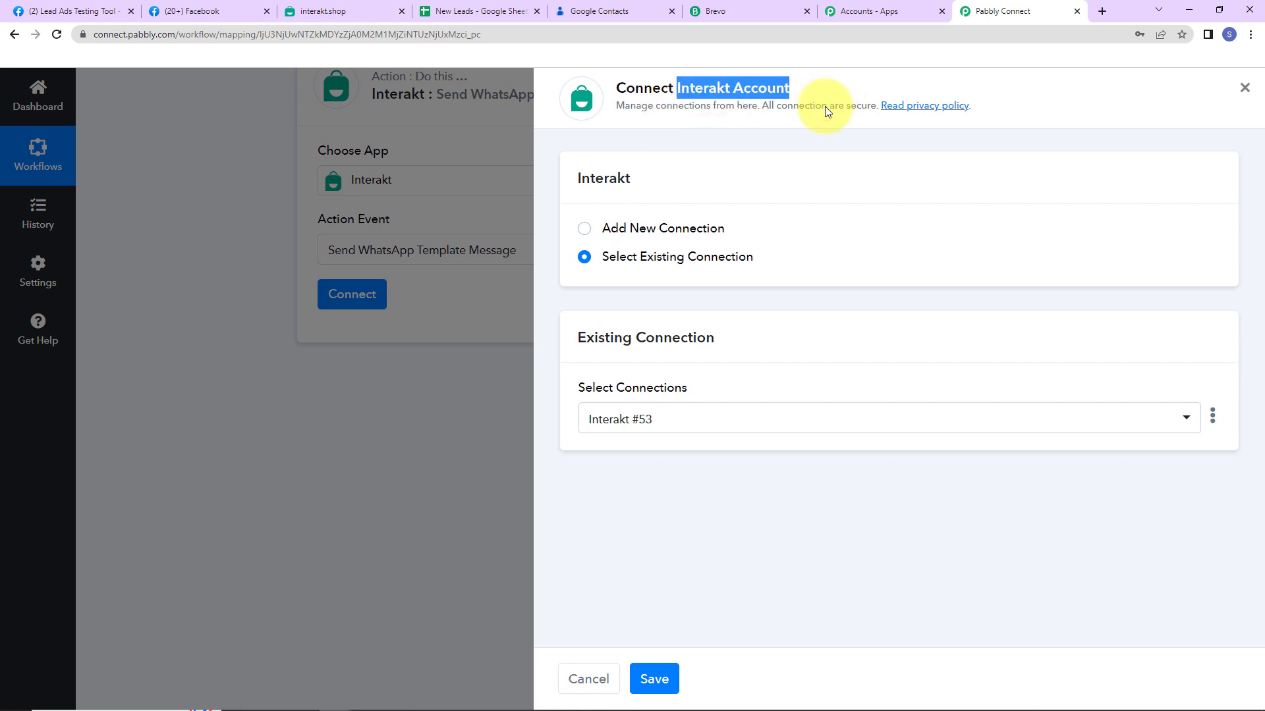
left_click(584, 229)
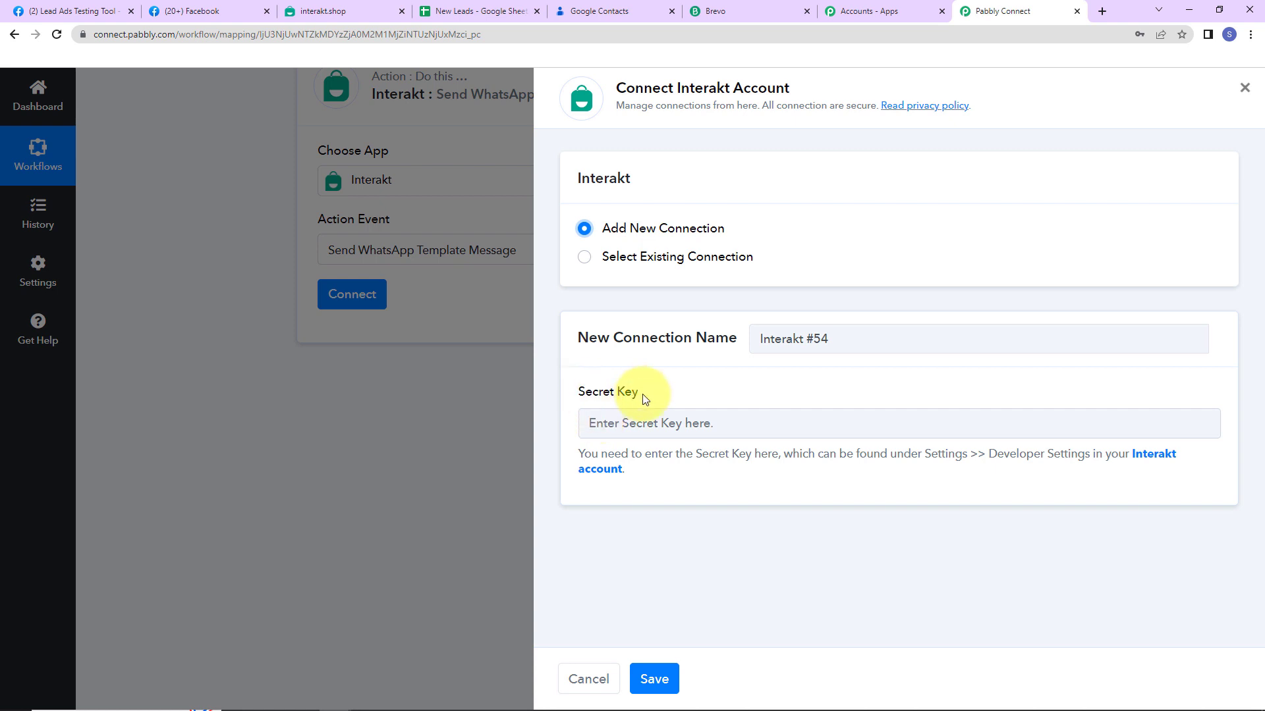
Copy the Secret Key from Interakt's Developer Settings and paste it into the connection
left_click(1144, 462)
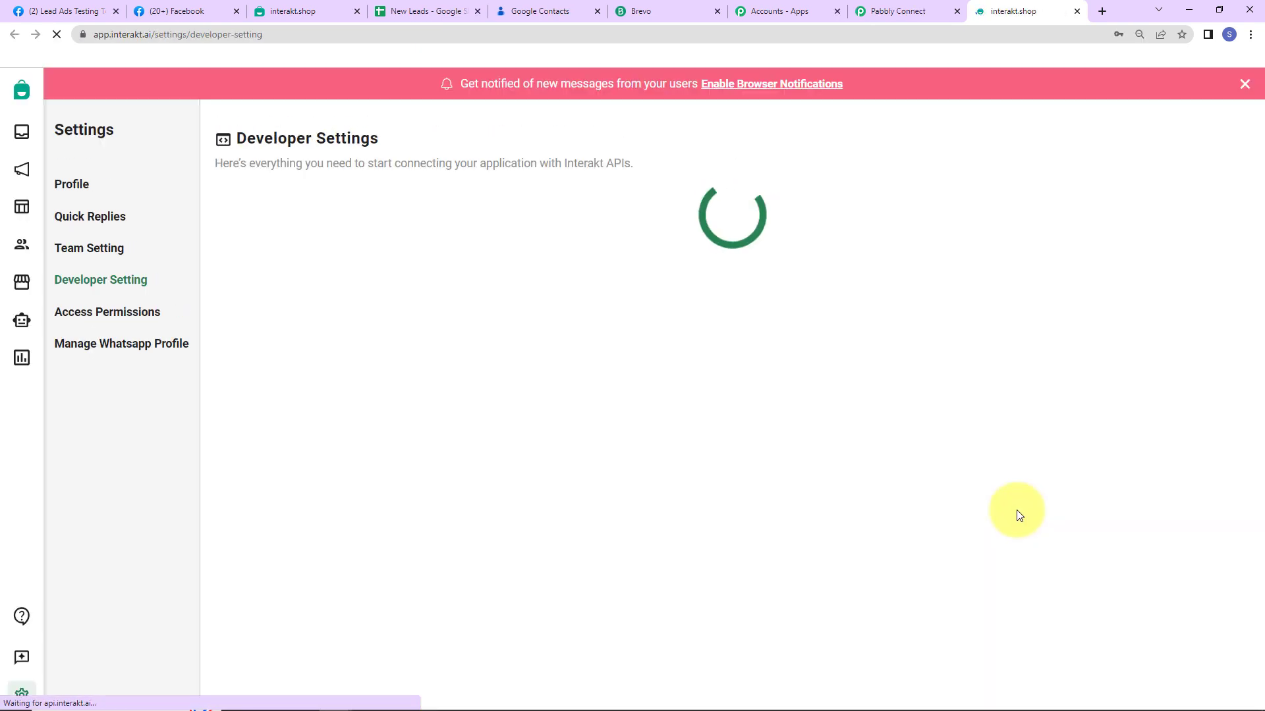
left_click(1242, 86)
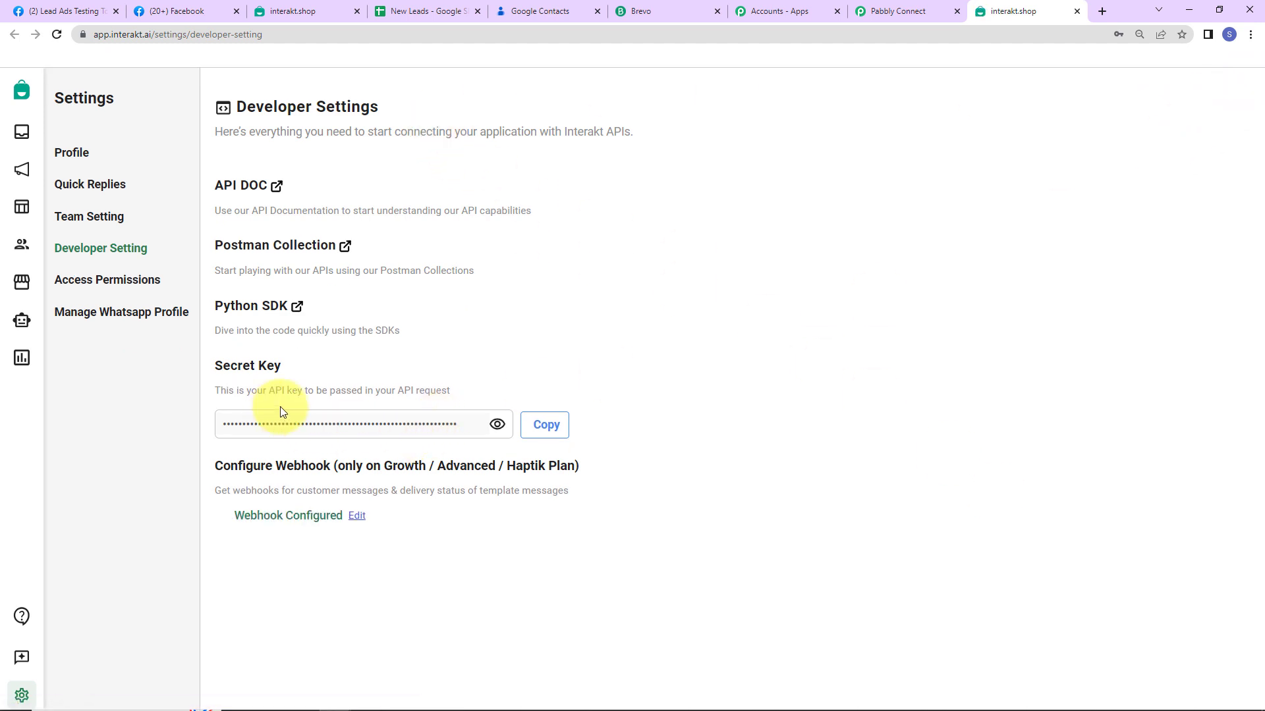
left_click(545, 425)
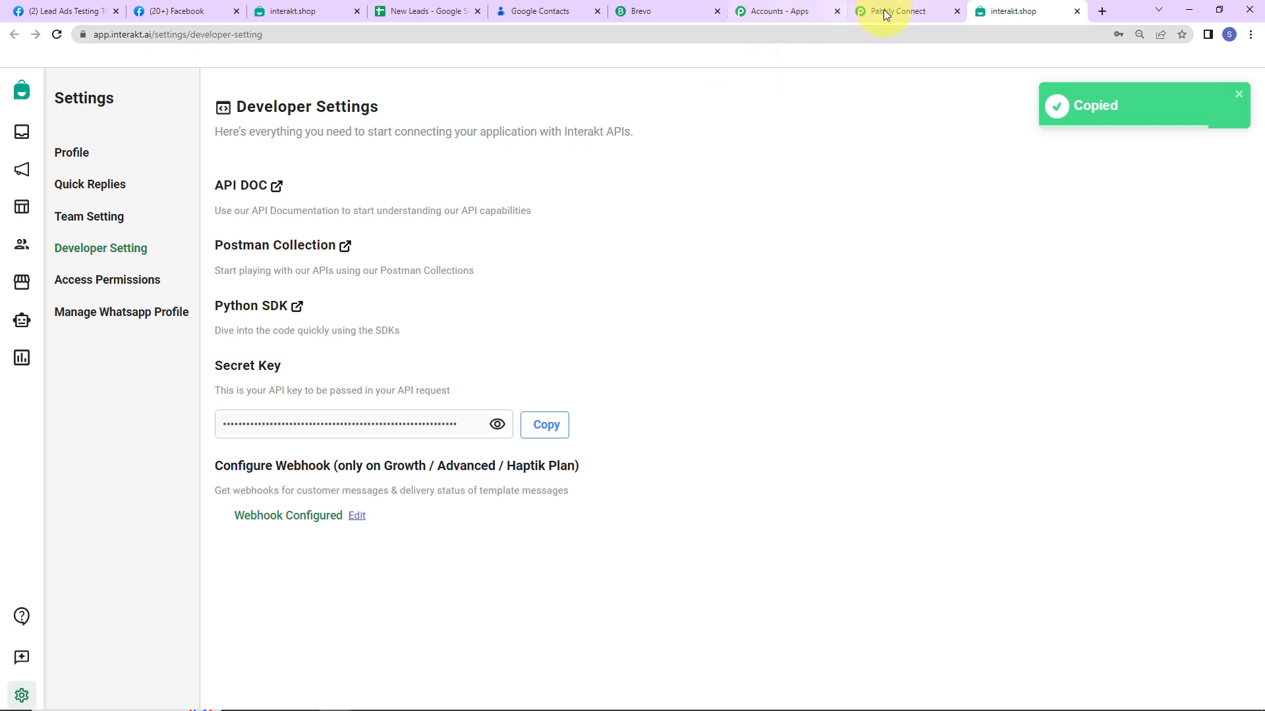
left_click(901, 12)
left_click(639, 421)
key("ctrl+v")
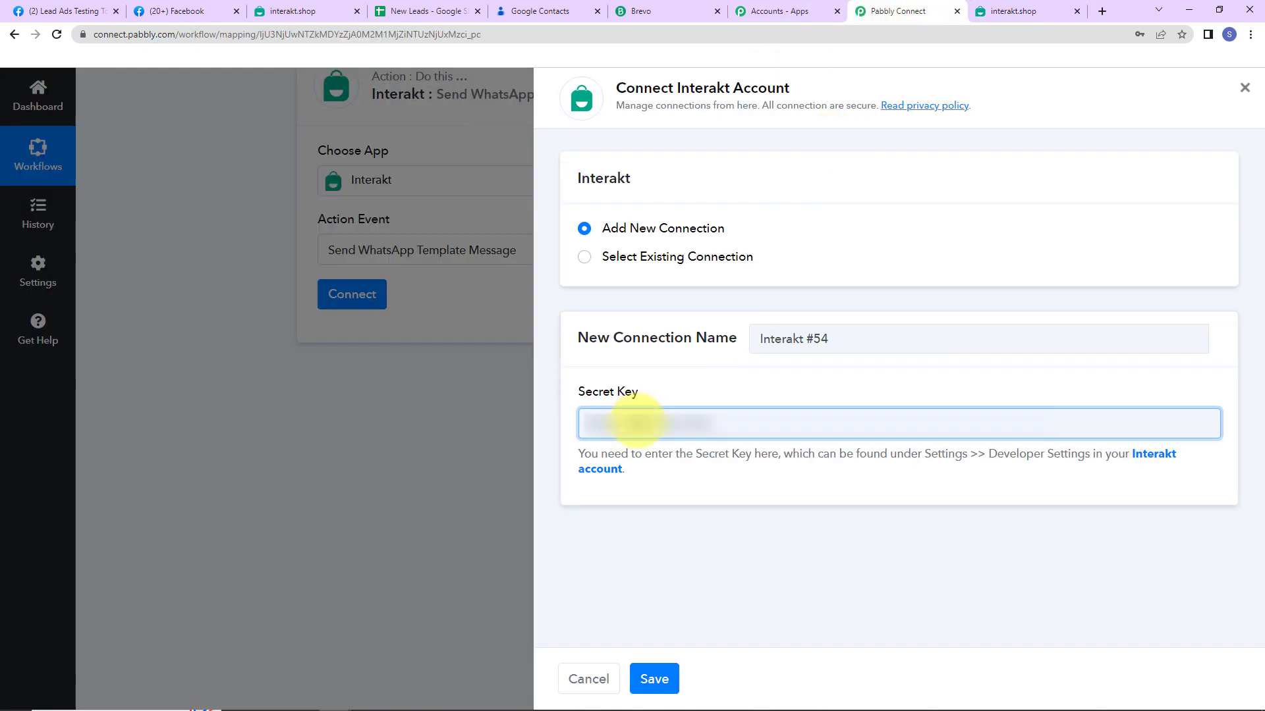
Save the new Interakt connection
left_click(668, 680)
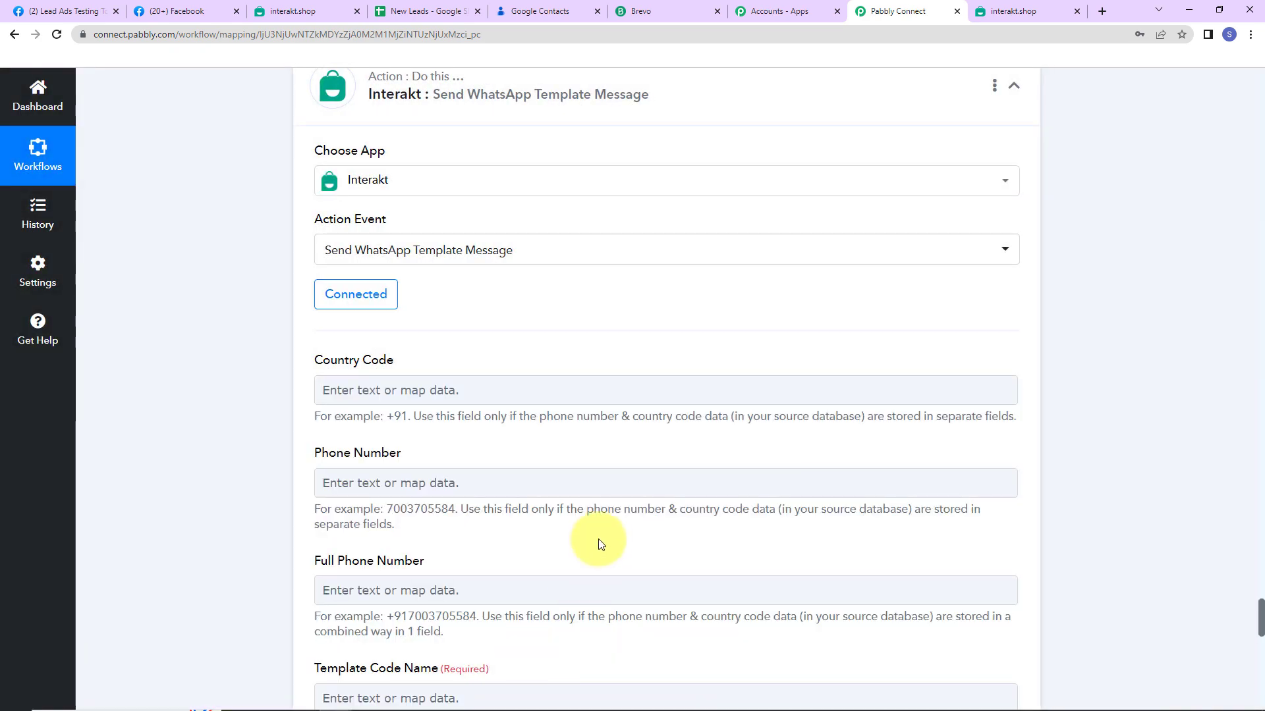
scroll(1059, 397, "down", 2)
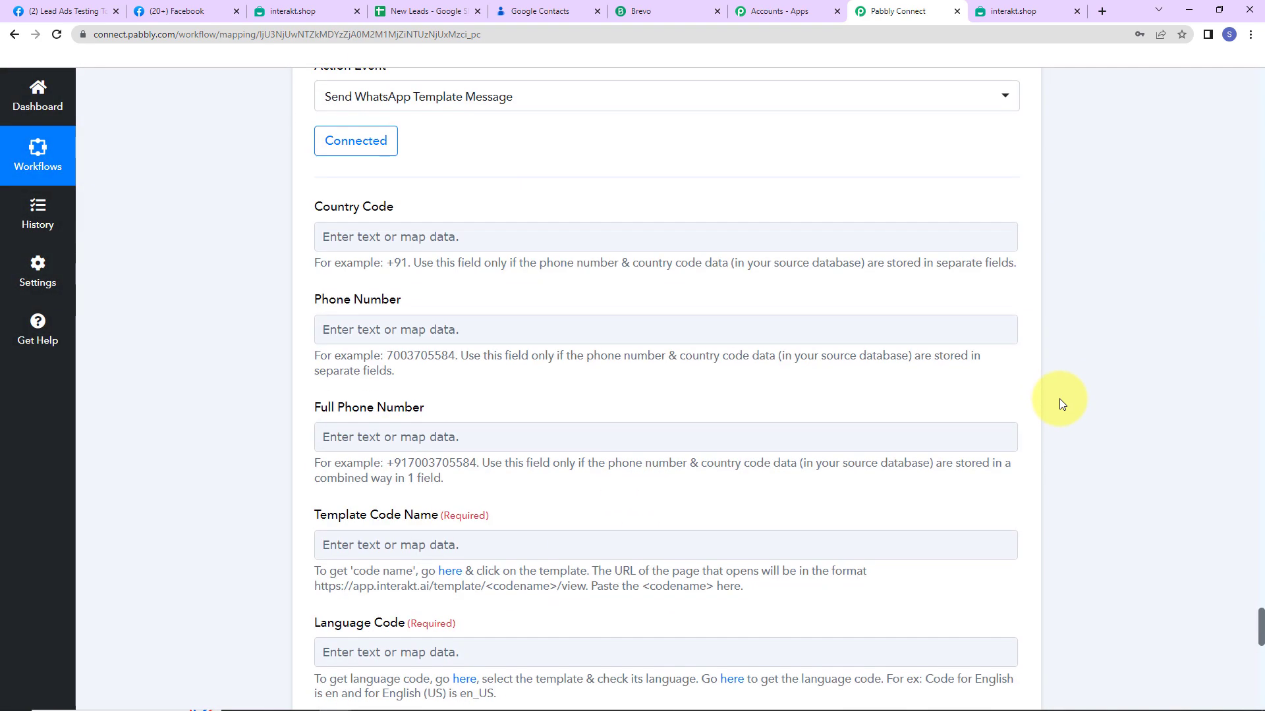
left_click(387, 236)
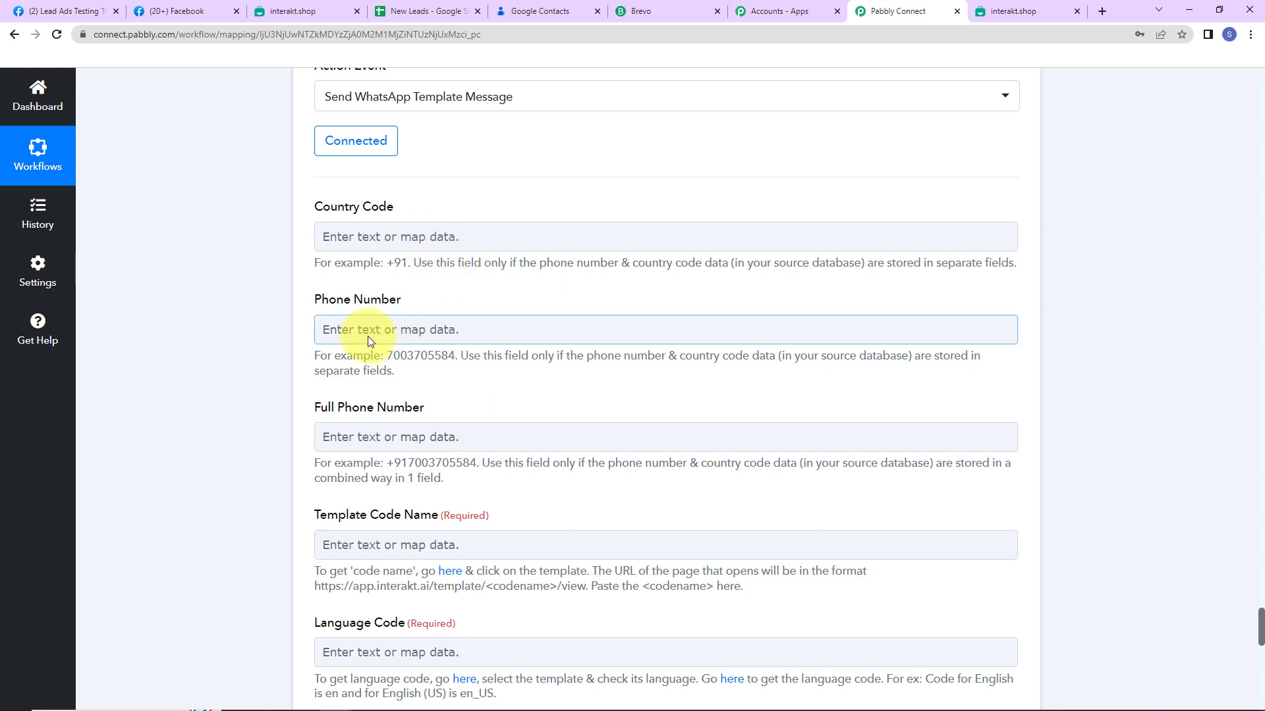
scroll(368, 335, "down", 2)
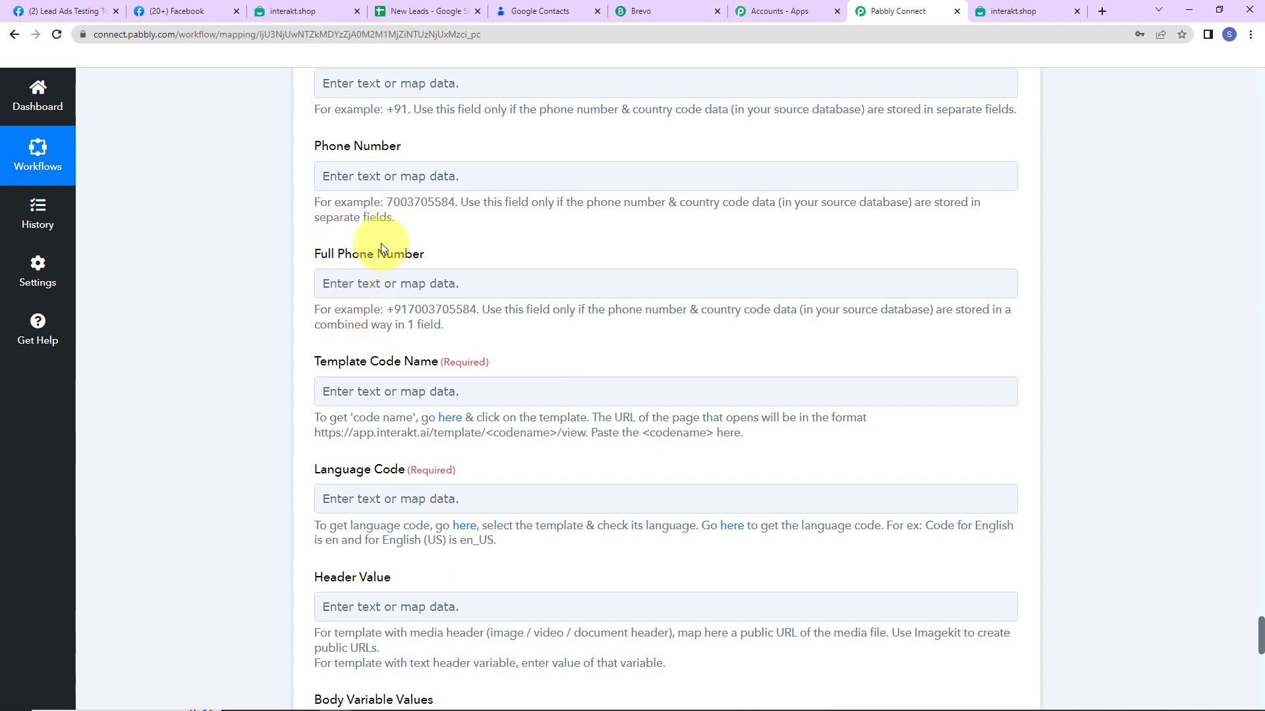
Map the Facebook lead's Res4 Phone Number into Full Phone Number
left_click(379, 284)
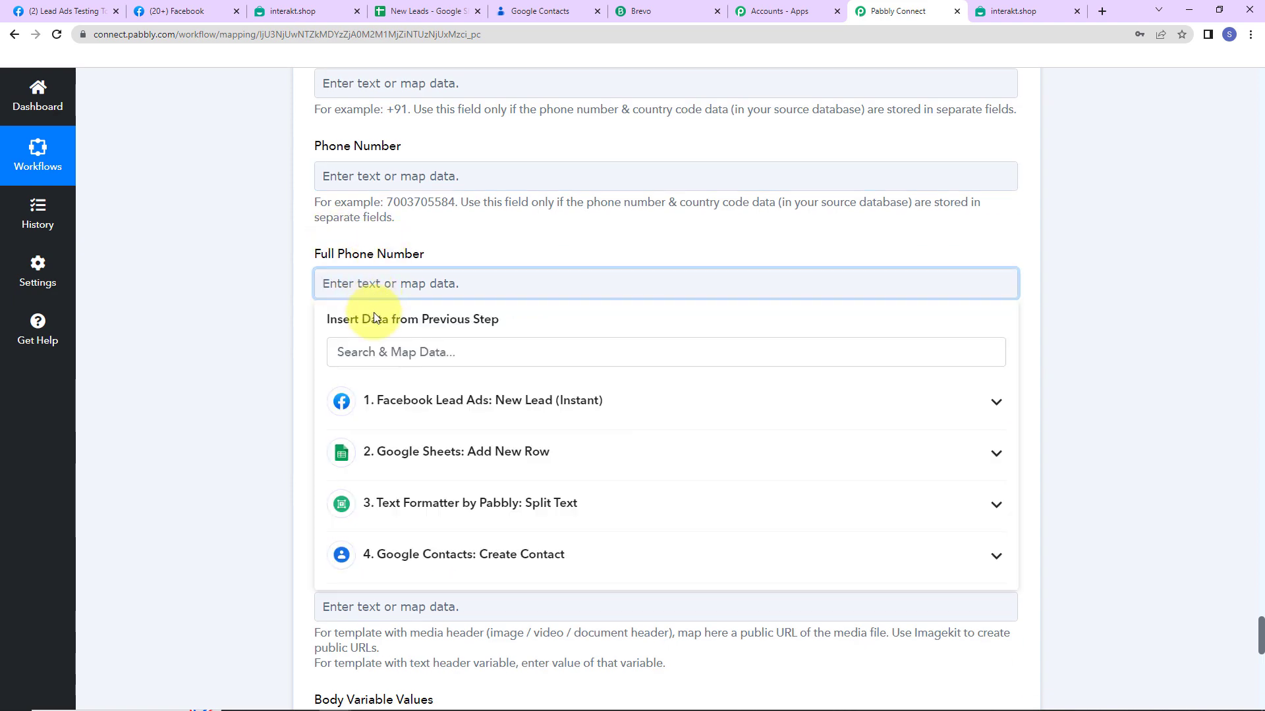
left_click(359, 403)
left_click(385, 496)
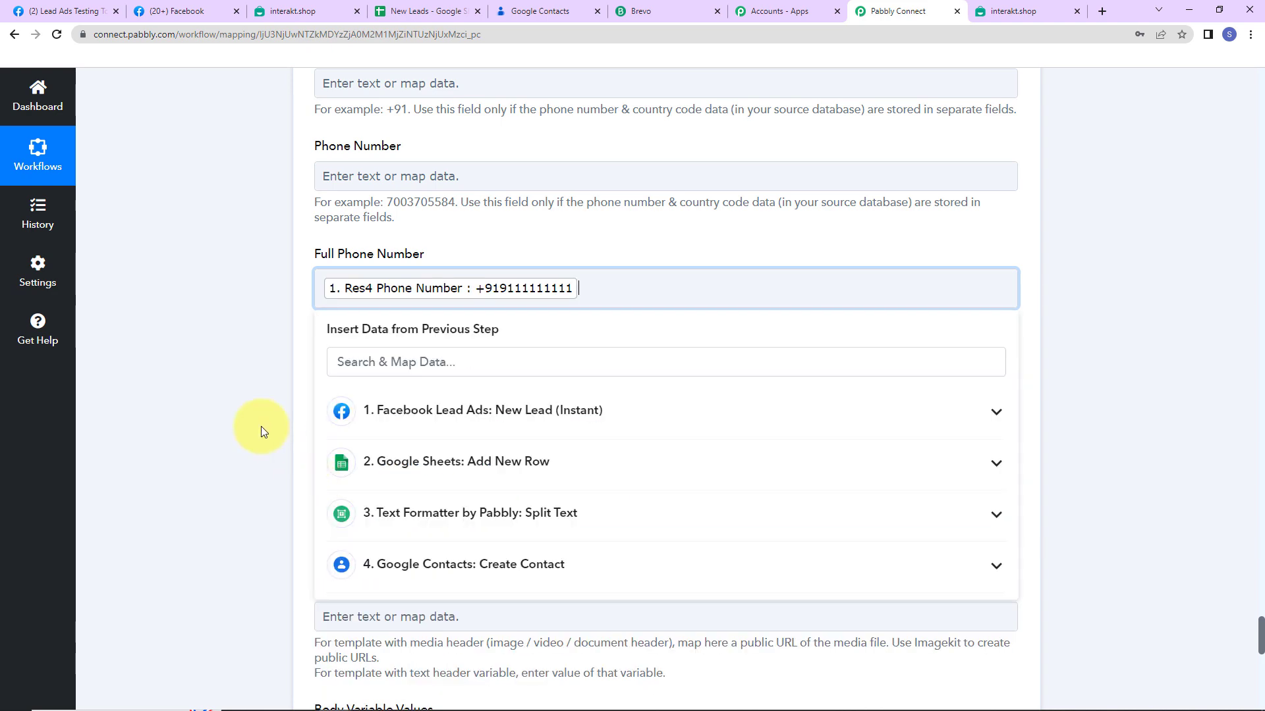
left_click(261, 425)
scroll(261, 426, "down", 2)
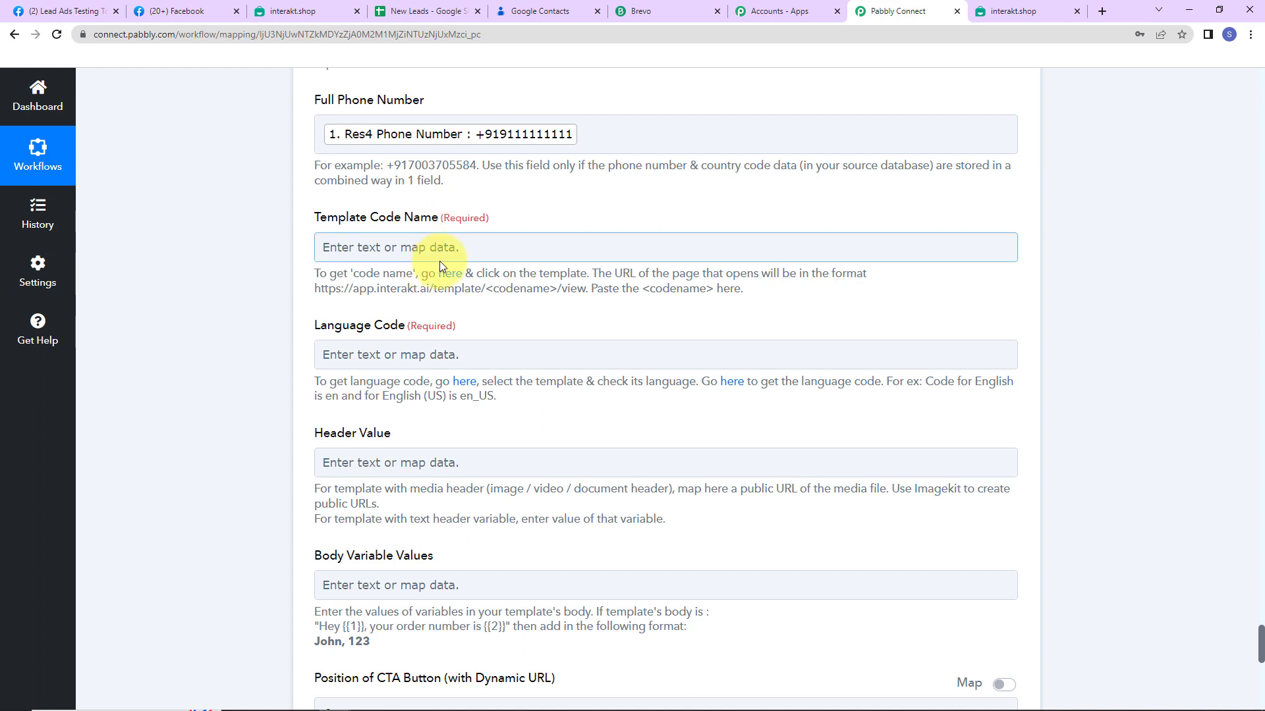
Open Interakt's Active WhatsApp Templates list and browse it, finding New Lead Final at the top
left_click(450, 280)
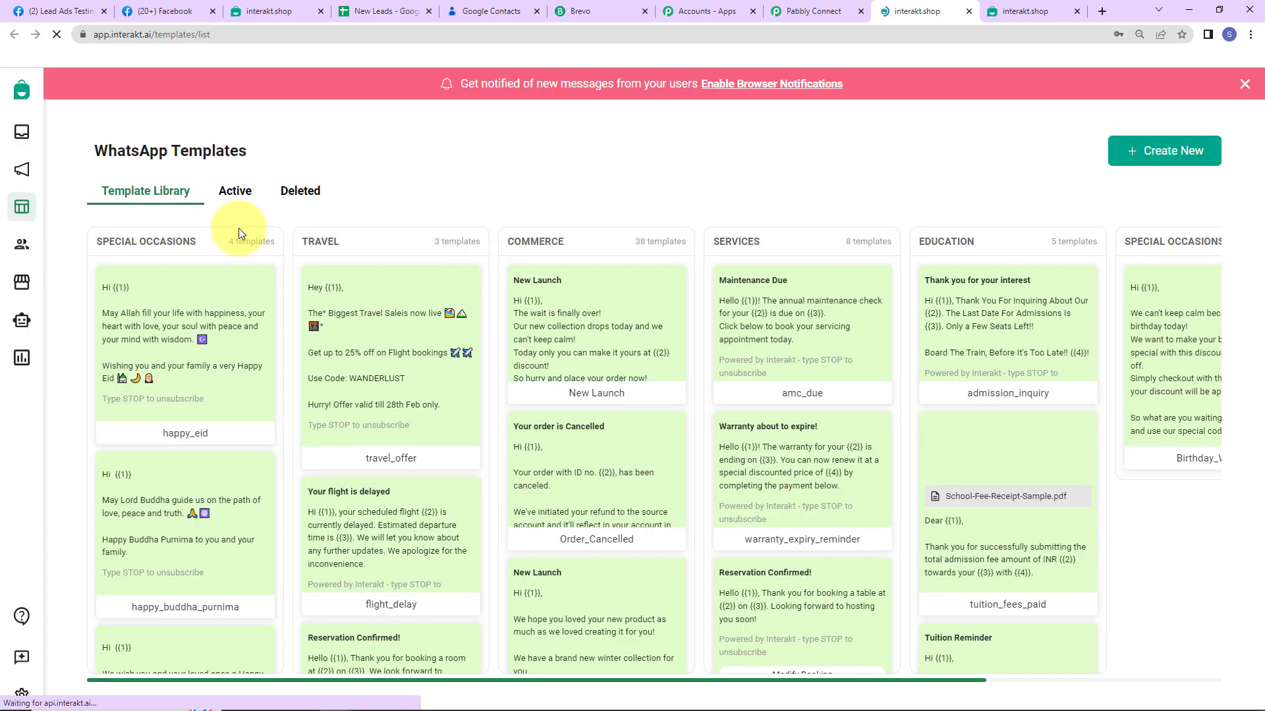
left_click(236, 196)
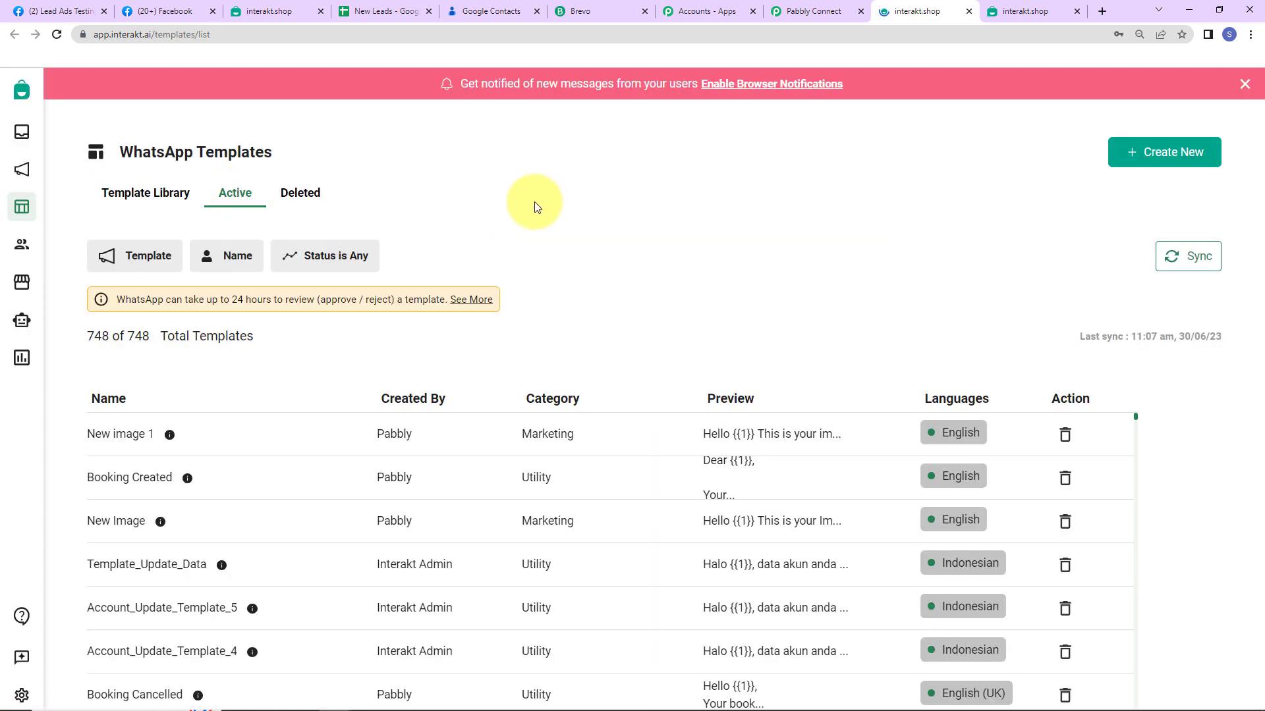
scroll(519, 247, "down", 3)
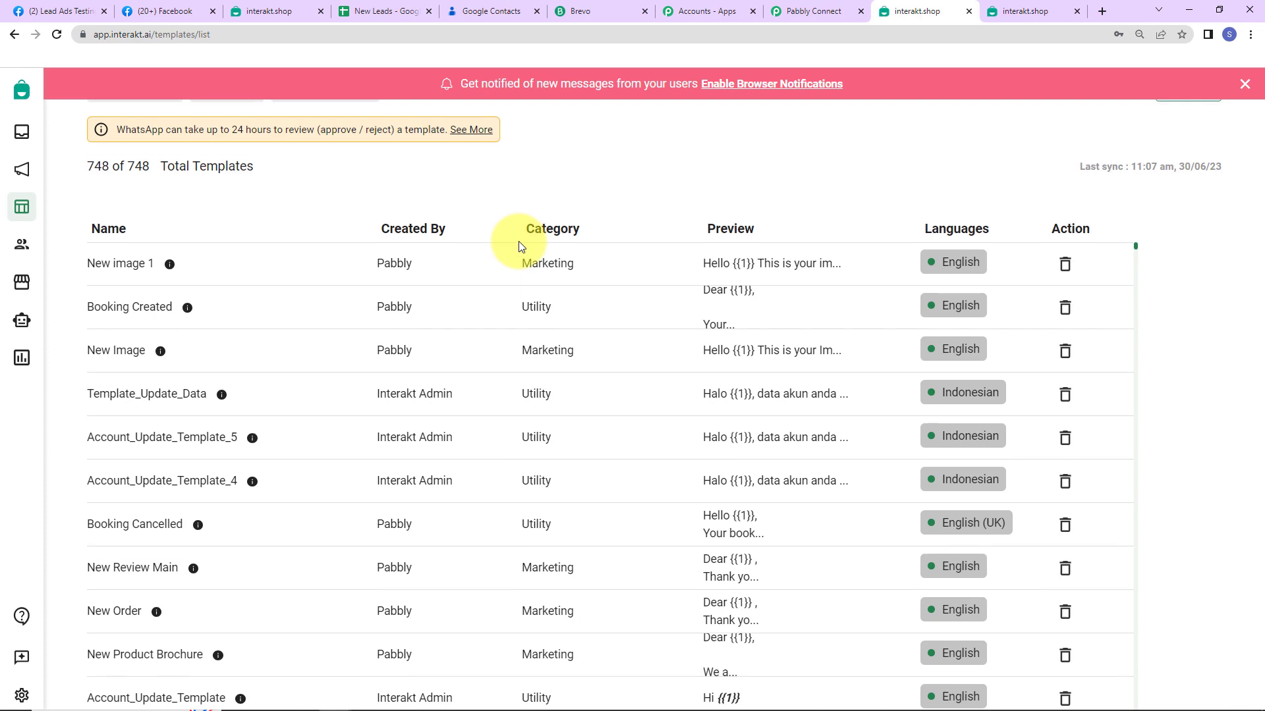
scroll(387, 485, "down", 10)
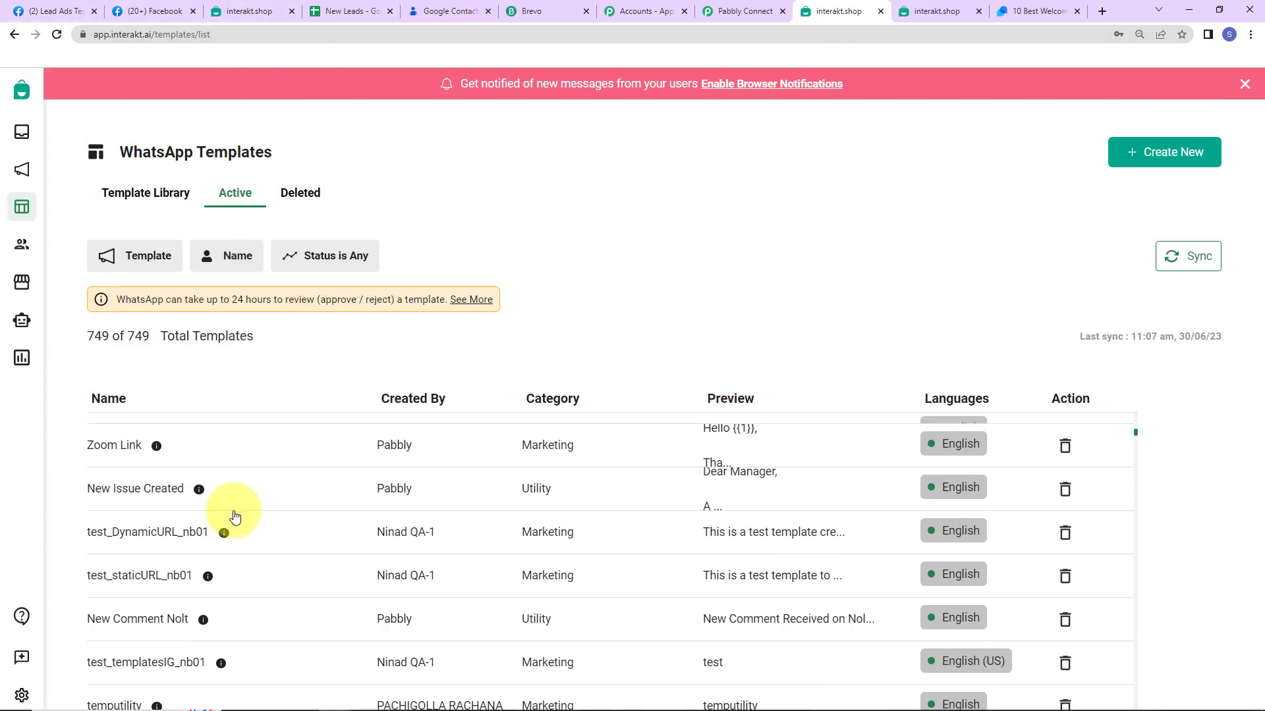
scroll(235, 517, "up", 5)
scroll(235, 517, "up", 3)
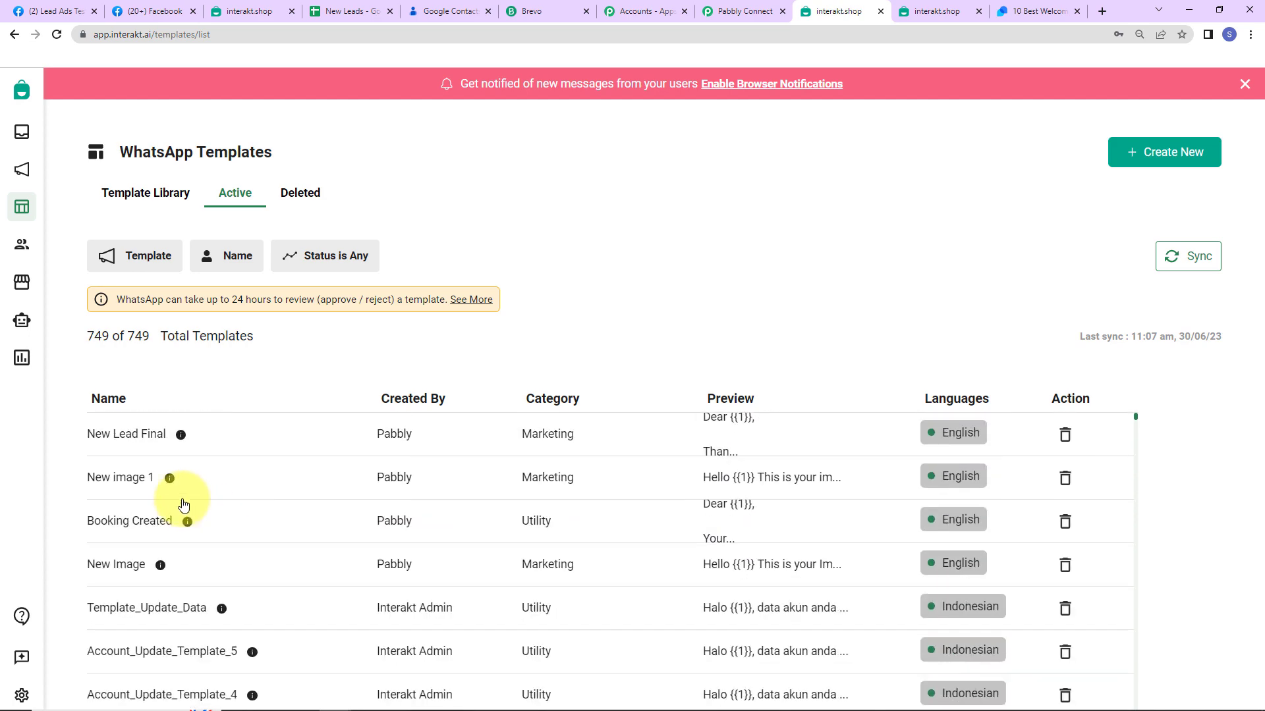
Open the New Lead Final template in Interakt and review its message body
left_click(123, 434)
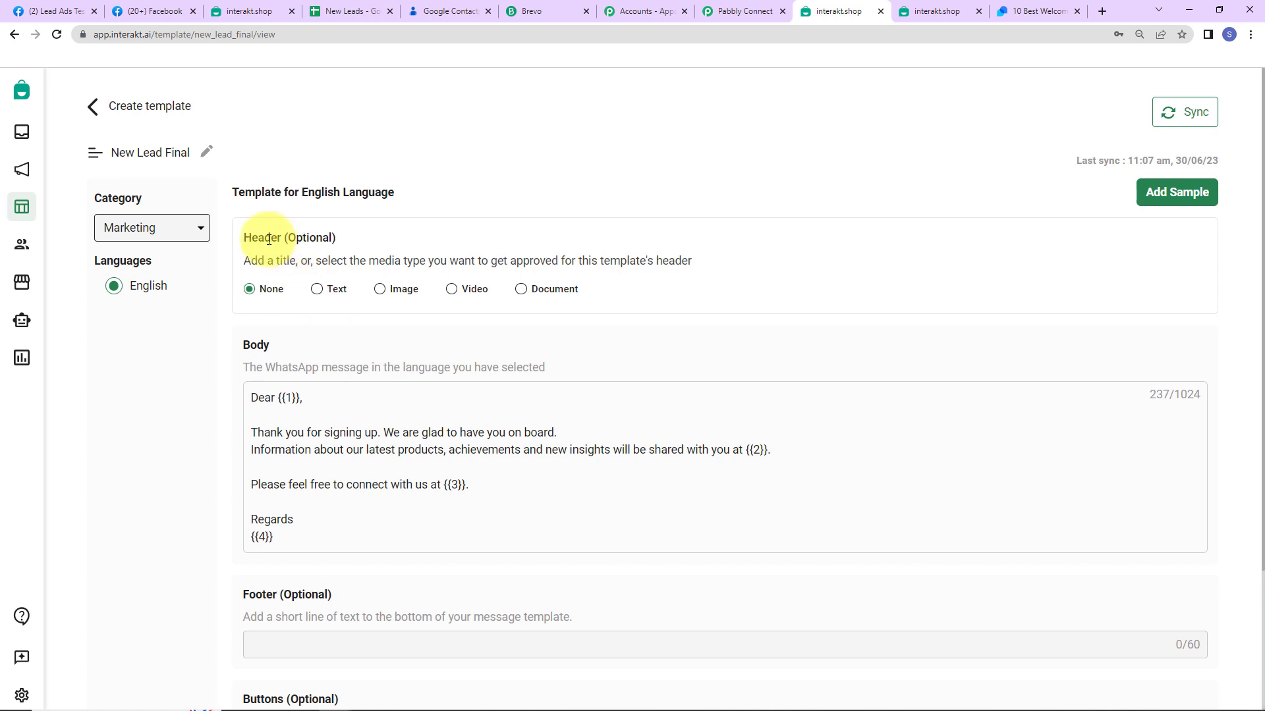
scroll(415, 354, "down", 2)
scroll(418, 358, "down", 1)
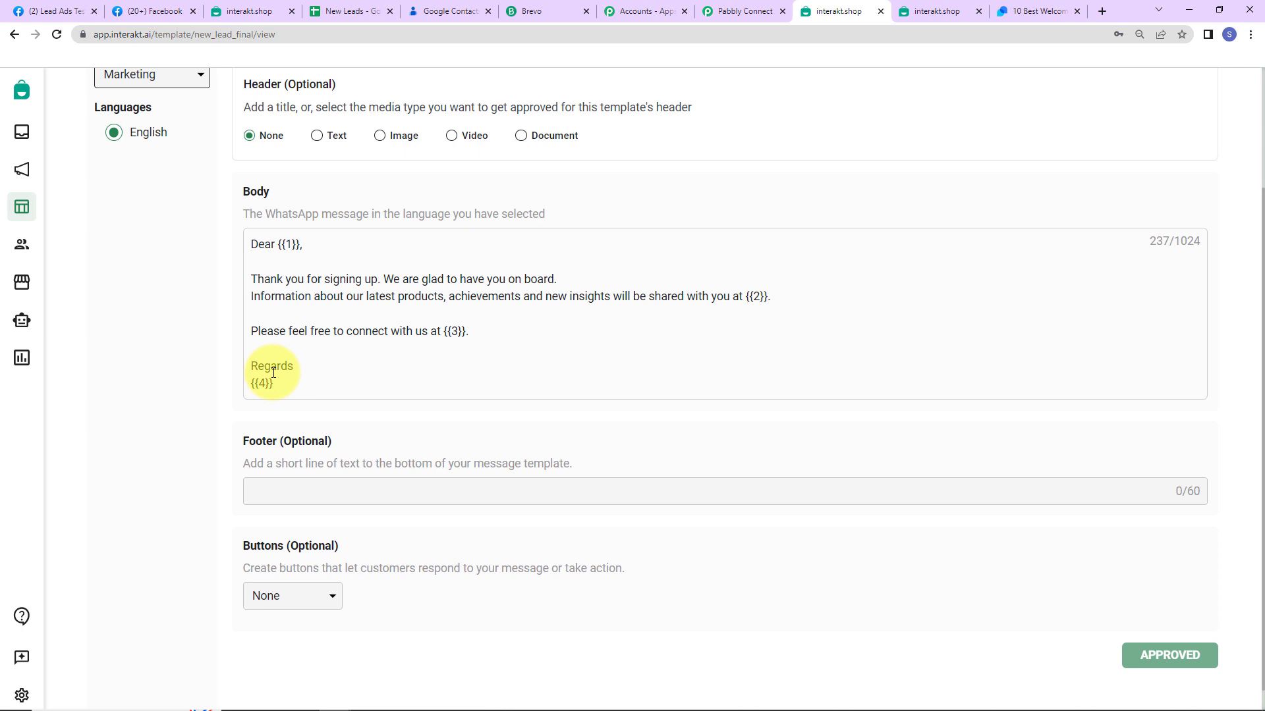
scroll(415, 418, "down", 1)
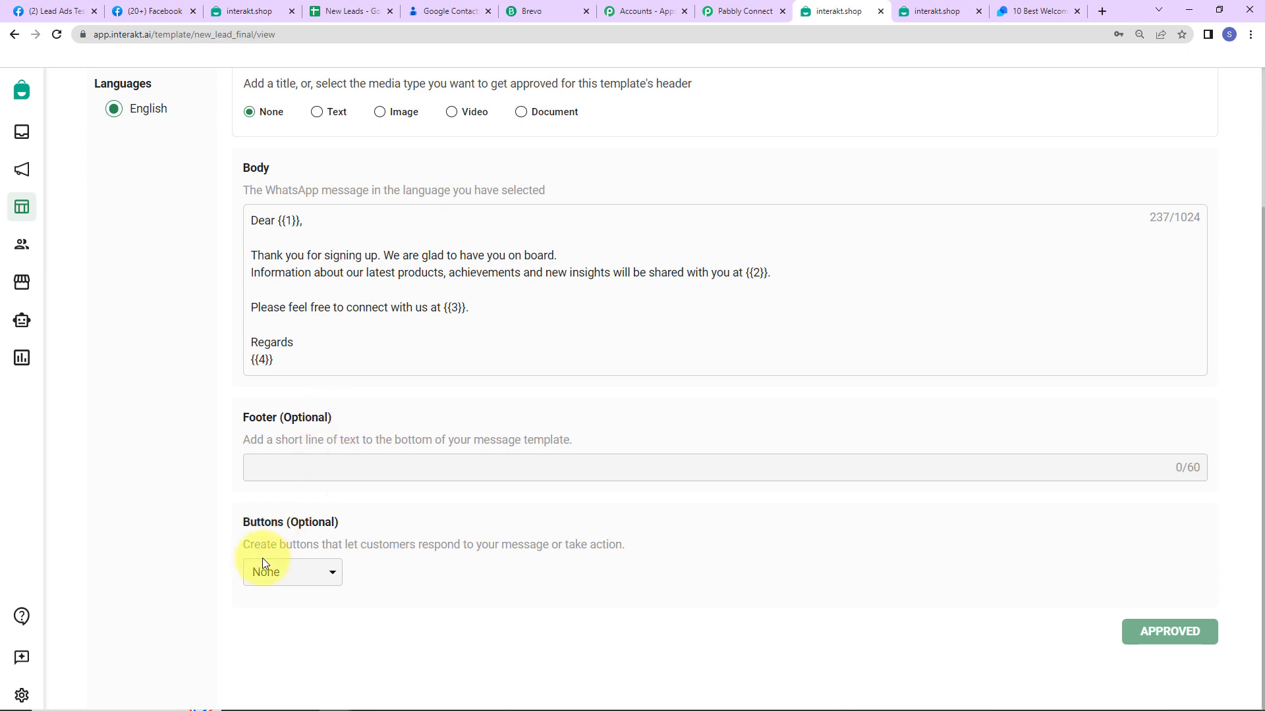
scroll(606, 486, "up", 3)
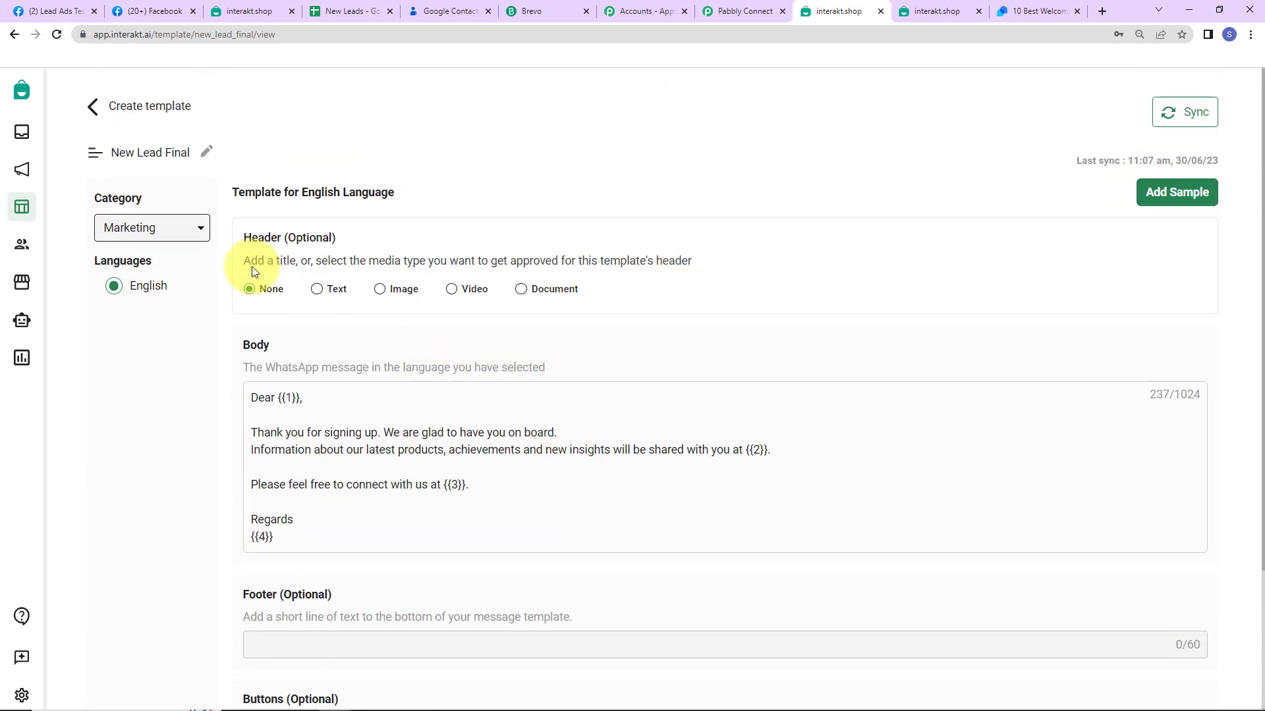
Copy the code name new_lead_final from the page address and return to Pabbly Connect
double_click(227, 34)
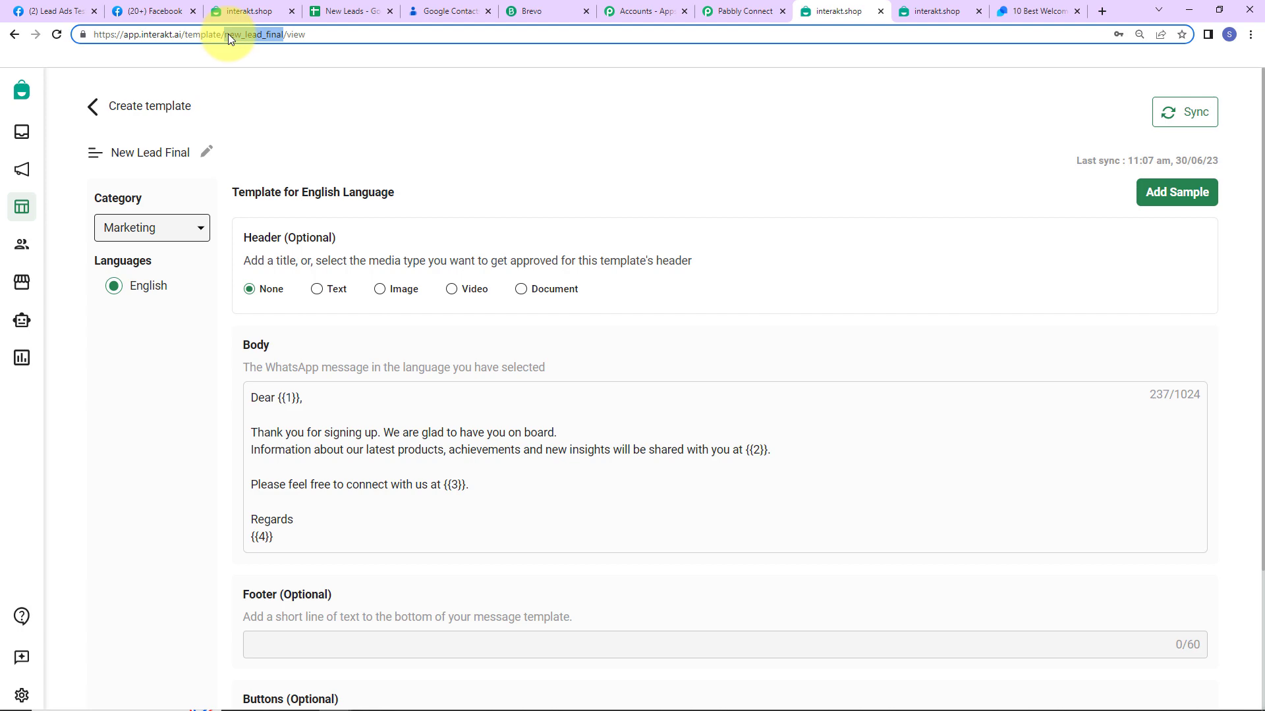
right_click(235, 36)
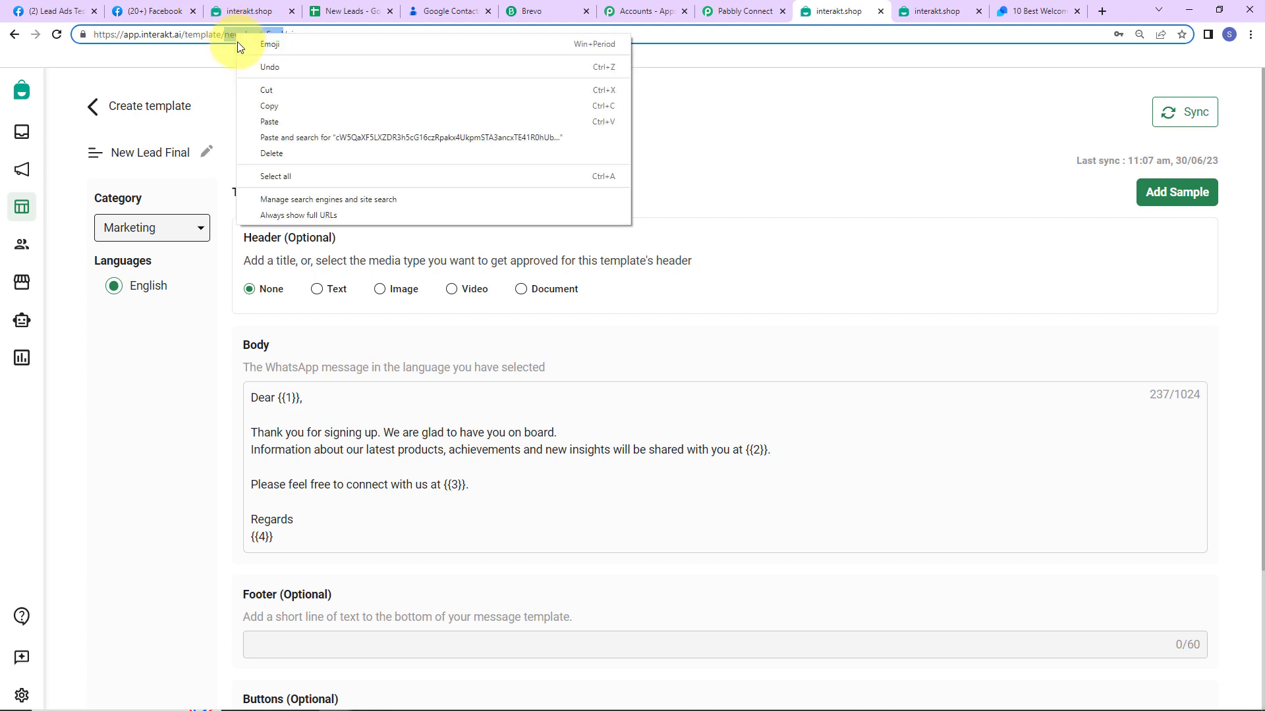
left_click(268, 106)
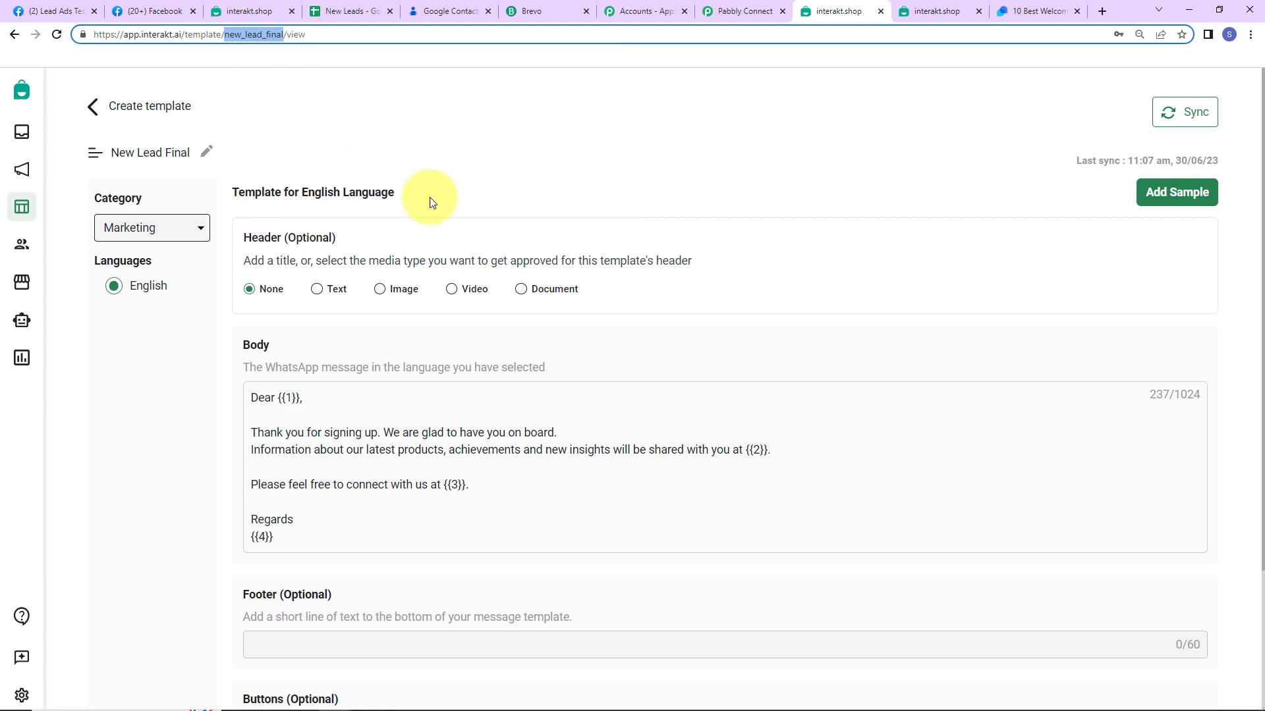
left_click(721, 16)
left_click(420, 236)
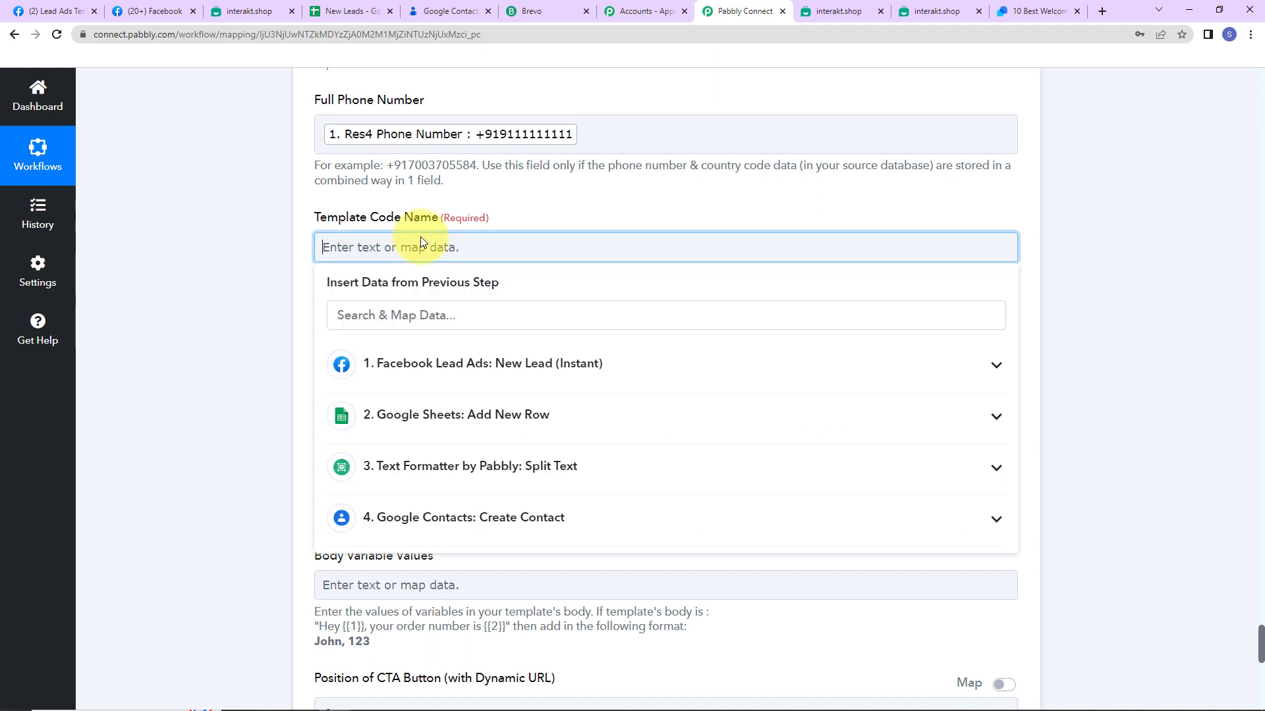
Paste new_lead_final as the Template Code Name and set the Language Code to en
key("ctrl+v")
left_click(240, 307)
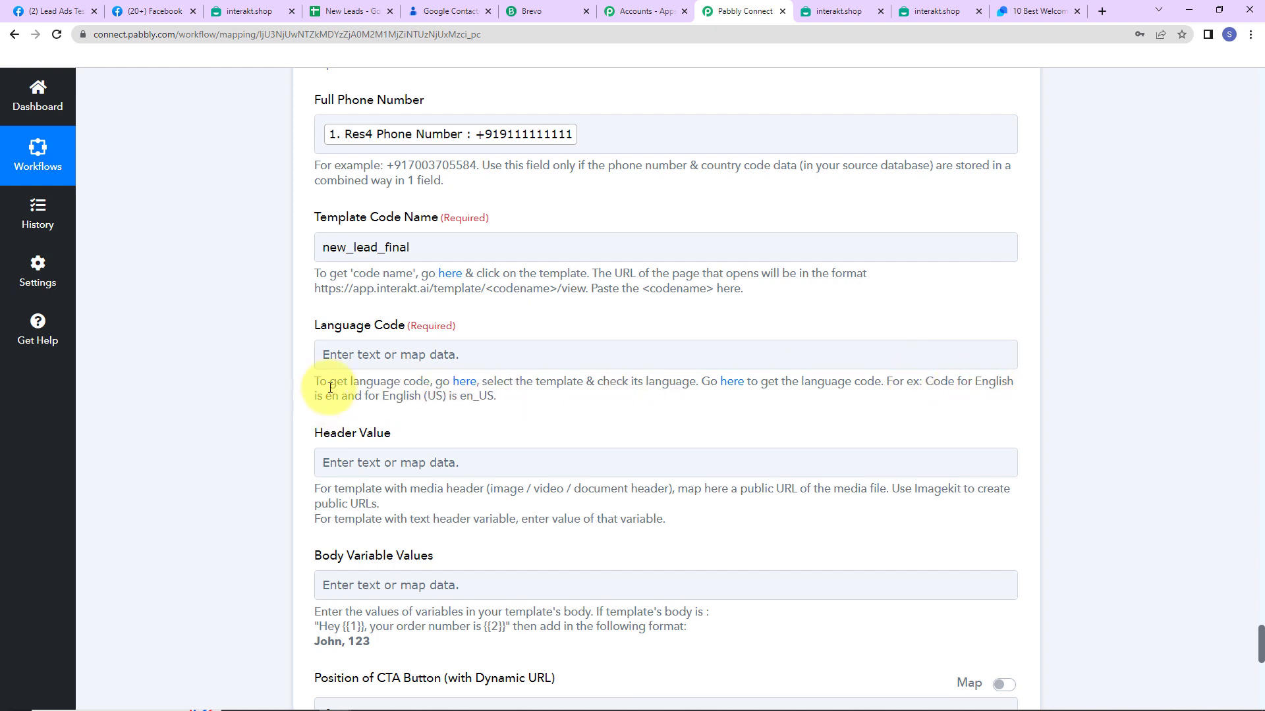
left_click(337, 356)
type("en")
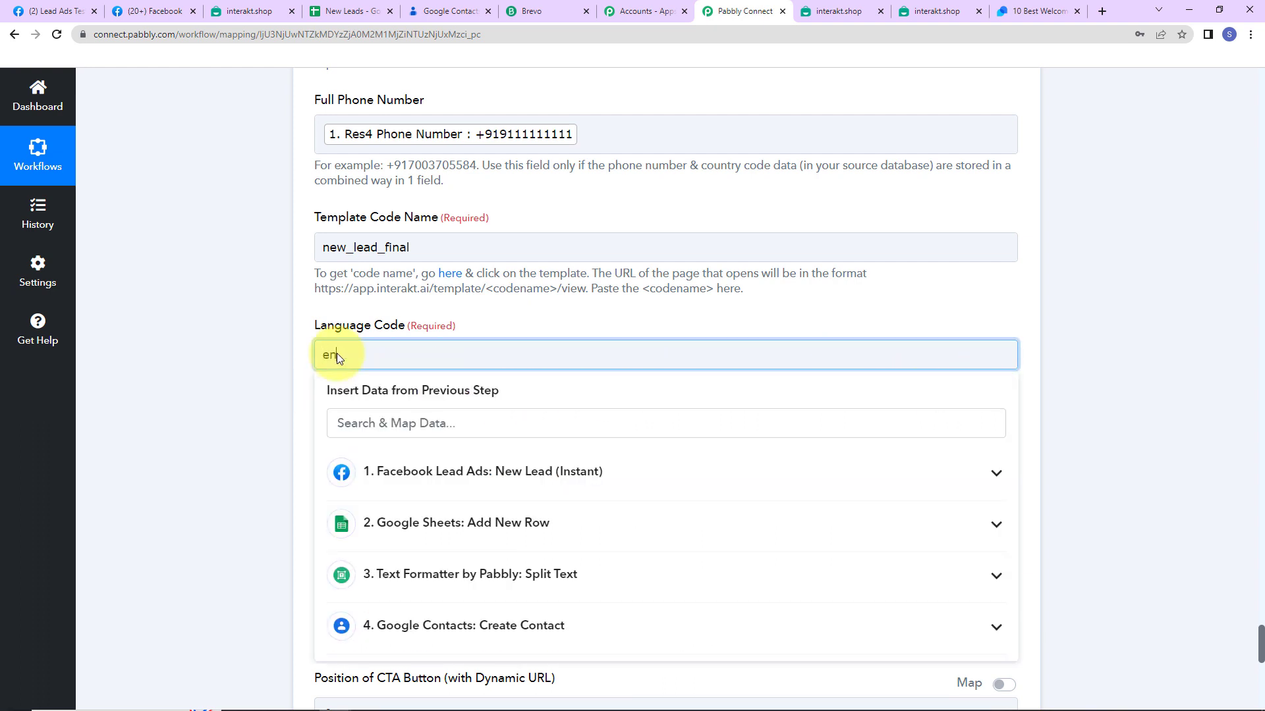
left_click(278, 366)
scroll(278, 366, "down", 2)
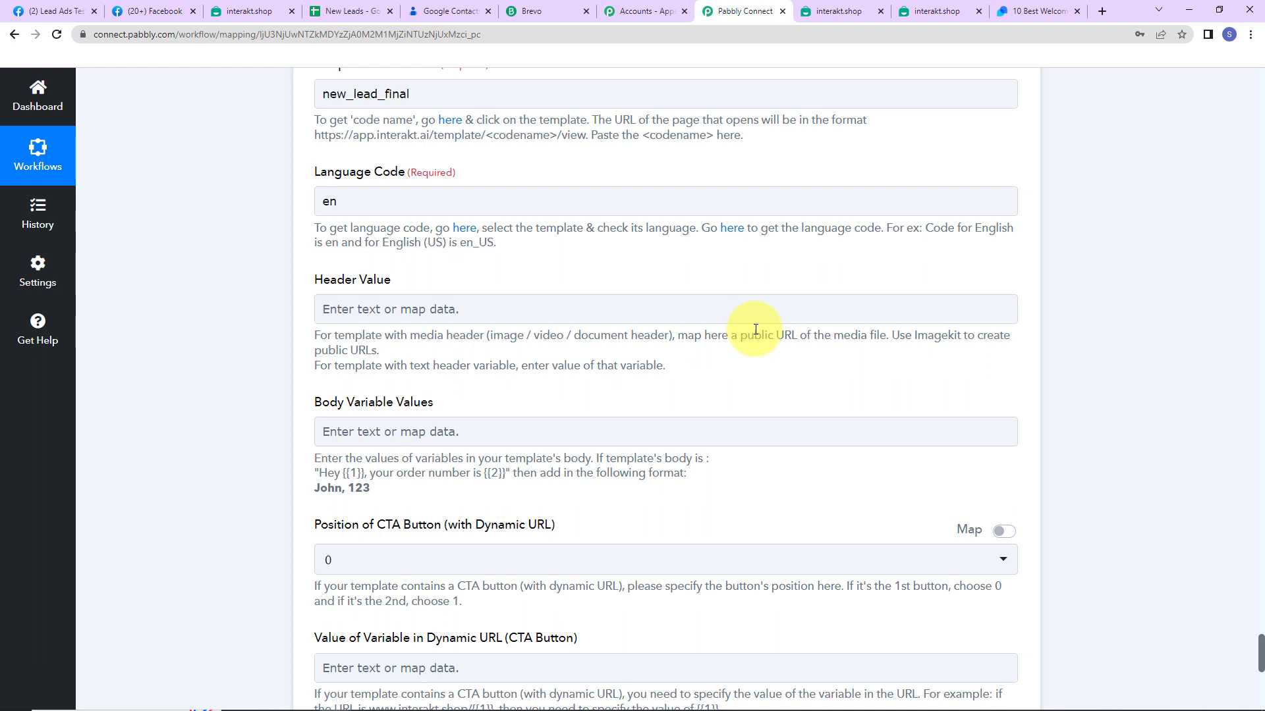
left_click(444, 309)
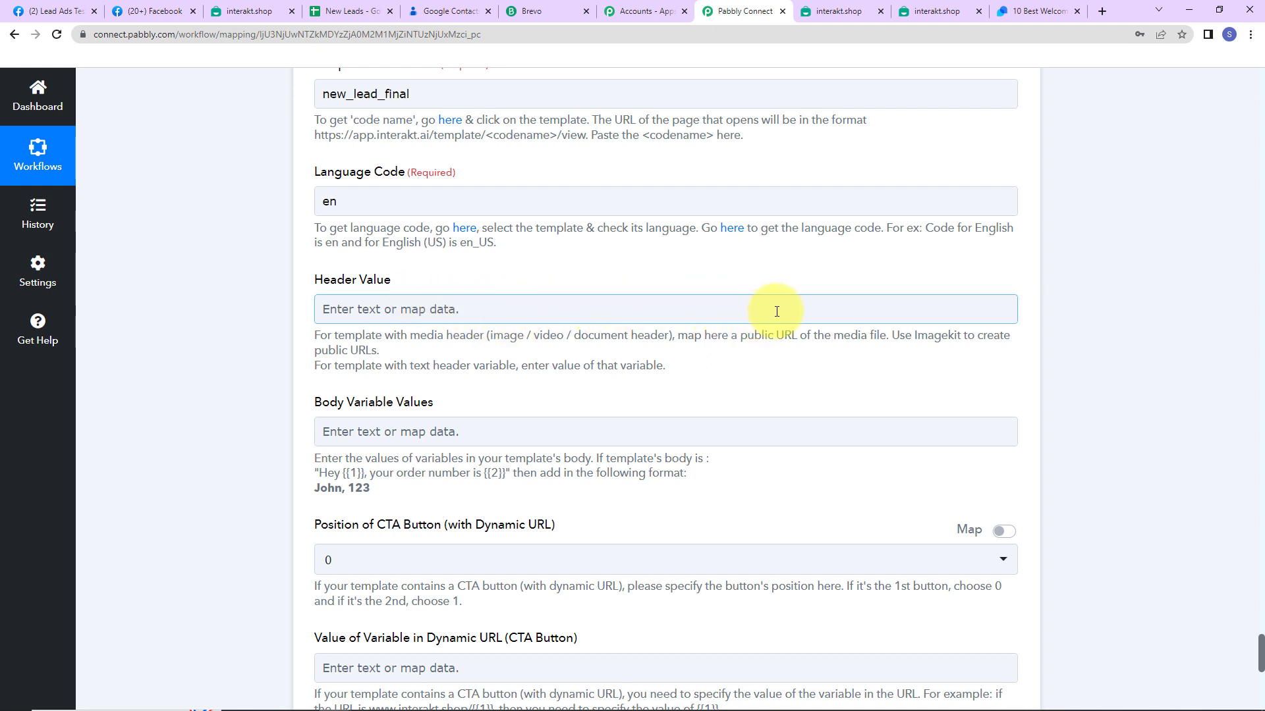
scroll(775, 334, "down", 2)
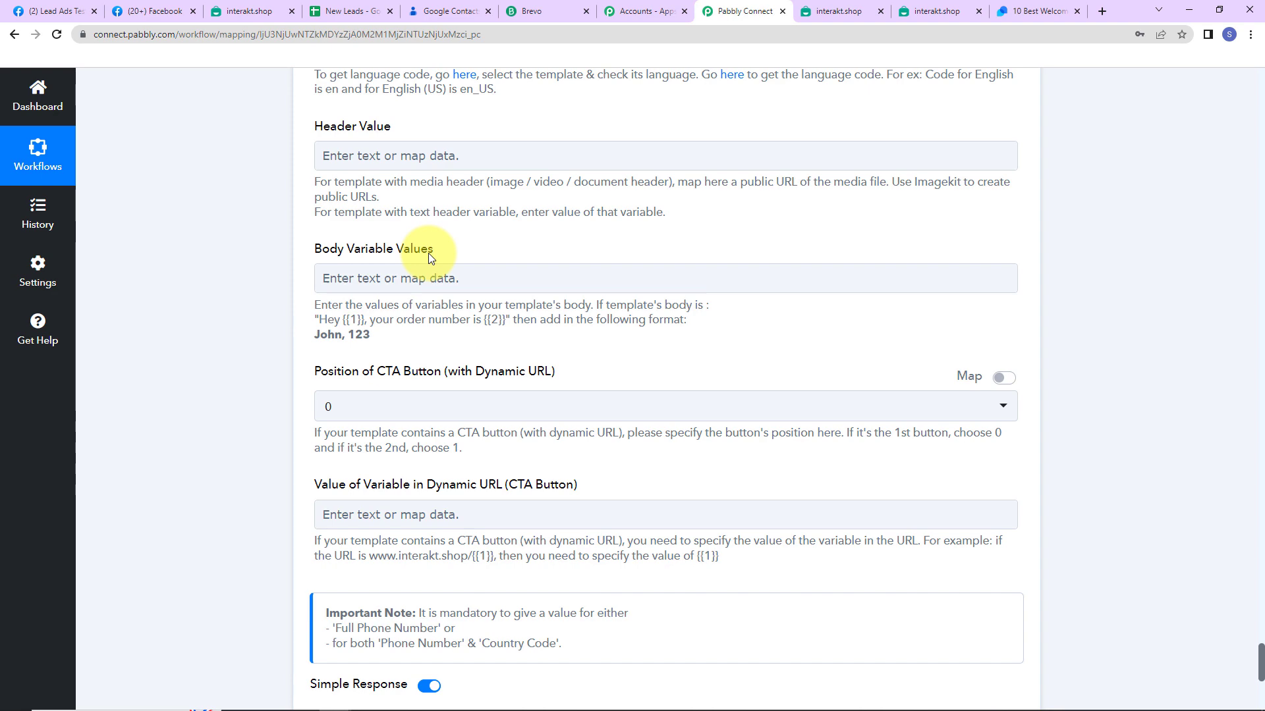
left_click(420, 279)
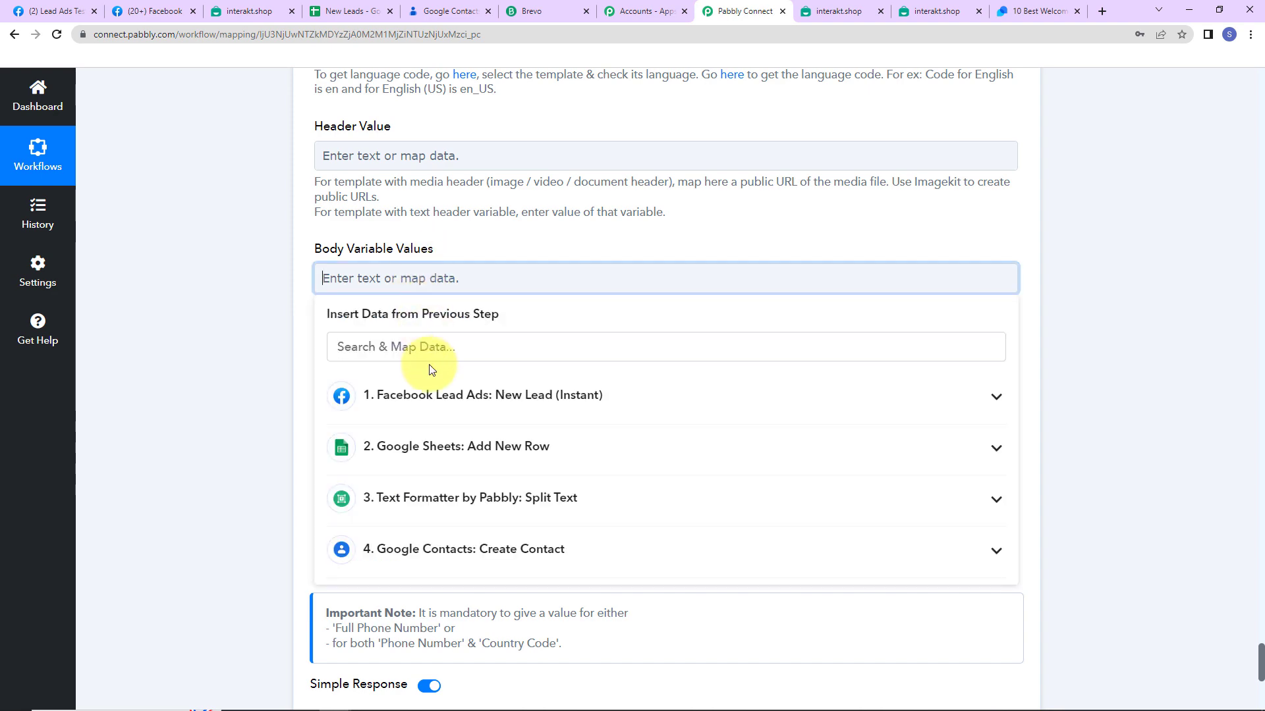
left_click(432, 397)
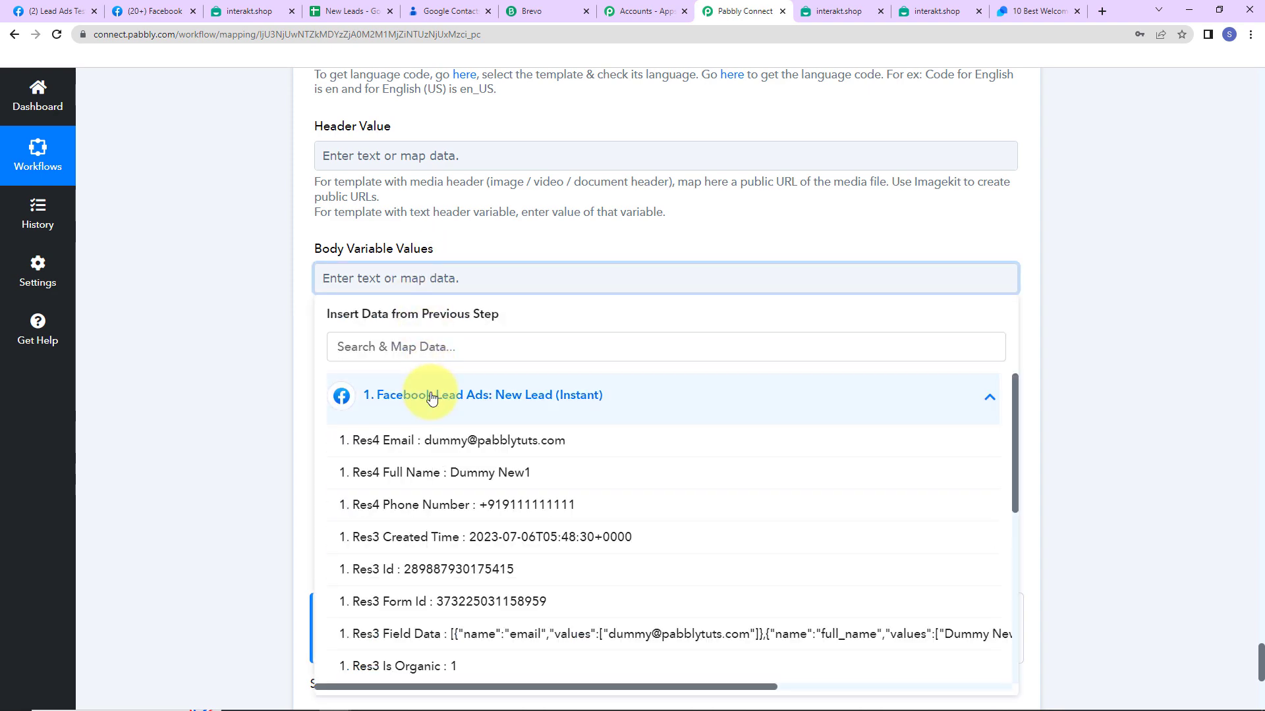
left_click(438, 472)
type(",")
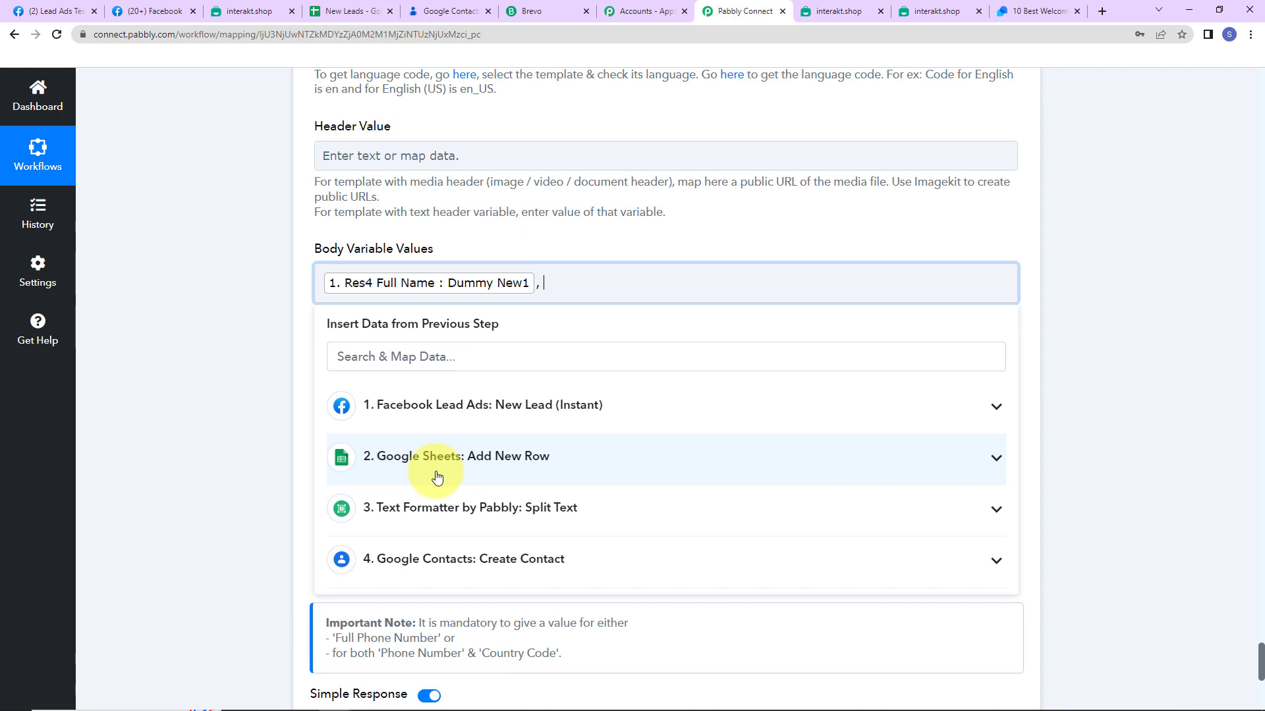
left_click(436, 425)
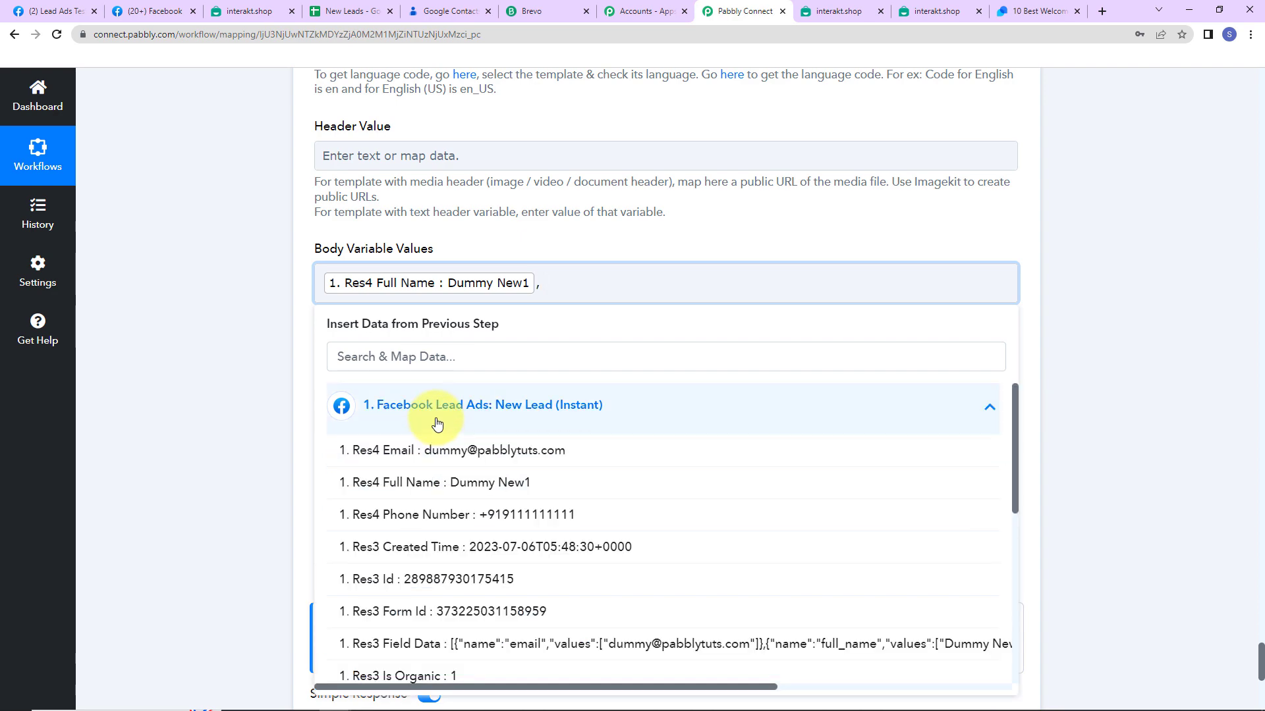
left_click(431, 452)
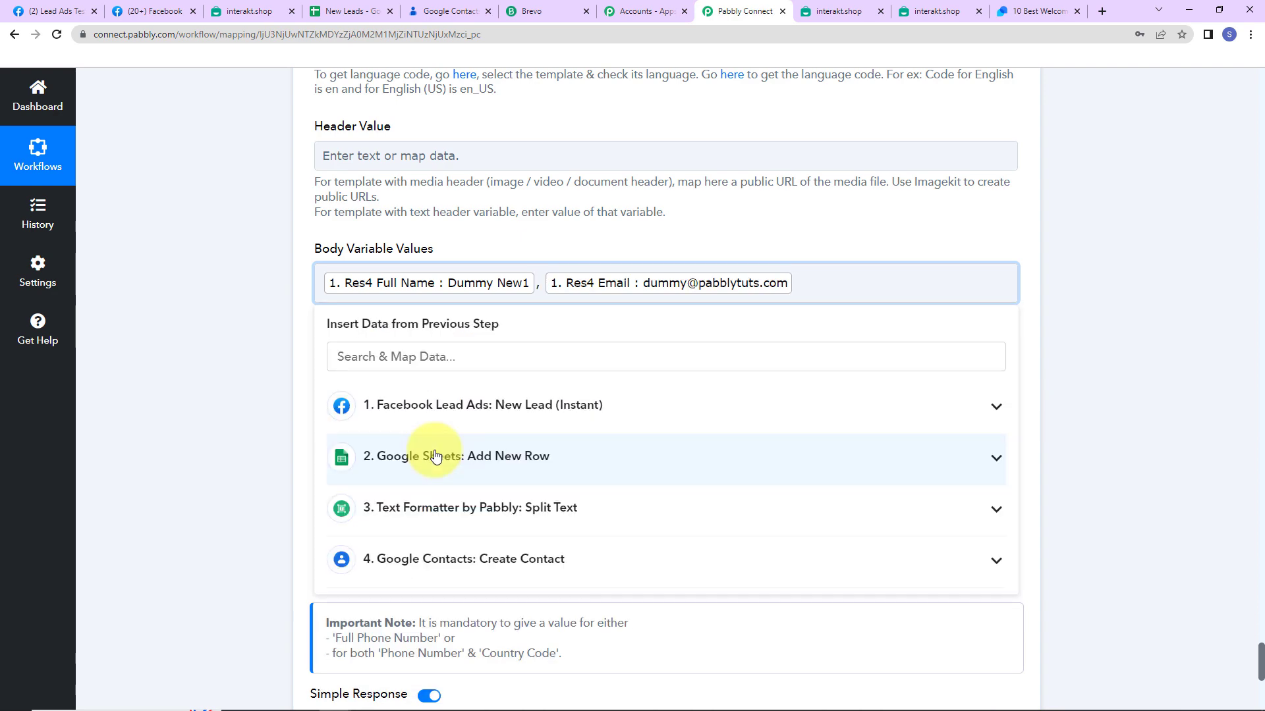
type(", ")
type("www.pabbly.com")
type(", XYZ Co")
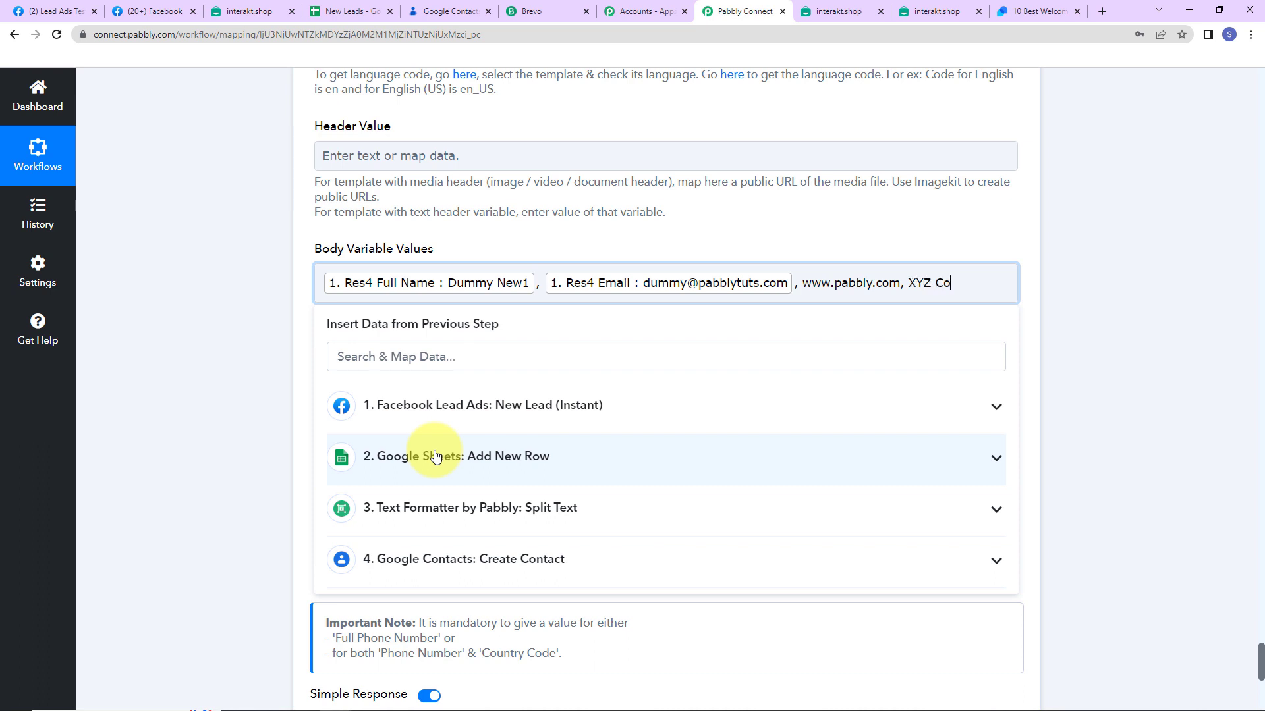
type("mpany")
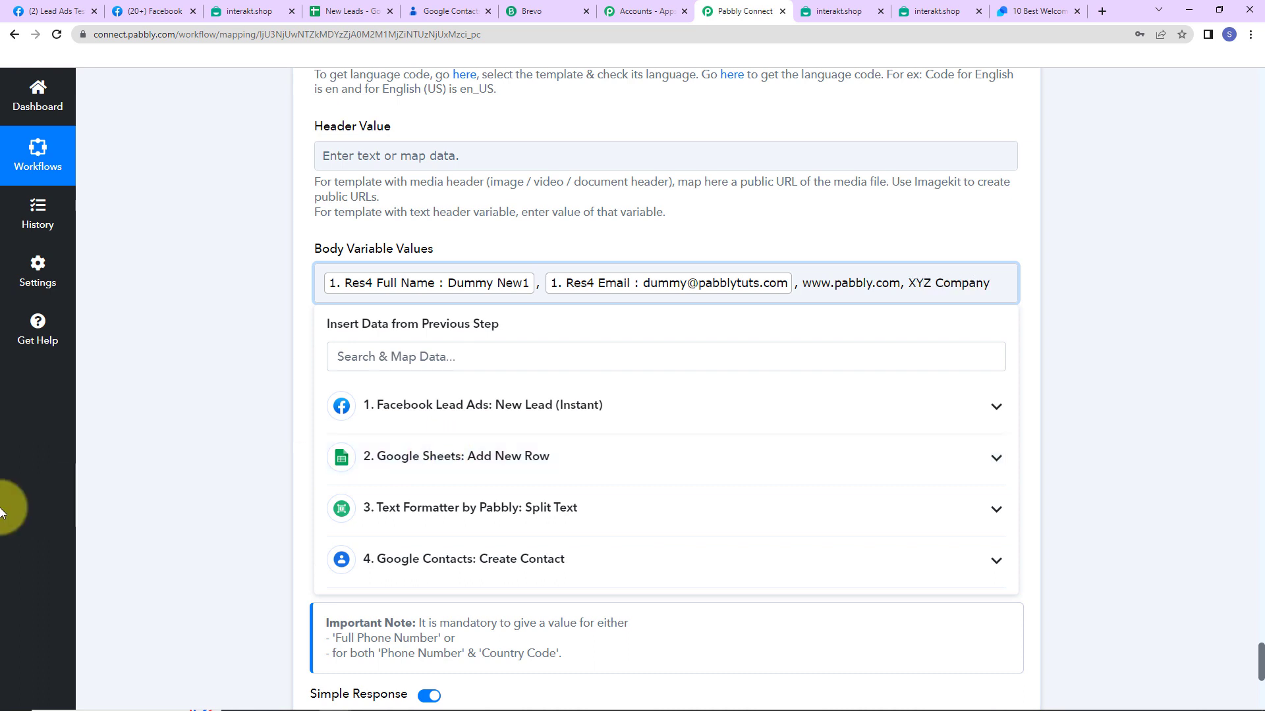
left_click(252, 302)
scroll(251, 301, "down", 3)
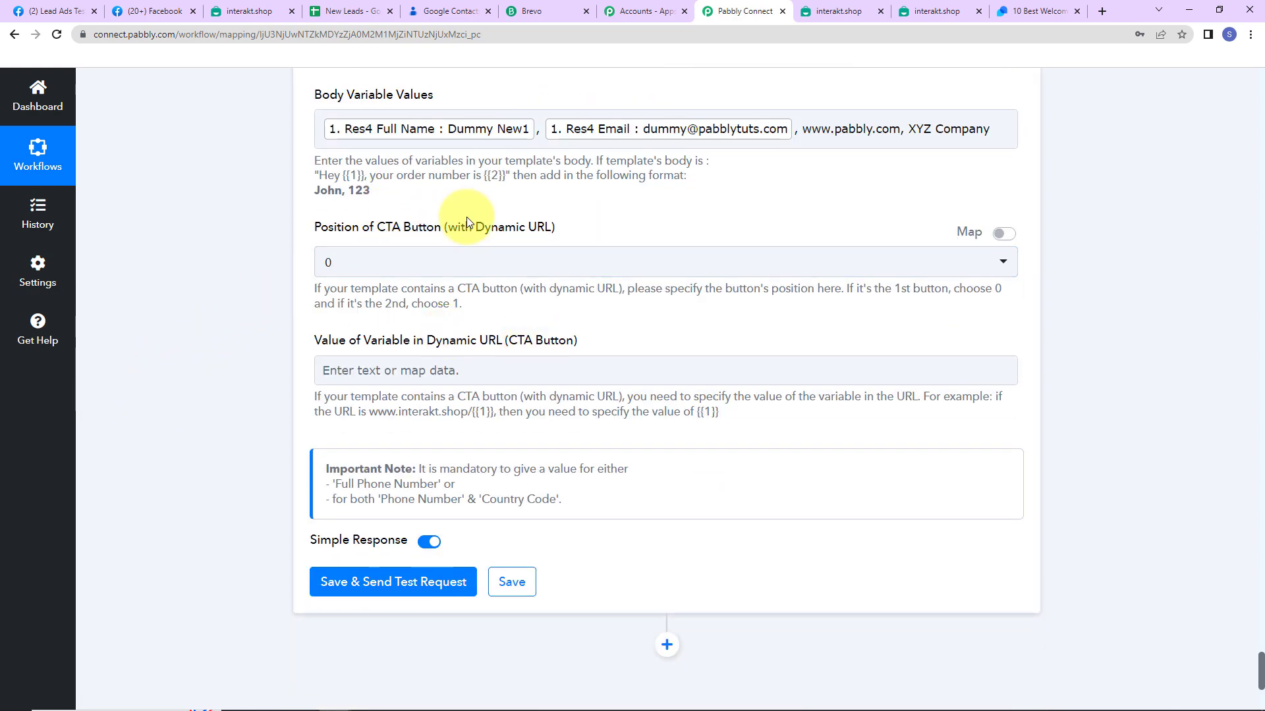
left_click(413, 379)
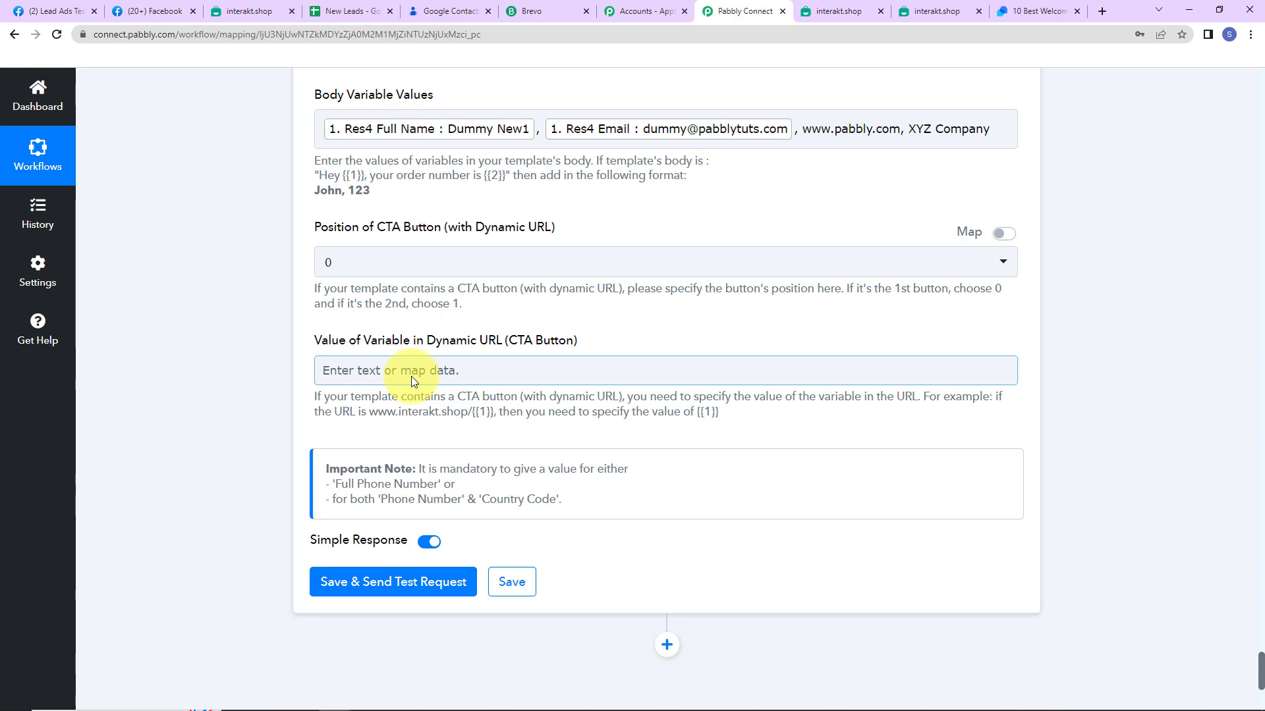
Save the Interakt step, send a test request and check that the response shows new_lead_final and en
left_click(366, 582)
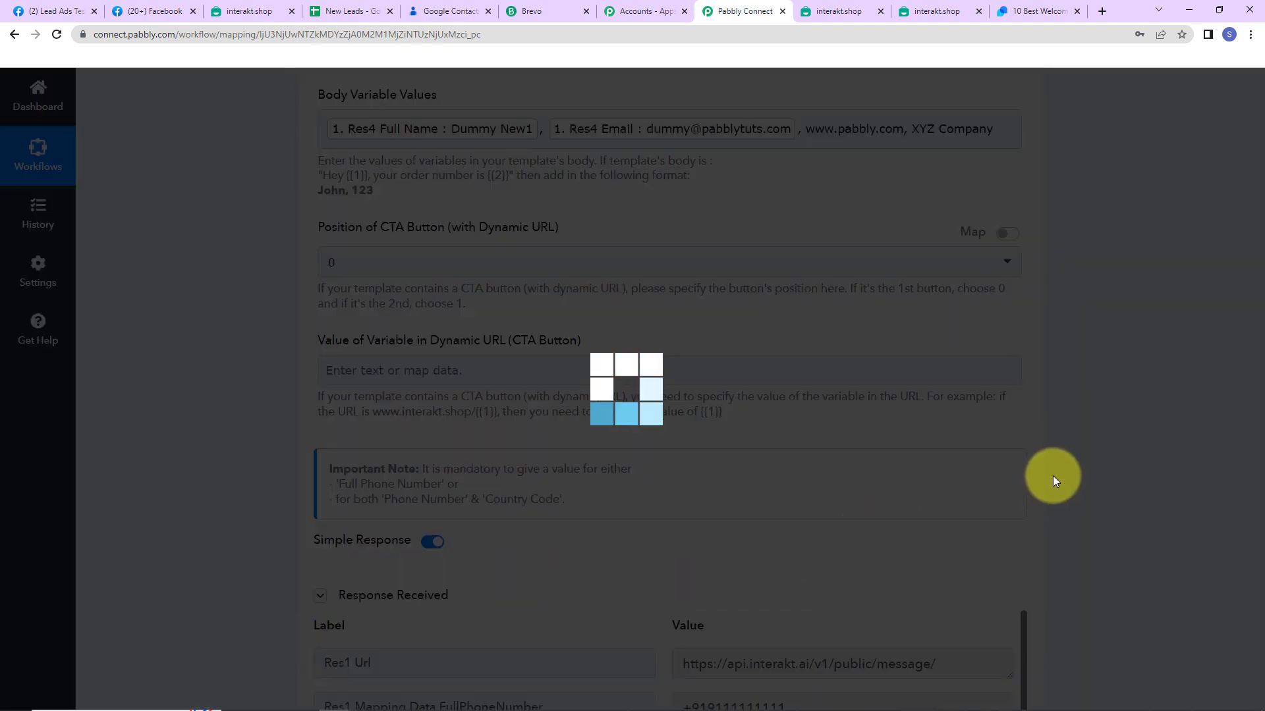
scroll(1057, 462, "down", 7)
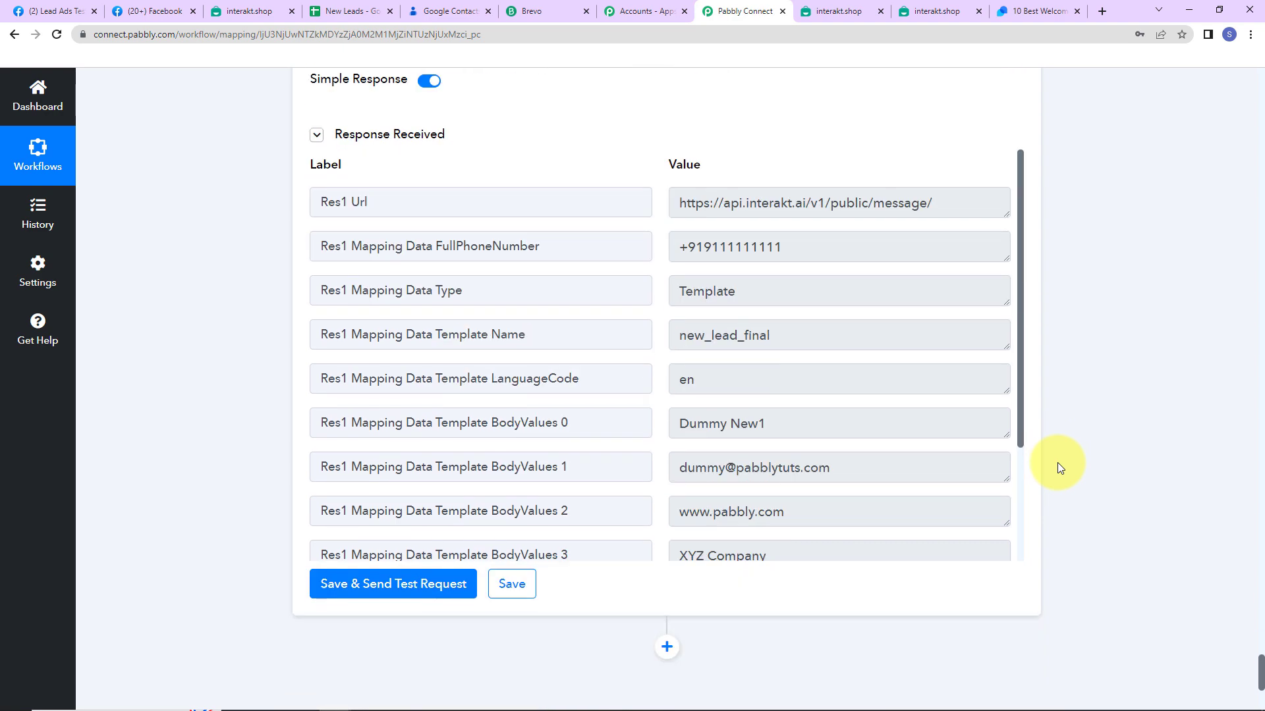
scroll(1057, 468, "up", 2)
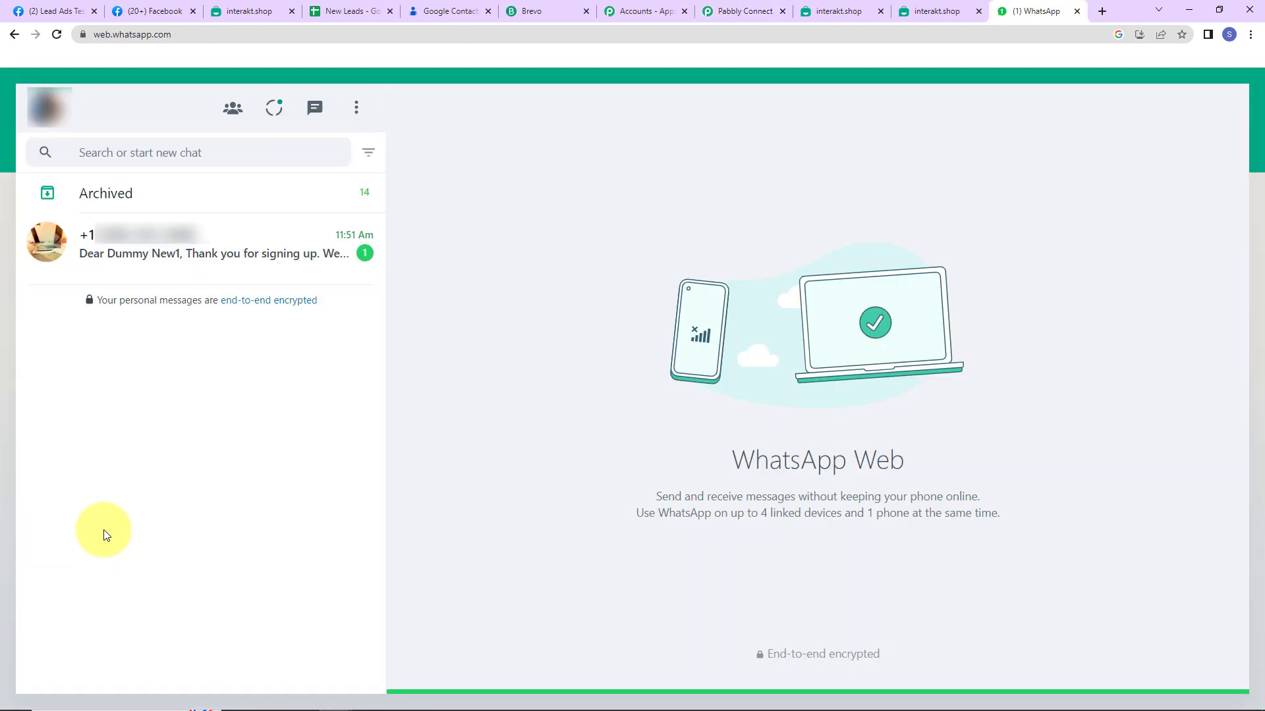
Check the test lead's filled-in template message in WhatsApp Web, then return to Pabbly Connect
left_click(207, 275)
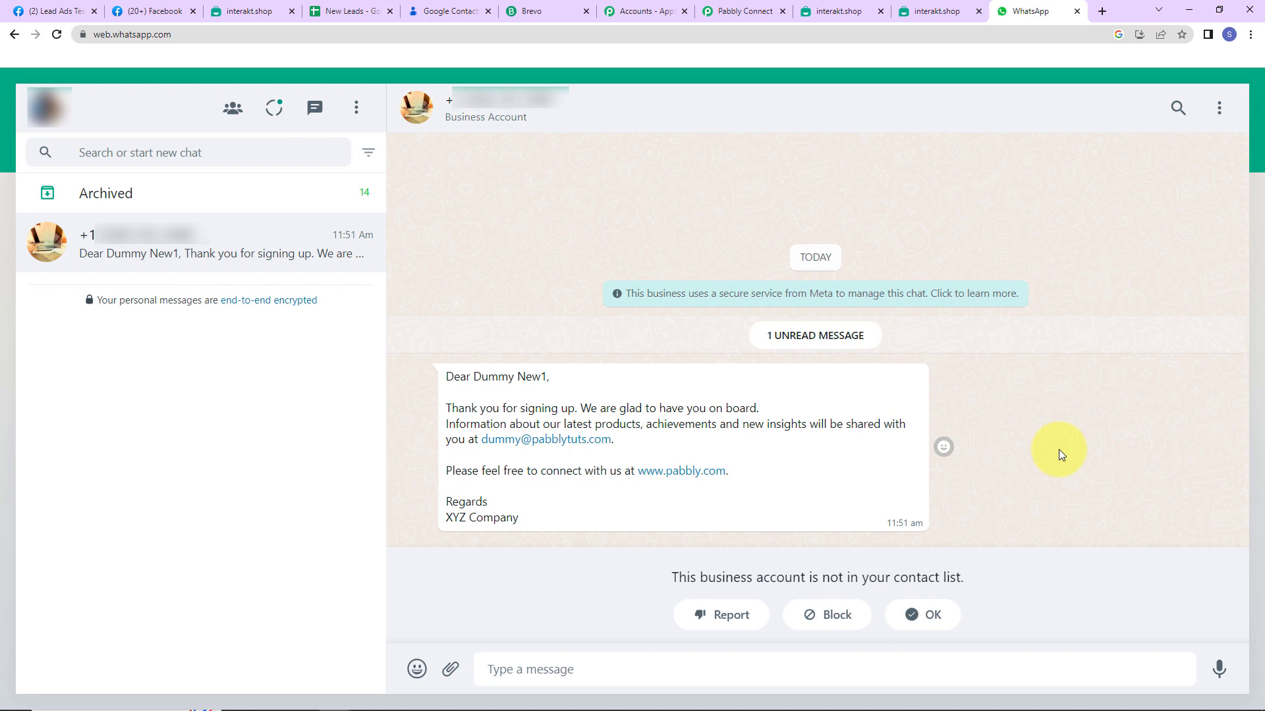
left_click(741, 12)
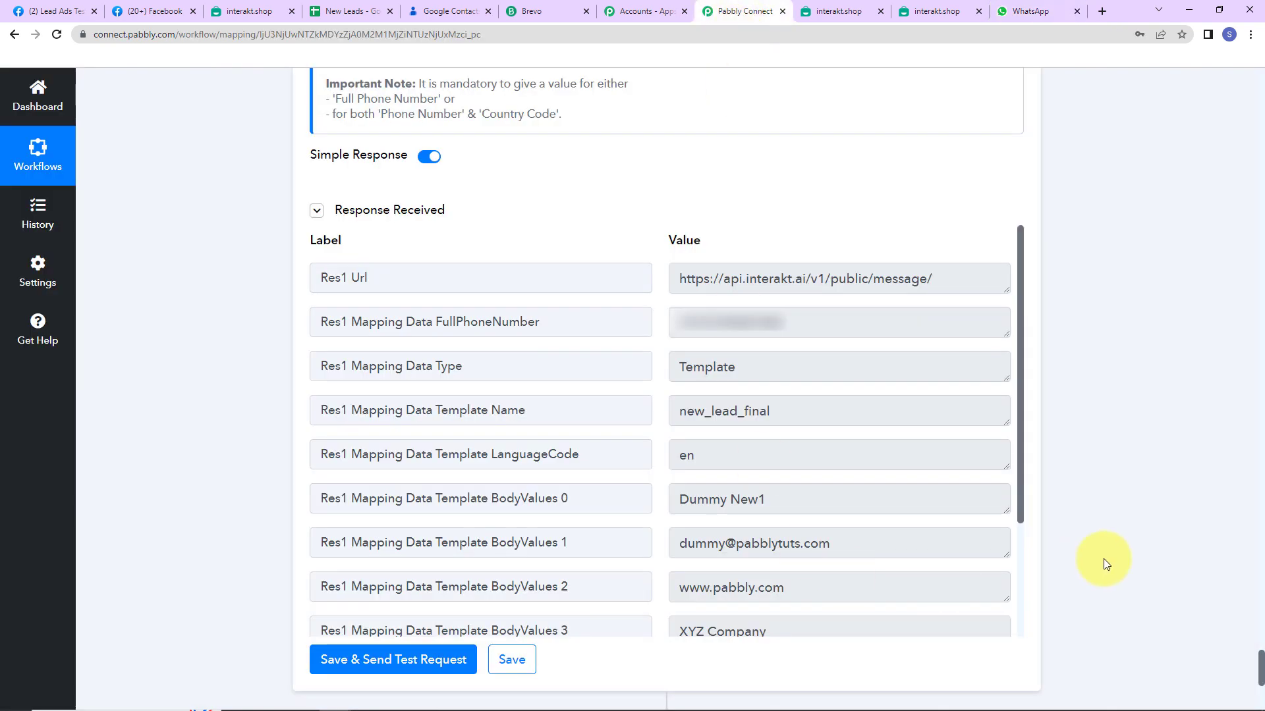
Add a Gmail action step after Interakt using the Send Email event
scroll(1148, 492, "down", 6)
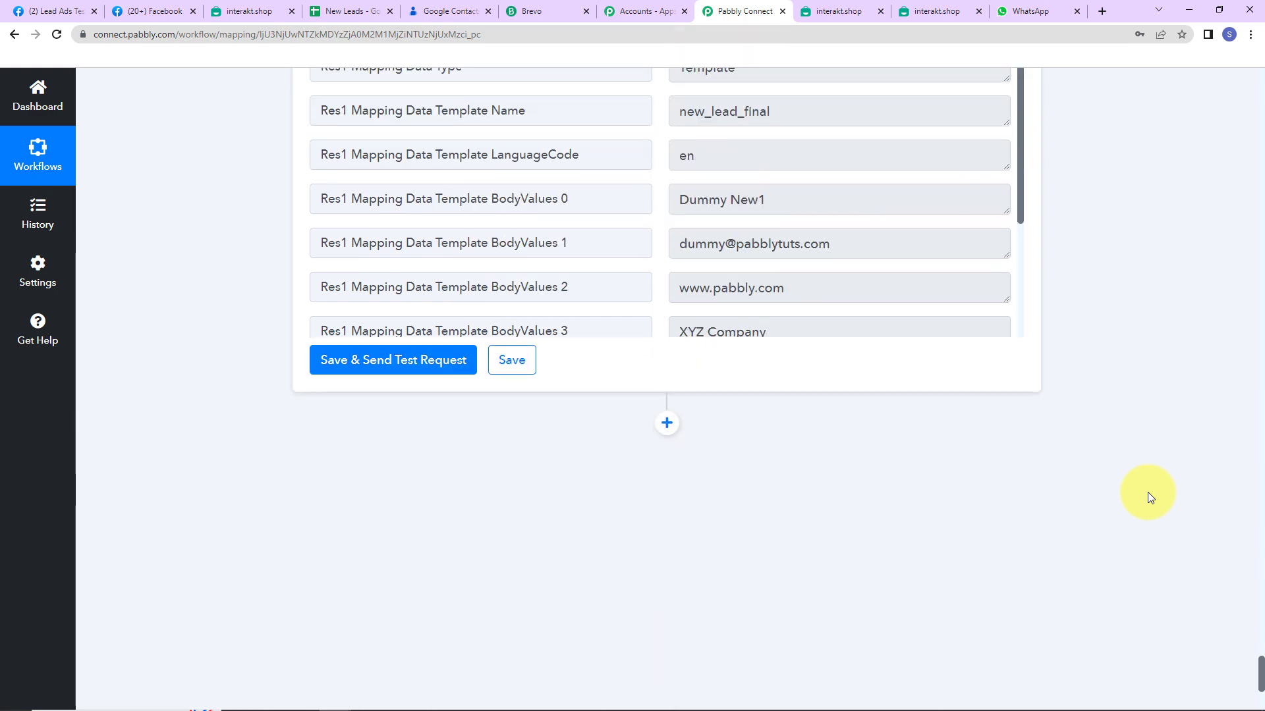
left_click(669, 315)
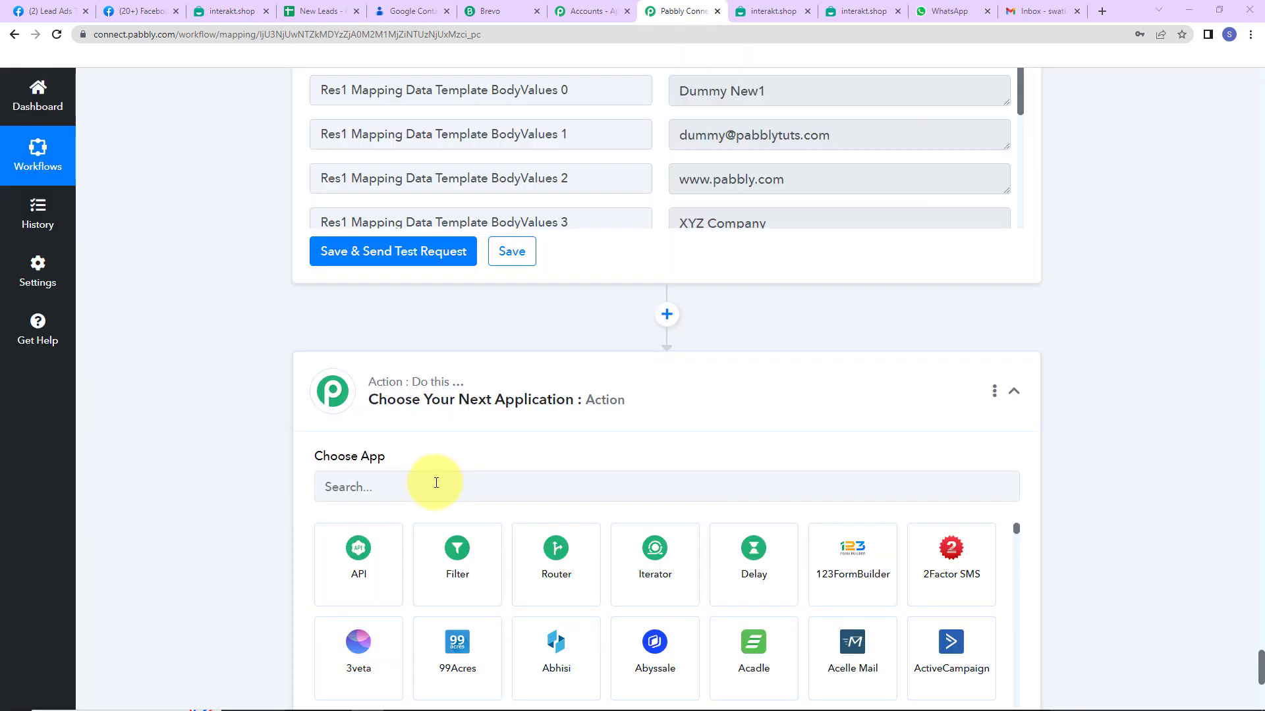
left_click(436, 483)
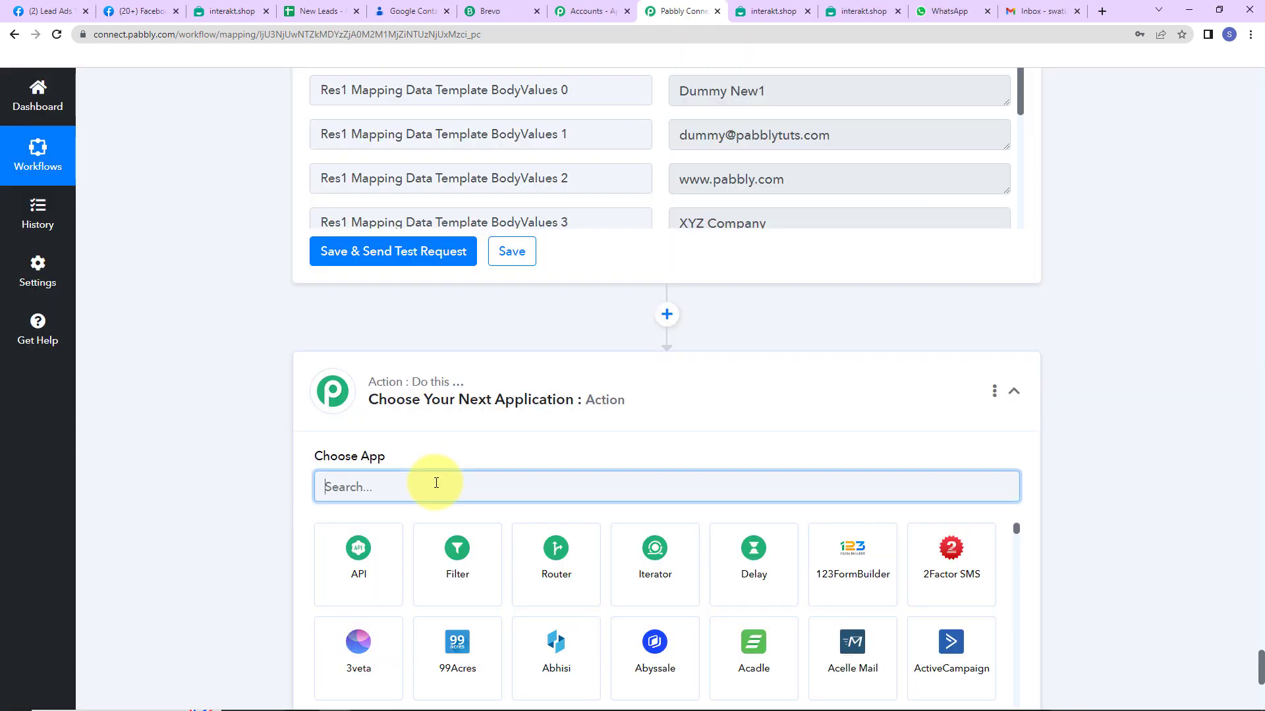
type("gmail")
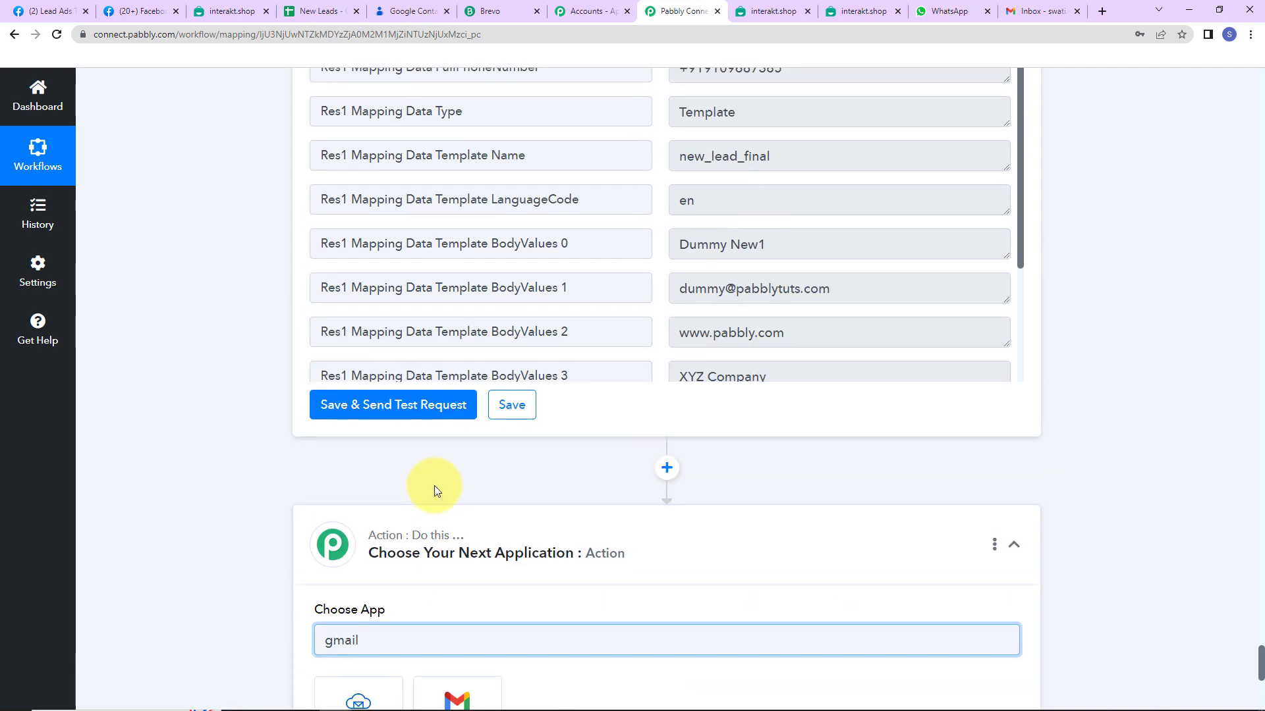
left_click(445, 559)
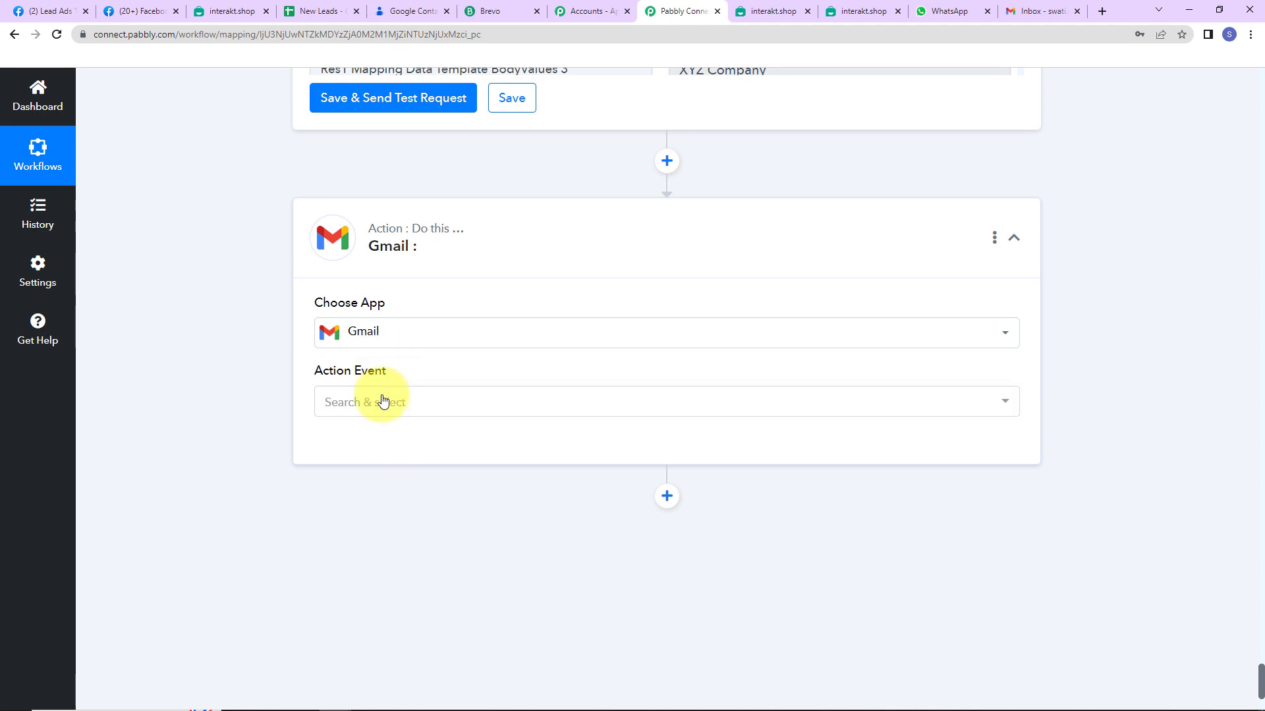
left_click(386, 402)
left_click(377, 484)
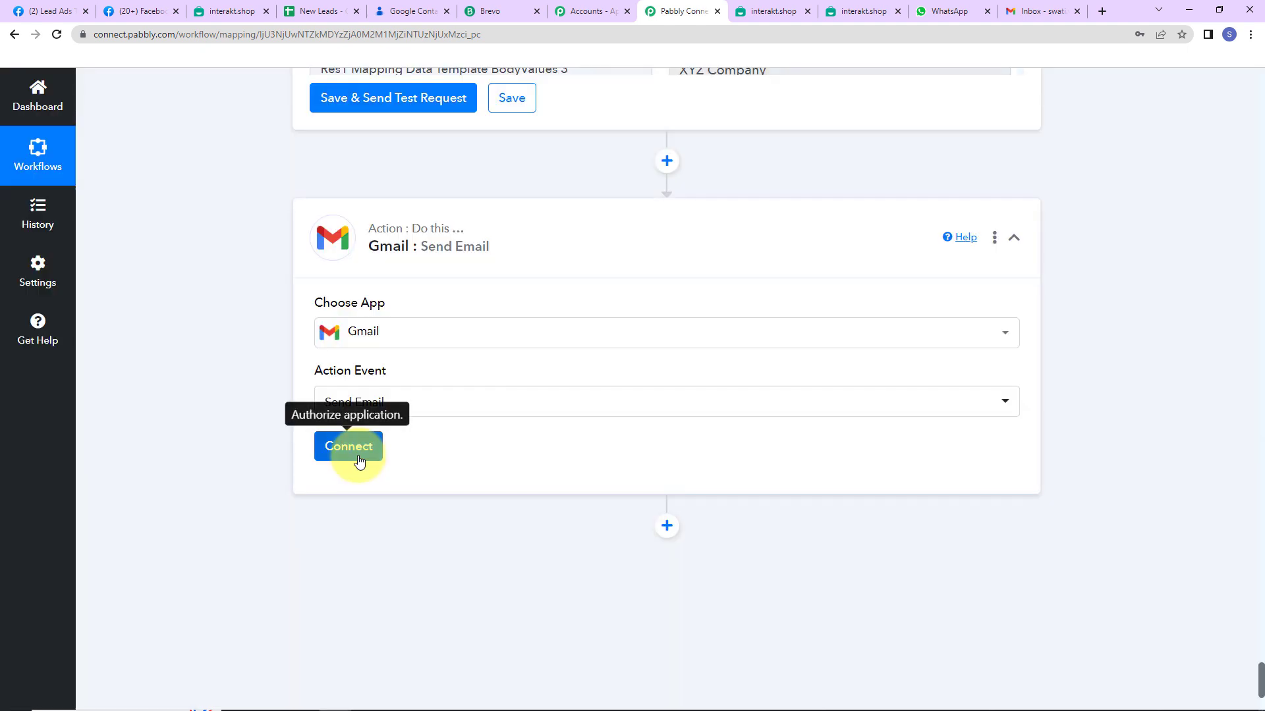
left_click(353, 452)
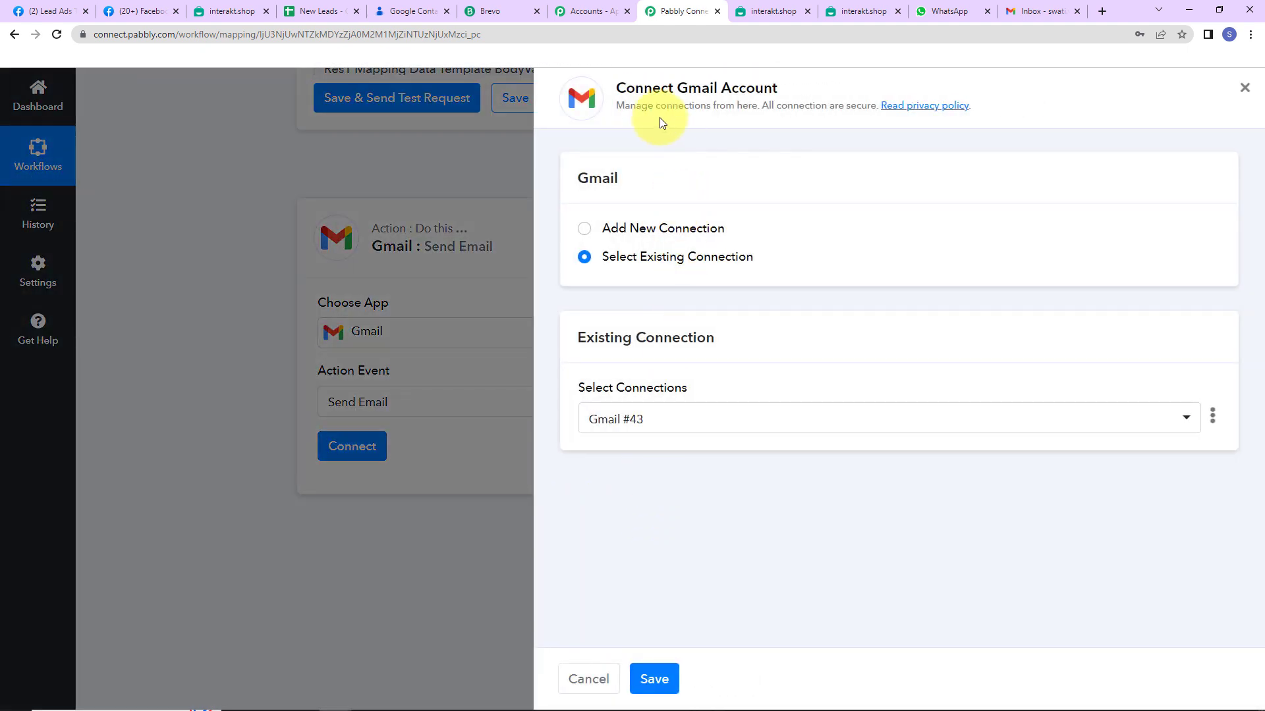
Add a new Gmail connection and authorise a Google account for Pabbly Connect
left_click(584, 229)
left_click(639, 412)
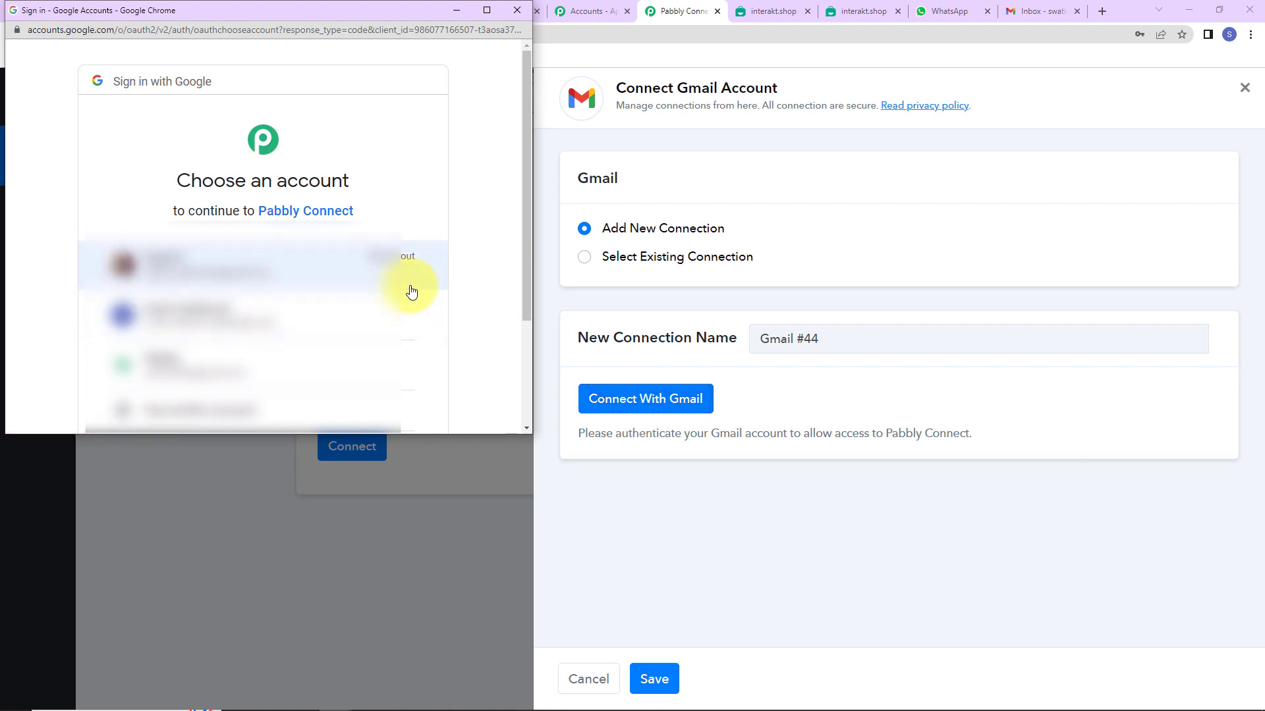
left_click(253, 320)
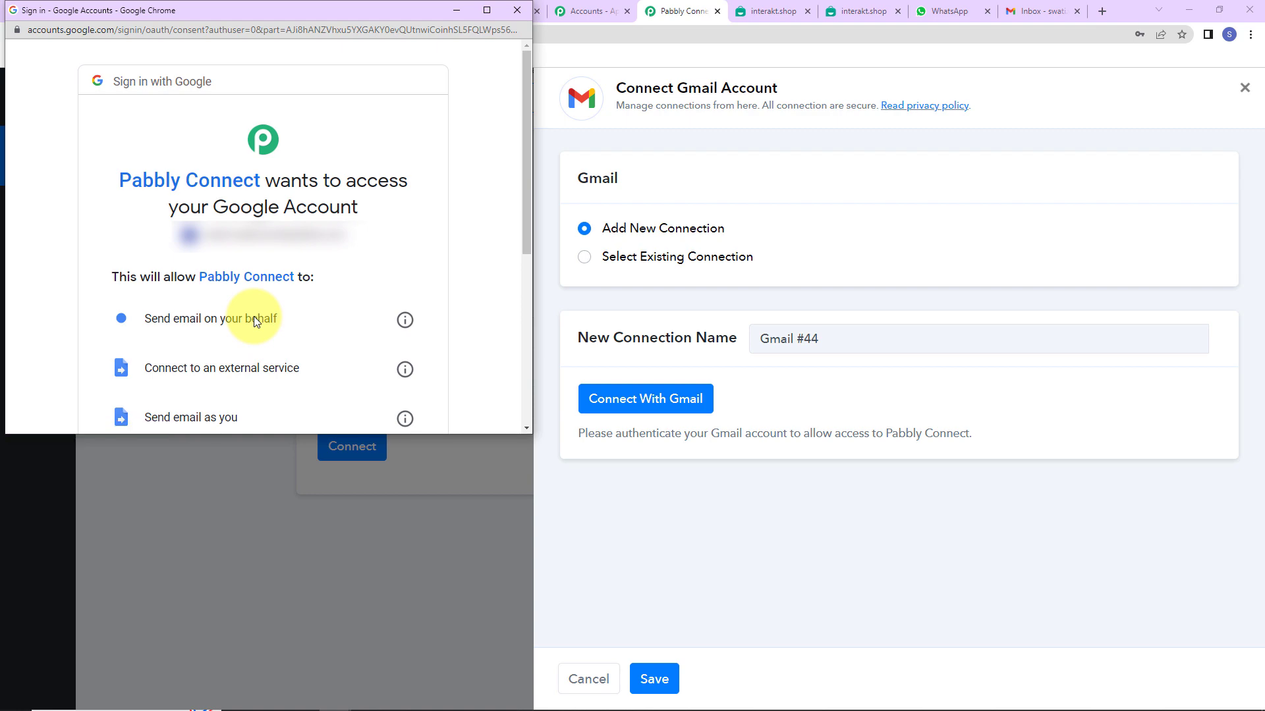
scroll(289, 282, "down", 4)
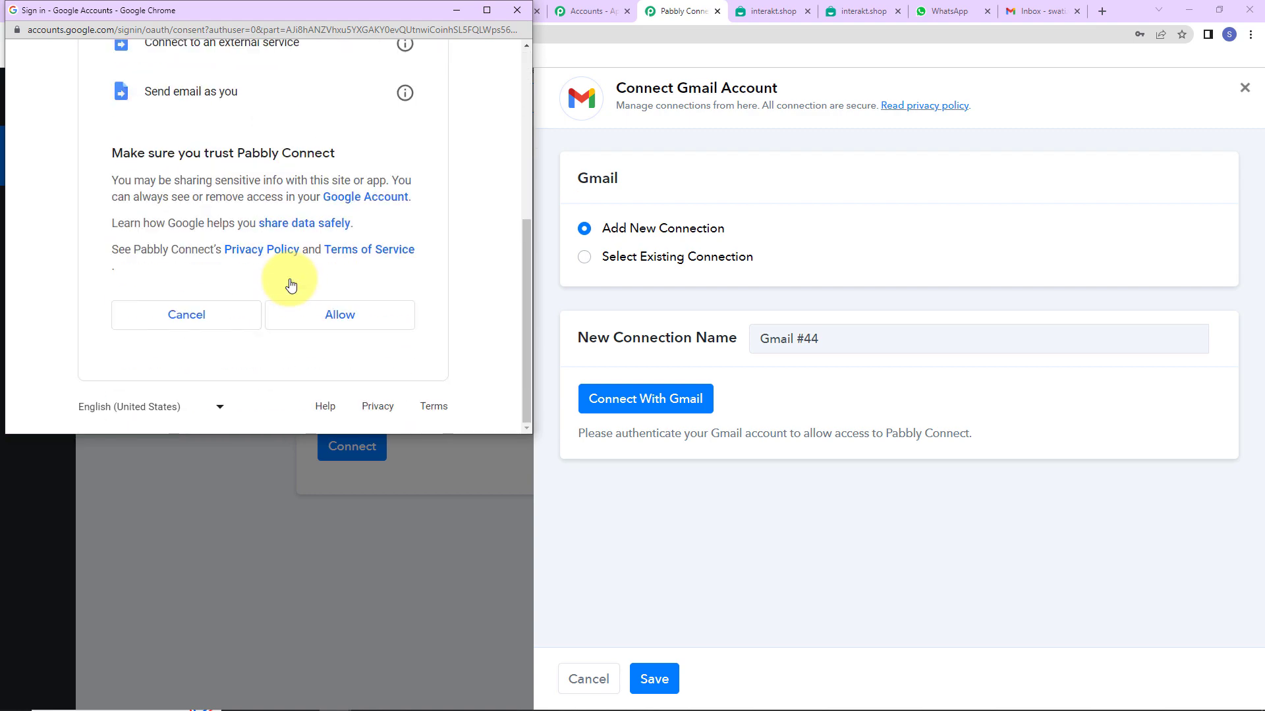
left_click(316, 319)
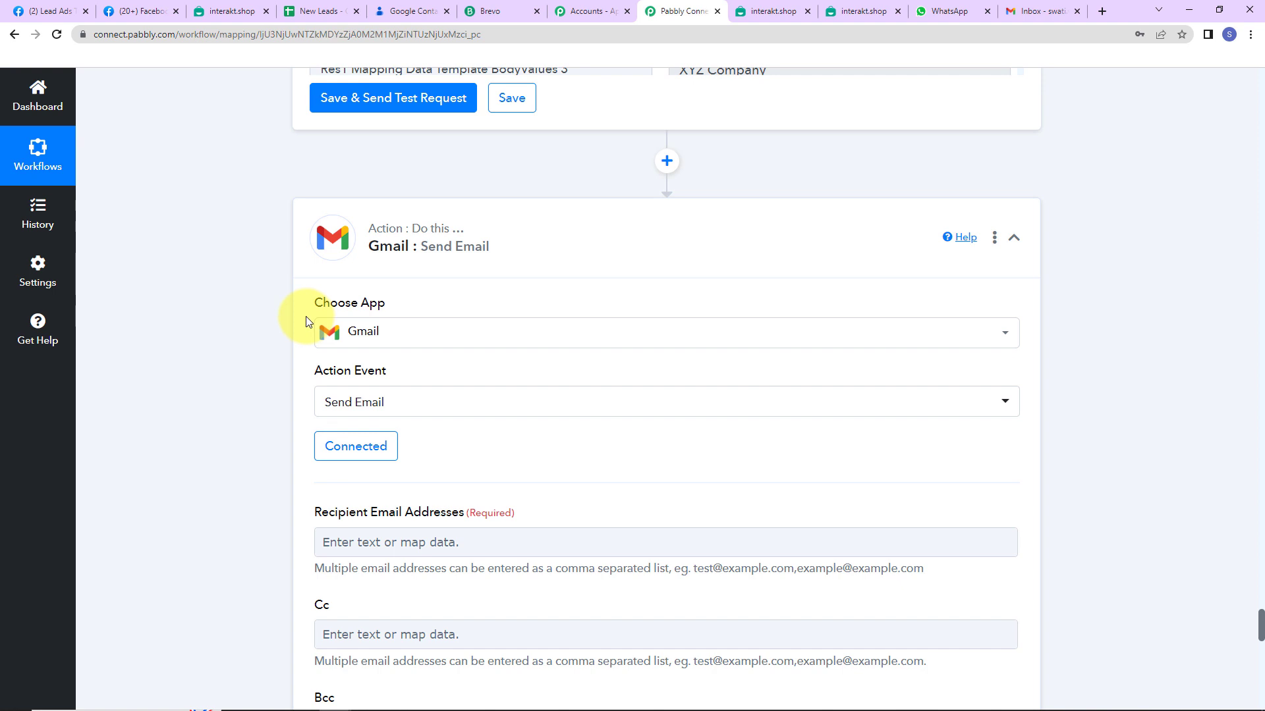
Map the Facebook lead's Email as the recipient address
scroll(852, 300, "down", 5)
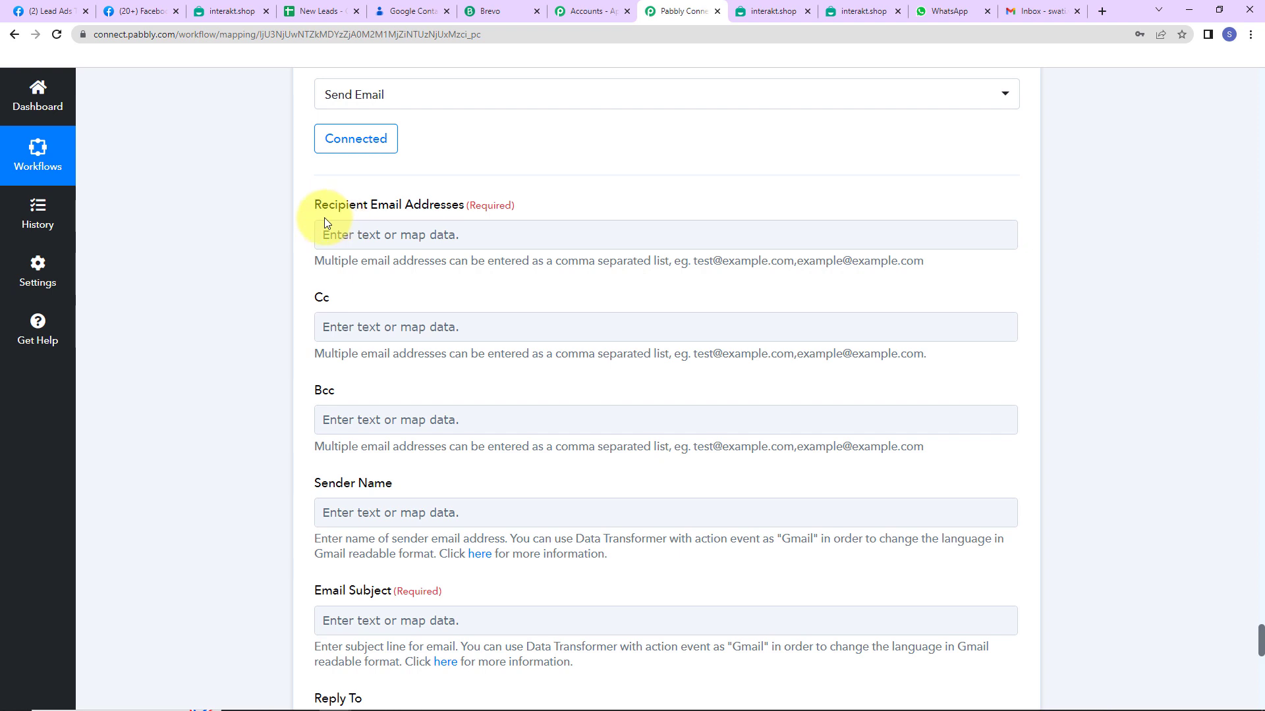
left_click(376, 234)
left_click(439, 359)
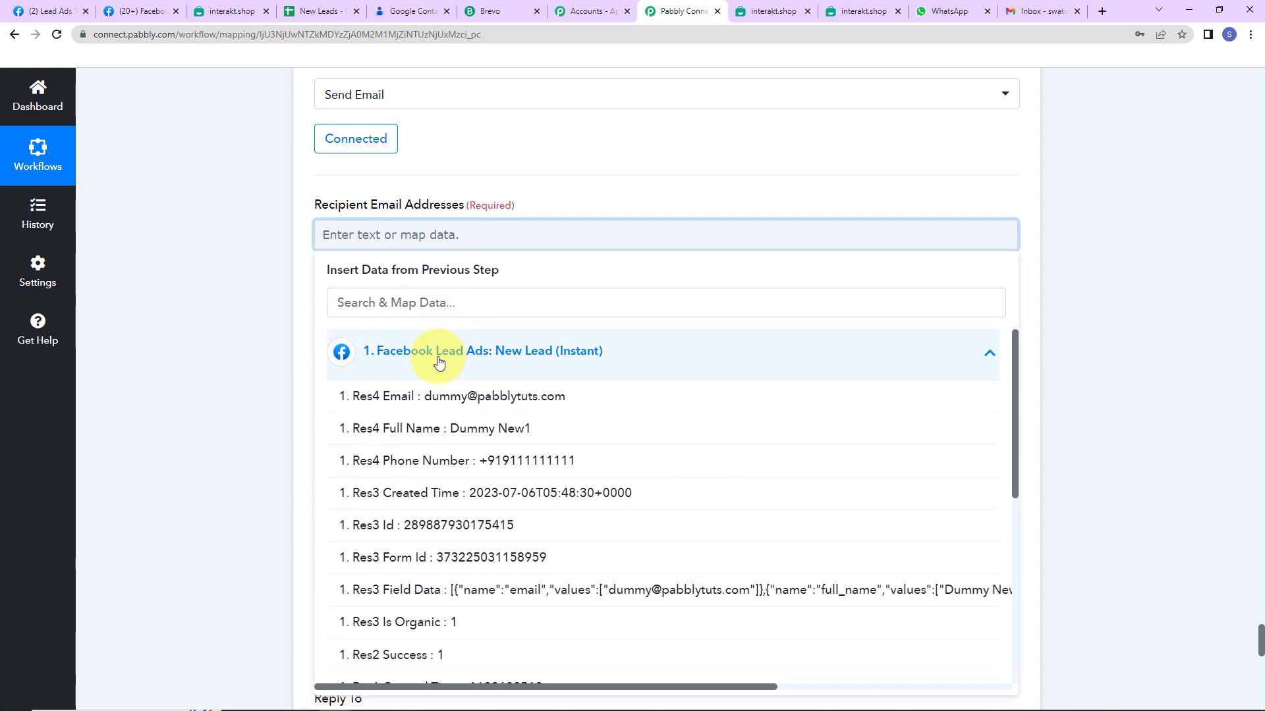
left_click(437, 396)
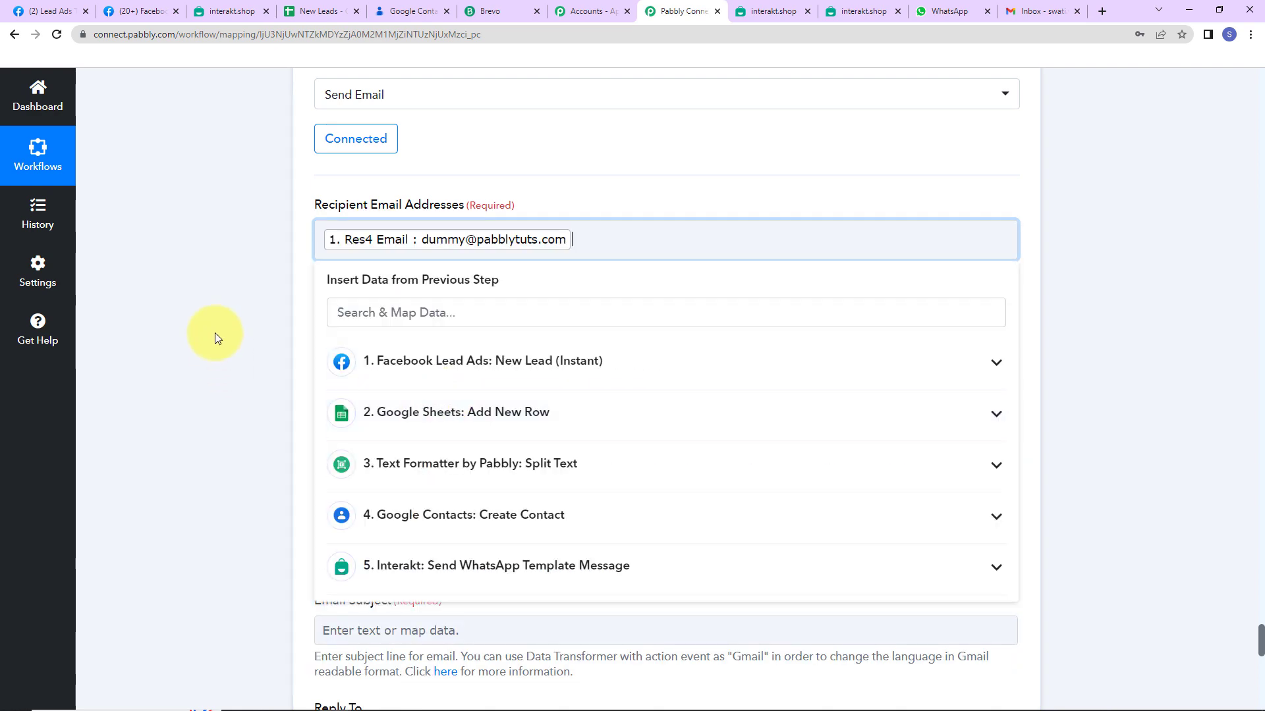
left_click(215, 332)
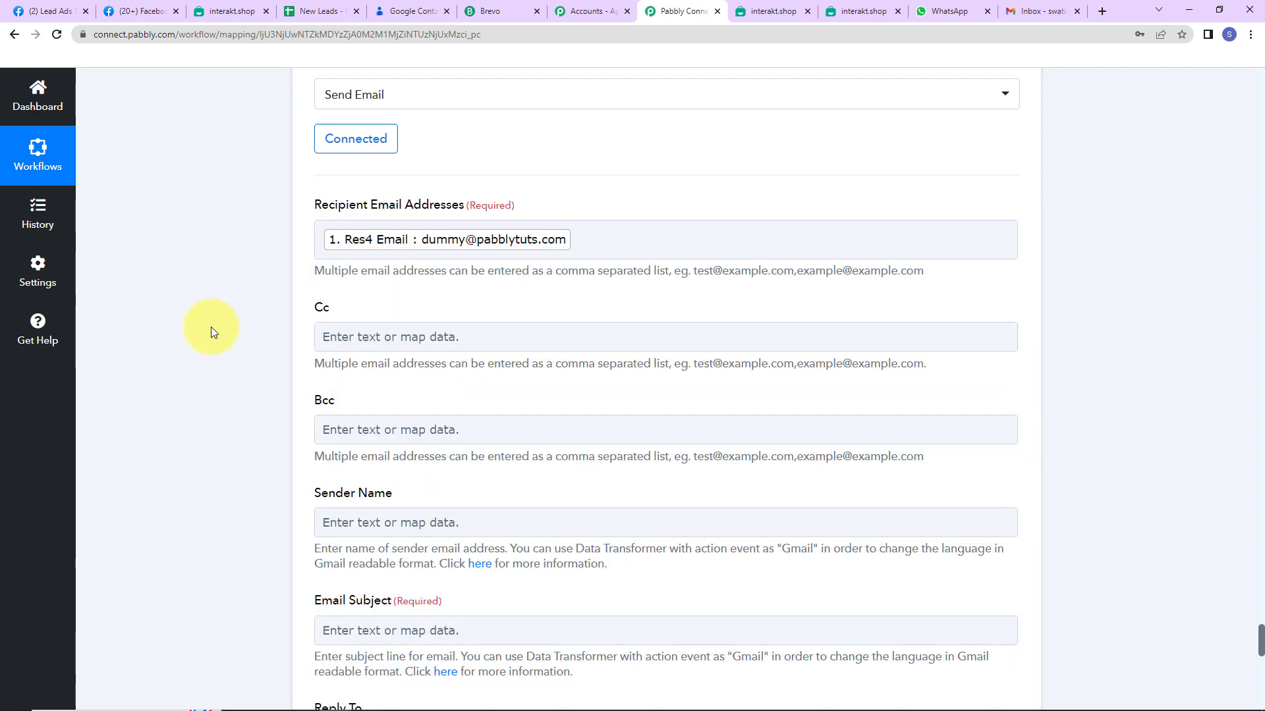
Set the sender name to XYZ Company and the subject to 'Welcome Onboard!'
scroll(210, 327, "down", 2)
left_click(362, 371)
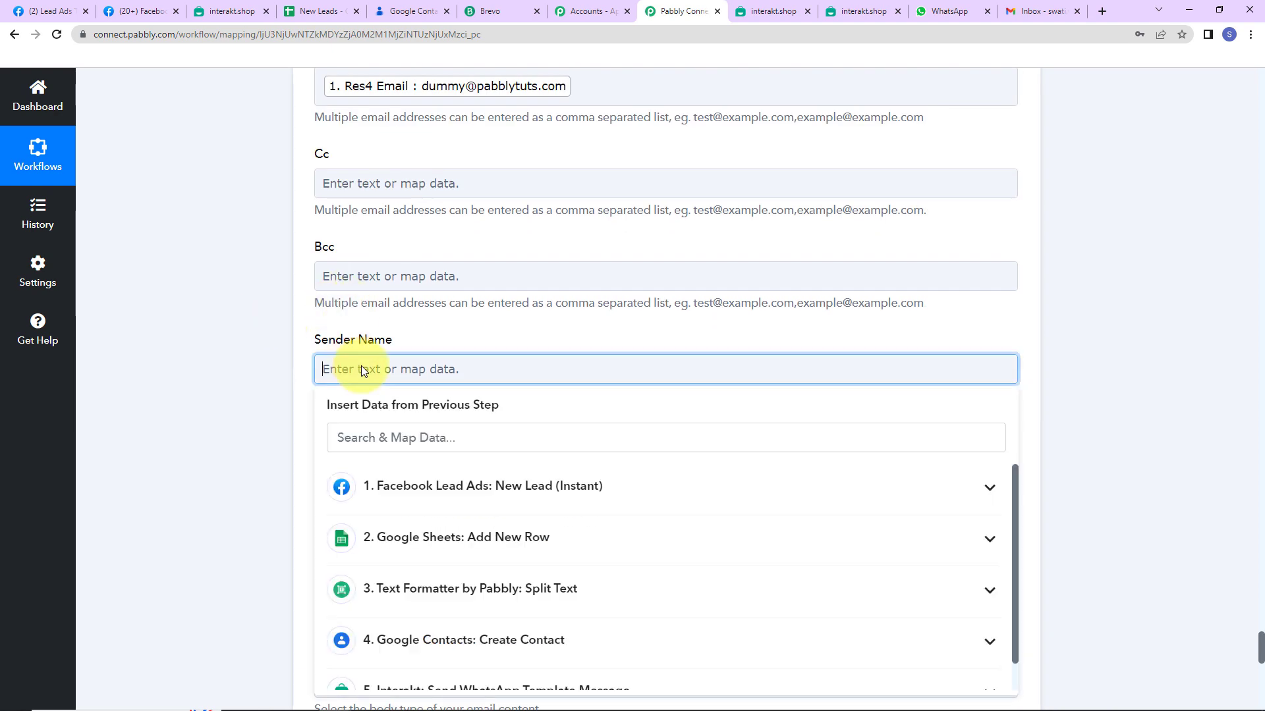
type("XYZ Company")
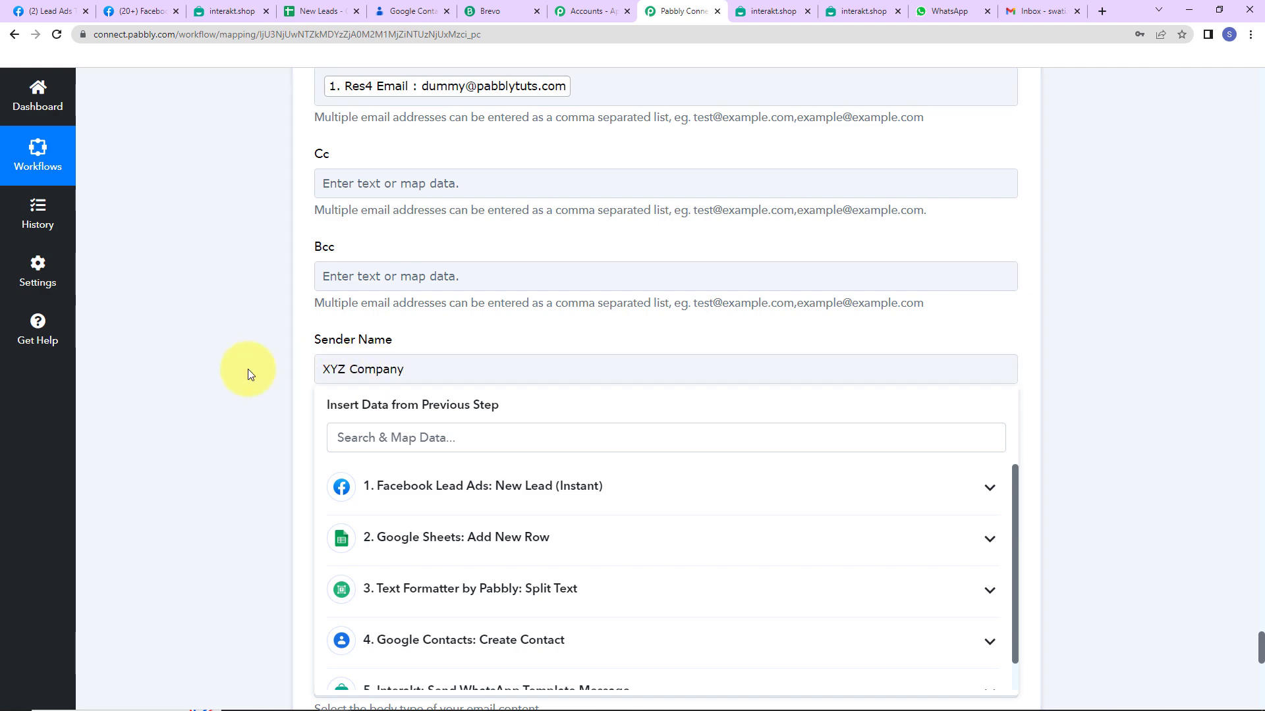
left_click(248, 369)
scroll(248, 369, "down", 4)
left_click(394, 175)
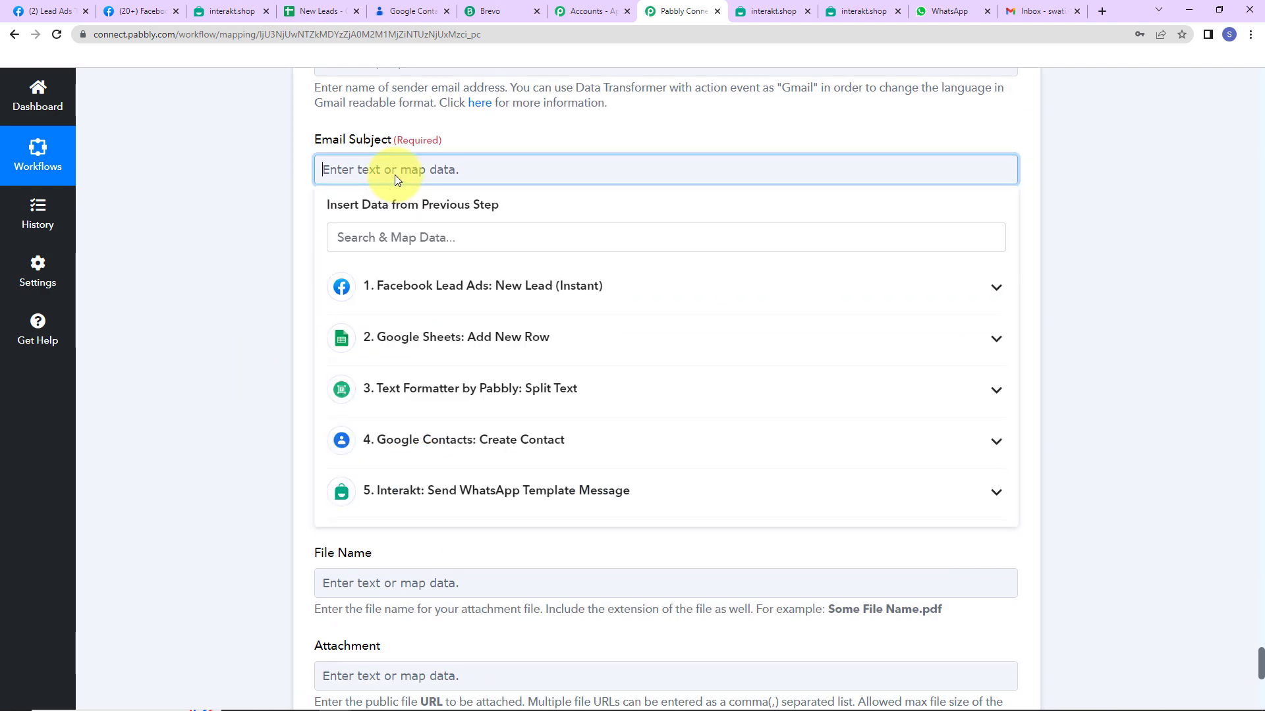
type("Welcome Onboa")
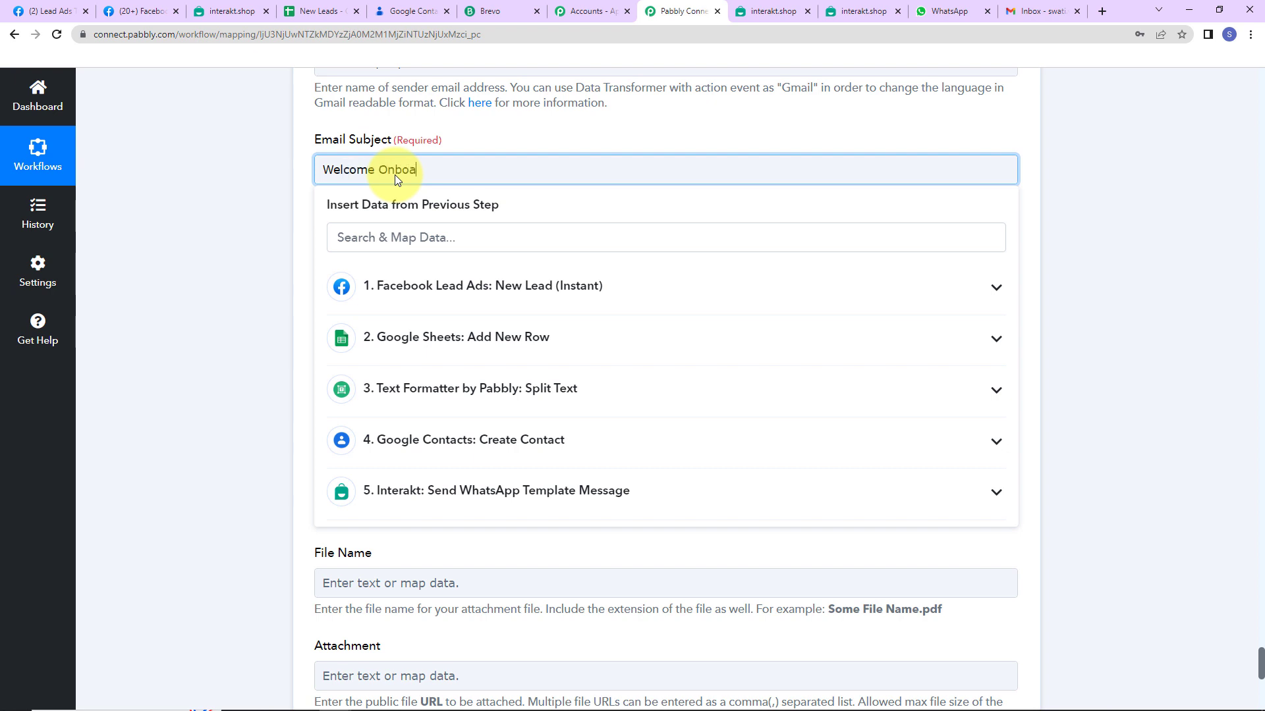
type("rd!")
left_click(254, 160)
Write the email body starting 'Dear' plus the lead's Full Name, followed by the welcome text
scroll(257, 230, "down", 1)
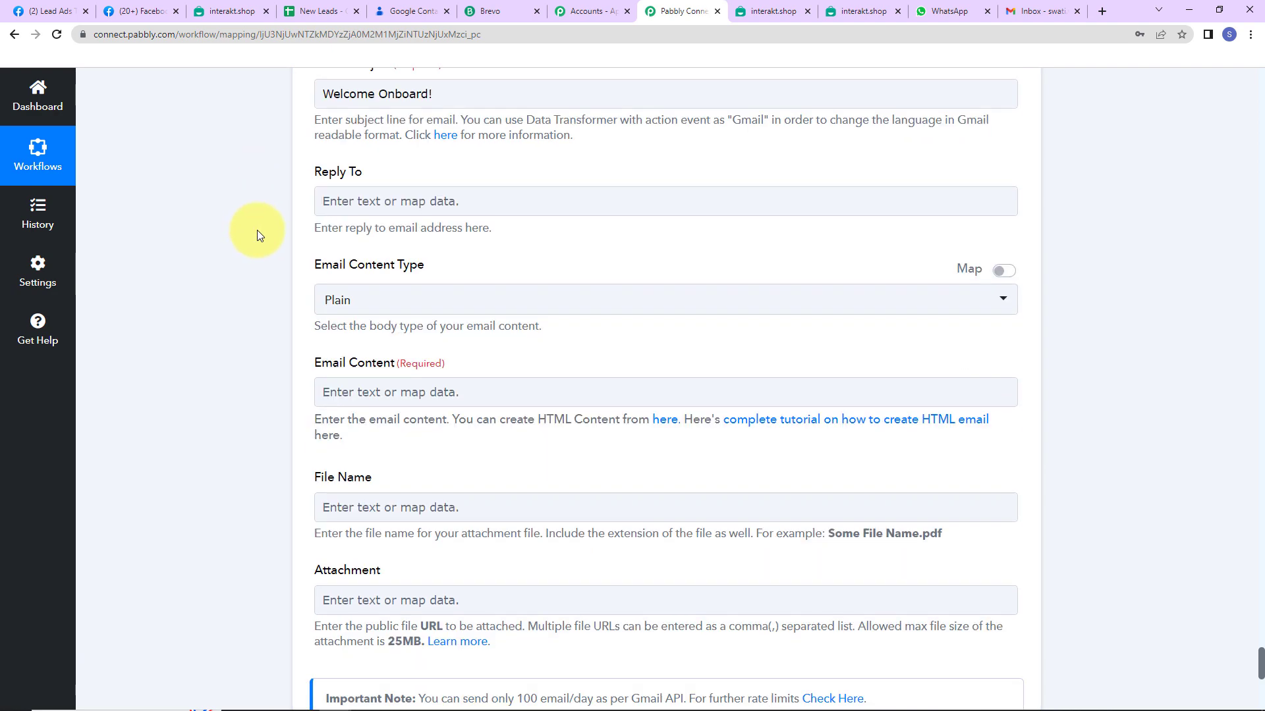
scroll(257, 231, "down", 1)
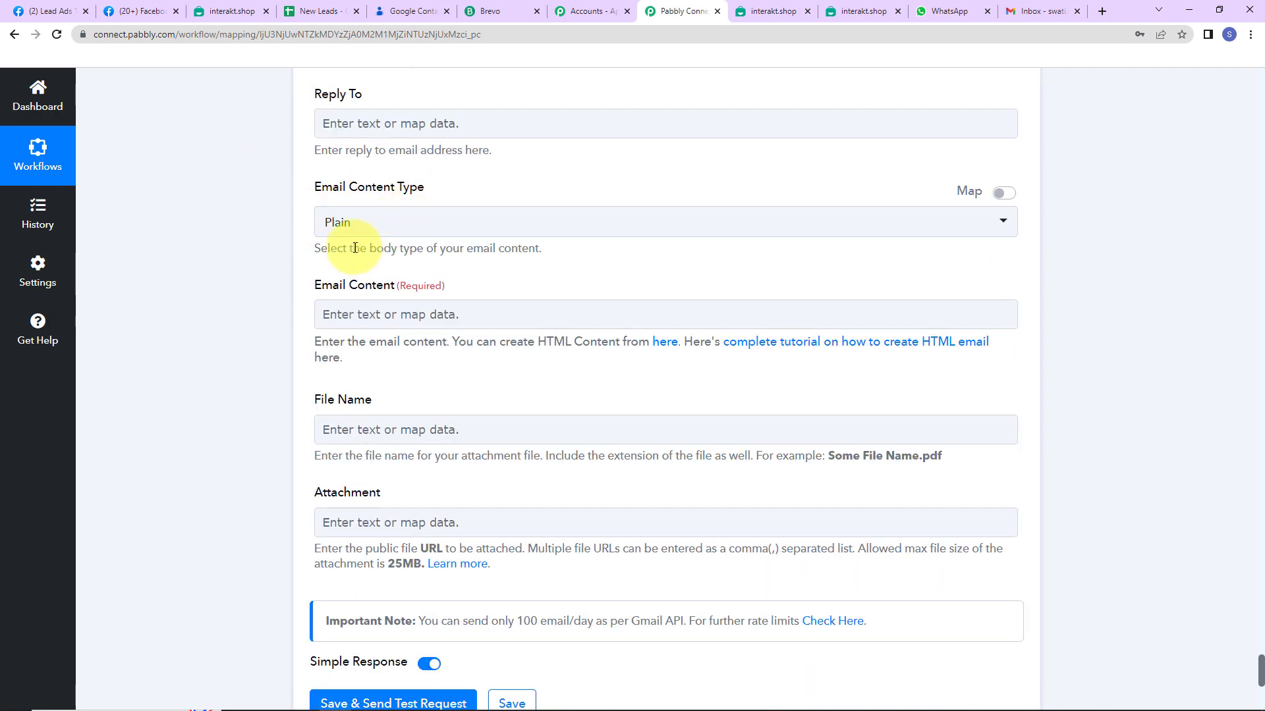
left_click(374, 321)
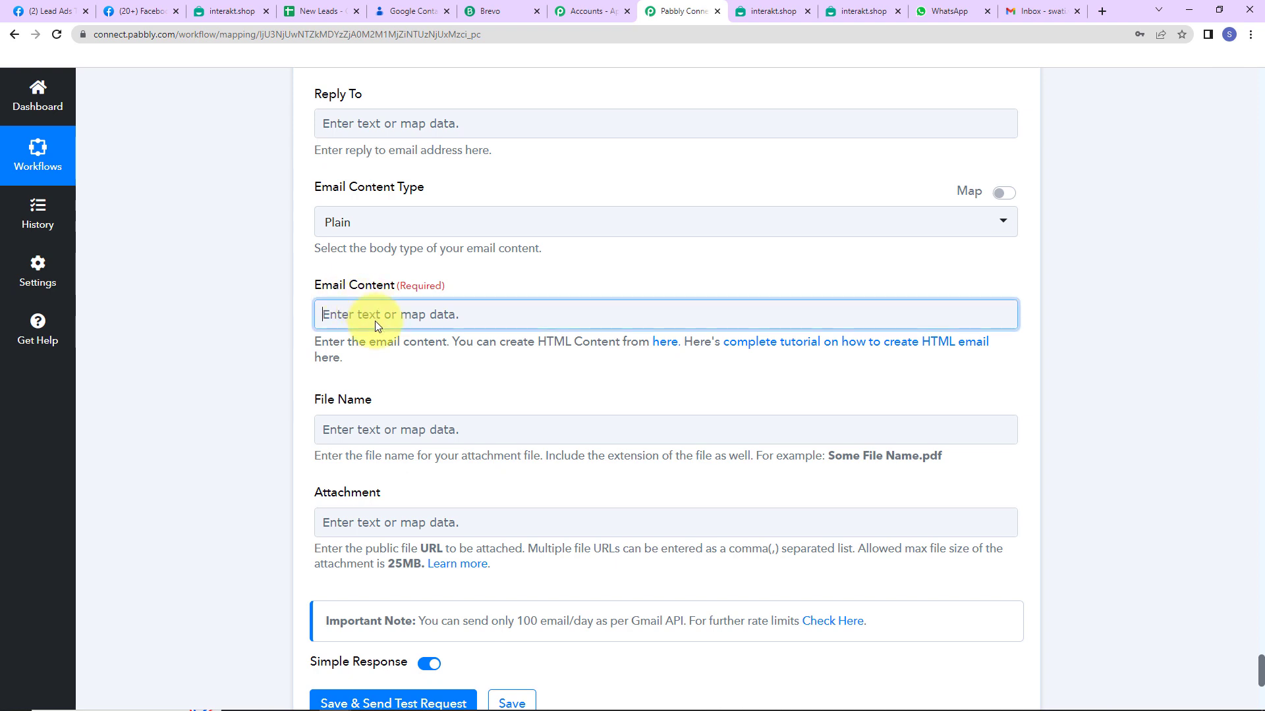
type("De")
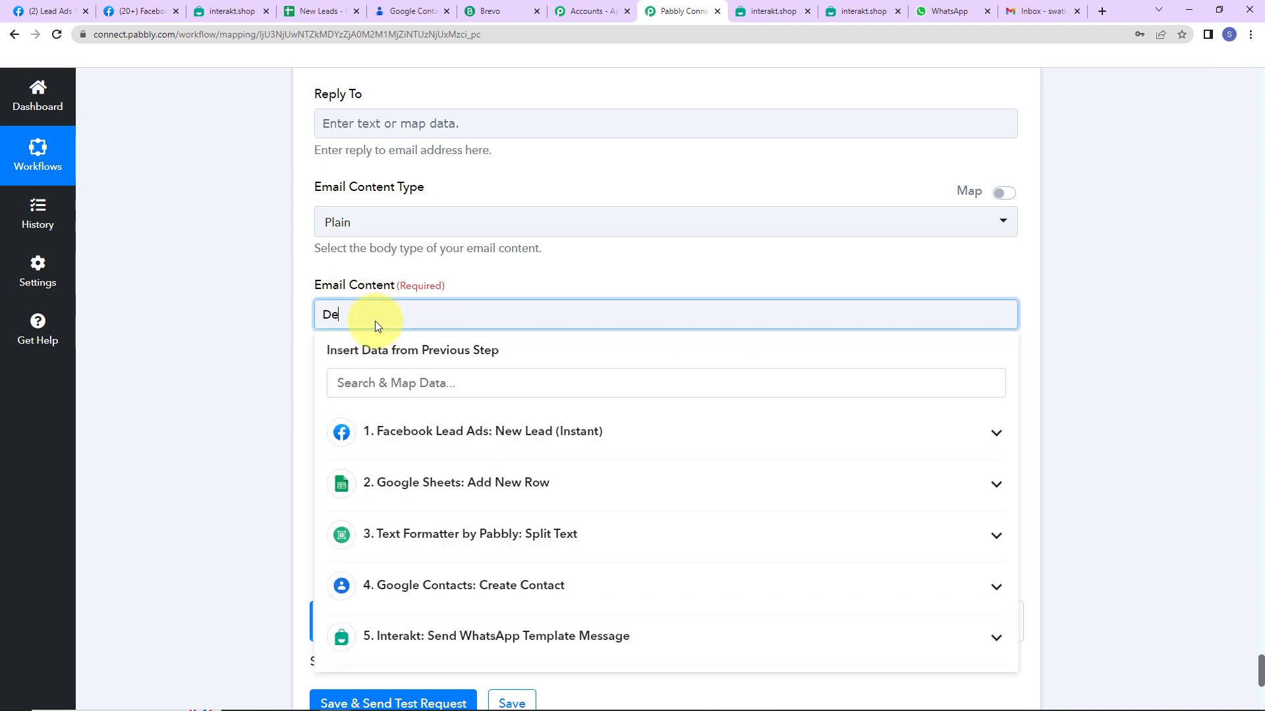
type("ar")
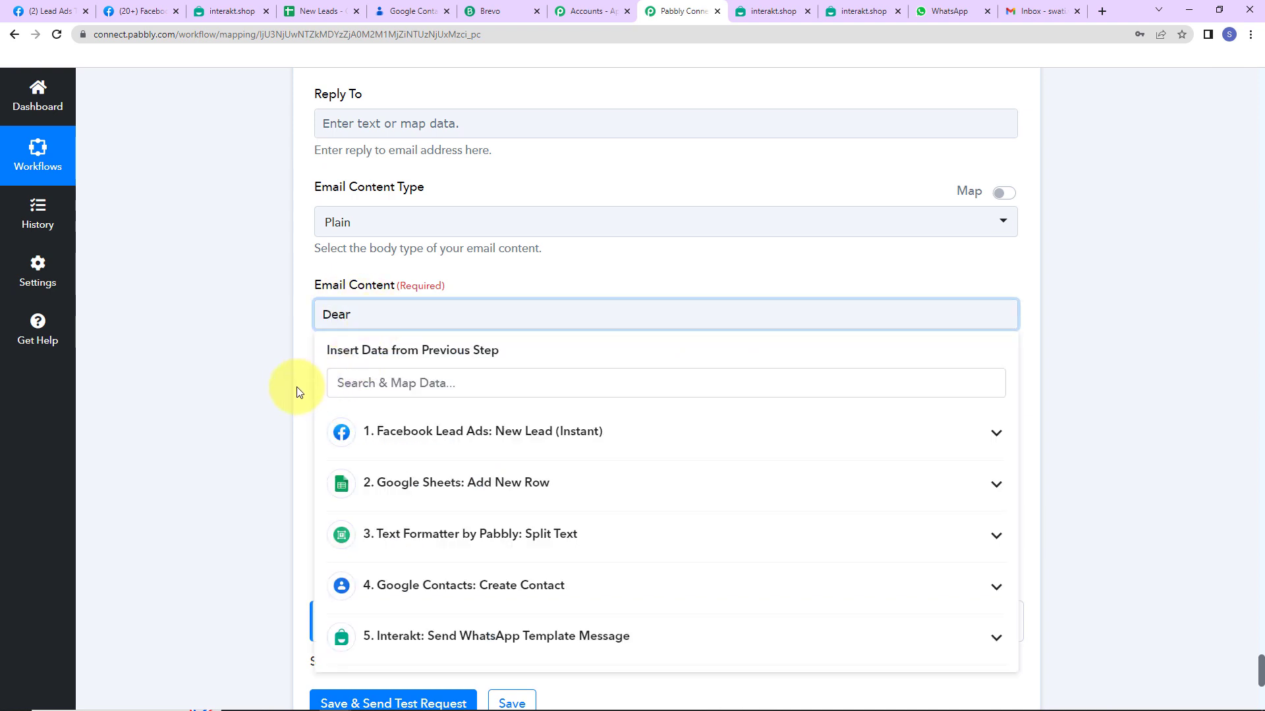
left_click(403, 435)
left_click(425, 511)
type(",  We are happy to have you on board. Please connect in case of any query. Regards XYZ Company")
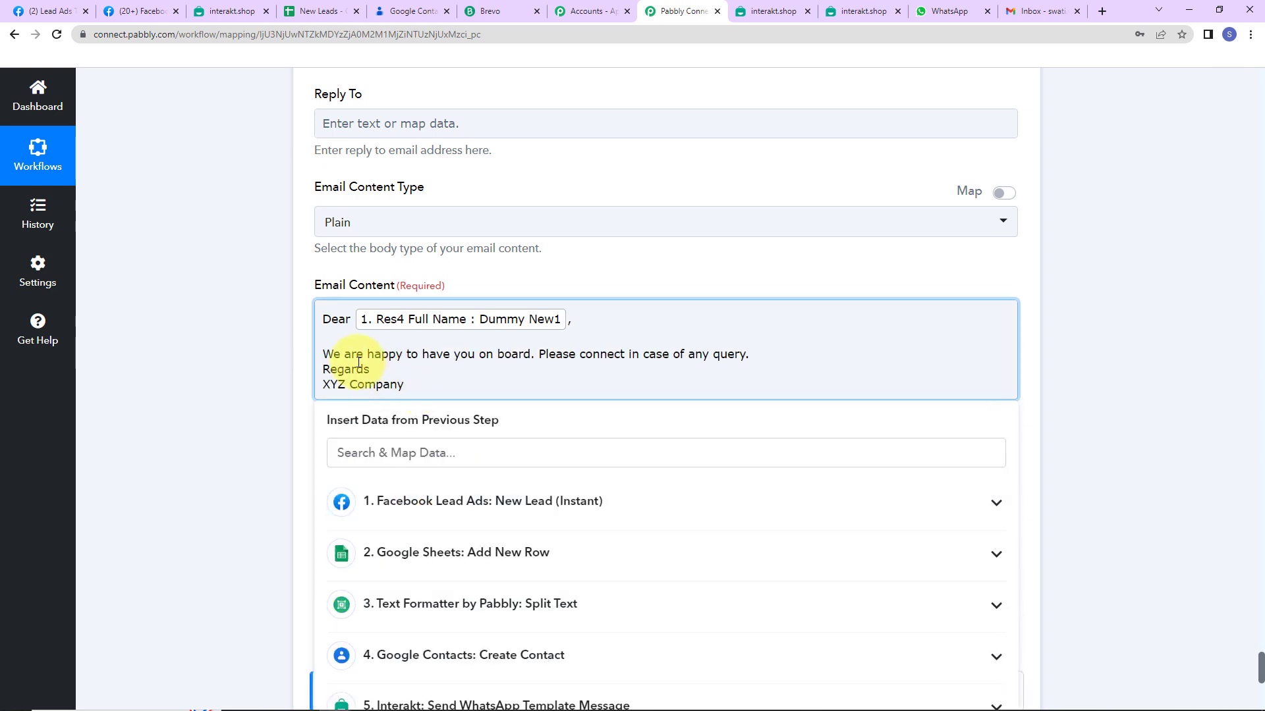
left_click(633, 259)
Save the Gmail step and send a test email, confirming status sent
scroll(615, 362, "down", 4)
scroll(615, 362, "down", 1)
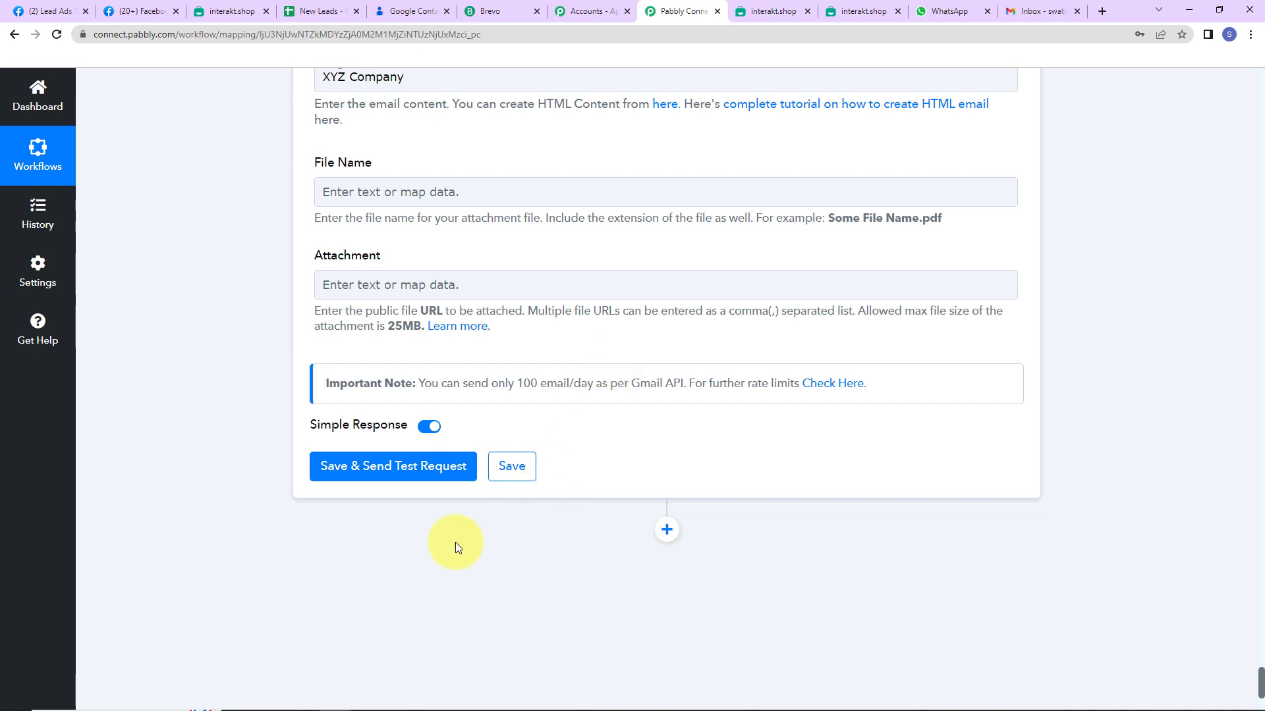
left_click(387, 472)
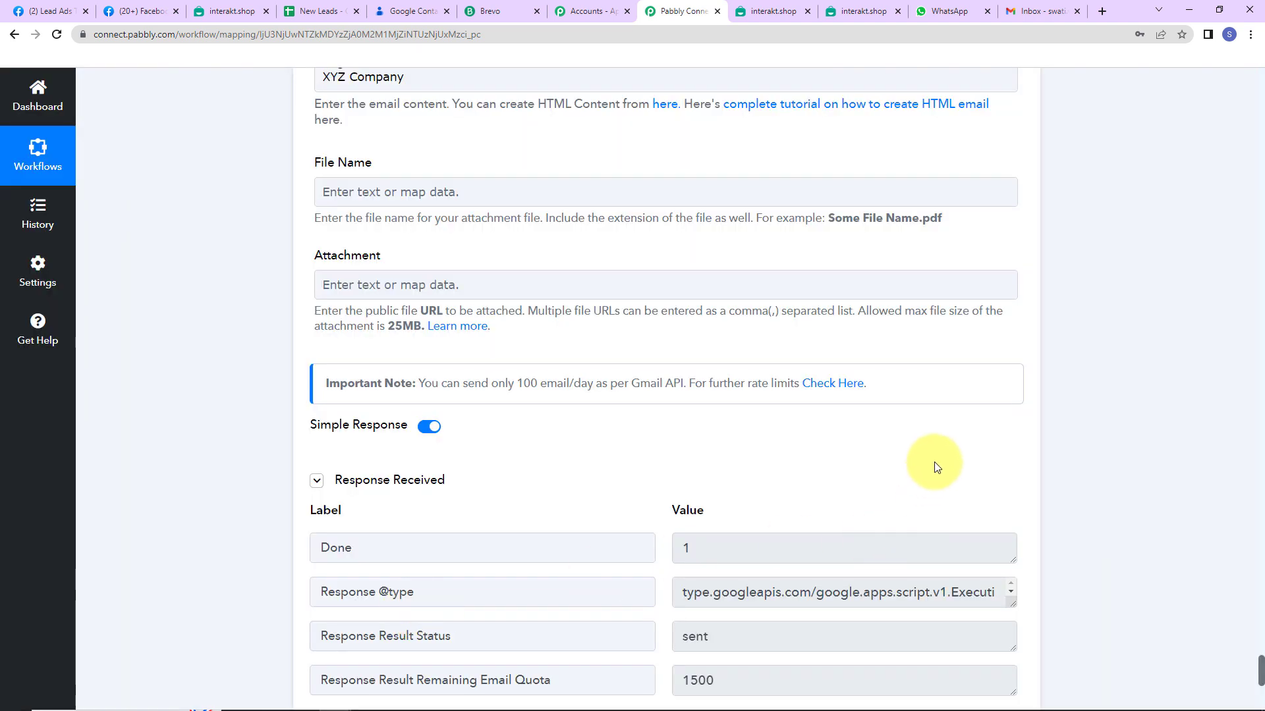
scroll(1100, 410, "down", 2)
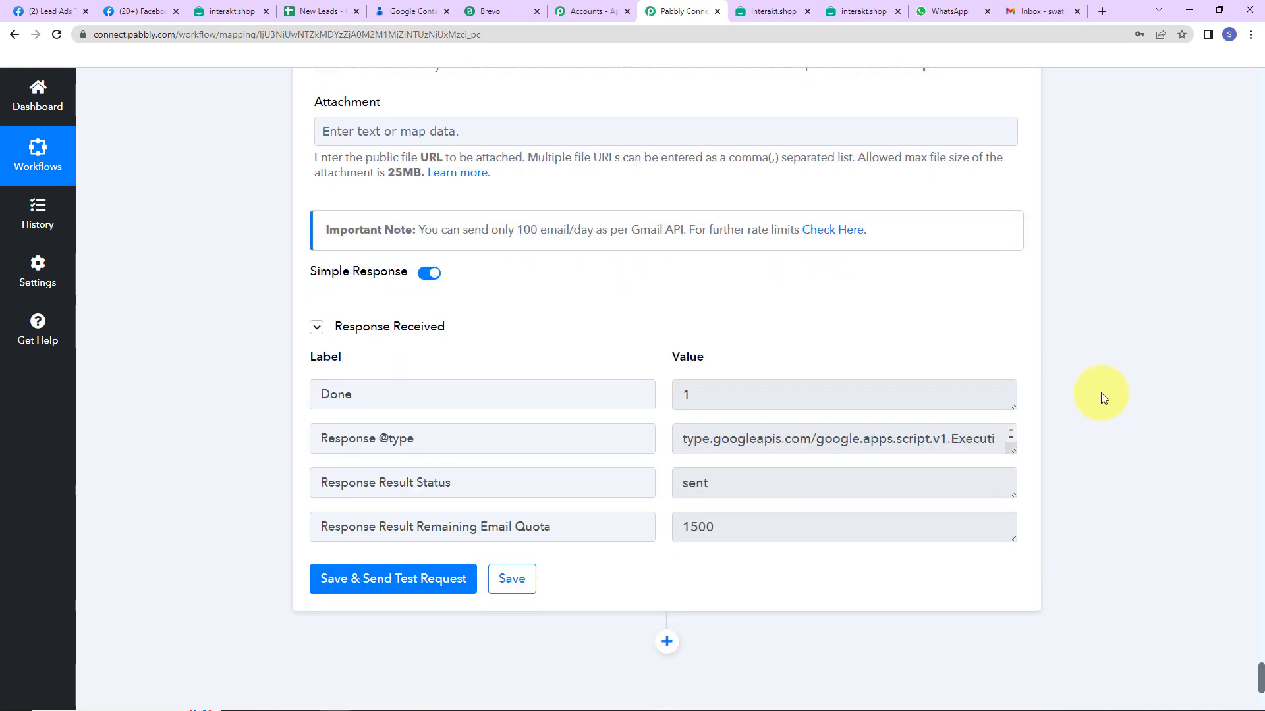
Open the Welcome Onboard! email from XYZ Company in the Gmail inbox
left_click(1047, 9)
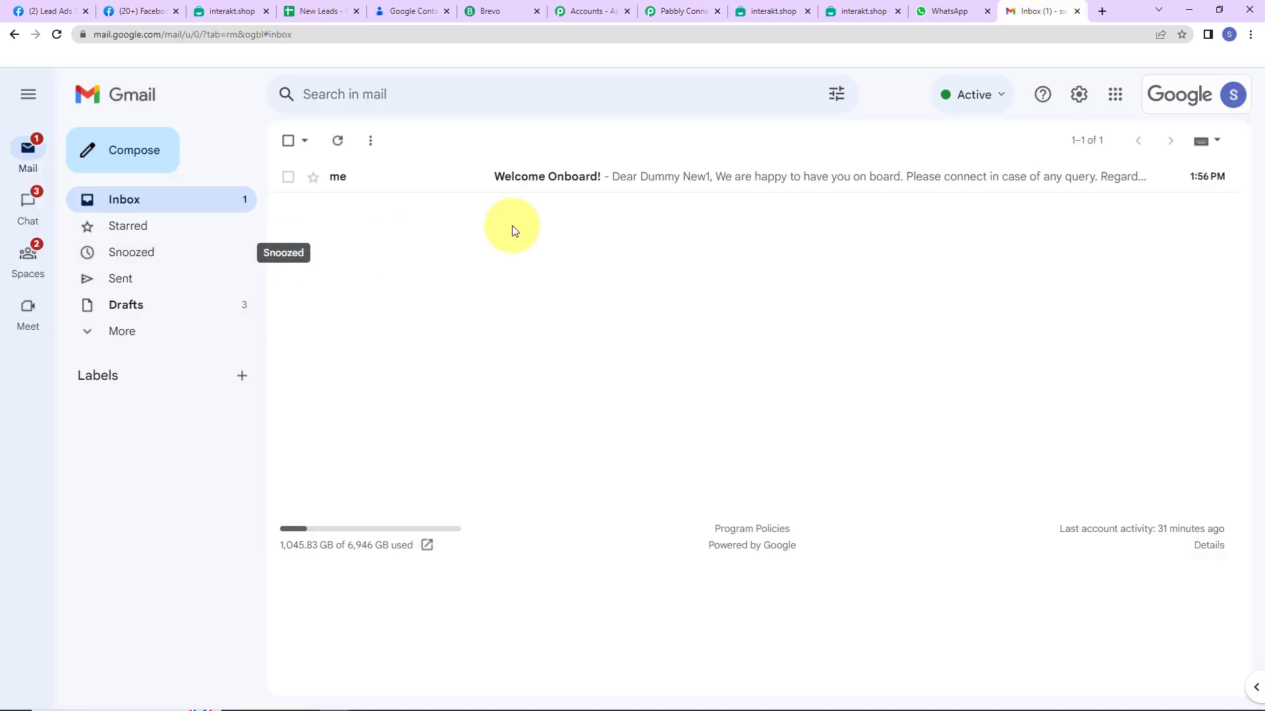
left_click(721, 177)
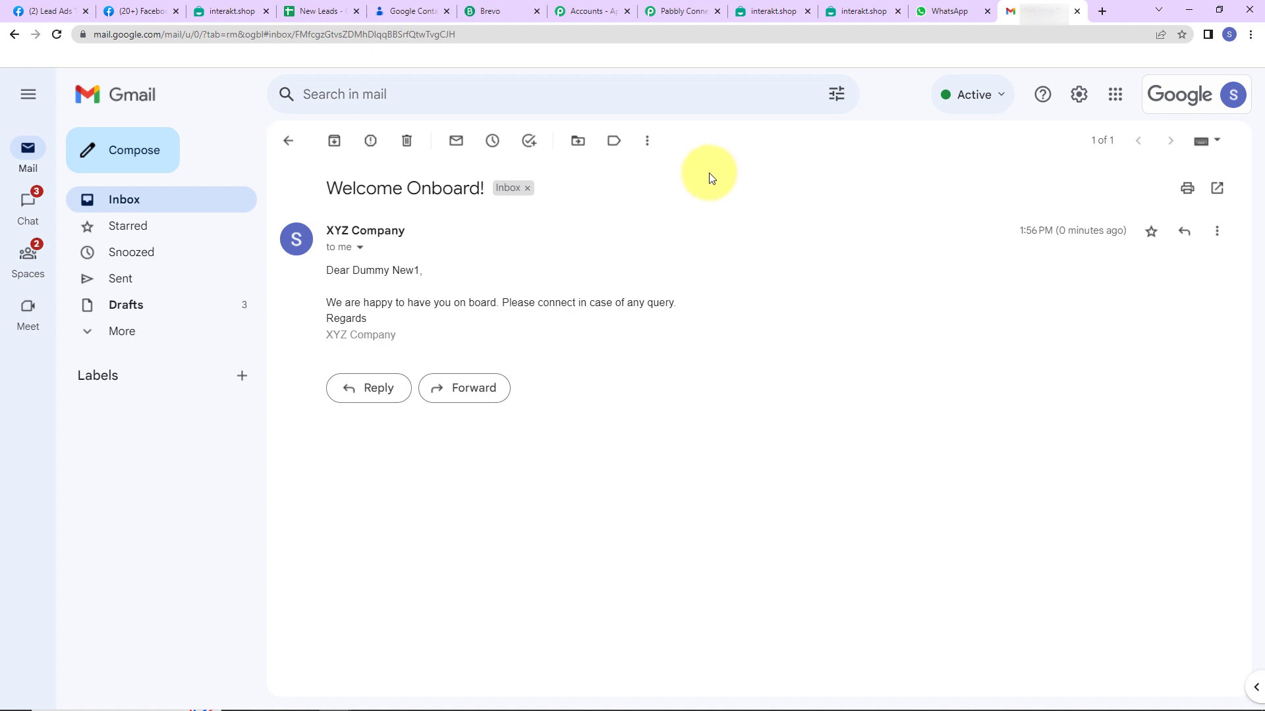
In the Lead Ads Testing Tool, delete the existing test lead and reload the page
left_click(46, 12)
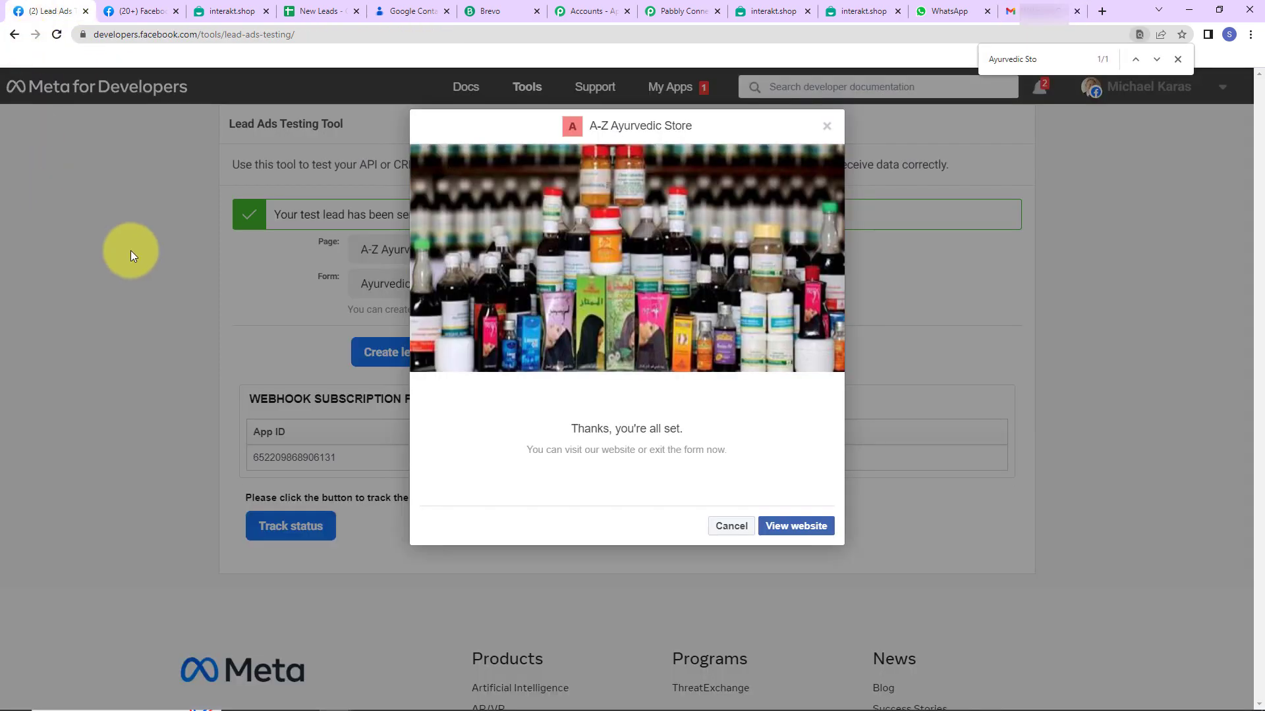
left_click(730, 527)
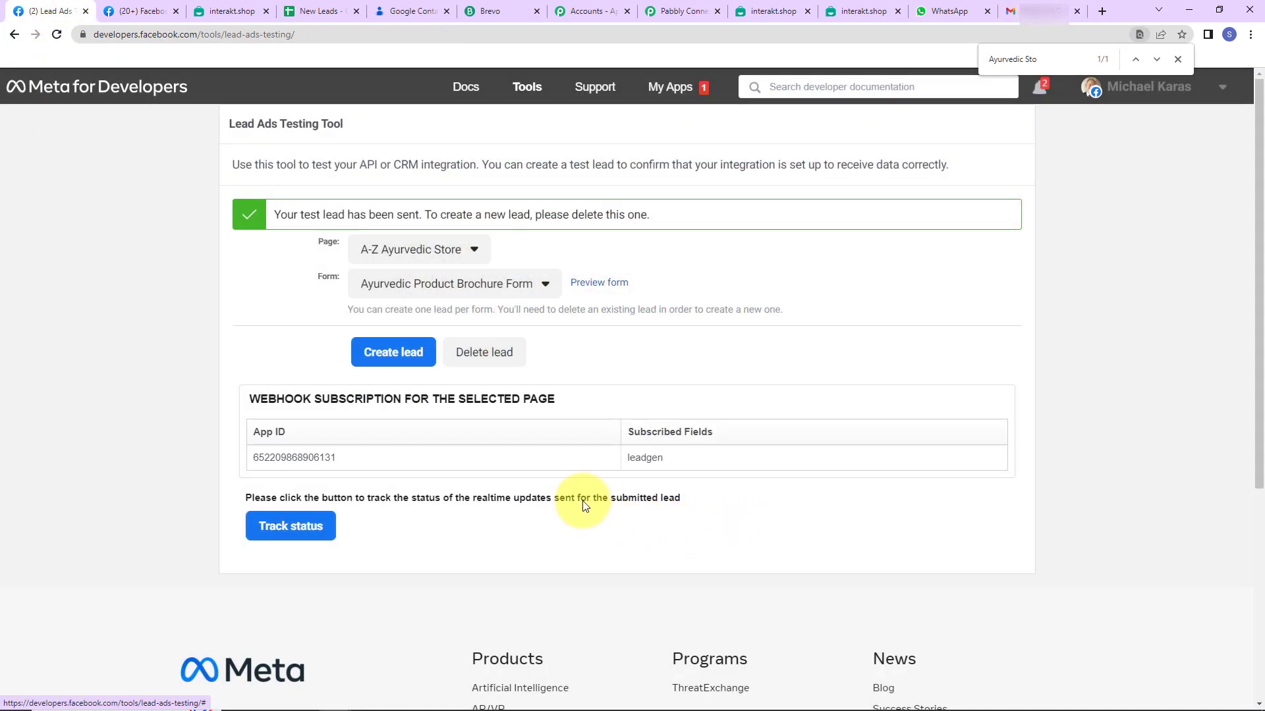
left_click(509, 368)
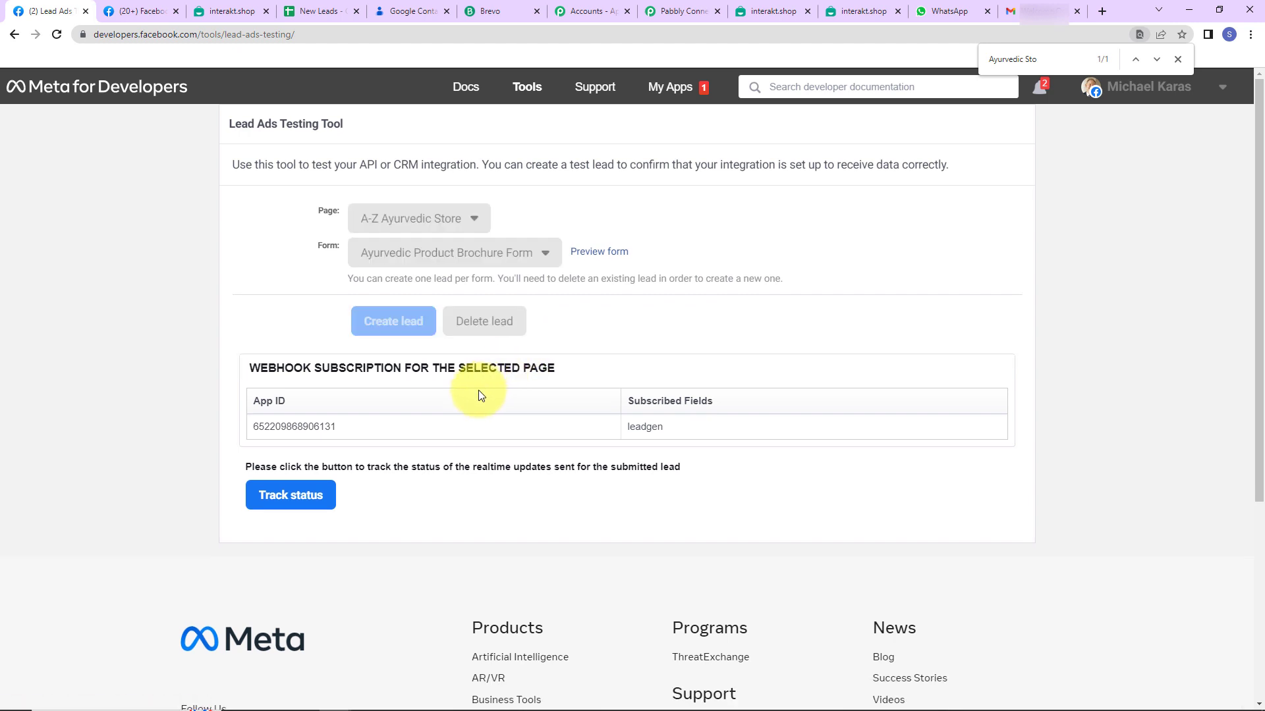
left_click(55, 35)
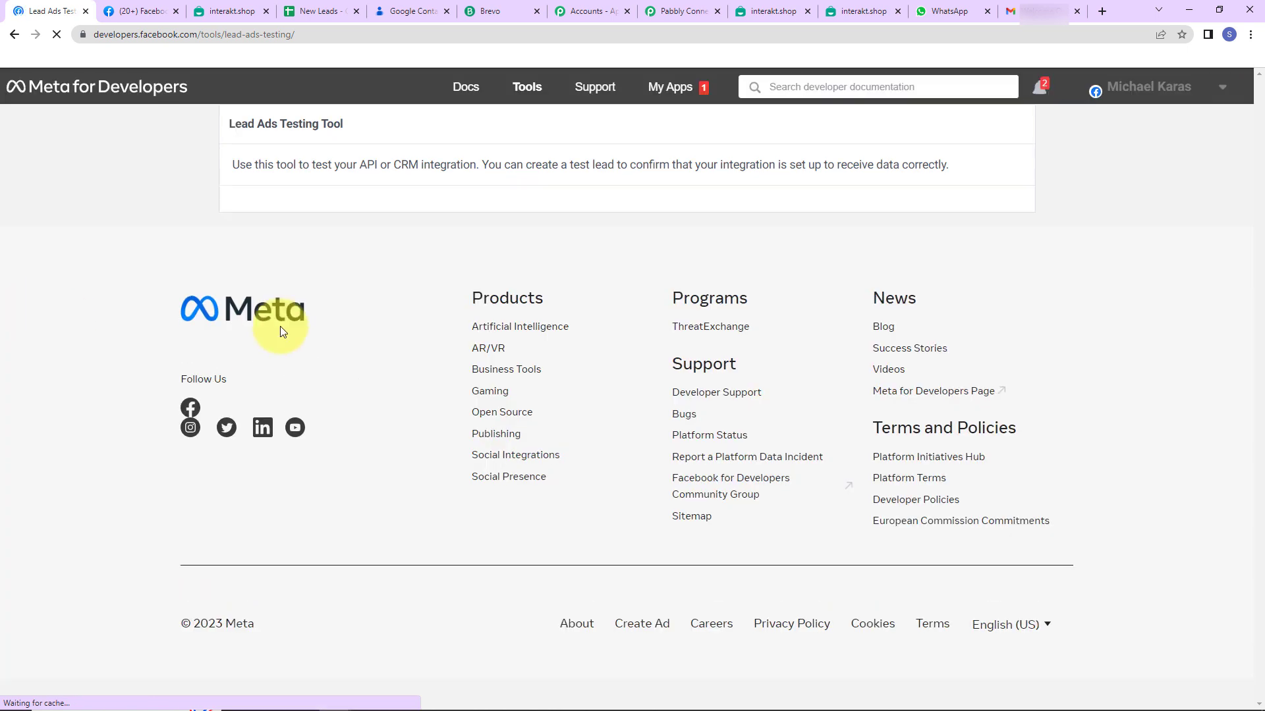
Select A-Z Ayurvedic Store as the page and open the Ayurvedic Product Brochure Form
left_click(448, 224)
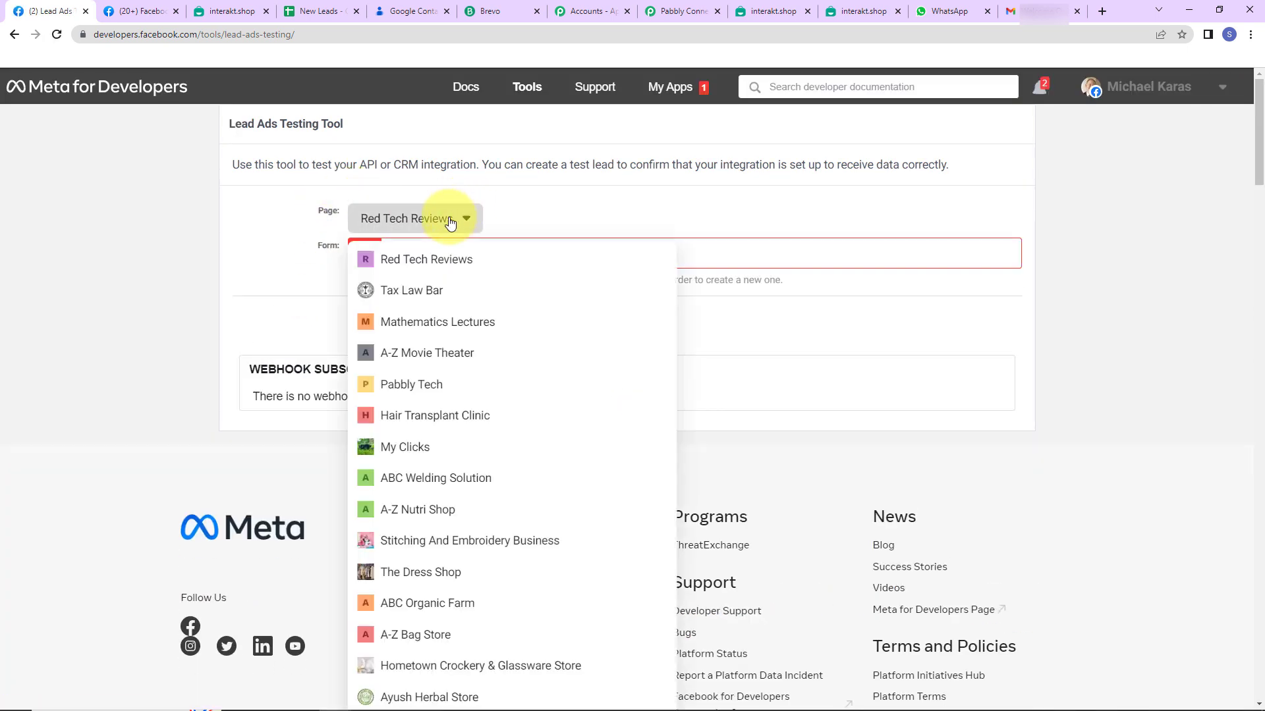
key("ctrl+f")
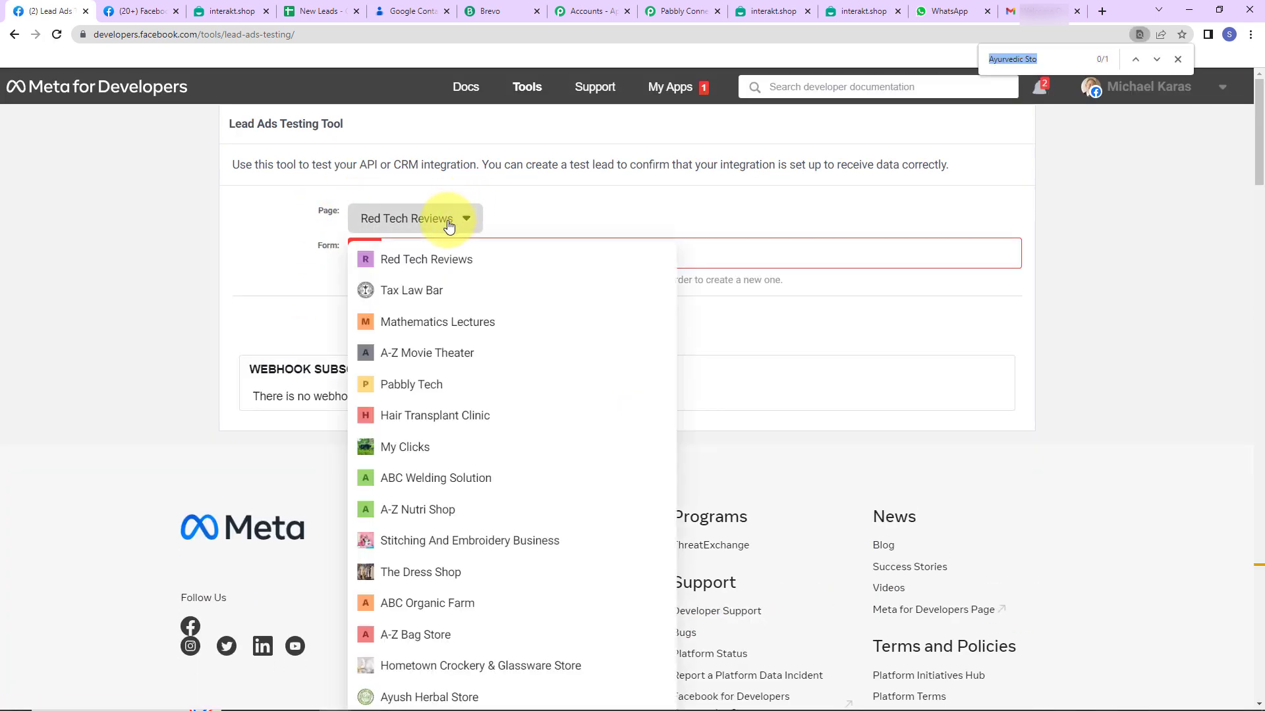
type("Ayurvedic ")
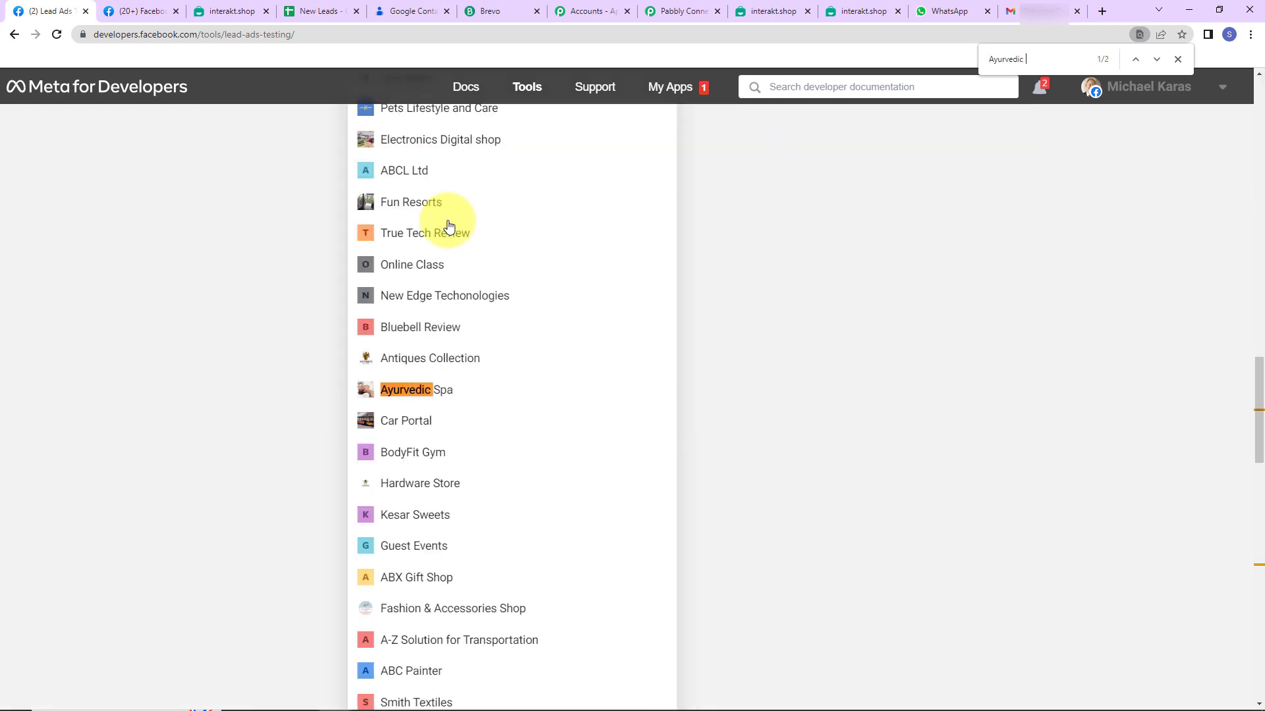
type("sto")
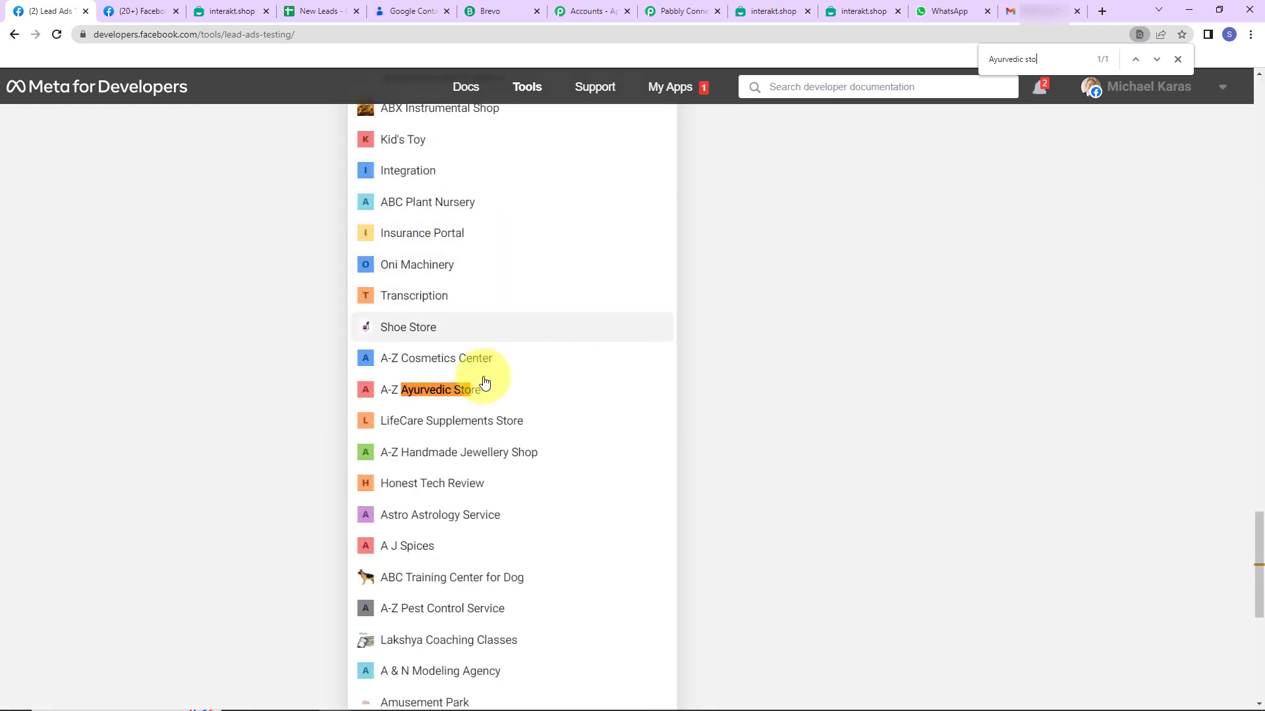
left_click(445, 389)
scroll(445, 381, "up", 3)
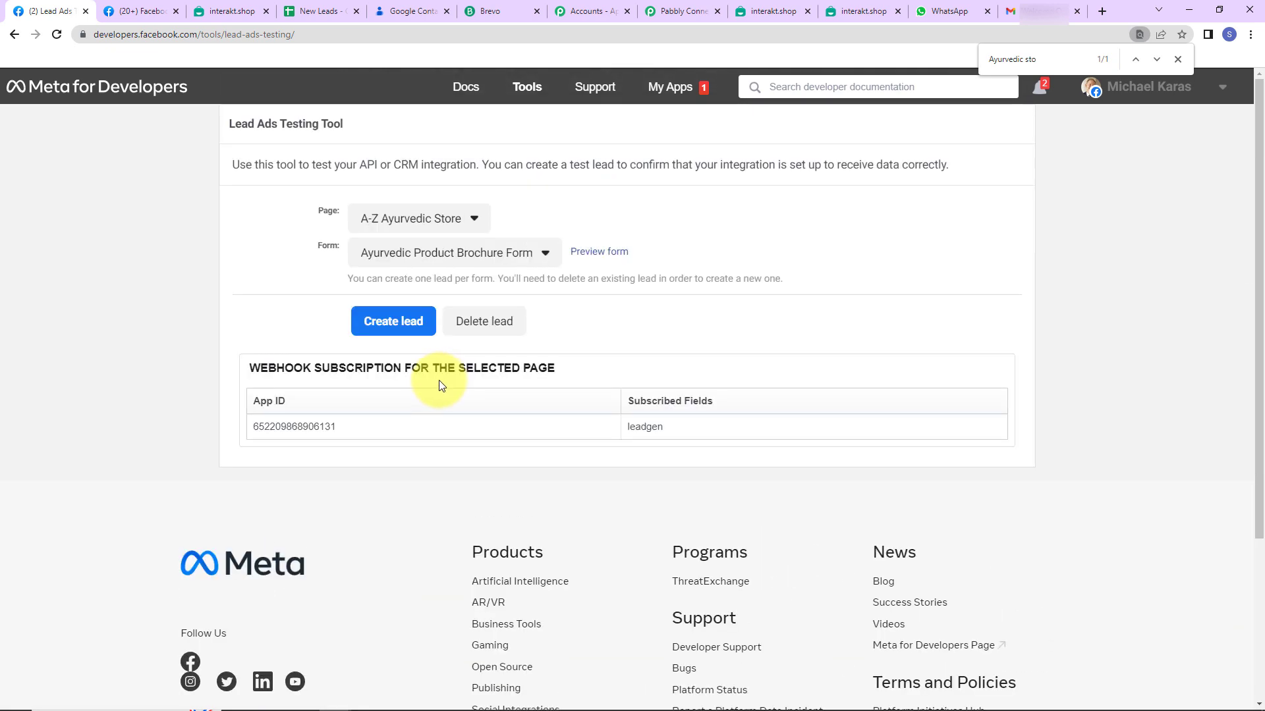
left_click(611, 253)
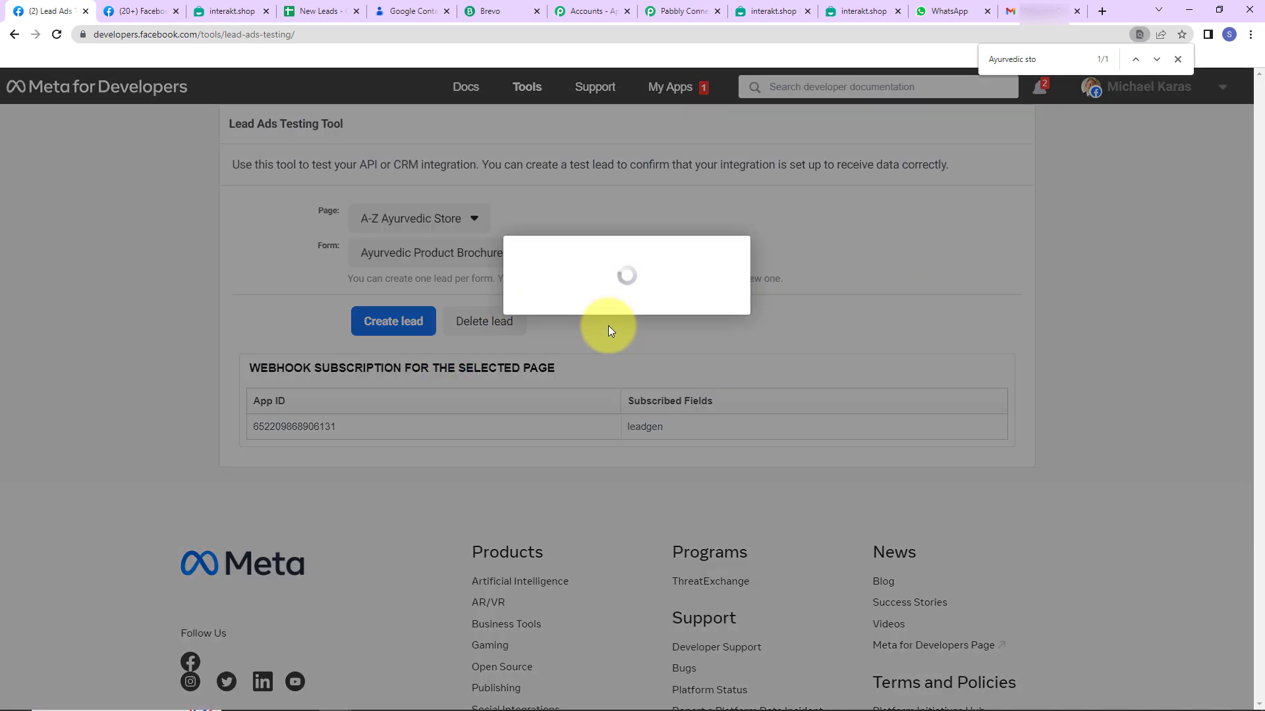
Fill in a test email, full name and phone number, then submit the test lead
left_click(584, 524)
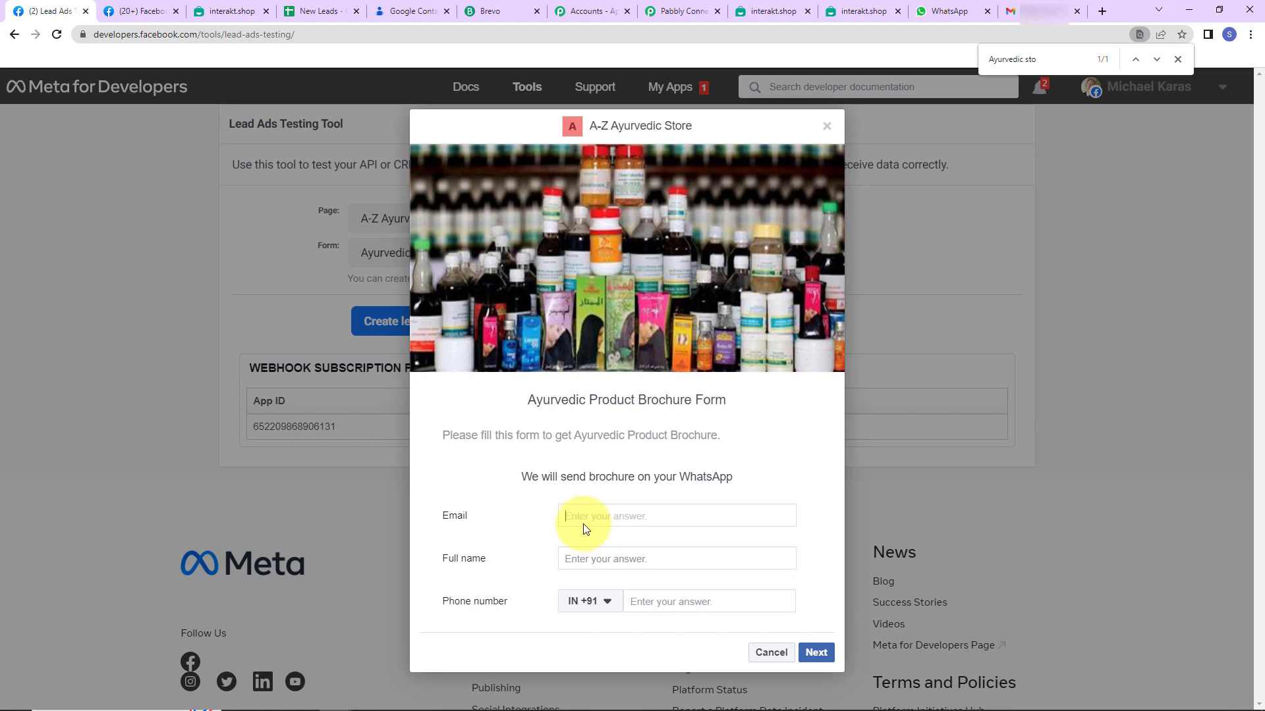
left_click(598, 557)
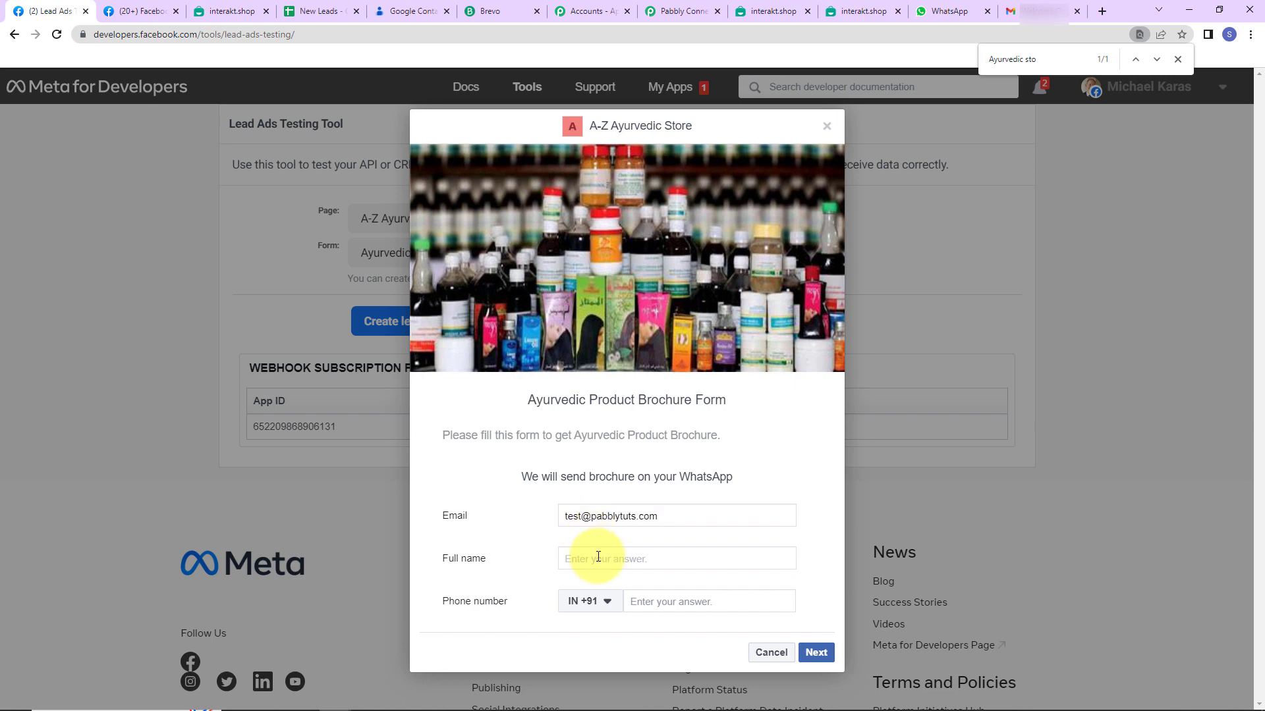
type("Test")
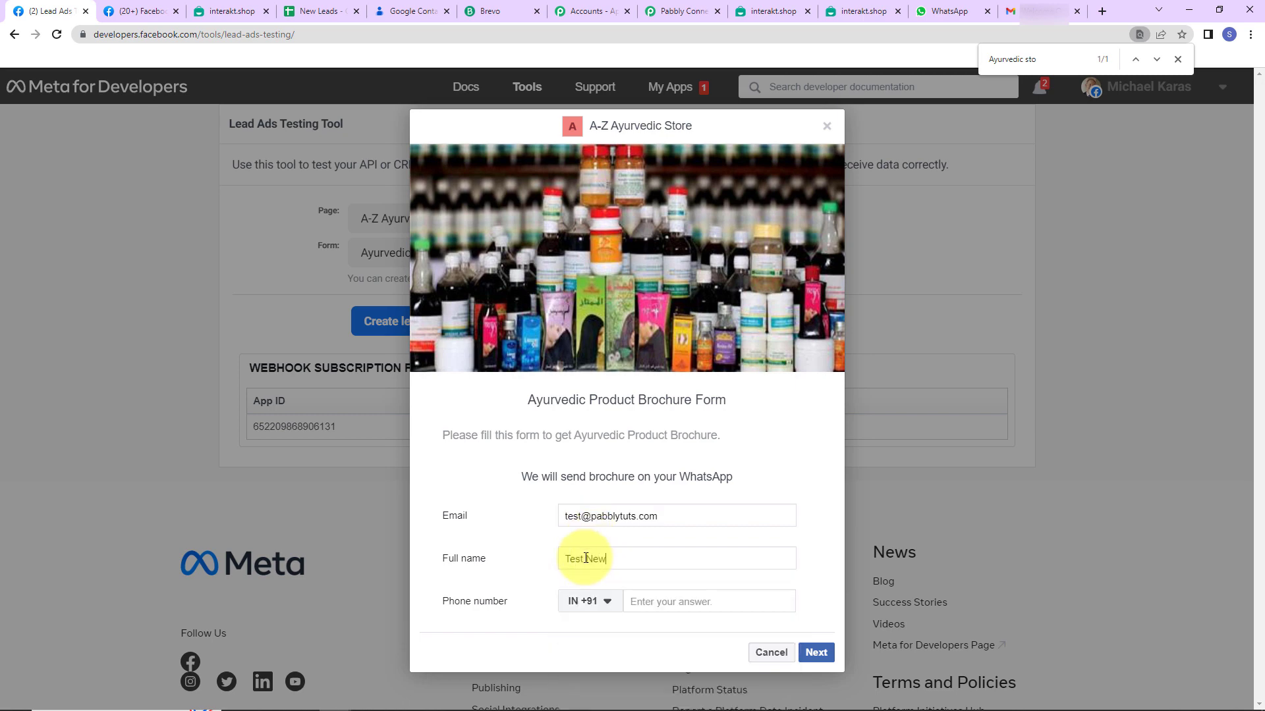
type(" New")
left_click(644, 614)
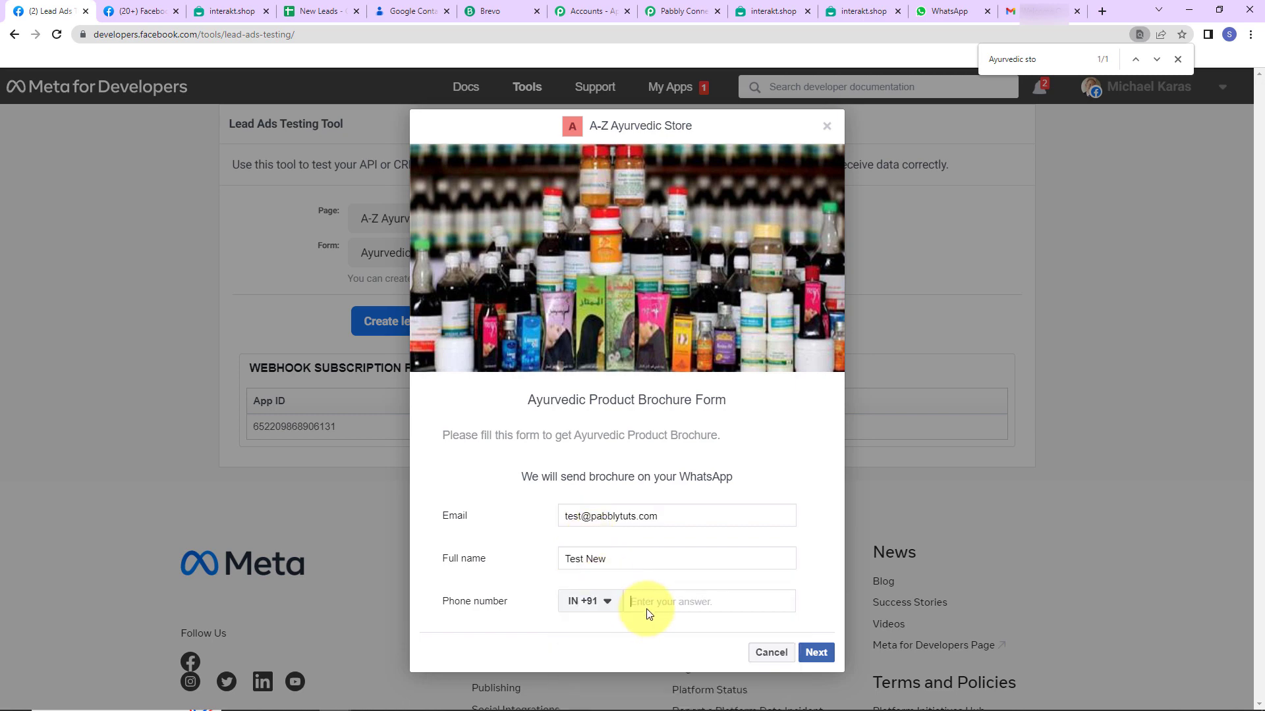
type("9999999999")
left_click(815, 652)
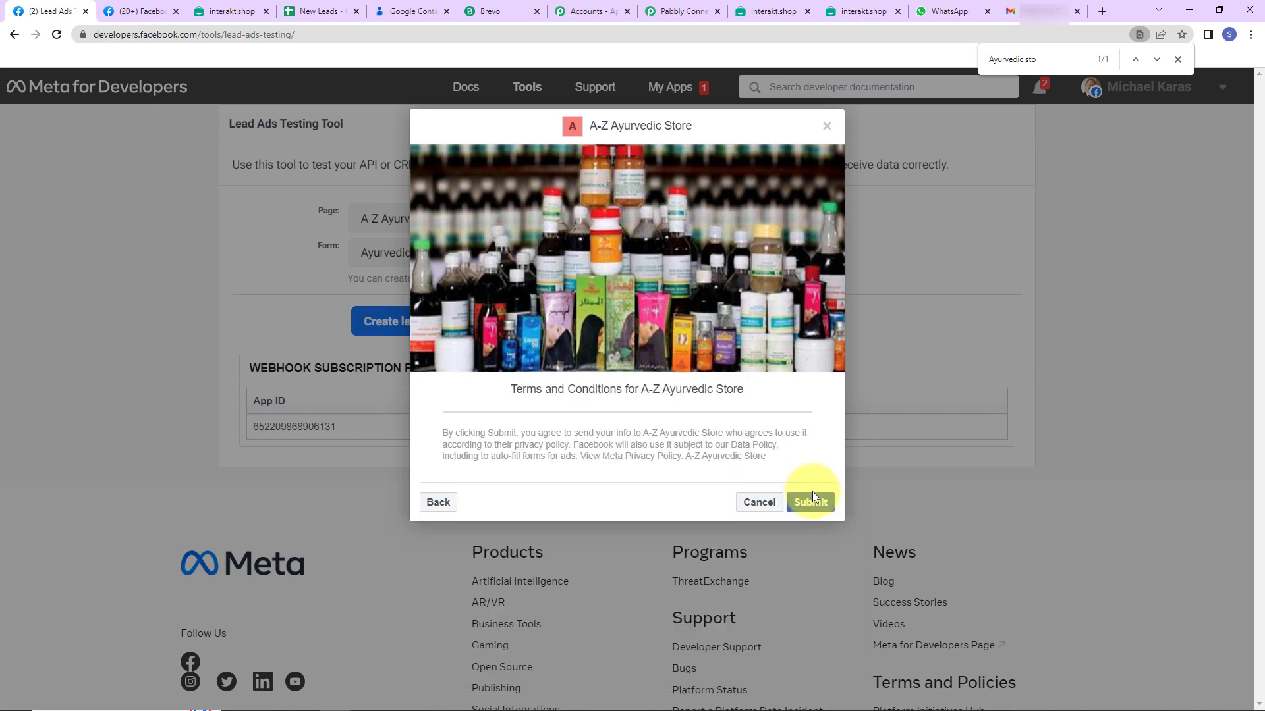
left_click(811, 501)
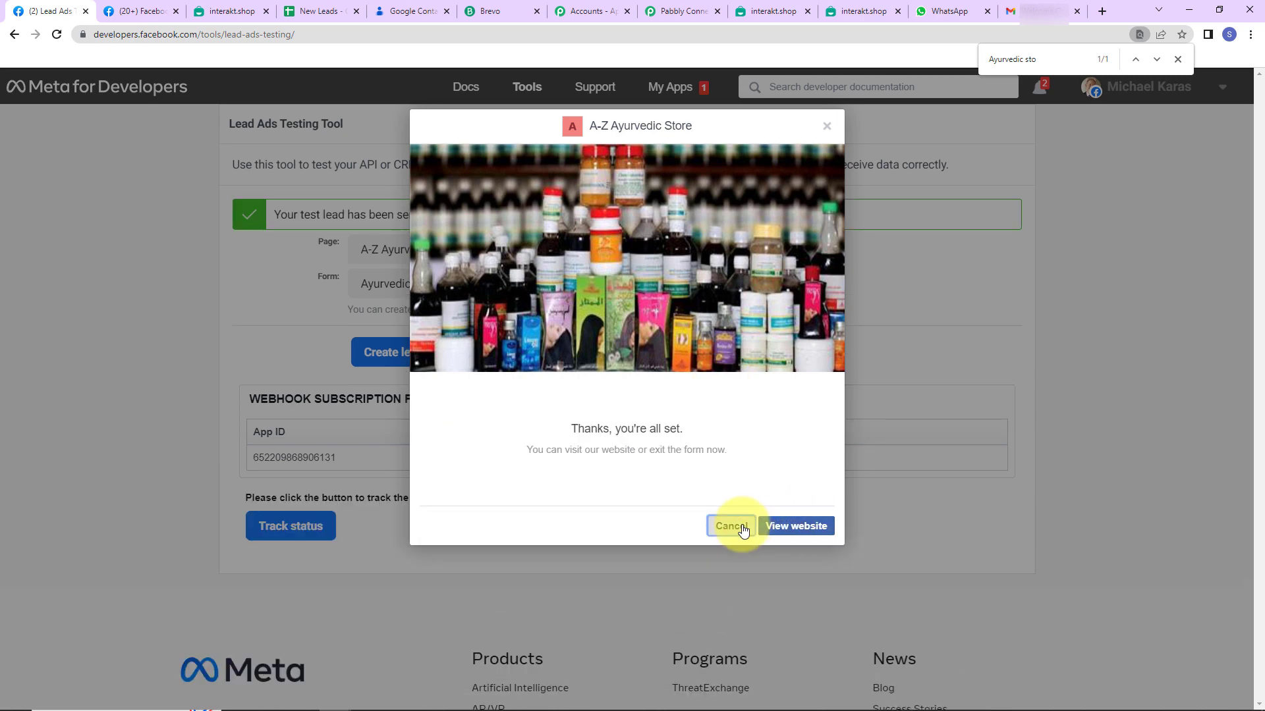
left_click(731, 527)
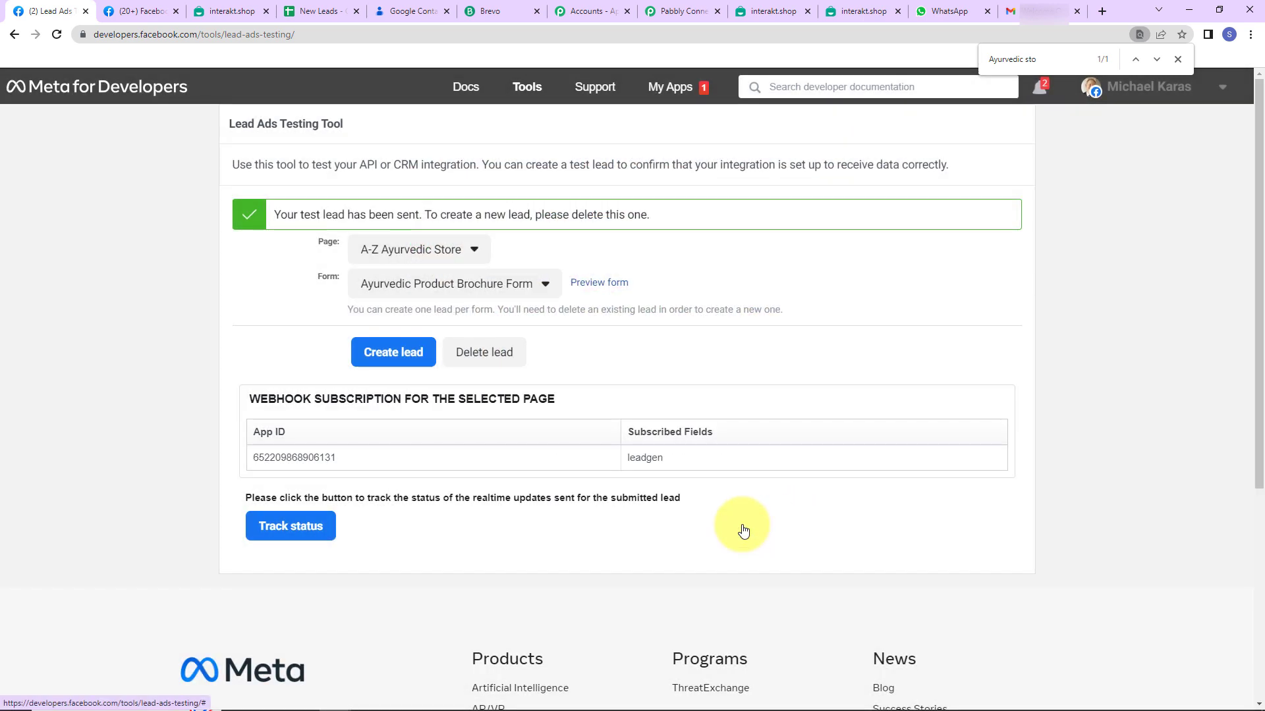
Check the new lead's row in the New Leads sheet and reload Google Contacts to show the new contact
left_click(341, 14)
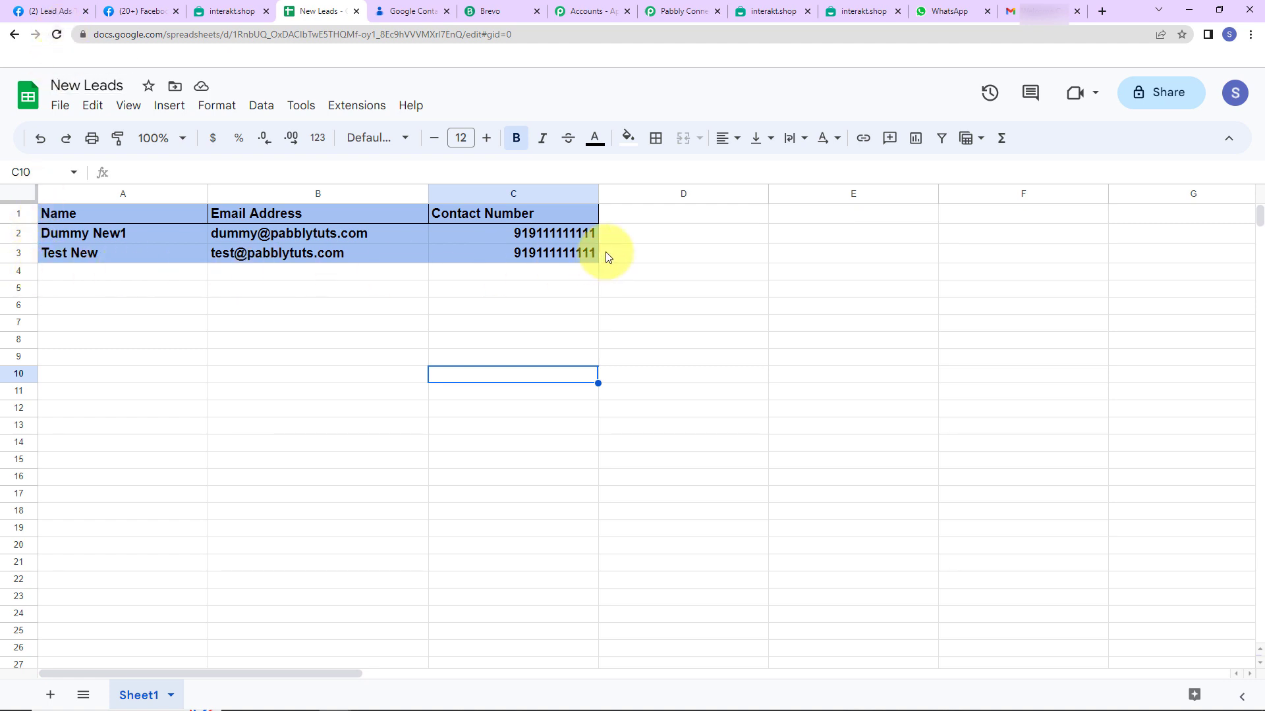
left_click(412, 12)
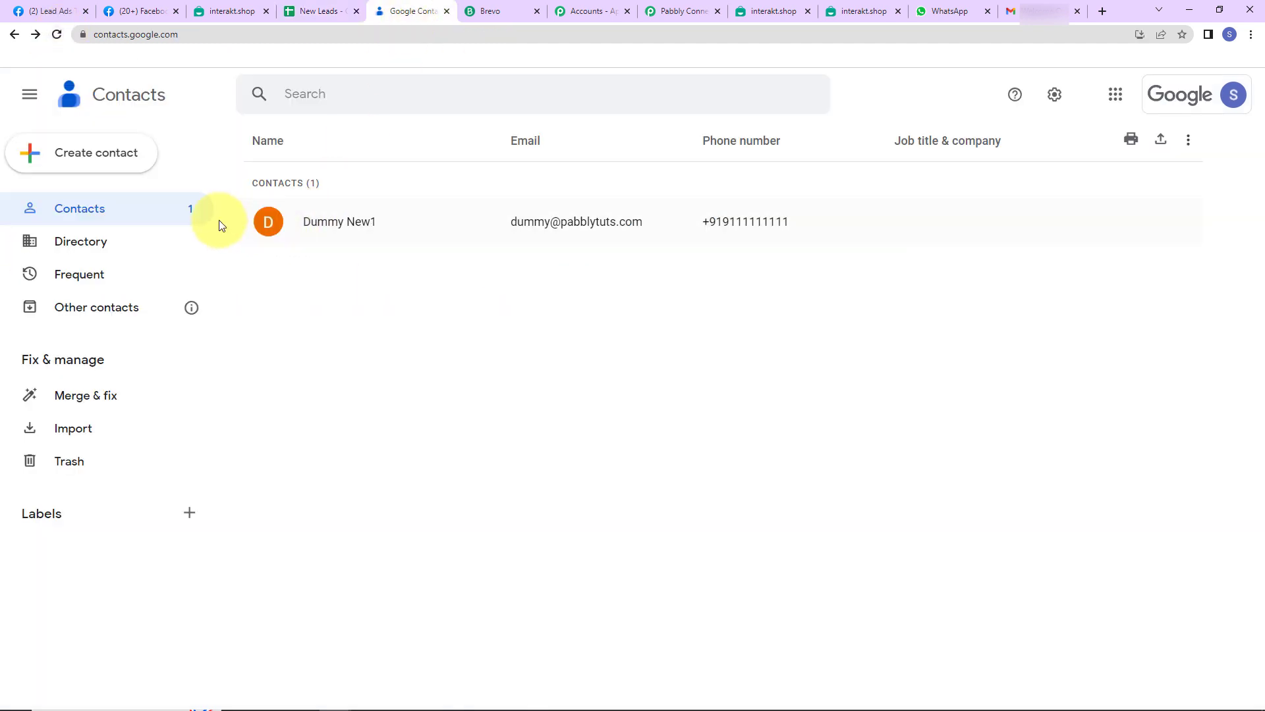
left_click(57, 34)
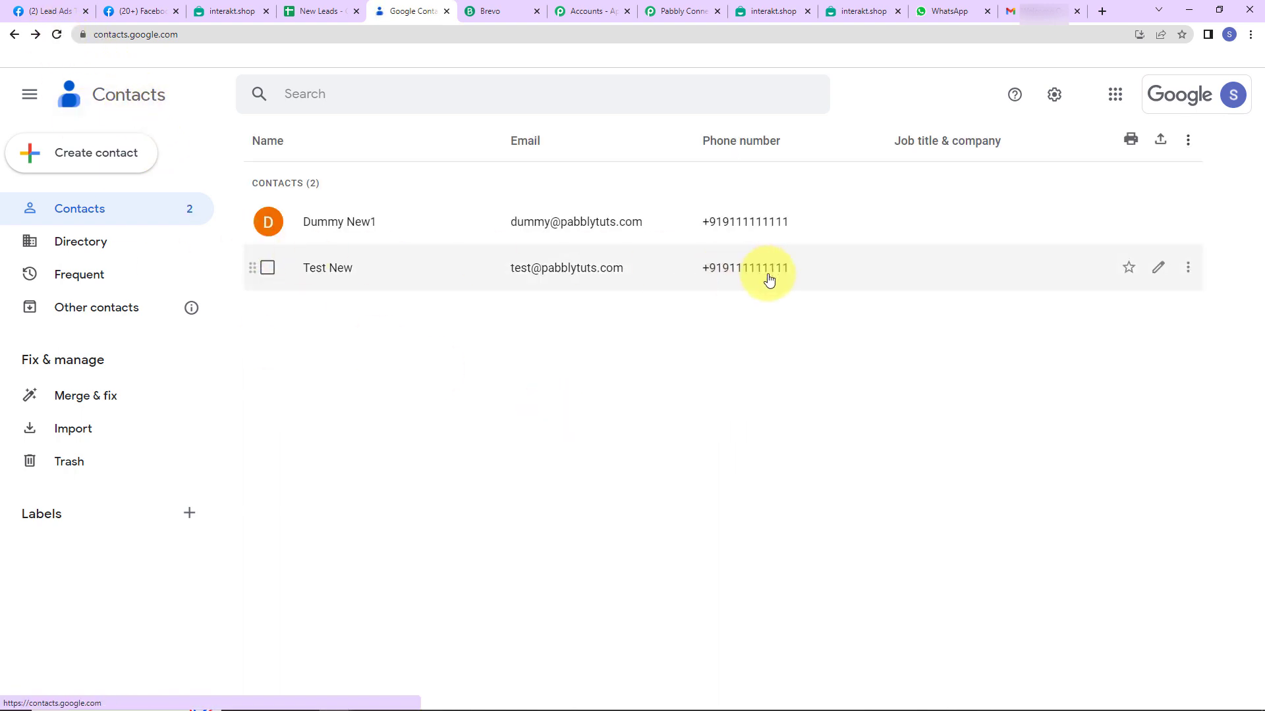
Verify the WhatsApp welcome chat and the newest 'Welcome Onboard!' Gmail email, then return to Pabbly Connect
left_click(951, 13)
left_click(149, 260)
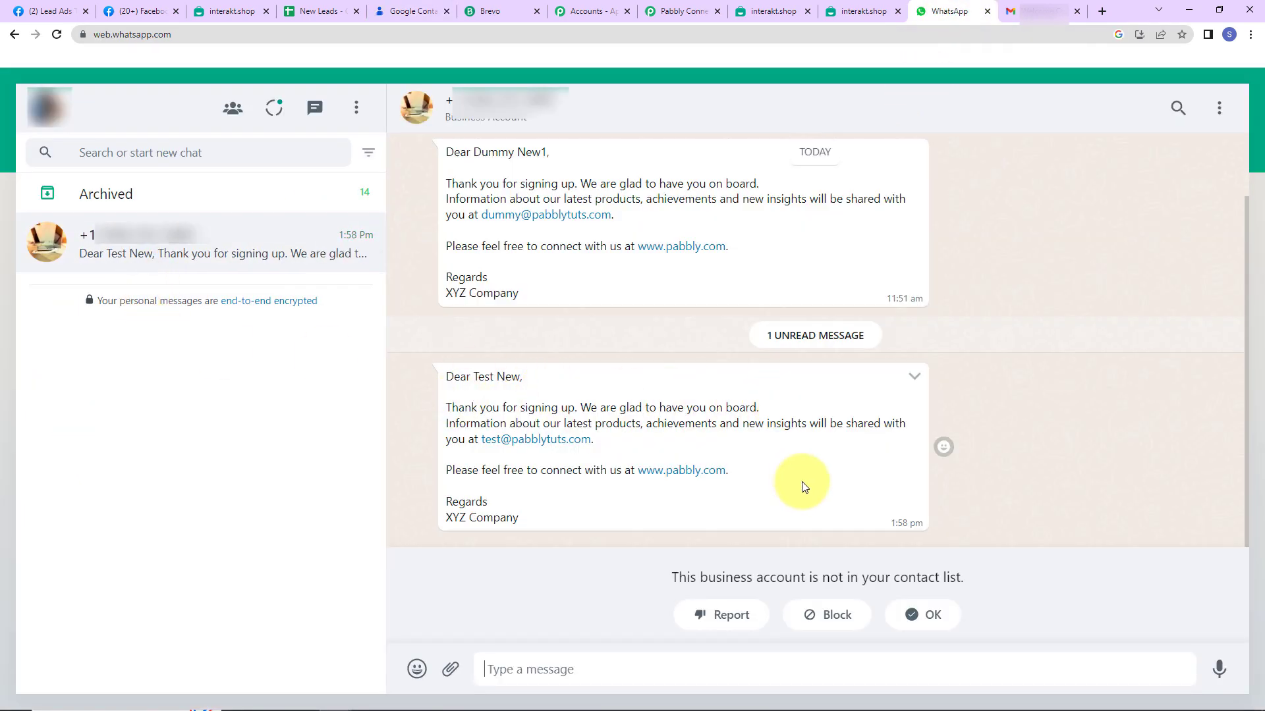
left_click(1042, 12)
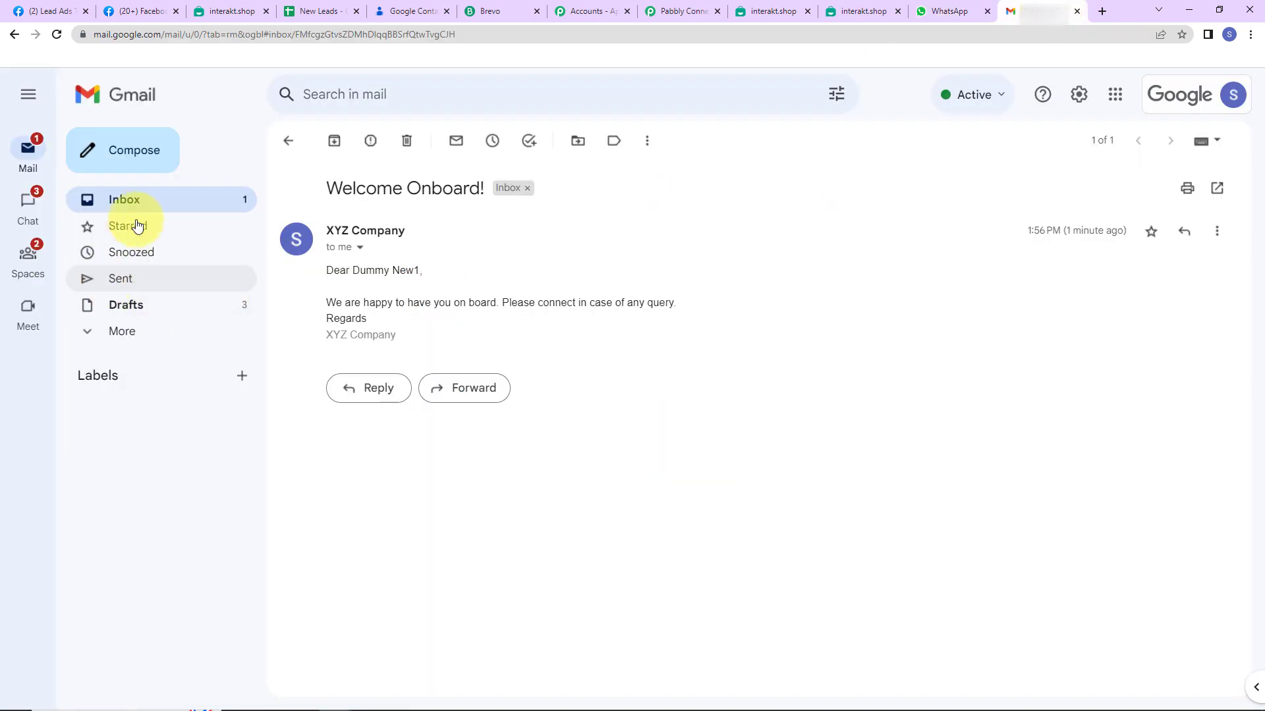
left_click(124, 199)
left_click(525, 177)
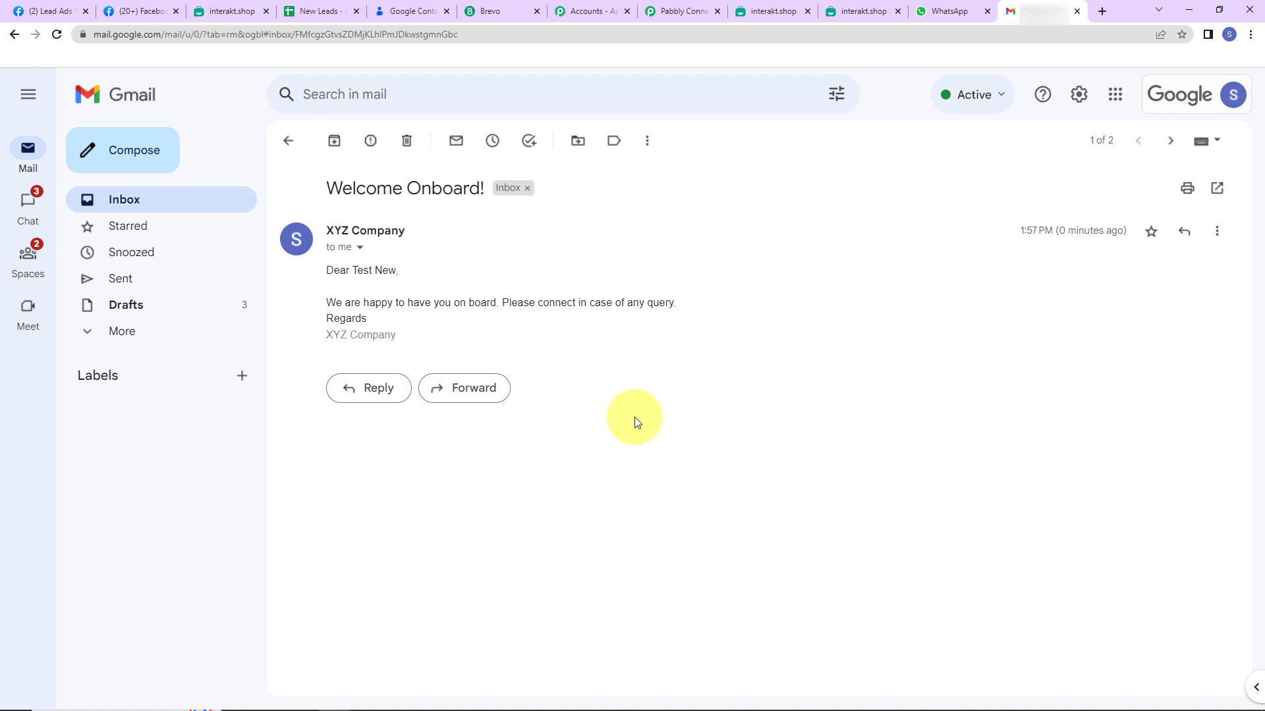
left_click(679, 13)
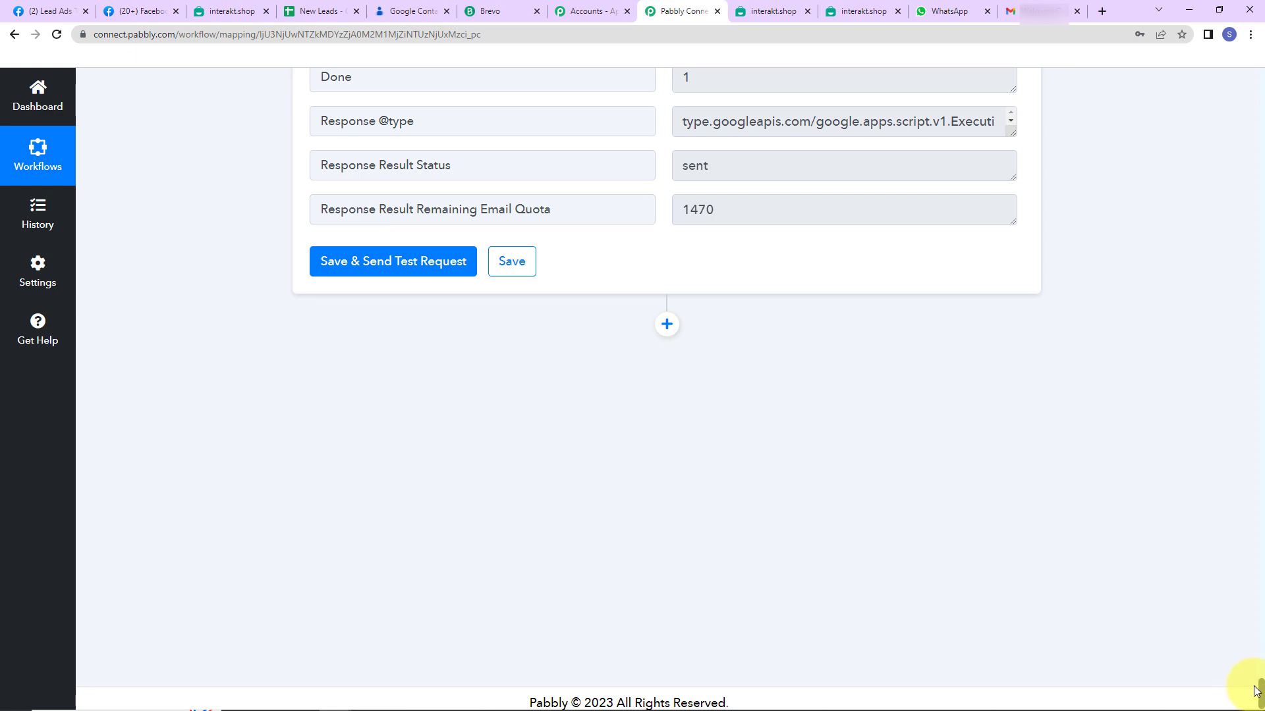
Collapse the Facebook Lead Ads, Google Sheets, Text Formatter, Google Contacts, Interakt and Gmail step panels
left_click_drag(1256, 692, 1254, 86)
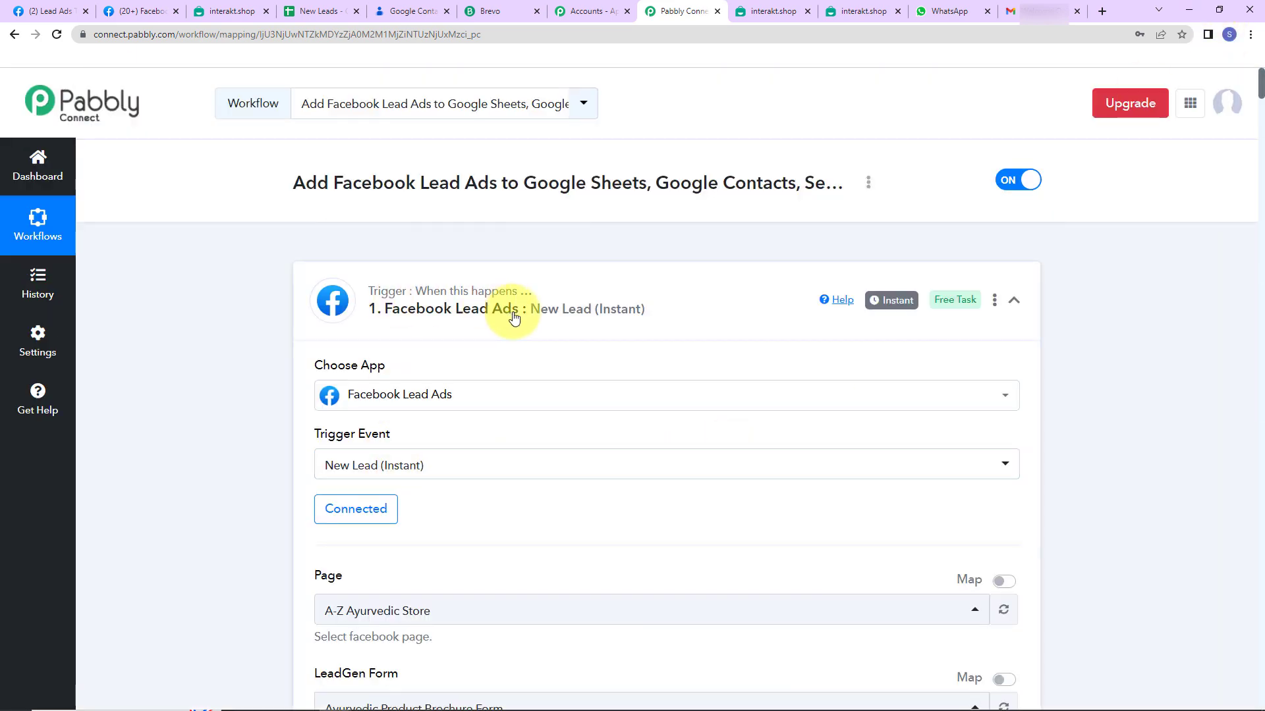
left_click(1013, 300)
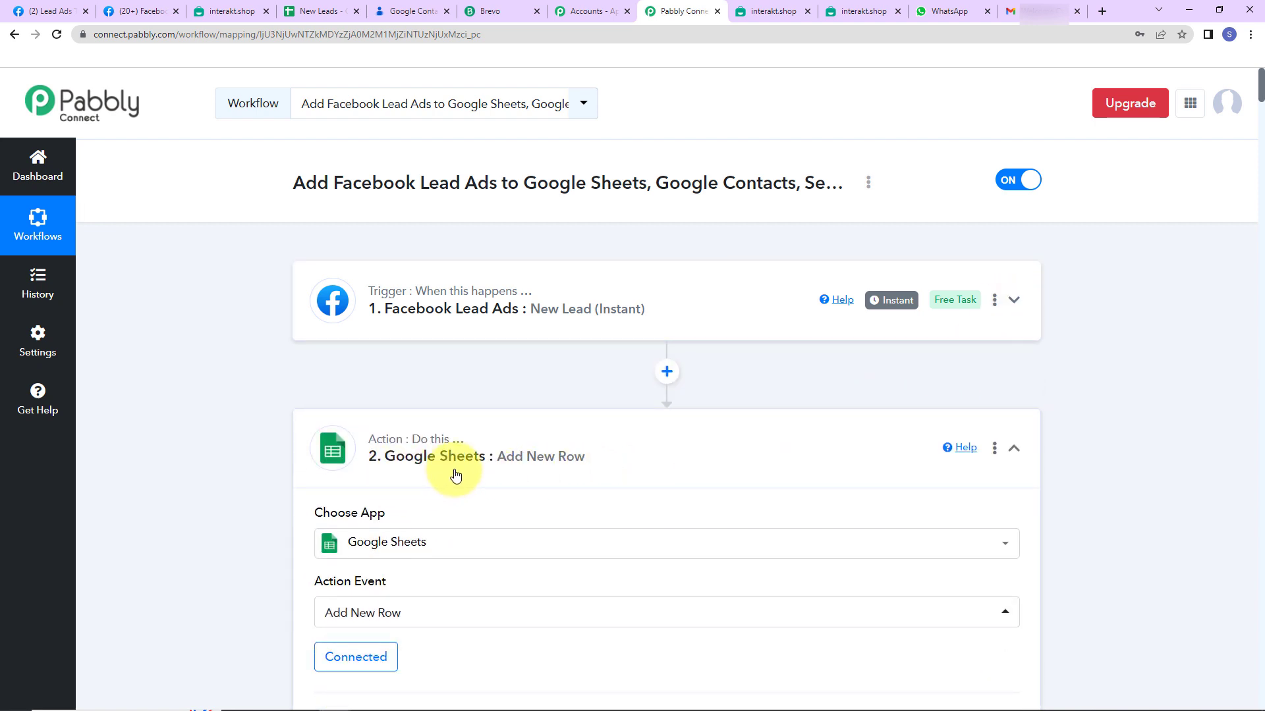
left_click(1012, 463)
scroll(828, 503, "down", 2)
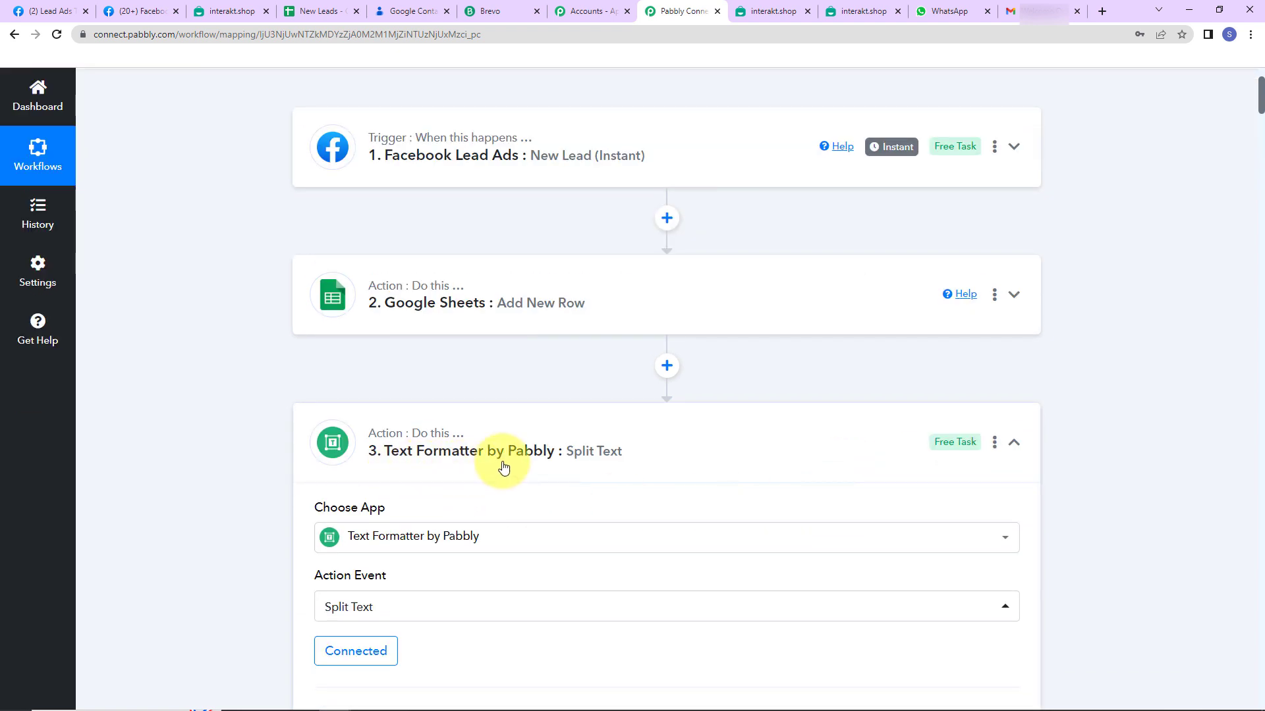
left_click(1014, 443)
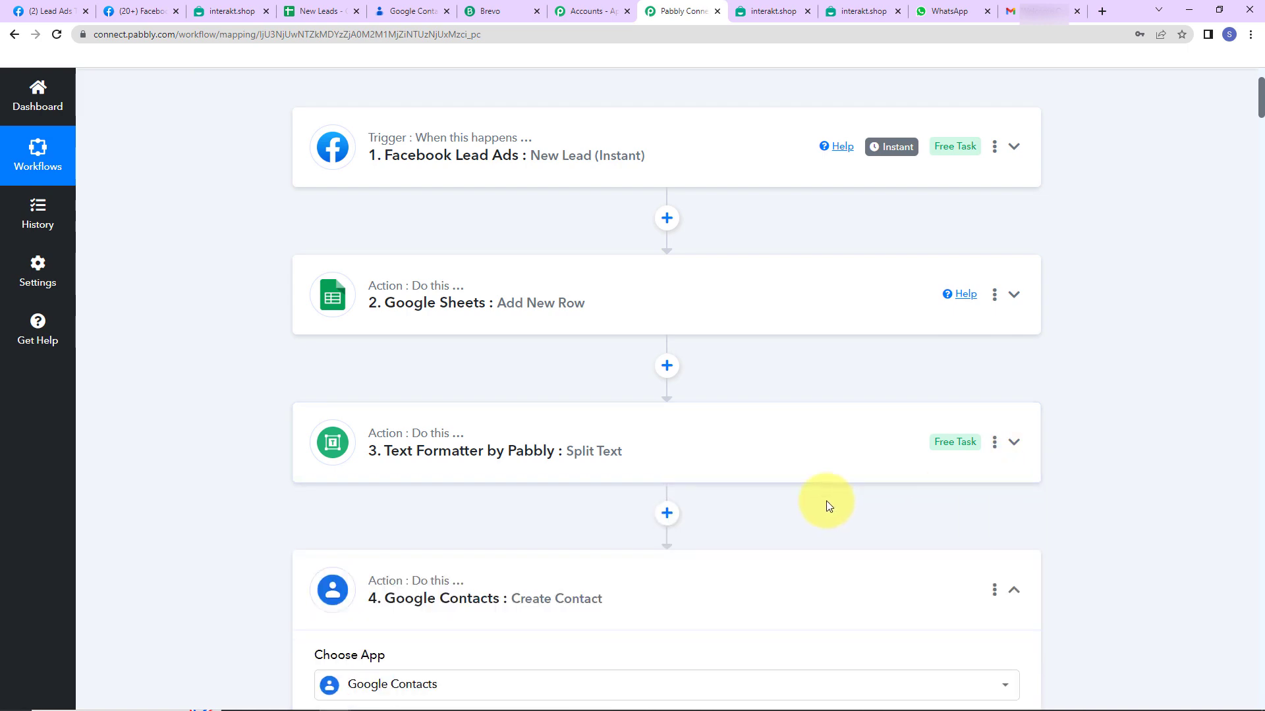
scroll(826, 500, "down", 2)
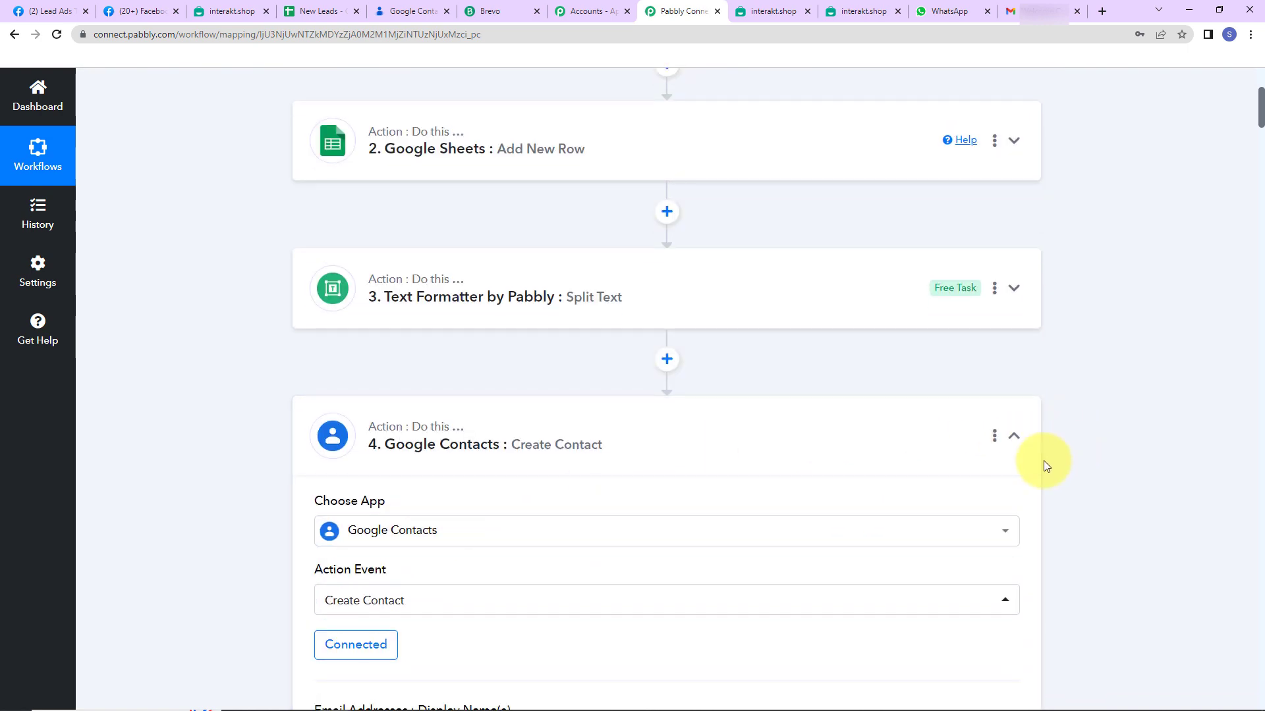
left_click(1014, 436)
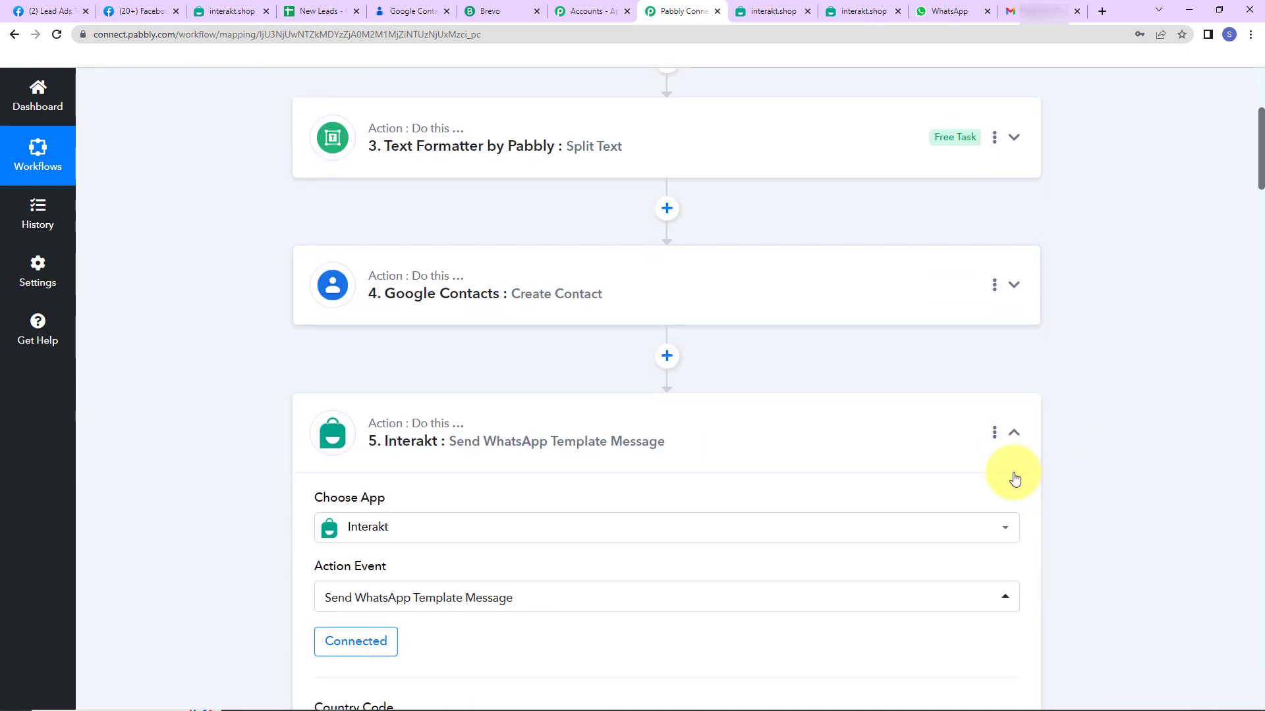
left_click(1013, 431)
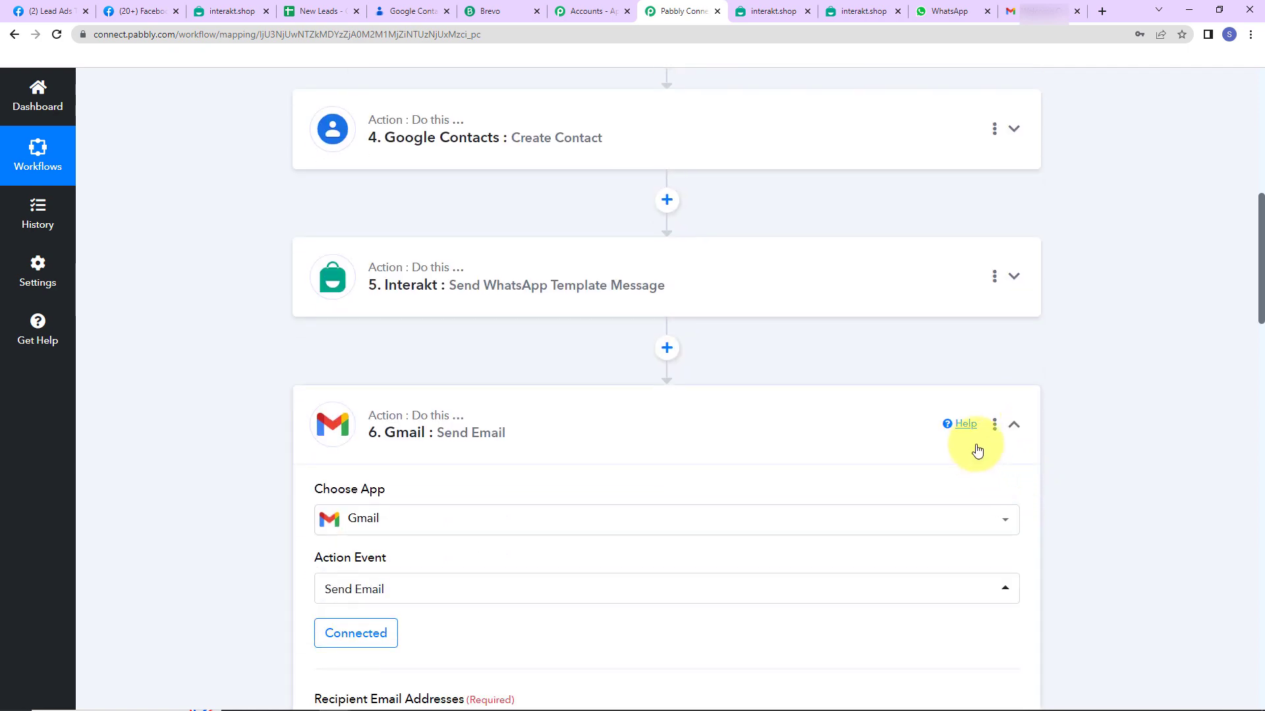
left_click(1013, 427)
scroll(1106, 519, "up", 10)
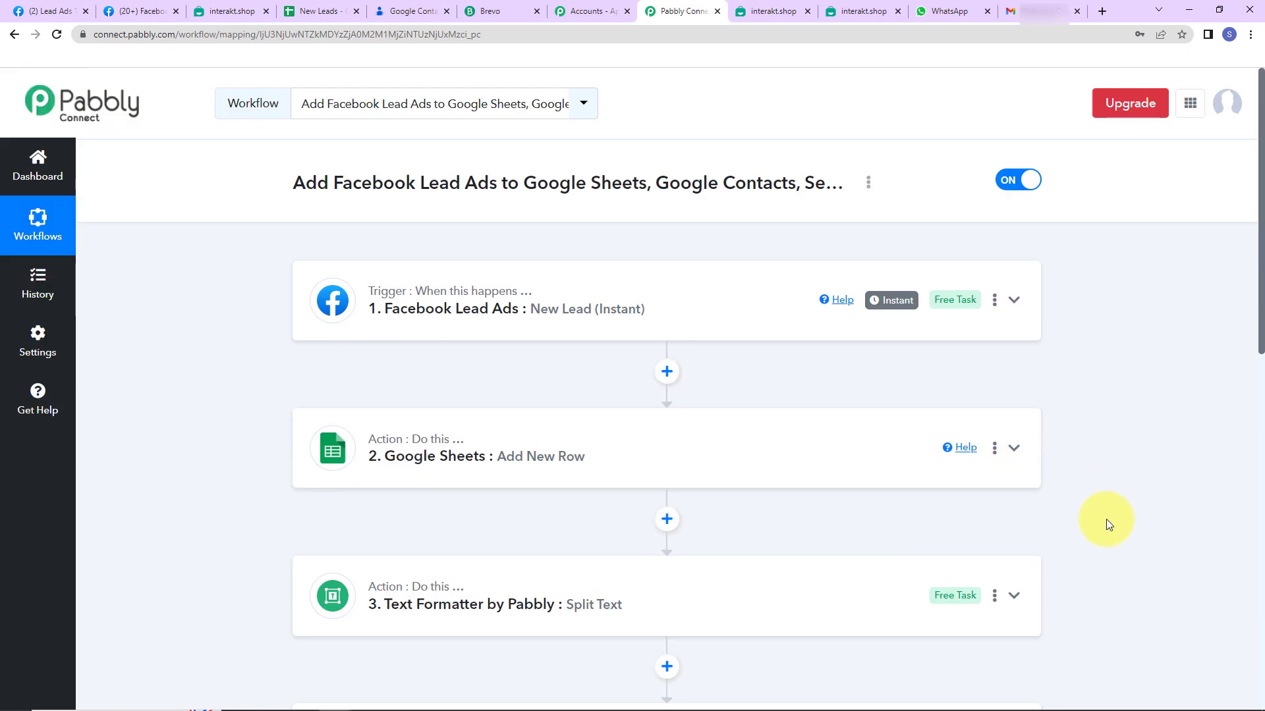